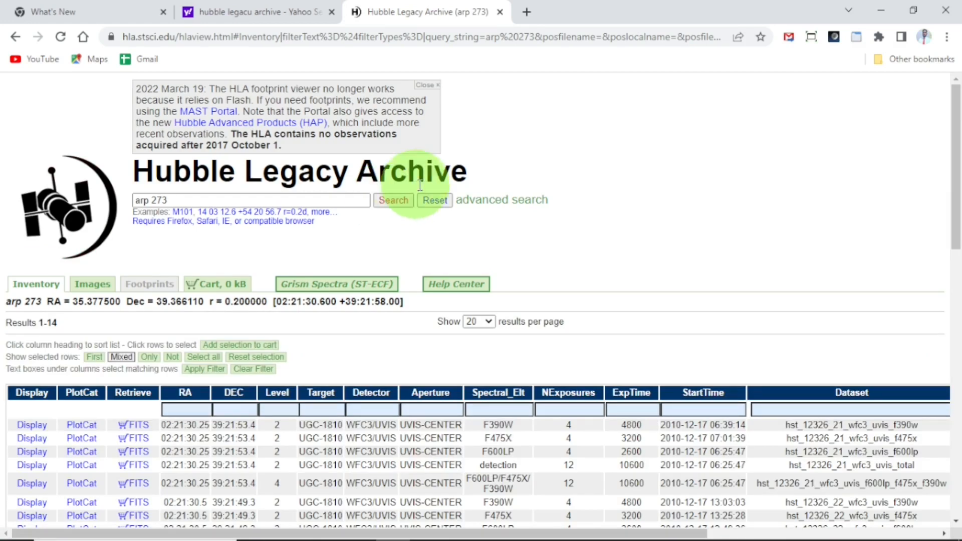
# - Add the FITS-Science files of the F390W, F475X and F600LP mosaic images to the cart and open the cart
pyautogui.click(95, 284)
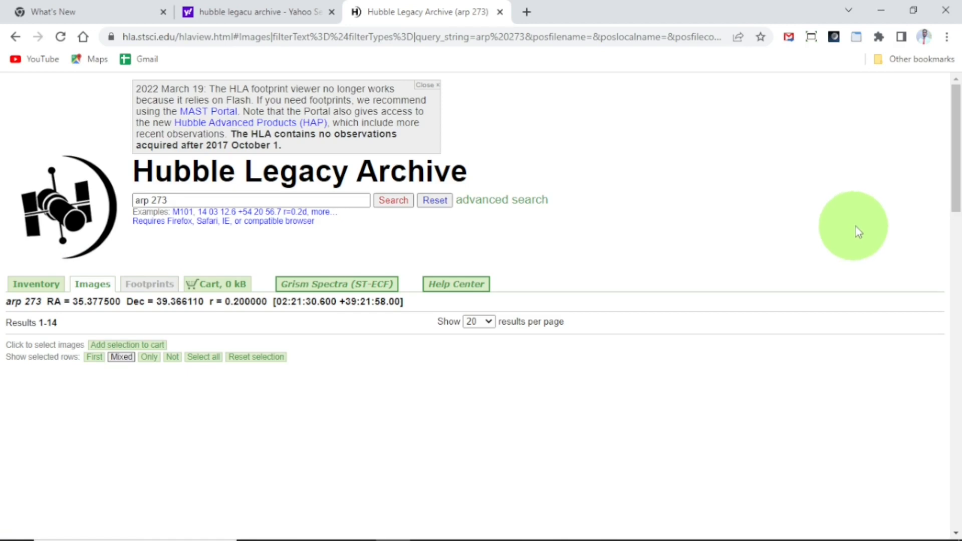
pyautogui.moveTo(956, 125); pyautogui.dragTo(959, 177)
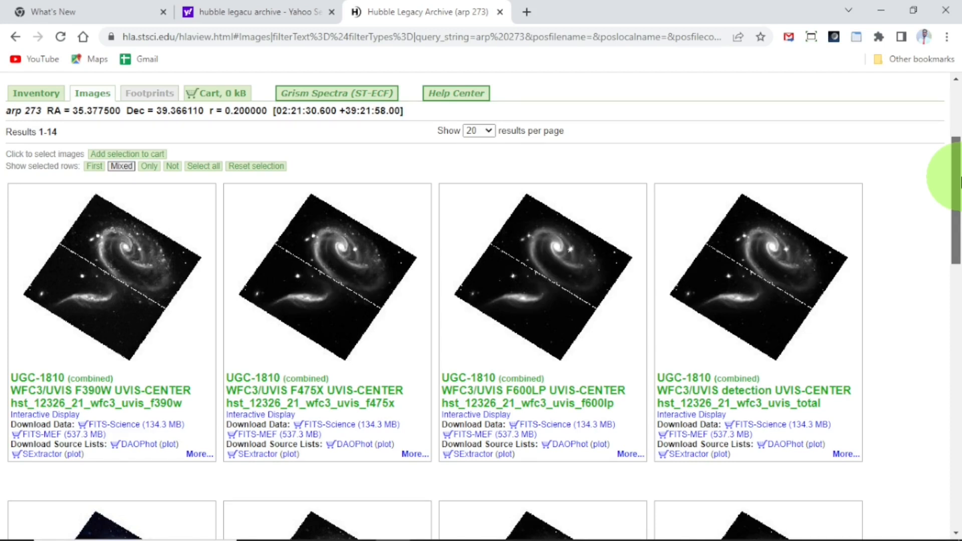
pyautogui.moveTo(959, 178); pyautogui.dragTo(958, 405)
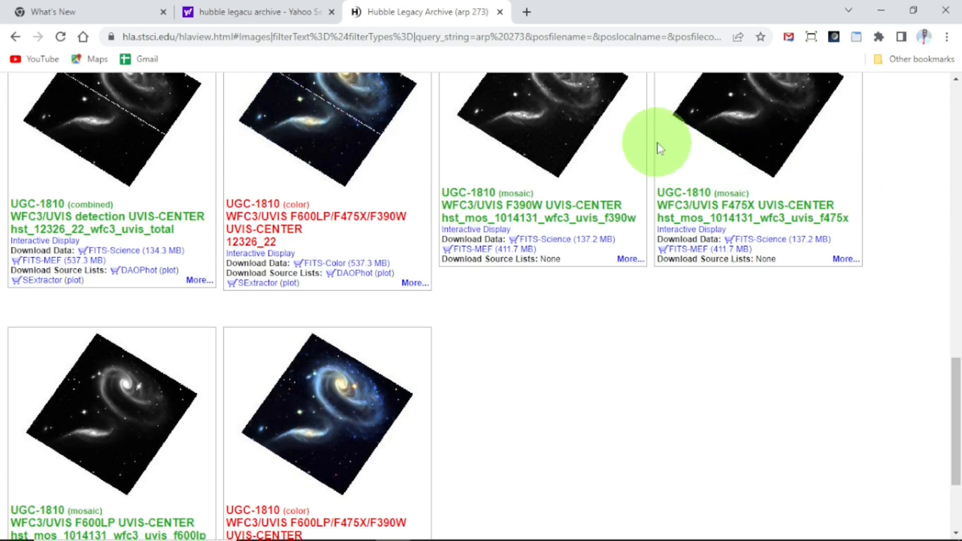
pyautogui.click(563, 241)
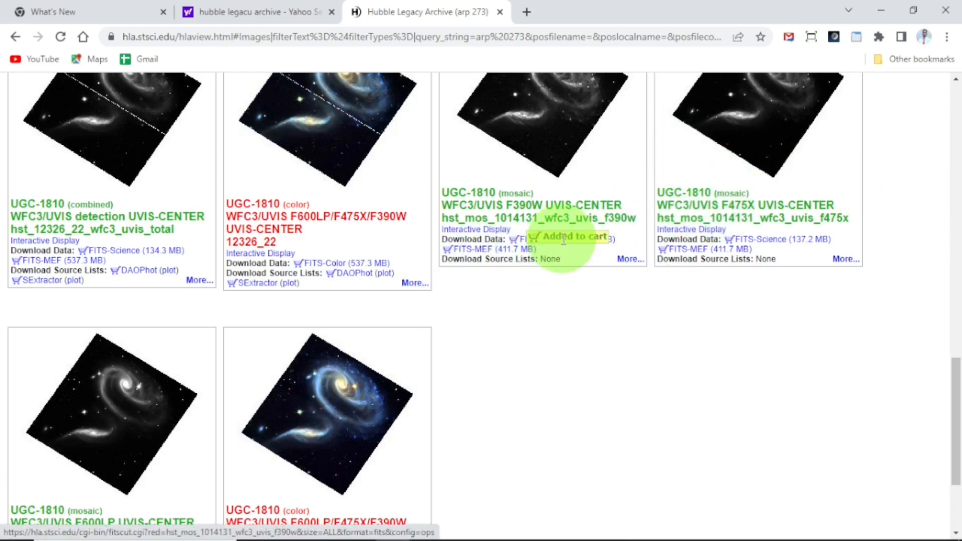
pyautogui.click(784, 242)
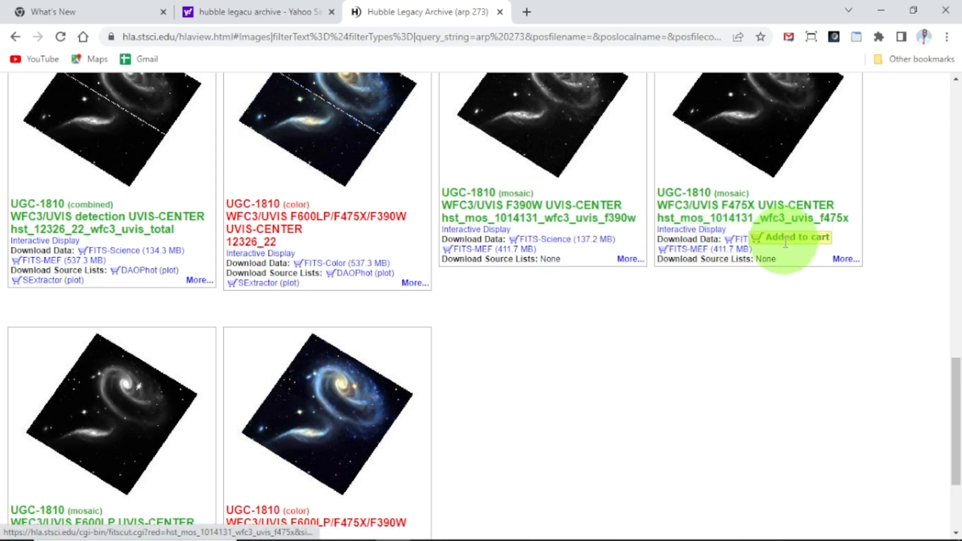
pyautogui.moveTo(957, 379); pyautogui.dragTo(958, 400)
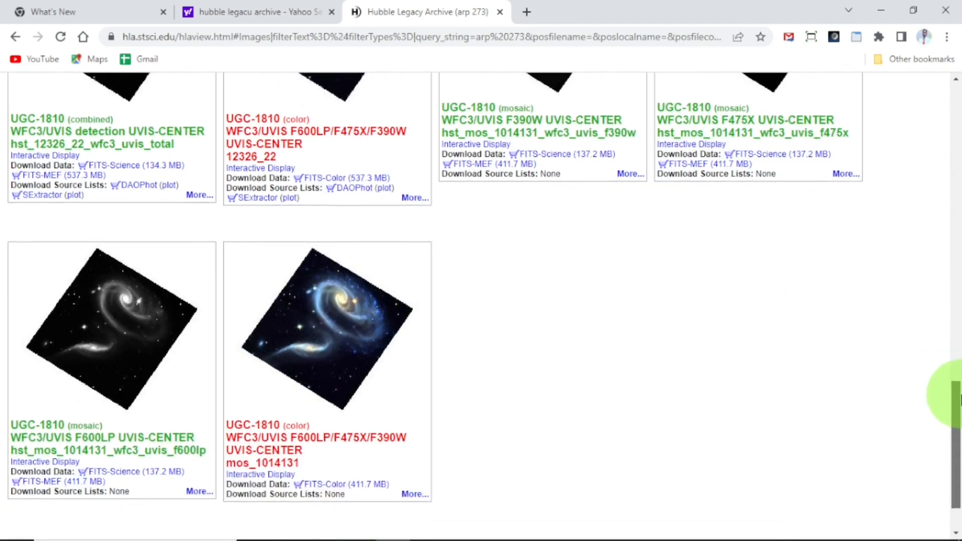
pyautogui.click(144, 468)
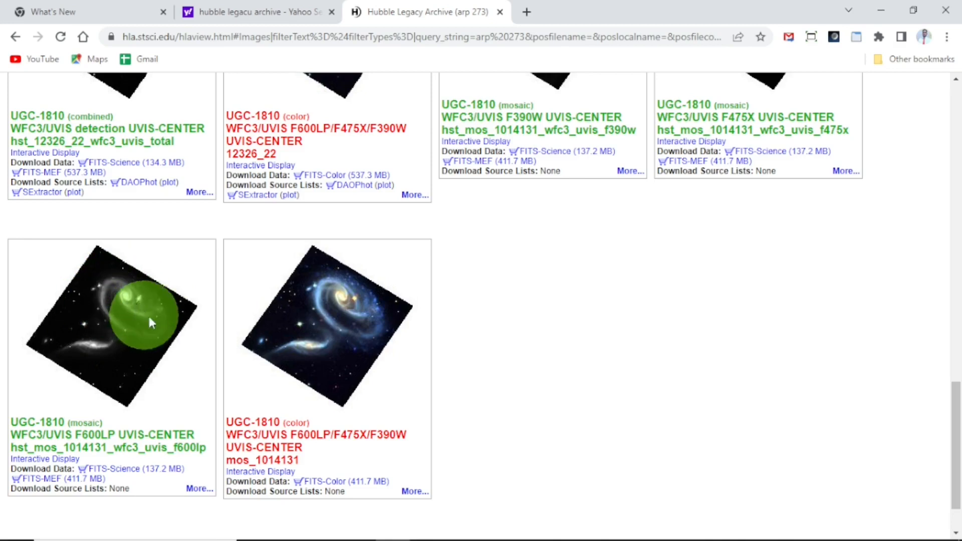
pyautogui.moveTo(957, 396); pyautogui.dragTo(934, 98)
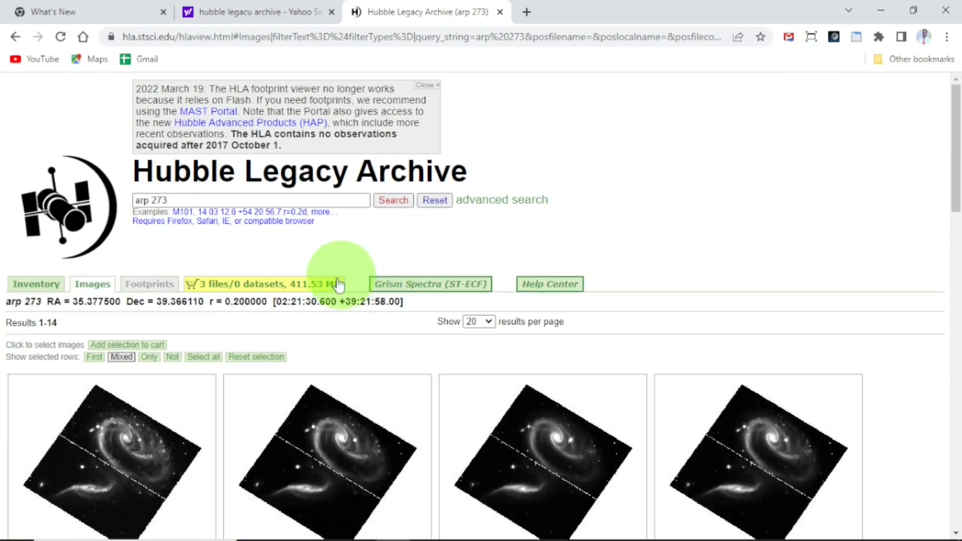
pyautogui.click(332, 283)
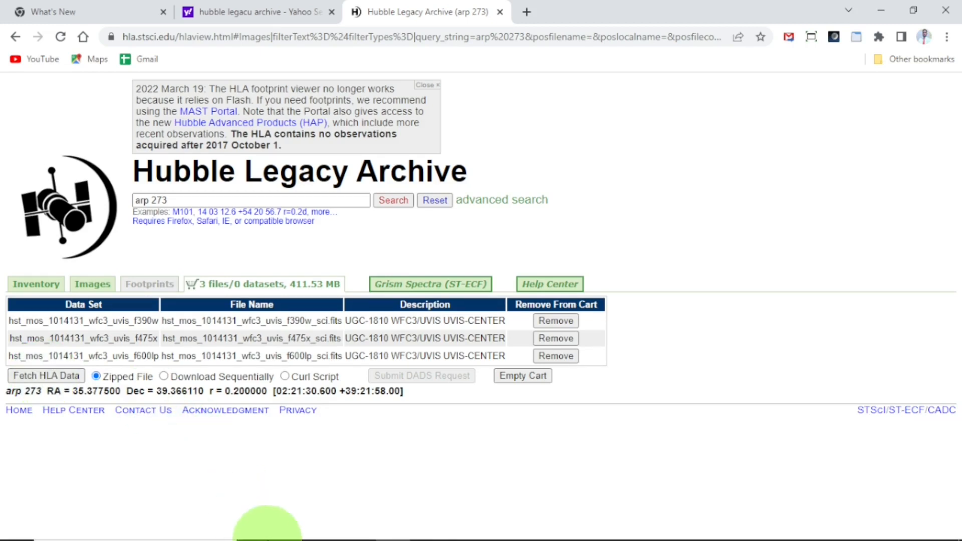
pyautogui.moveTo(296, 535)
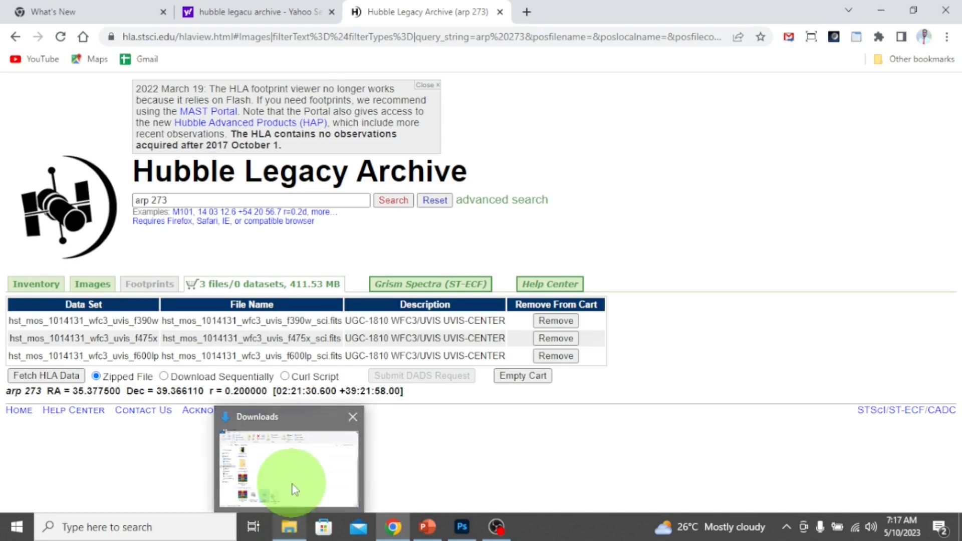
pyautogui.click(294, 483)
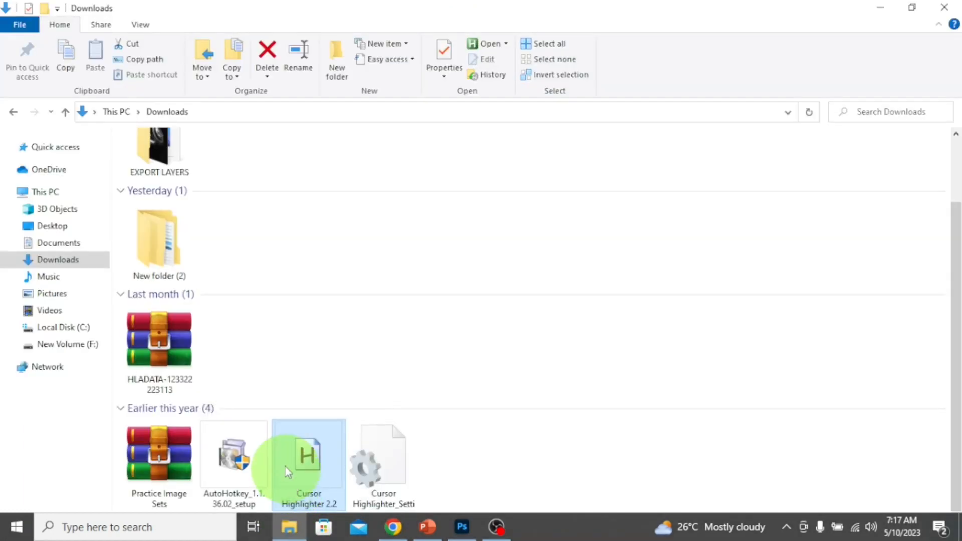
pyautogui.click(153, 345)
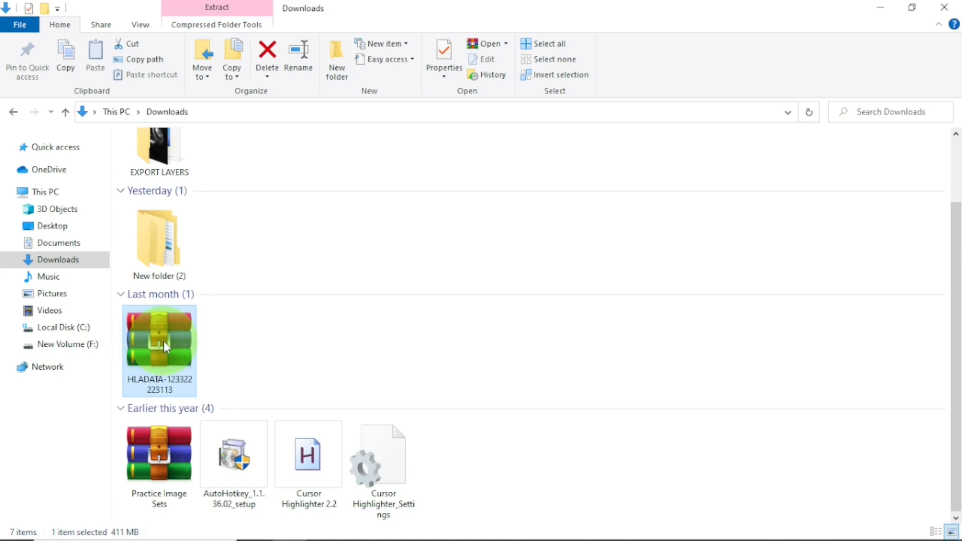
pyautogui.rightClick(163, 341)
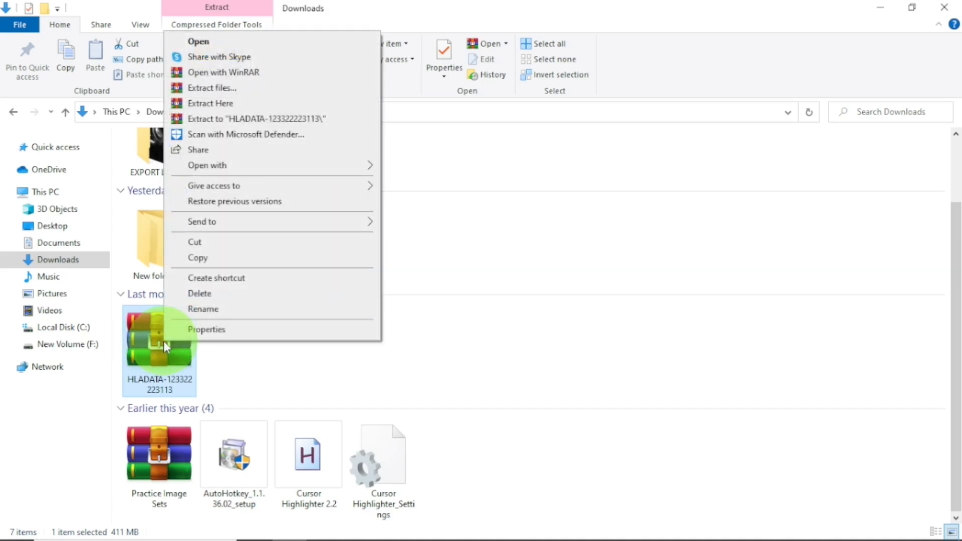
pyautogui.click(247, 89)
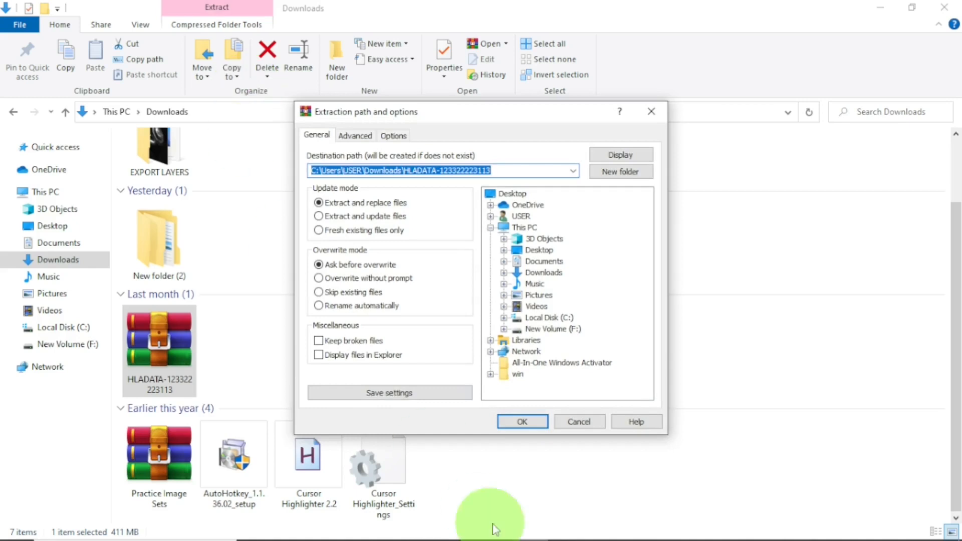
pyautogui.click(526, 421)
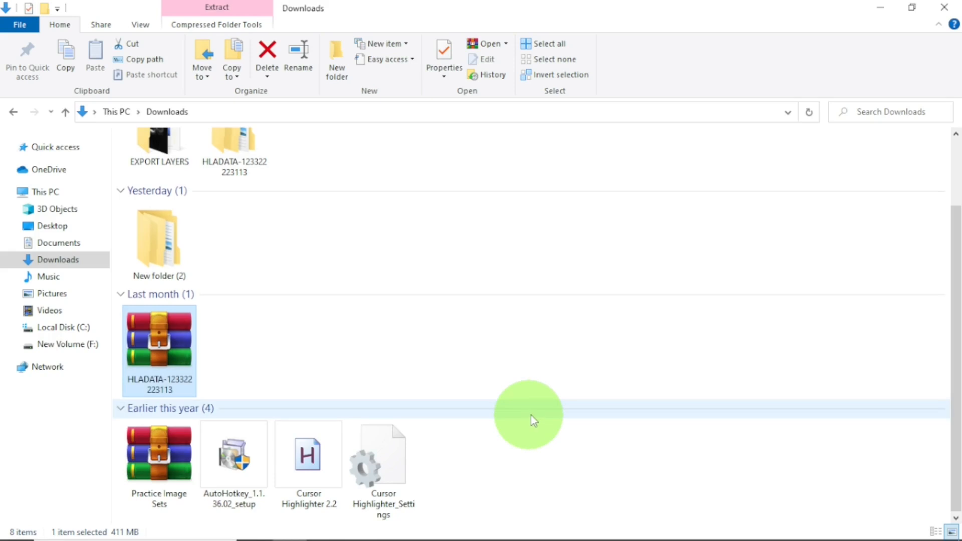
# - Open hst_mos_1014131_wfc3_uvis_f390w_sci from the extracted HLADATA folder in FITS Liberator and maximize its window
pyautogui.moveTo(691, 539)
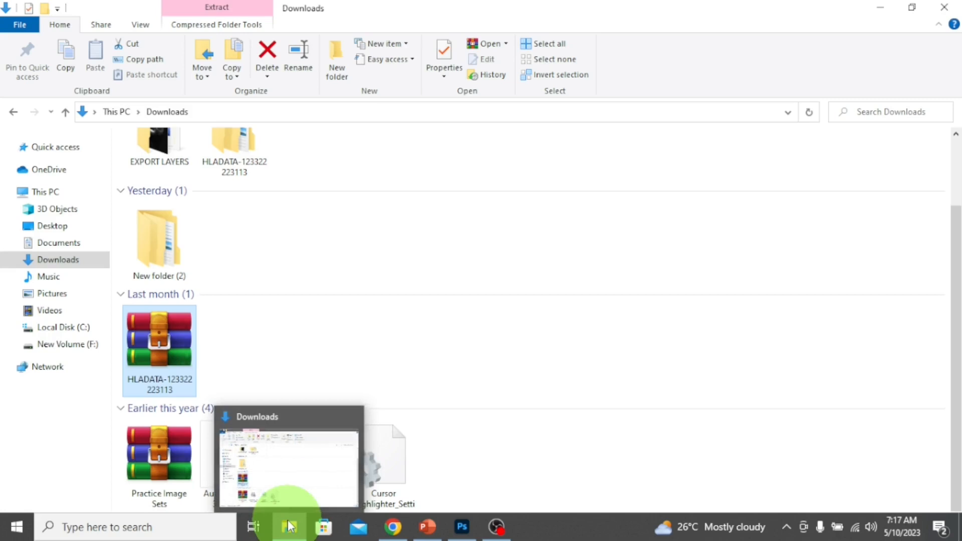
pyautogui.scroll(2, 953, 225)
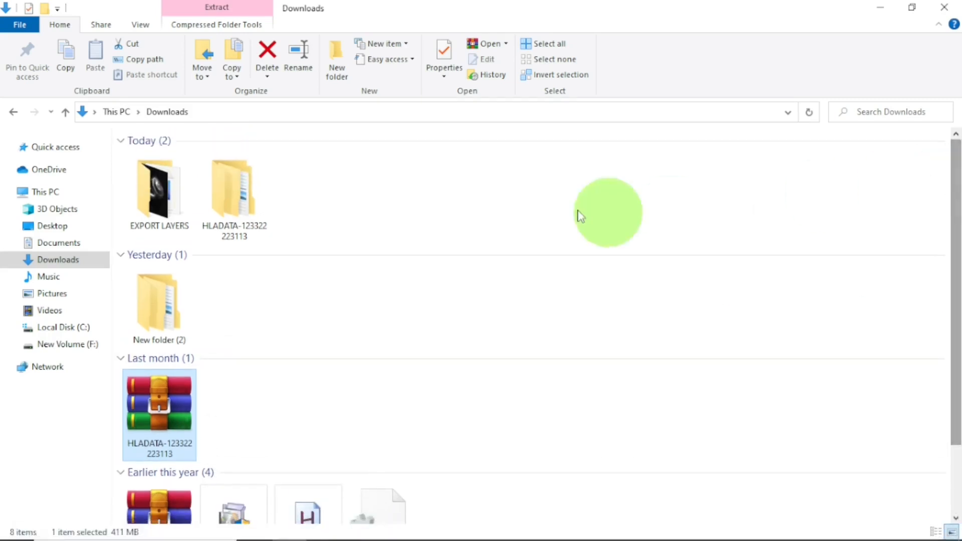
pyautogui.doubleClick(216, 200)
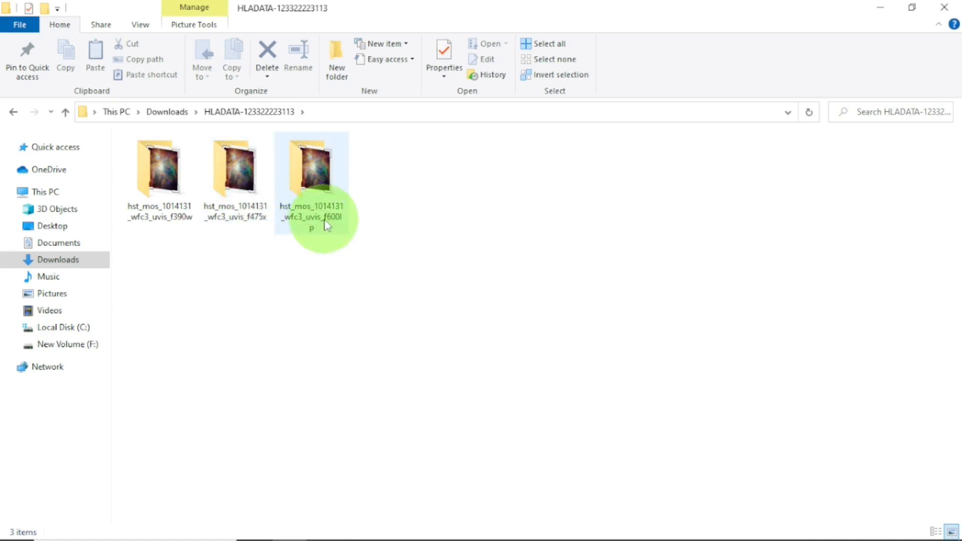
pyautogui.moveTo(329, 224)
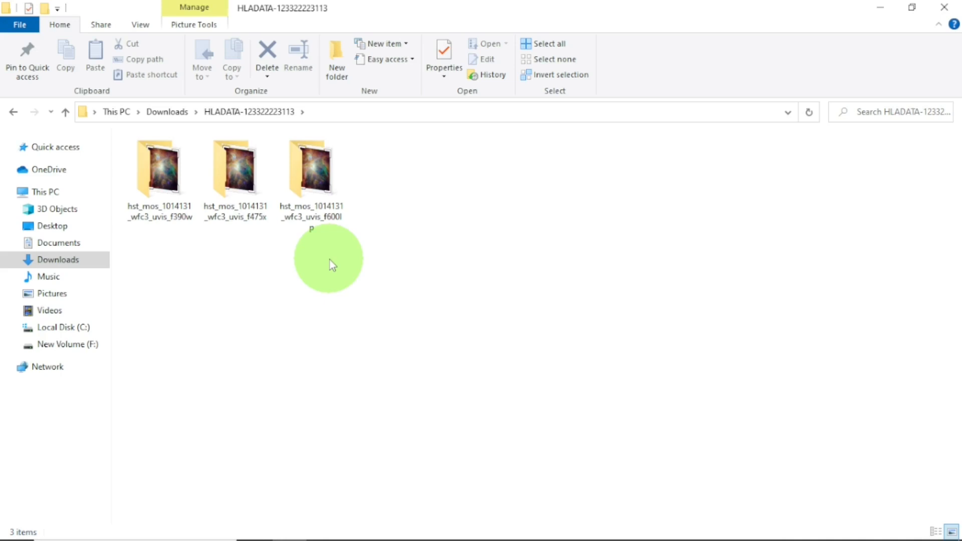
pyautogui.doubleClick(168, 172)
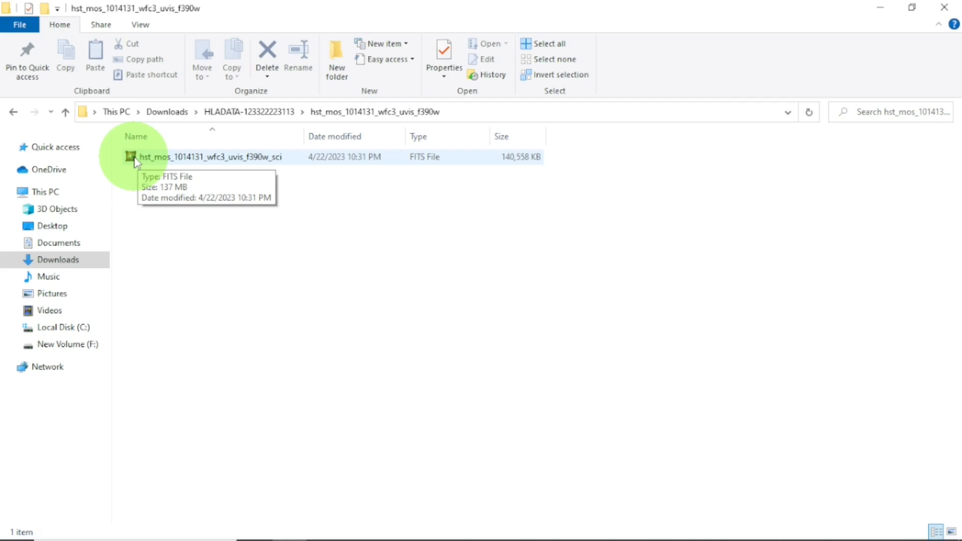
pyautogui.doubleClick(228, 157)
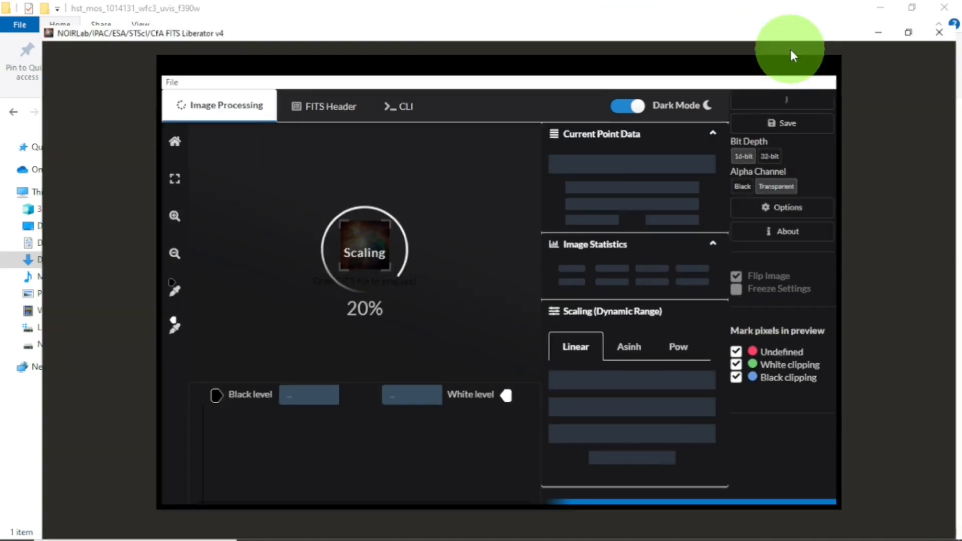
pyautogui.click(789, 45)
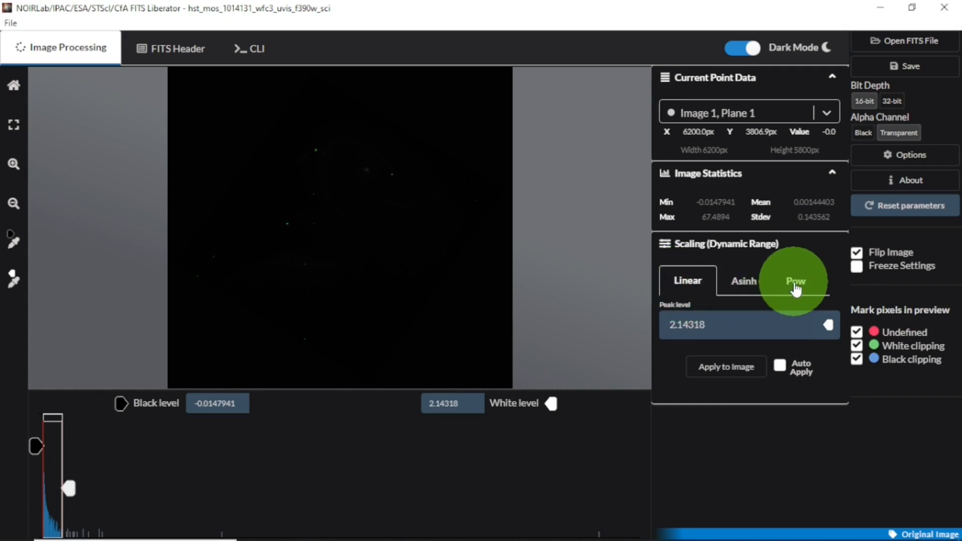
# - Scale the f390w image with the Asinh stretch and apply a scaled peak level of 100
pyautogui.click(744, 293)
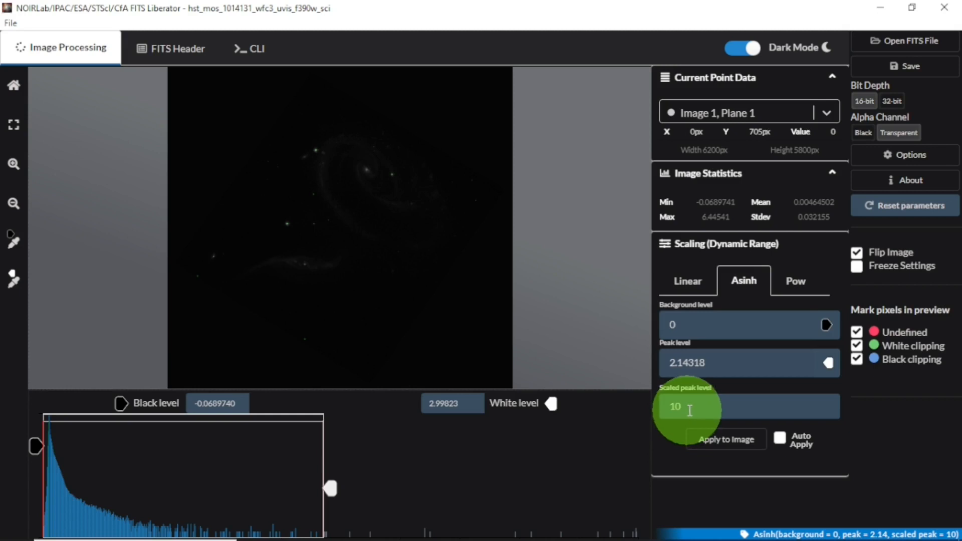
pyautogui.moveTo(607, 527)
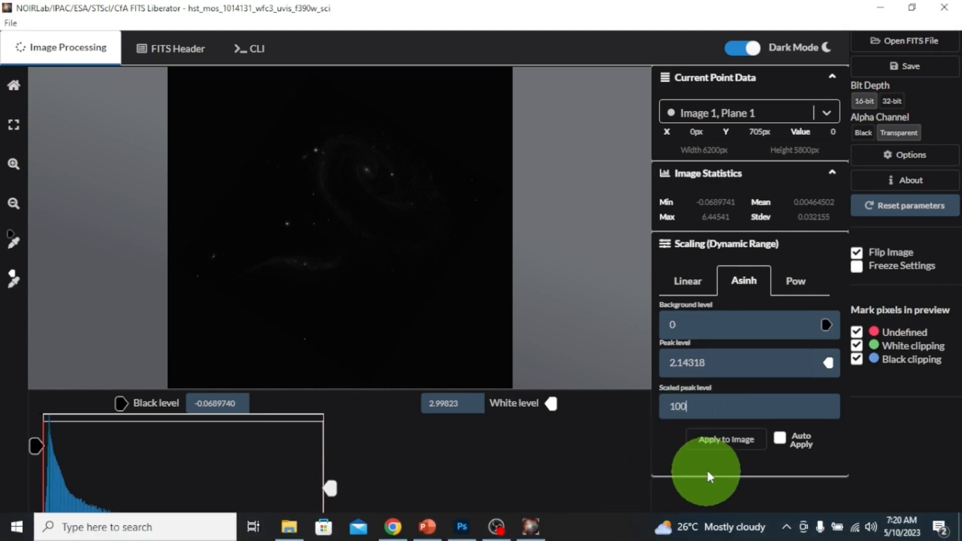
pyautogui.click(736, 439)
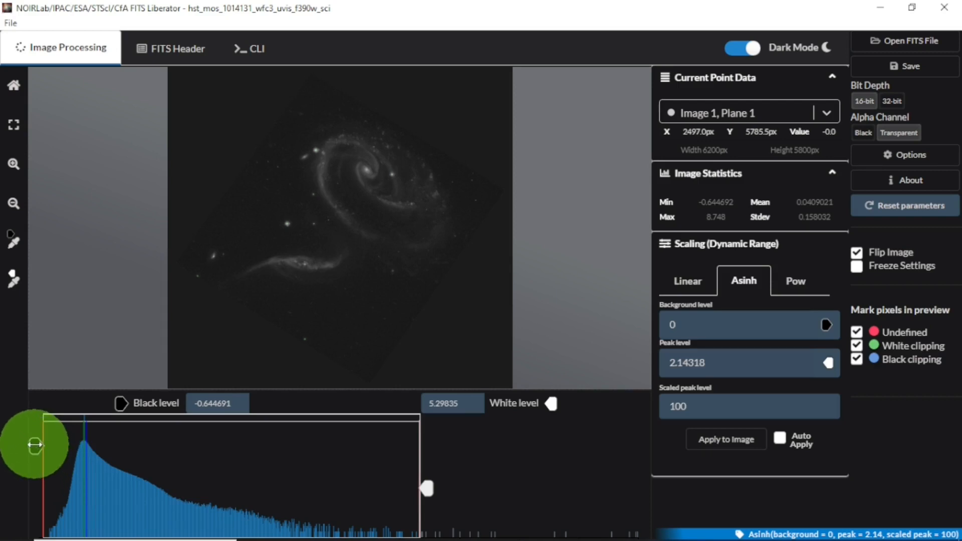
# - Adjust the histogram's black level to about -0.556 and its white level to about 5.376, trying different clipping positions
pyautogui.moveTo(36, 448); pyautogui.dragTo(130, 448)
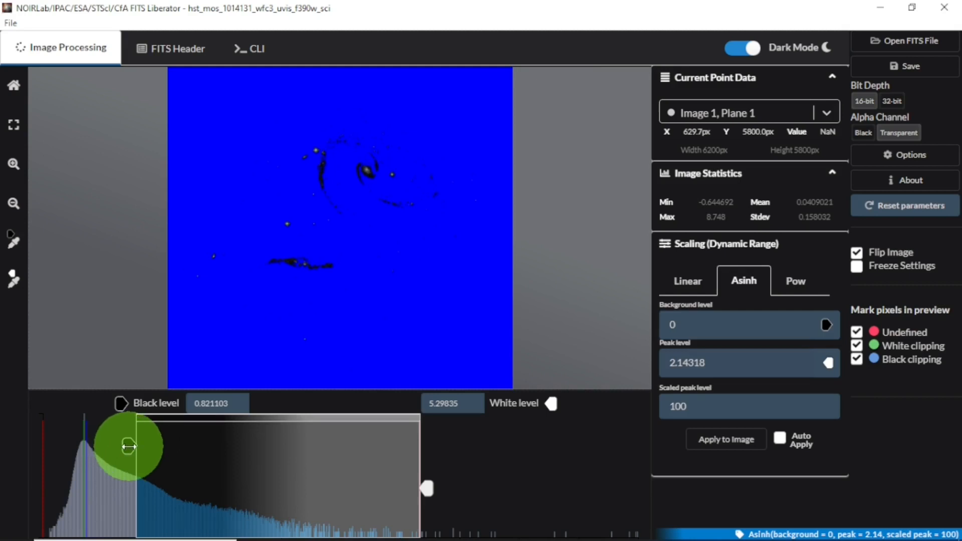
pyautogui.moveTo(128, 446); pyautogui.dragTo(44, 469)
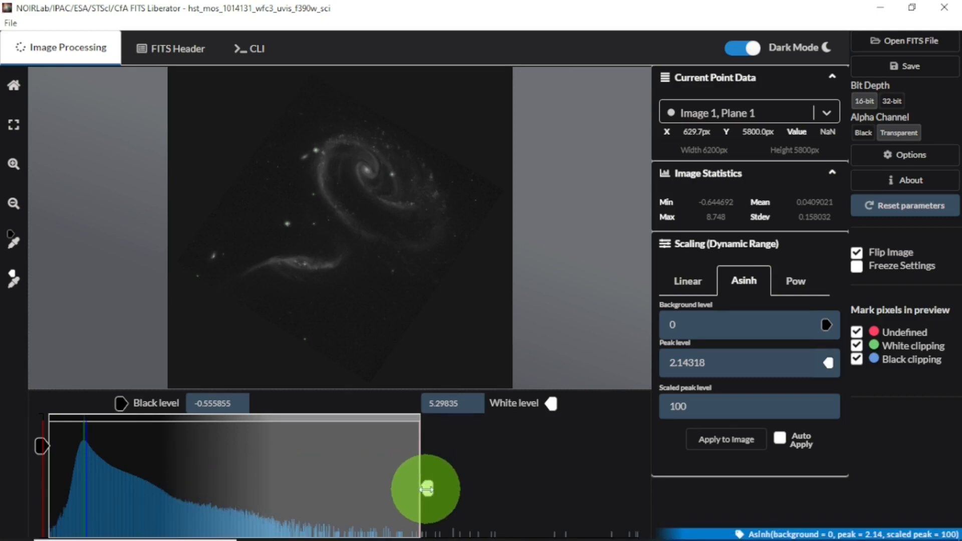
pyautogui.moveTo(427, 489); pyautogui.dragTo(169, 505)
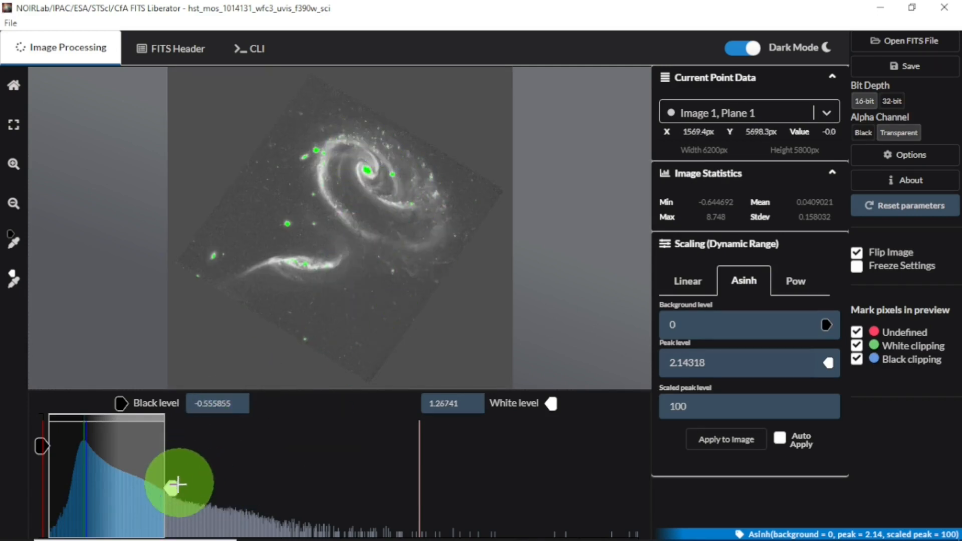
pyautogui.moveTo(171, 490); pyautogui.dragTo(101, 492)
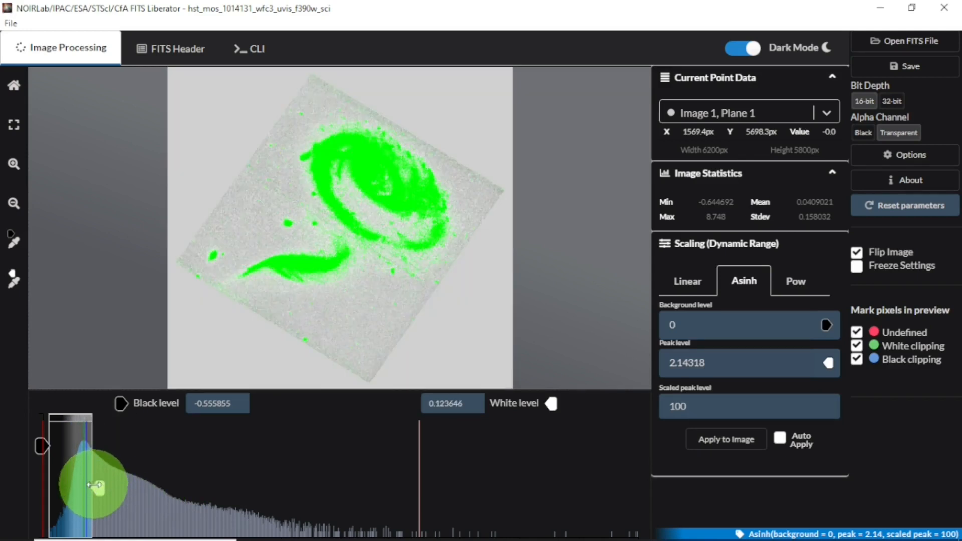
pyautogui.moveTo(101, 488); pyautogui.dragTo(432, 501)
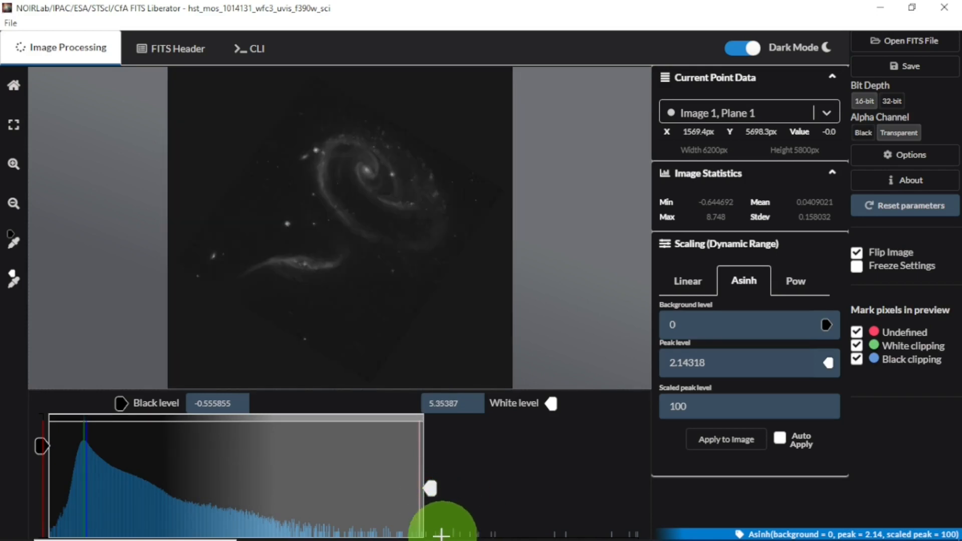
pyautogui.moveTo(441, 522)
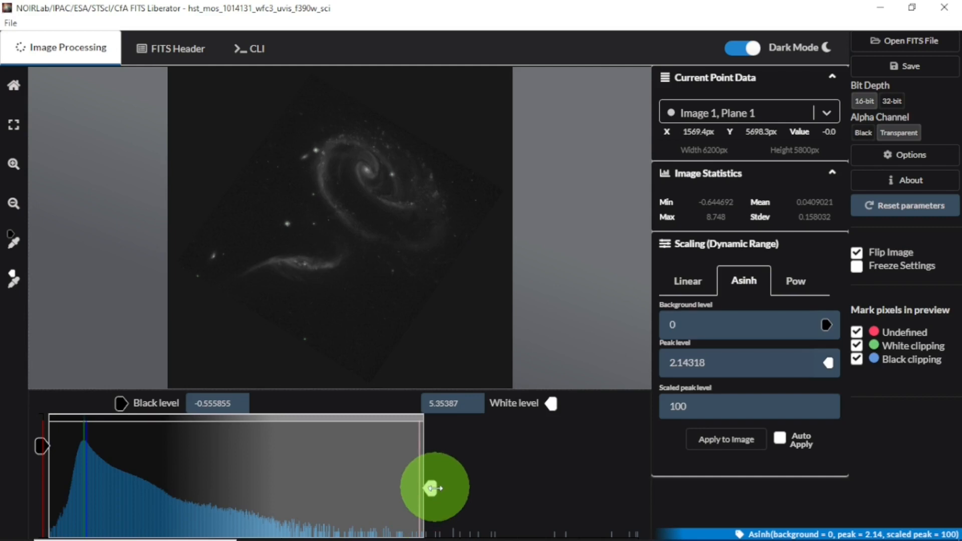
pyautogui.moveTo(430, 490); pyautogui.dragTo(291, 487)
pyautogui.moveTo(386, 488); pyautogui.dragTo(428, 489)
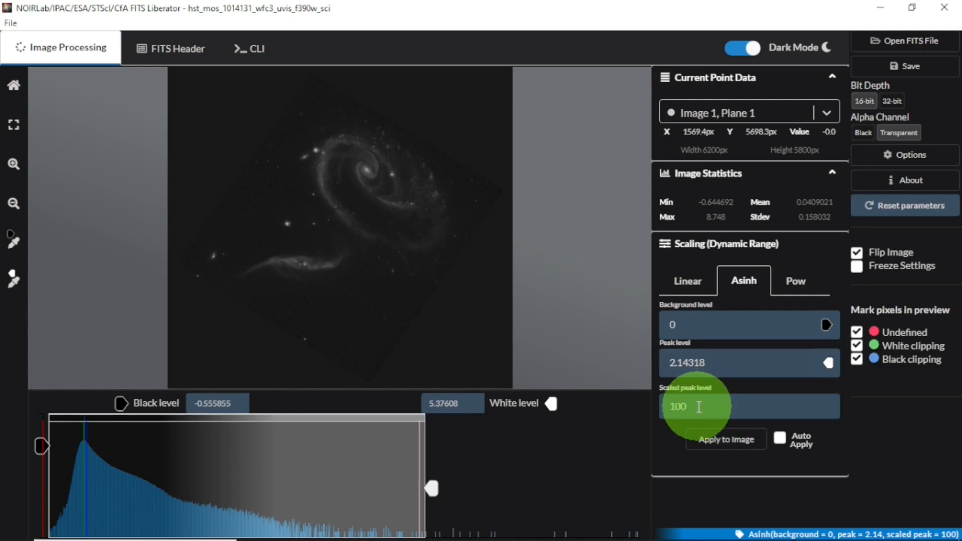
# - Set the Asinh scaled peak level to 10 and apply it to the image
pyautogui.click(729, 441)
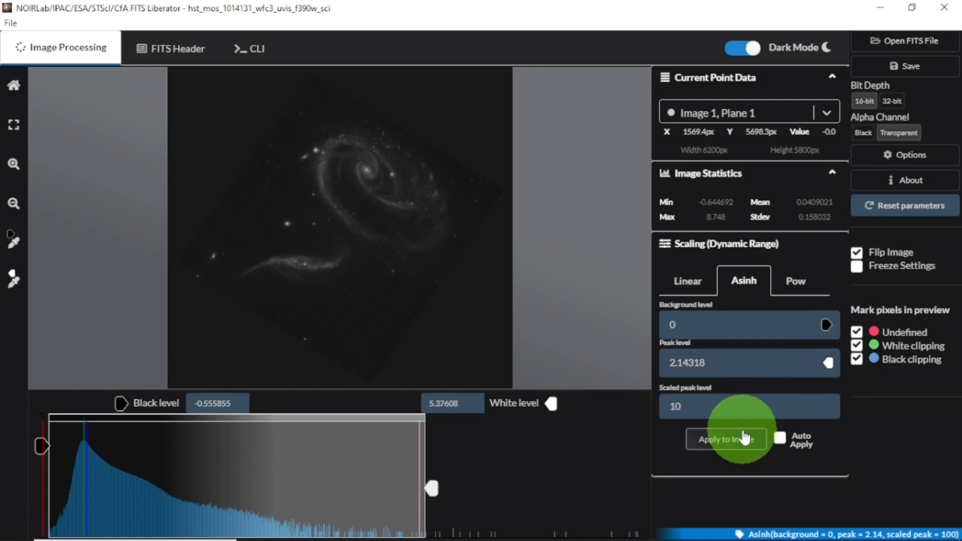
pyautogui.click(745, 436)
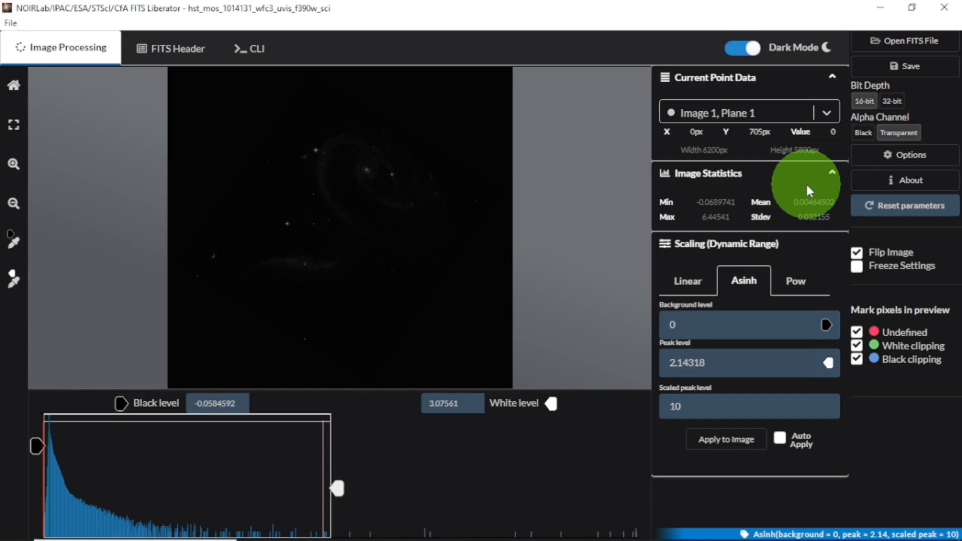
# - Save the stretched f390w image as a TIFF named B in the Downloads folder
pyautogui.click(912, 66)
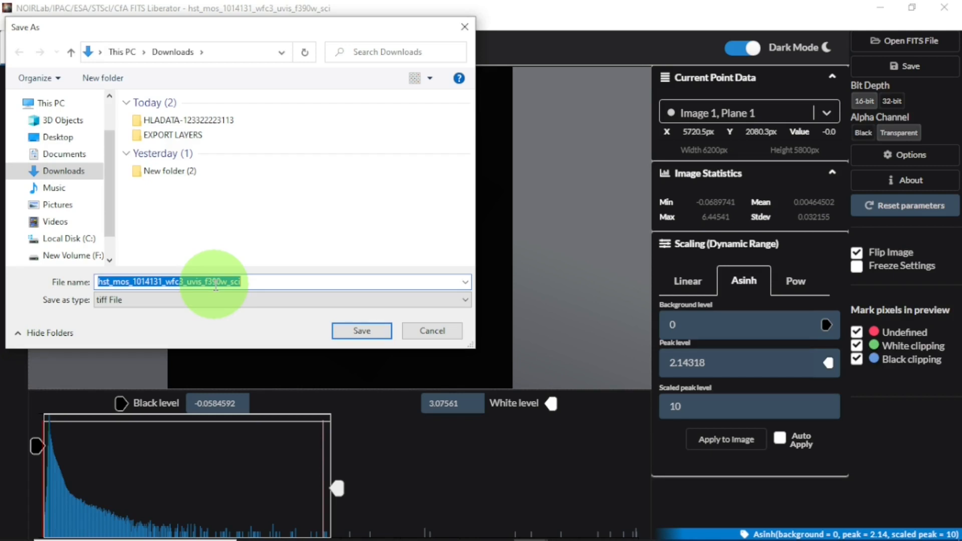
pyautogui.write('B')
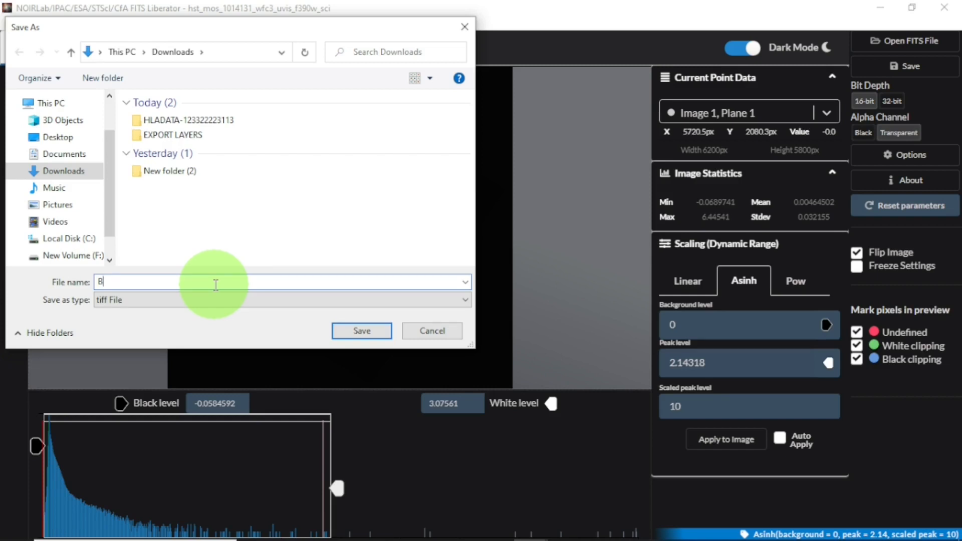
pyautogui.click(363, 334)
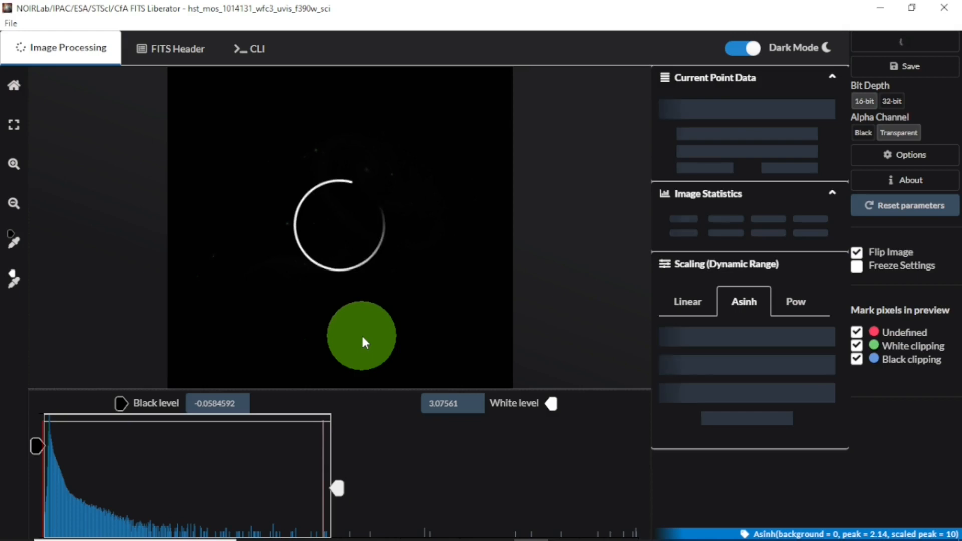
# - Open hst_mos_1014131_wfc3_uvis_f475x_sci from its subfolder in the extracted HLADATA folder
pyautogui.click(14, 22)
pyautogui.click(54, 56)
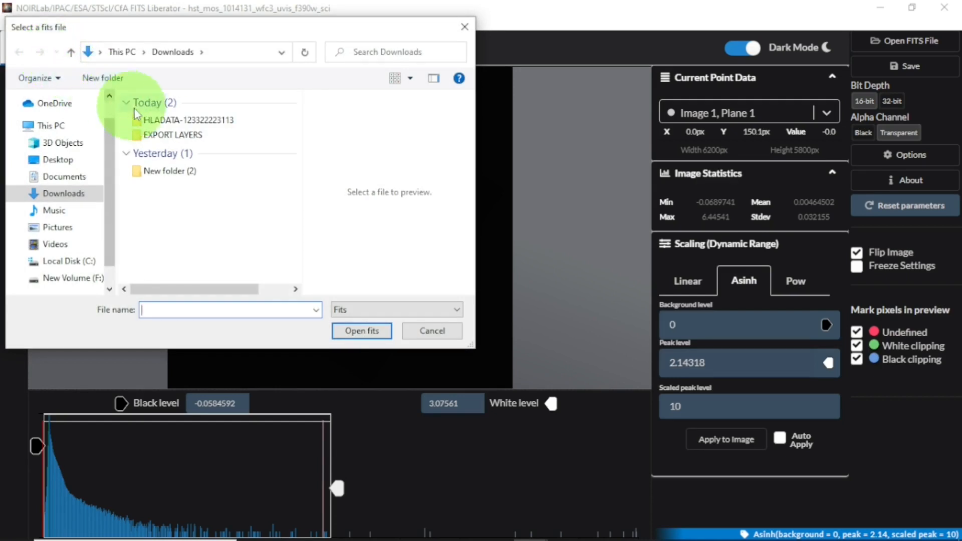
pyautogui.click(186, 123)
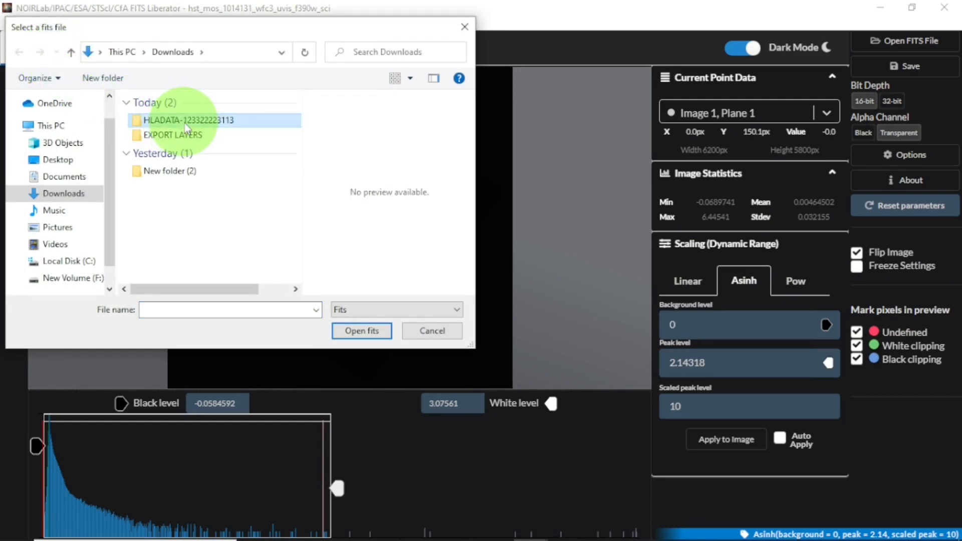
pyautogui.click(233, 118)
pyautogui.doubleClick(263, 119)
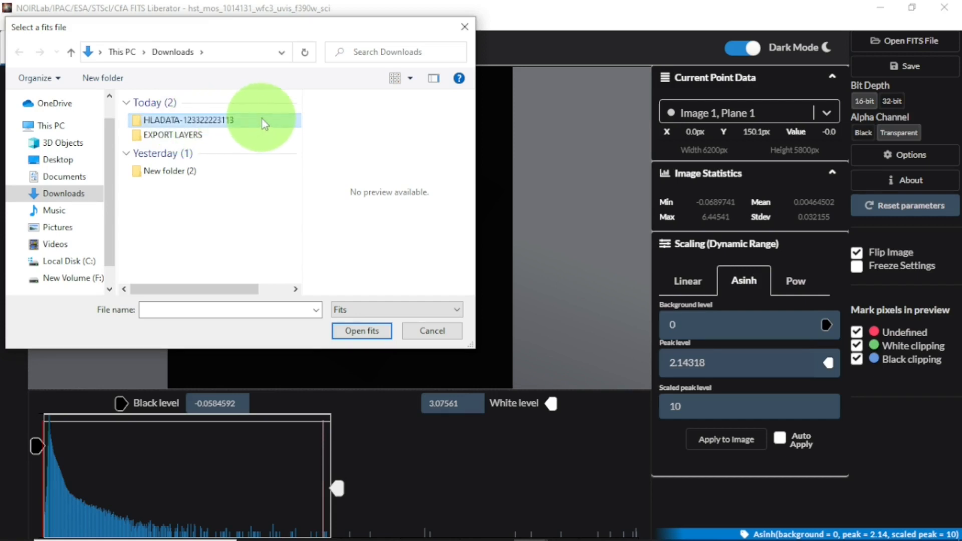
pyautogui.click(184, 140)
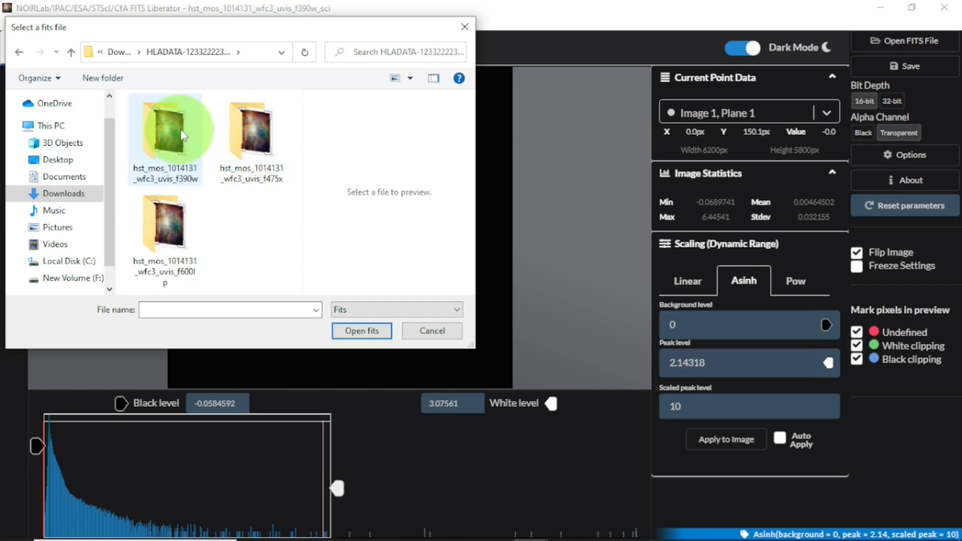
pyautogui.click(252, 145)
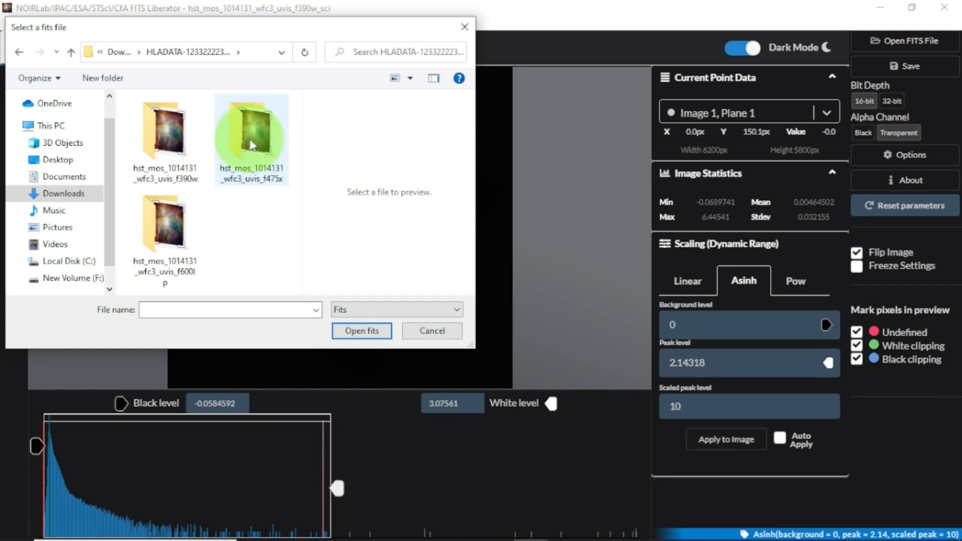
pyautogui.click(170, 131)
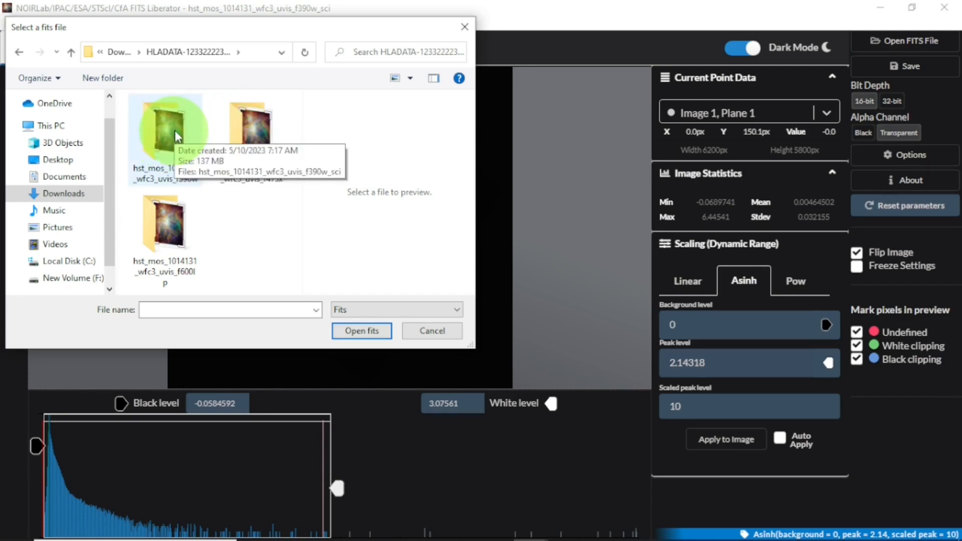
pyautogui.click(234, 140)
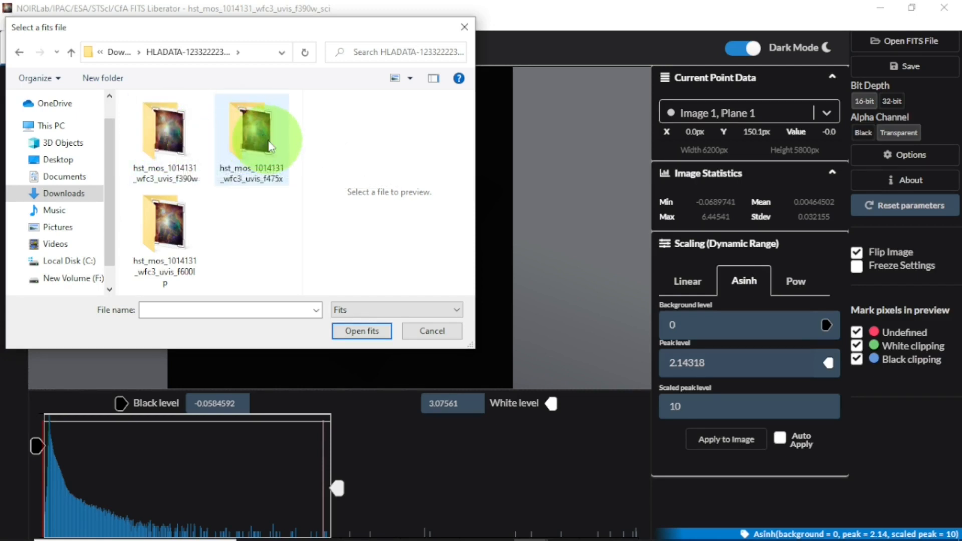
pyautogui.click(370, 331)
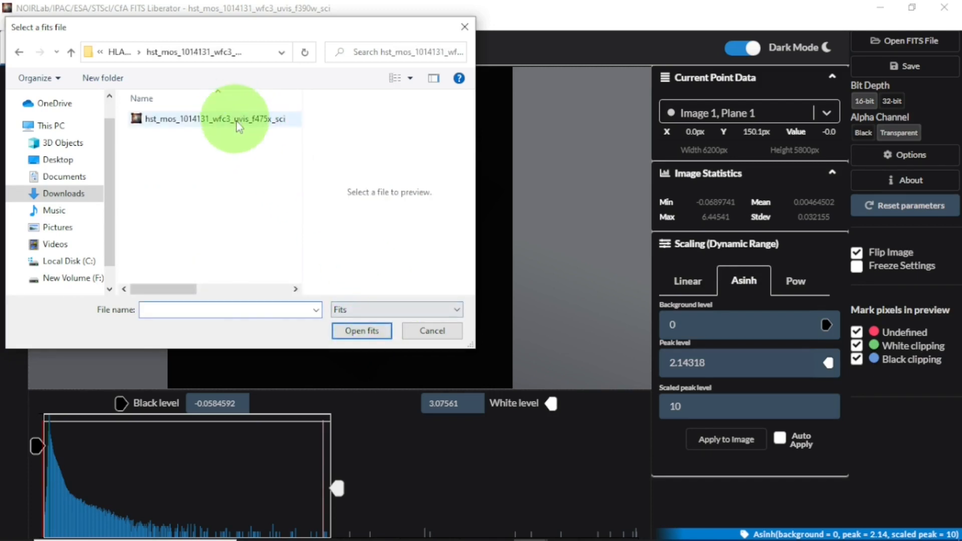
pyautogui.click(226, 119)
pyautogui.click(353, 332)
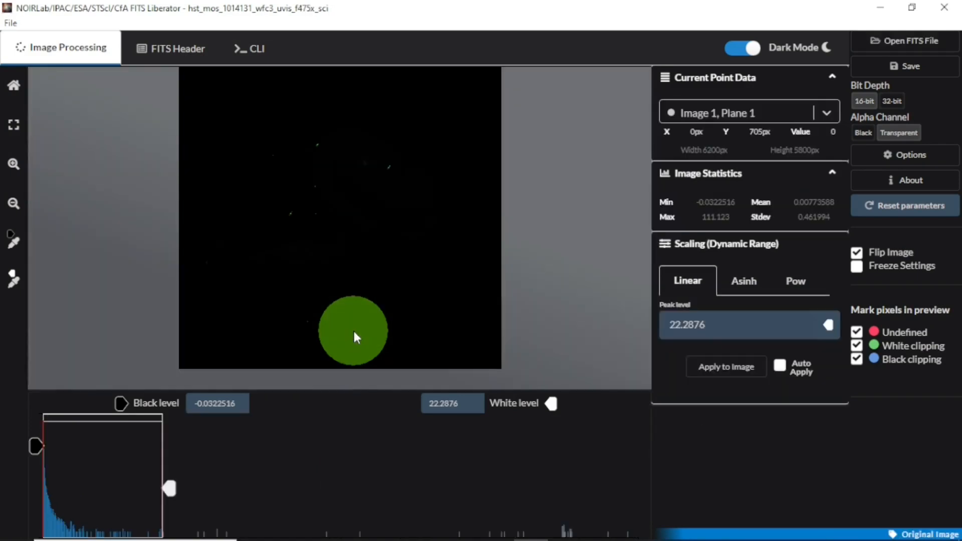
# - Scale the f475x image with the Asinh stretch and save it as a TIFF named G in the Downloads folder
pyautogui.click(745, 284)
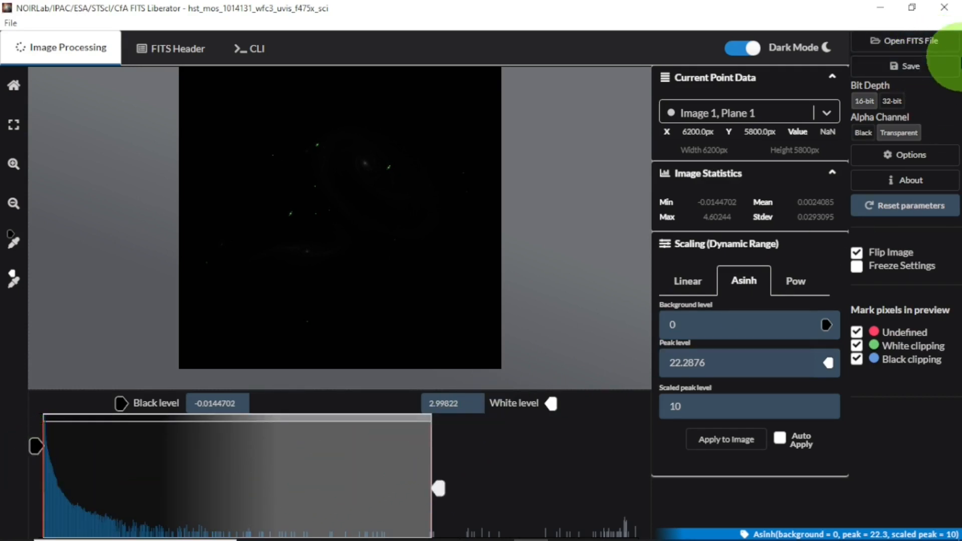
pyautogui.click(930, 67)
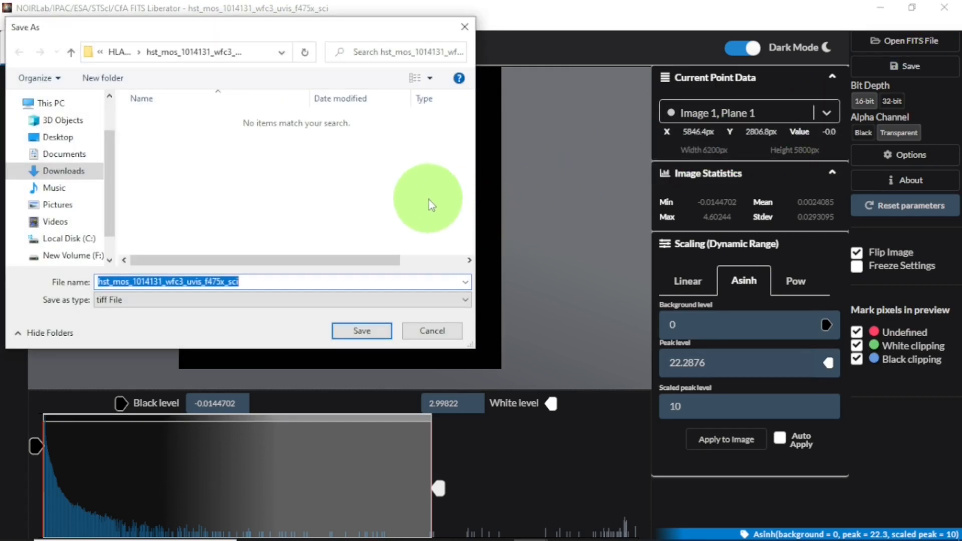
pyautogui.click(75, 173)
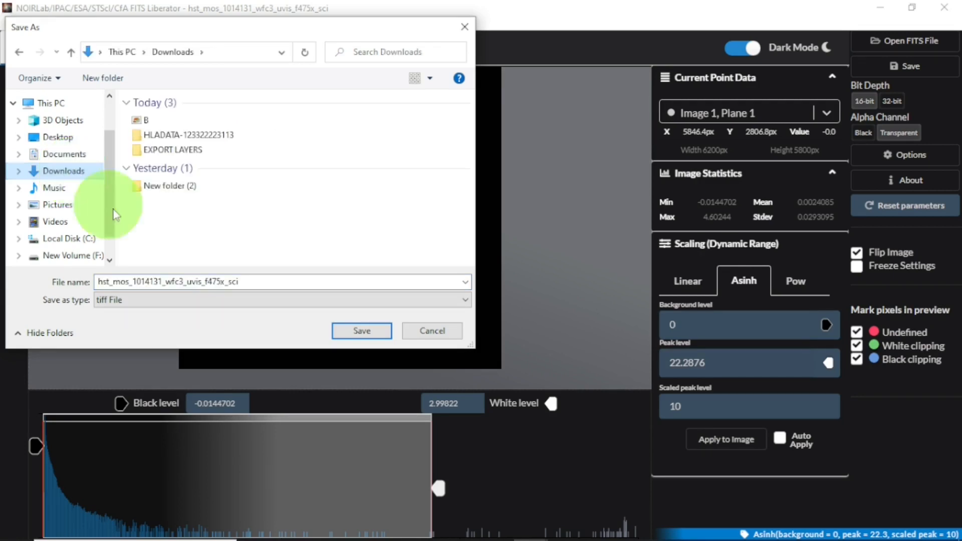
pyautogui.doubleClick(267, 280)
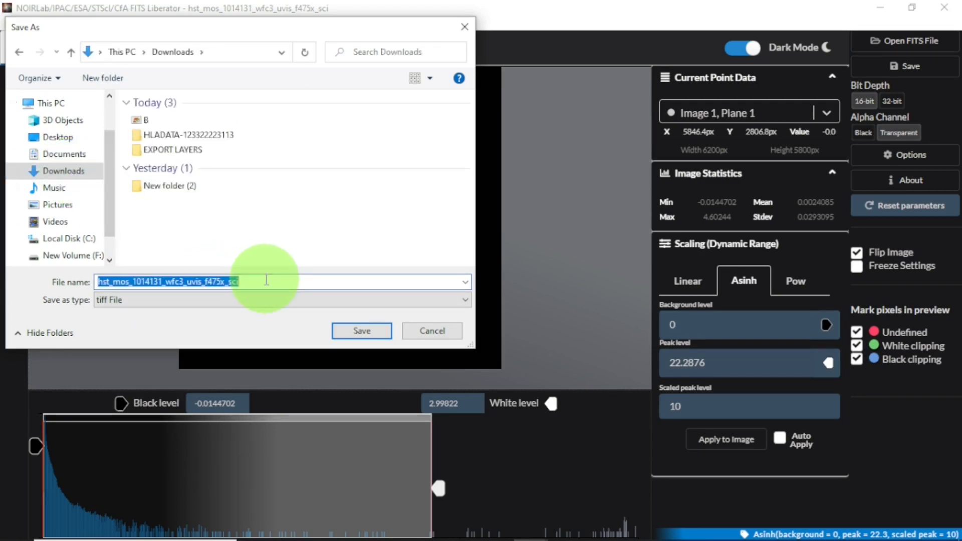
pyautogui.write('G')
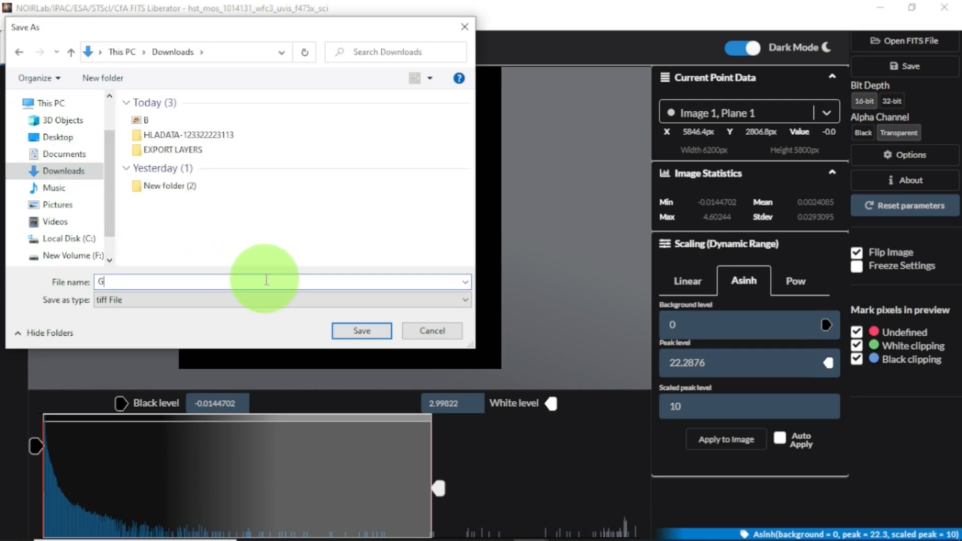
pyautogui.click(361, 330)
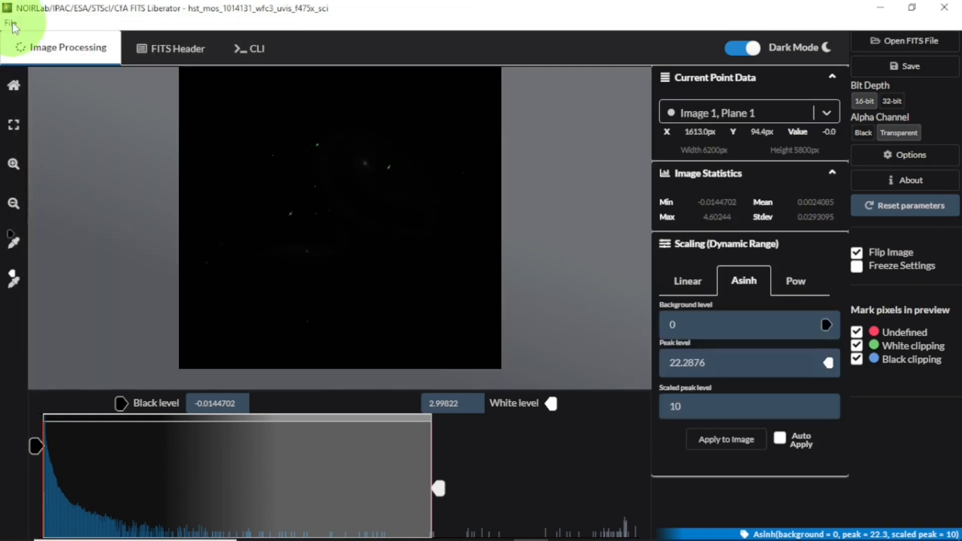
# - Open hst_mos_1014131_wfc3_uvis_f600lp_sci from its subfolder in the extracted HLADATA folder
pyautogui.click(11, 25)
pyautogui.click(39, 59)
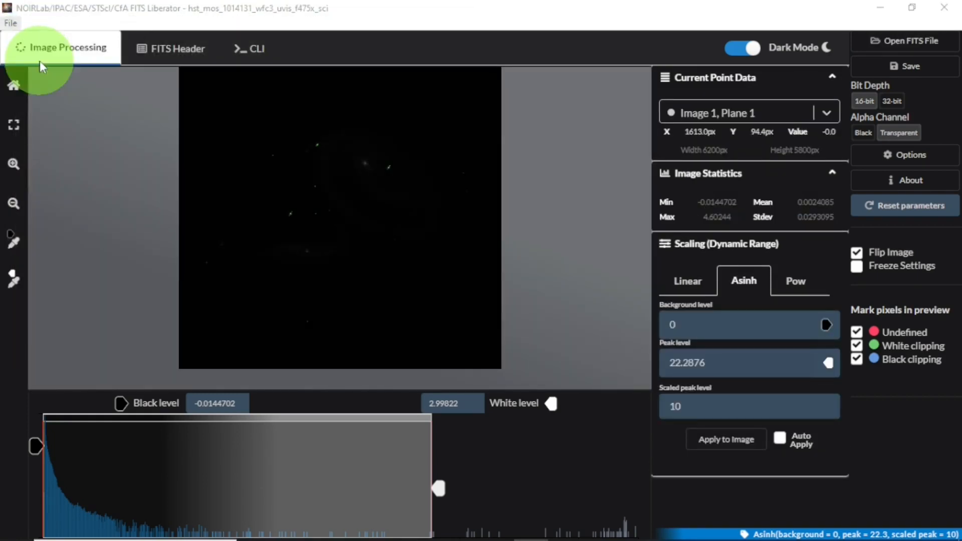
pyautogui.doubleClick(201, 120)
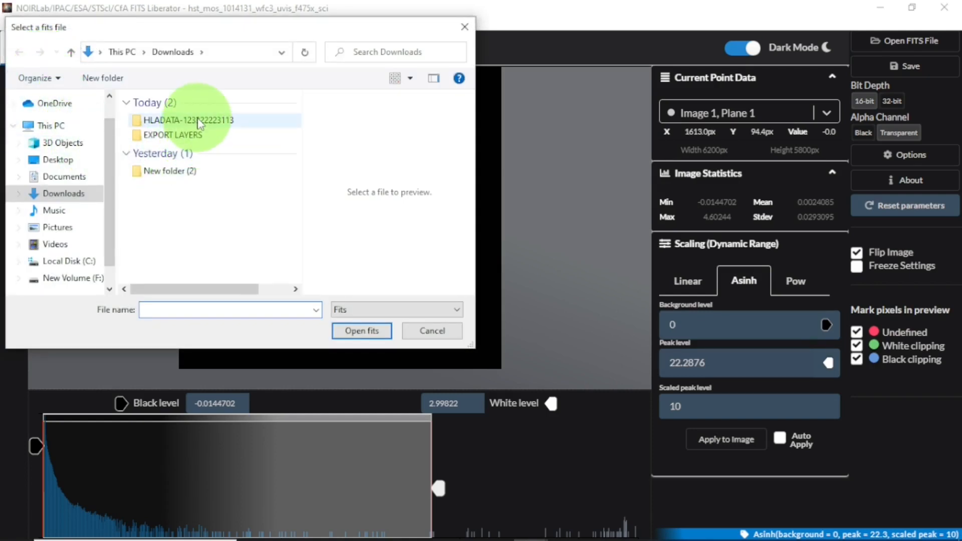
pyautogui.click(171, 215)
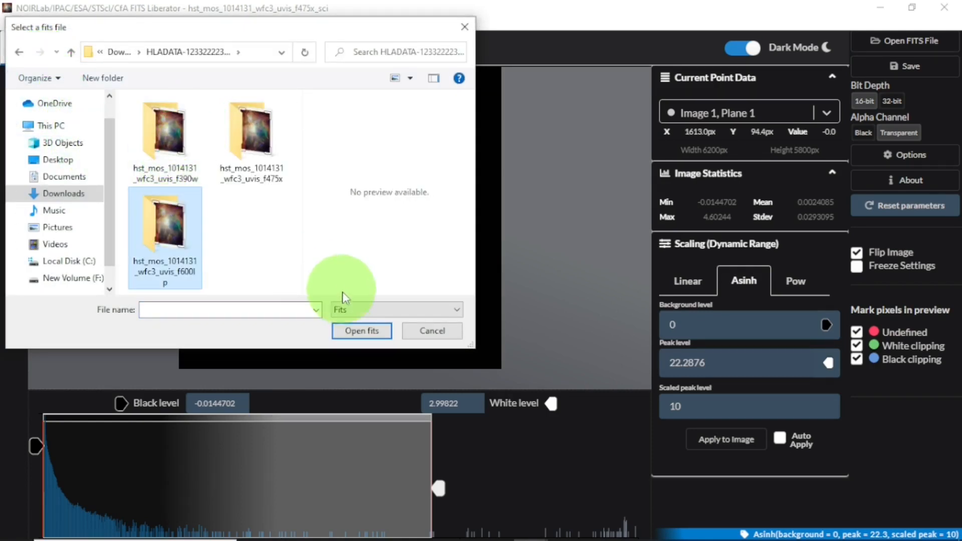
pyautogui.click(360, 330)
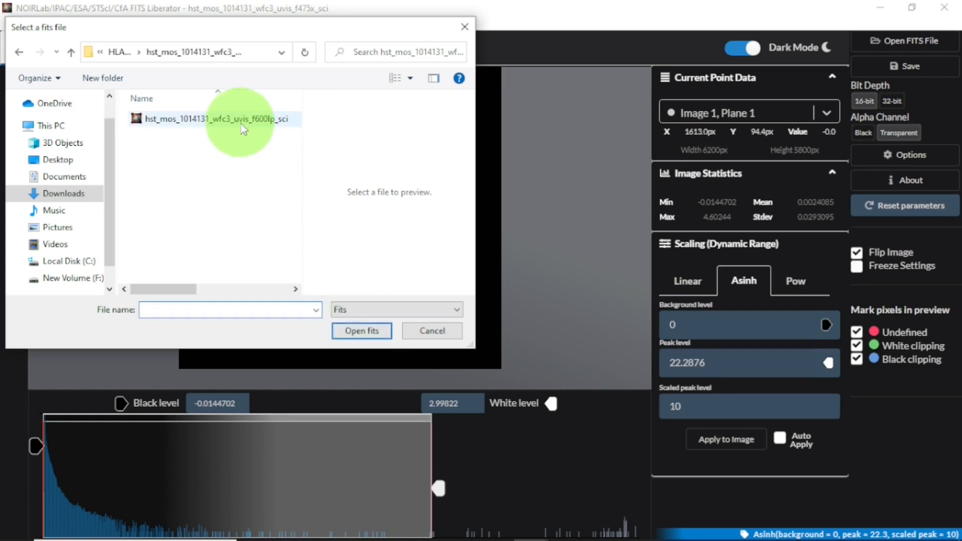
pyautogui.click(244, 120)
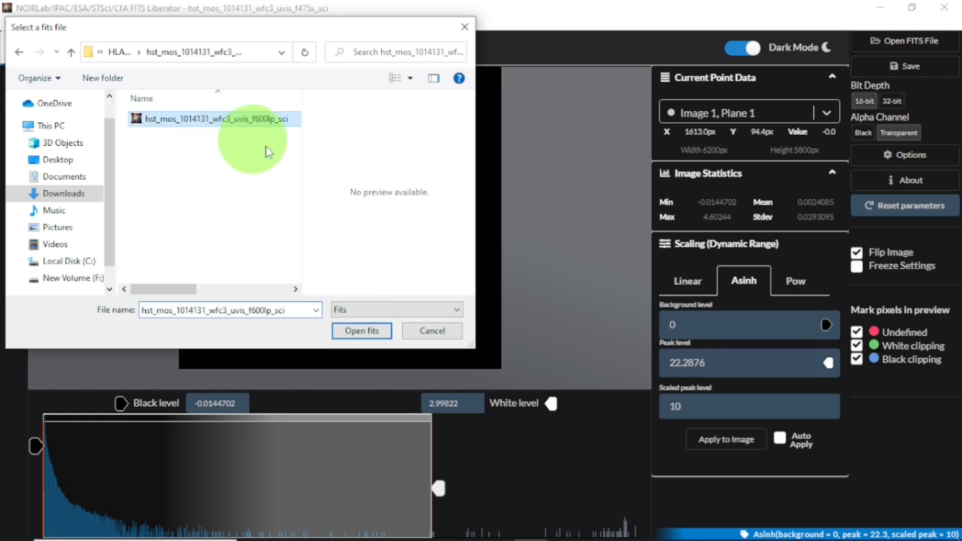
pyautogui.click(359, 331)
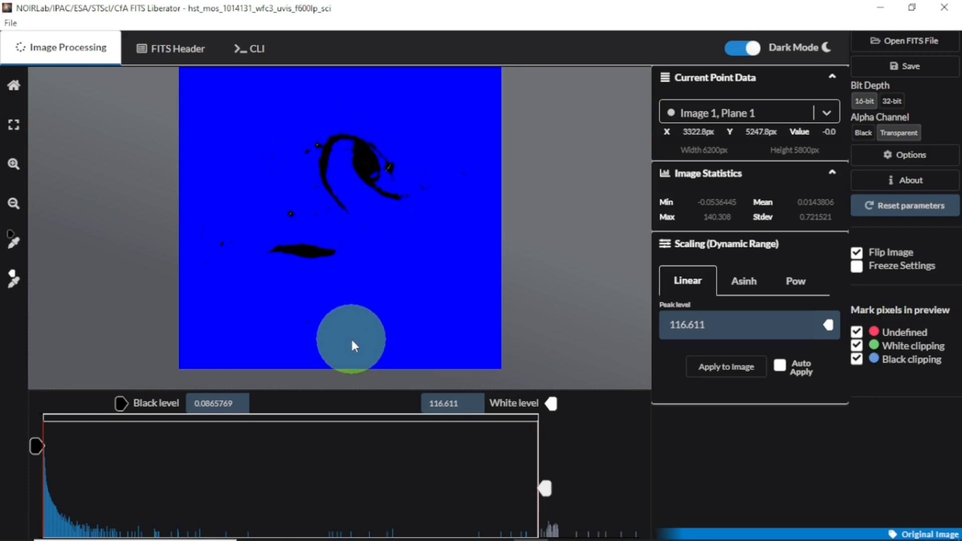
# - Scale the f600lp image with the Asinh stretch and lower the histogram's black level to about -0.0046
pyautogui.click(756, 294)
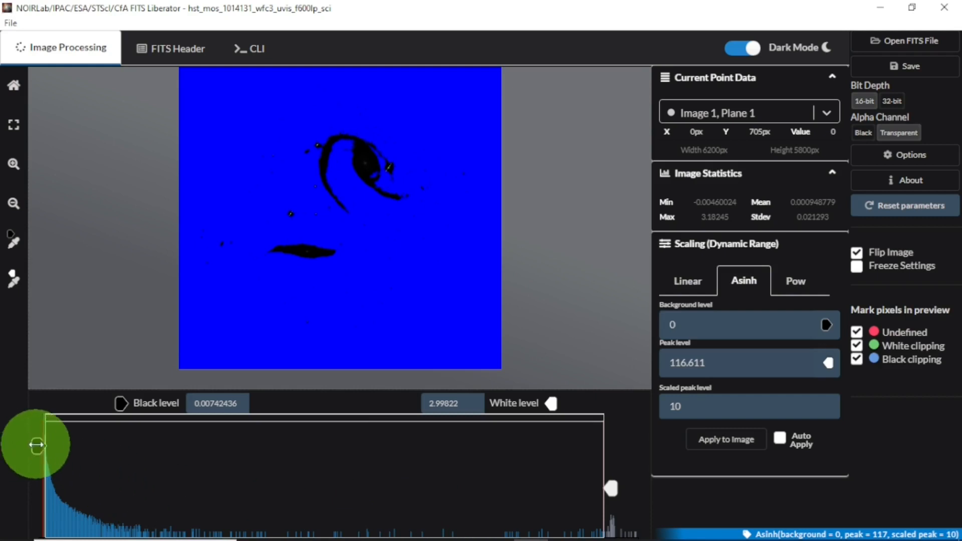
pyautogui.moveTo(37, 444); pyautogui.dragTo(19, 445)
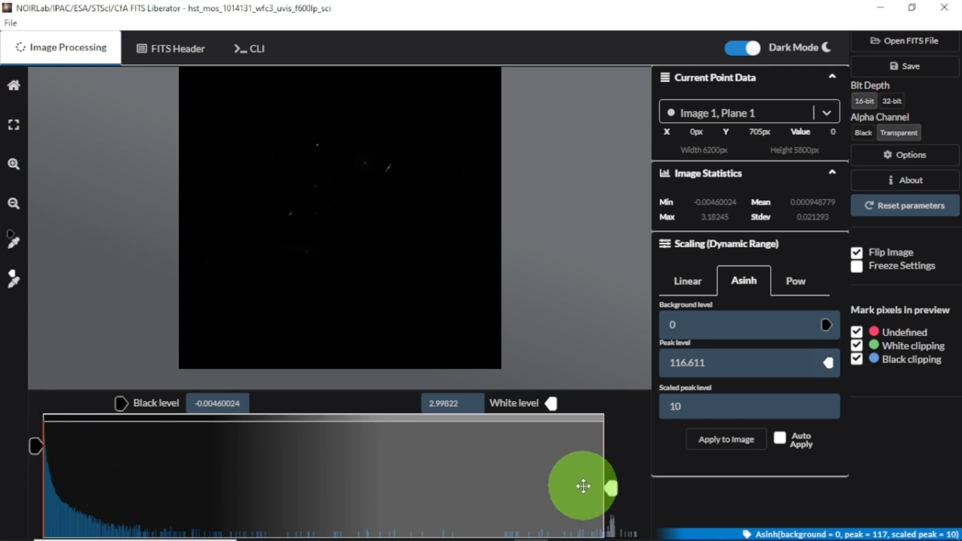
# - Save the stretched f600lp image as a TIFF named R in the Downloads folder
pyautogui.click(919, 68)
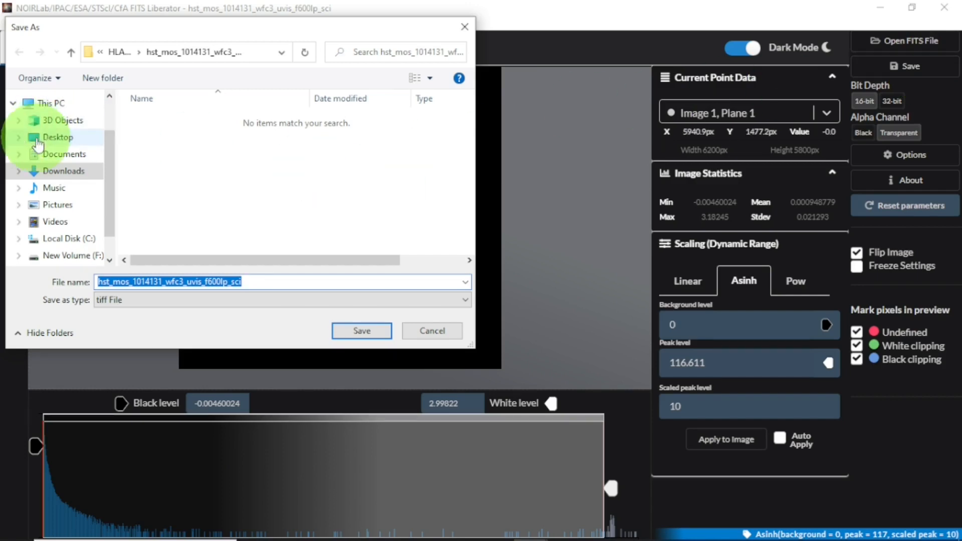
pyautogui.click(66, 171)
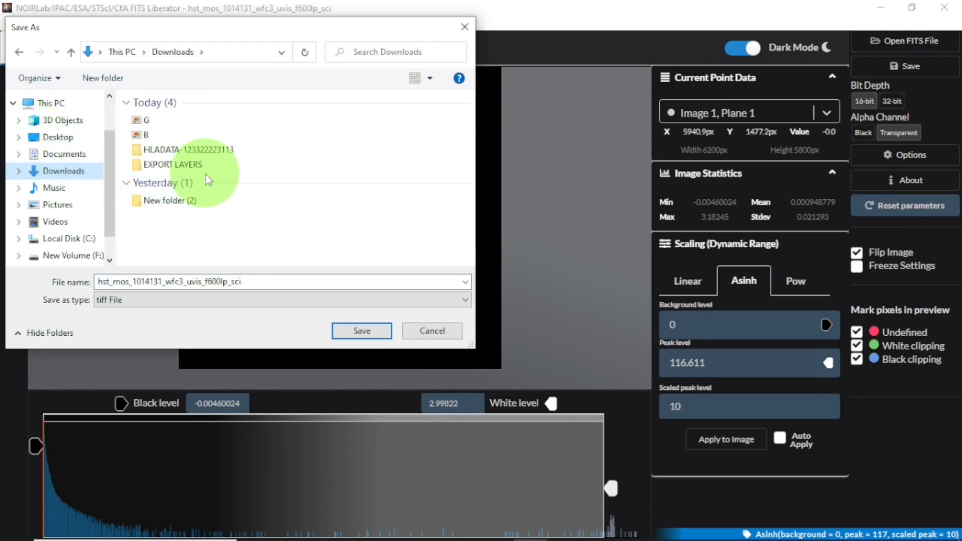
pyautogui.doubleClick(247, 276)
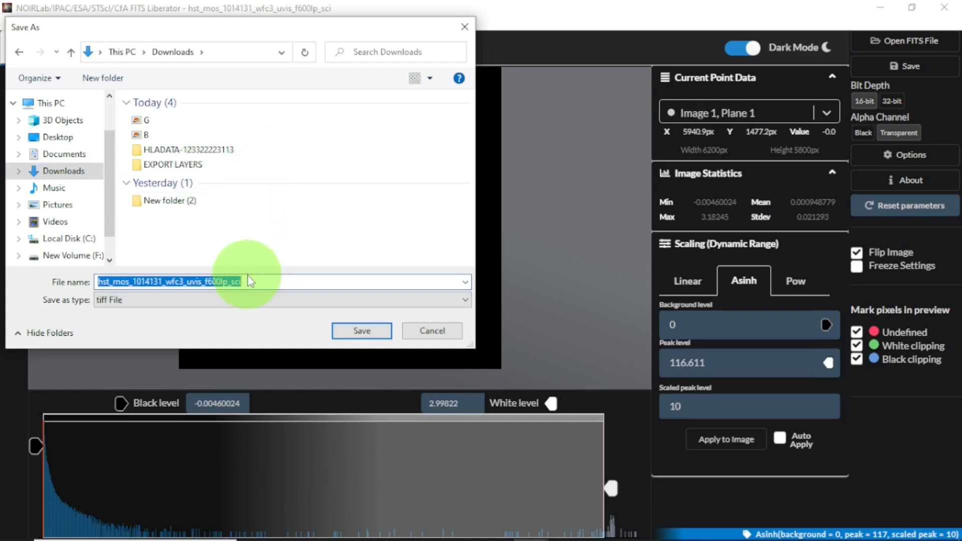
pyautogui.write('R')
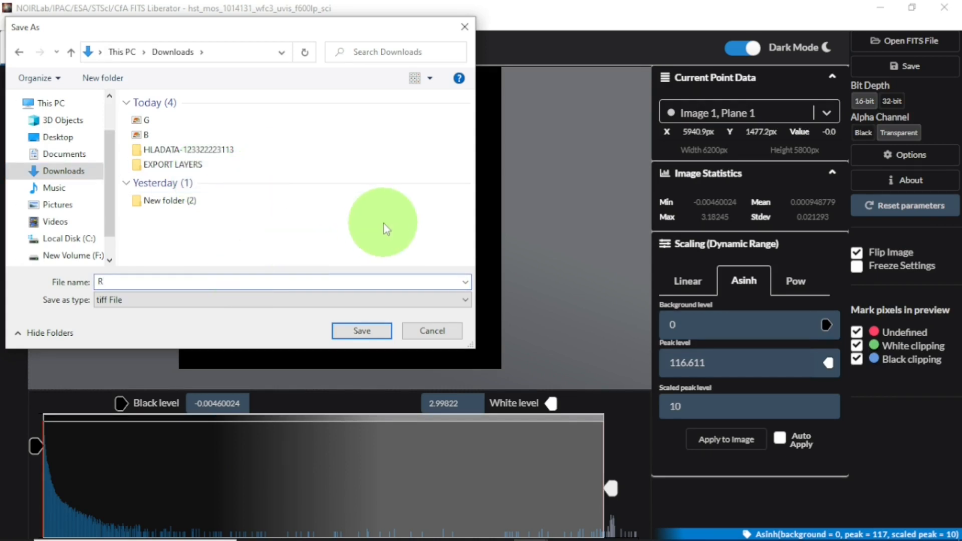
pyautogui.click(352, 331)
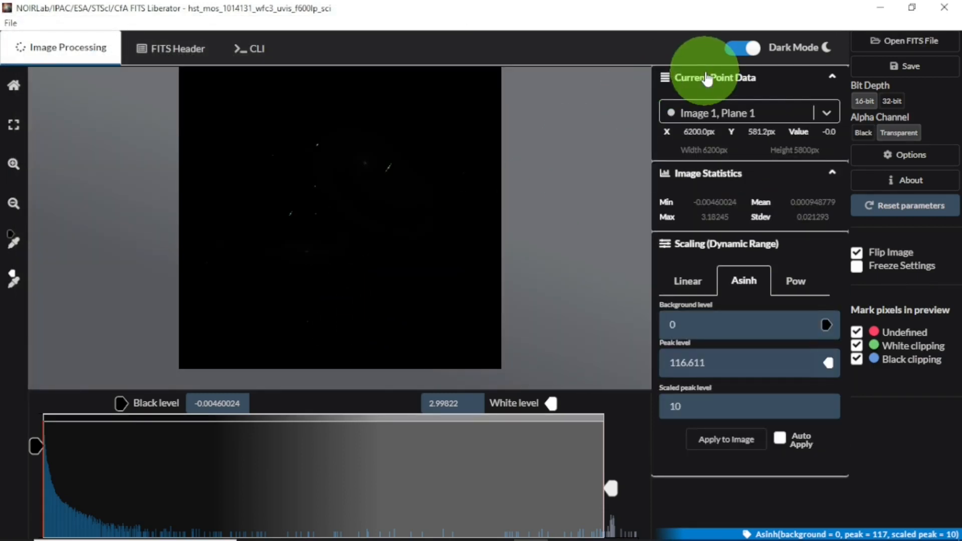
# - Close FITS Liberator and switch to Photoshop after viewing the saved B, G and R files in the Downloads folder
pyautogui.click(956, 6)
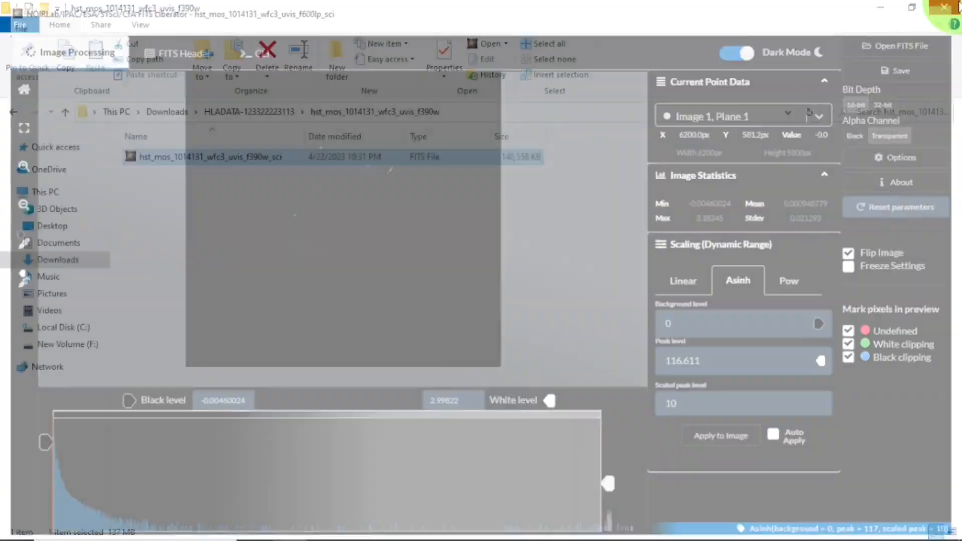
pyautogui.click(57, 262)
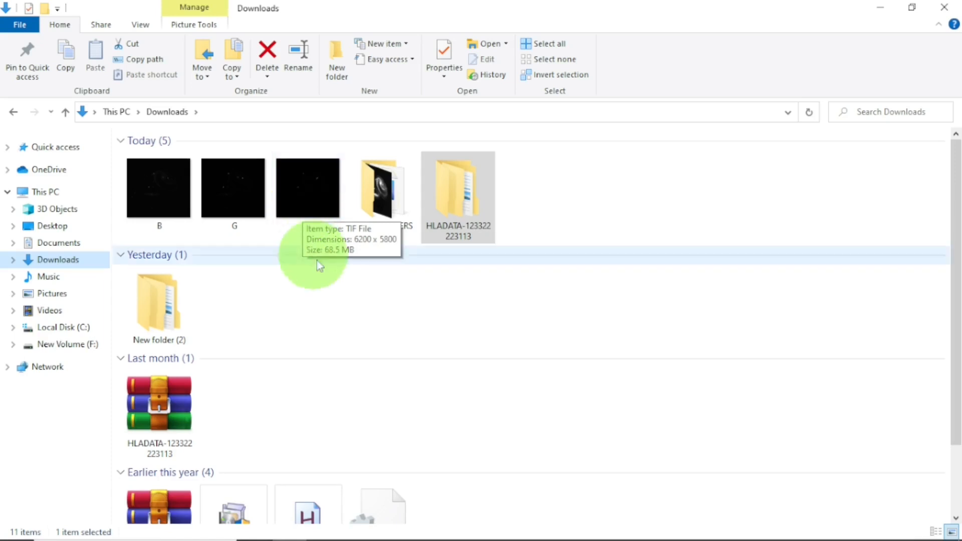
pyautogui.moveTo(476, 540)
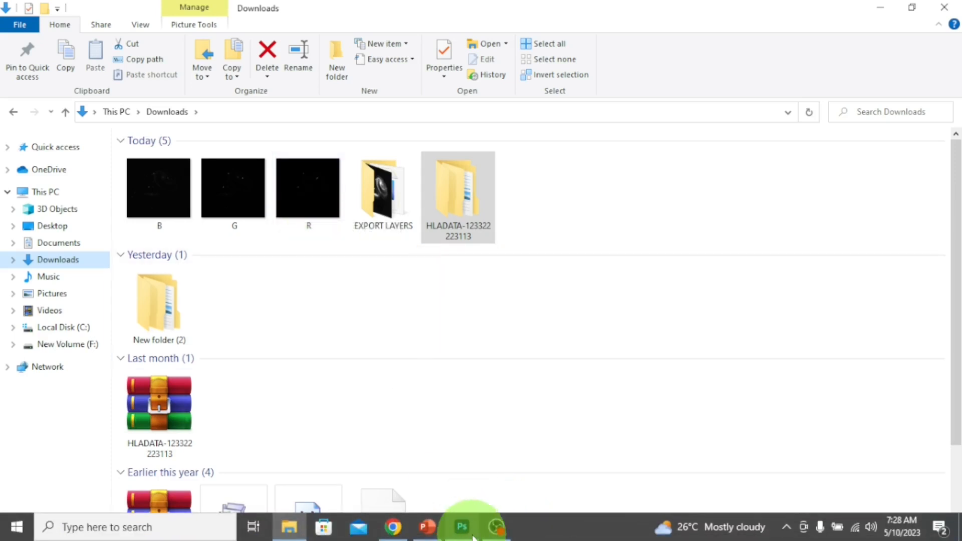
pyautogui.click(462, 526)
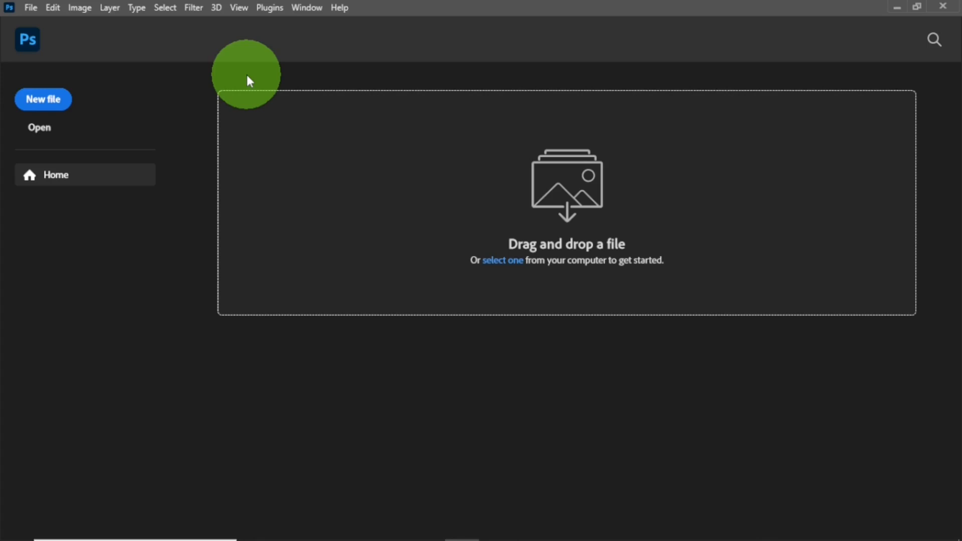
# - Load the R, G and B TIFF files from the Downloads folder into one layer stack
pyautogui.click(32, 8)
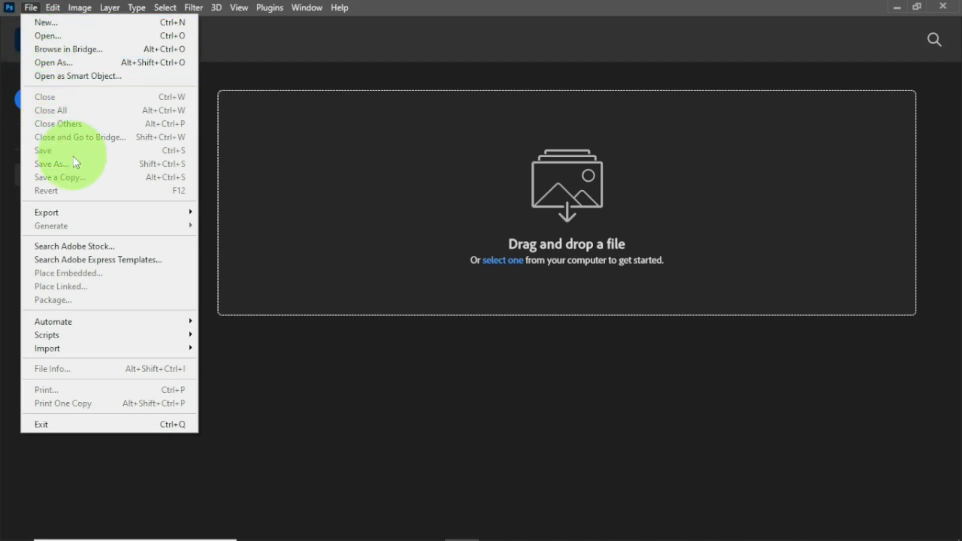
pyautogui.moveTo(191, 335)
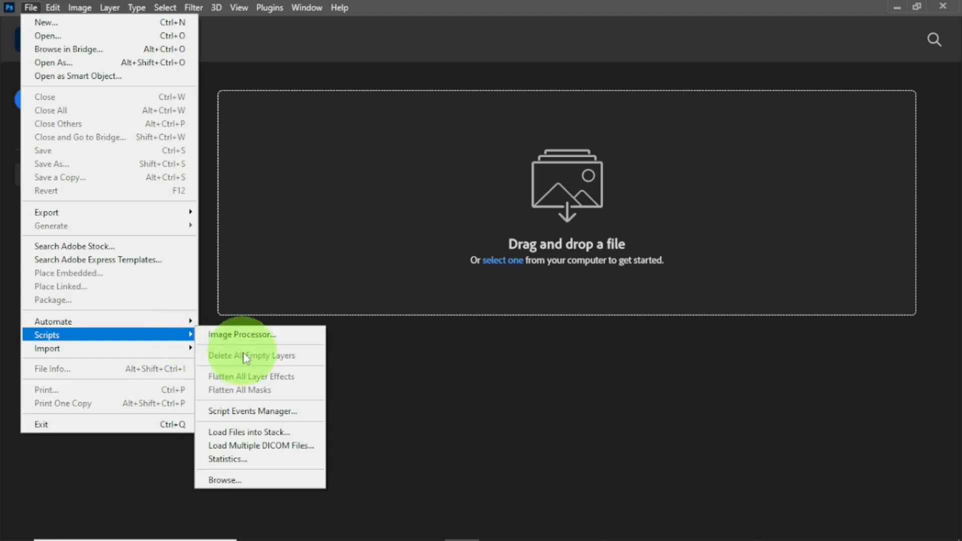
pyautogui.click(289, 433)
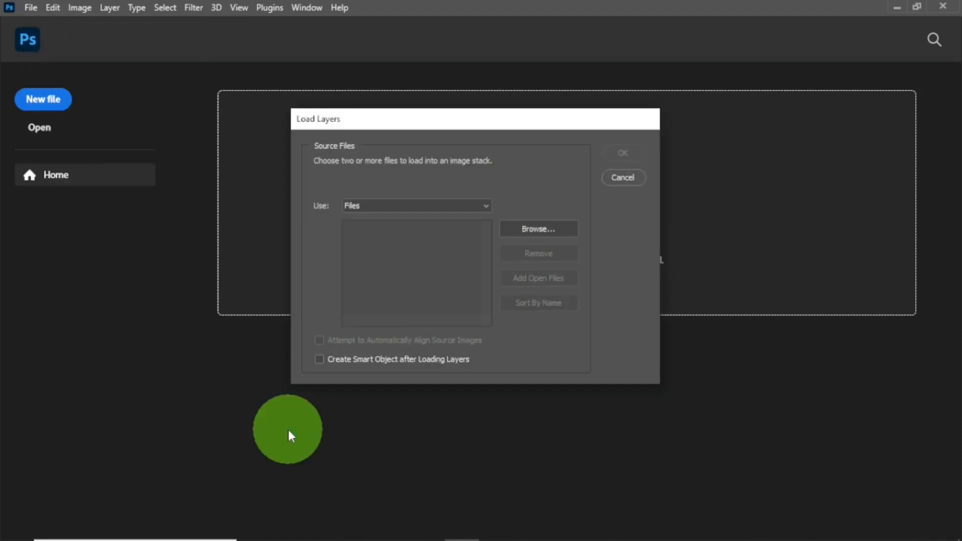
pyautogui.click(531, 231)
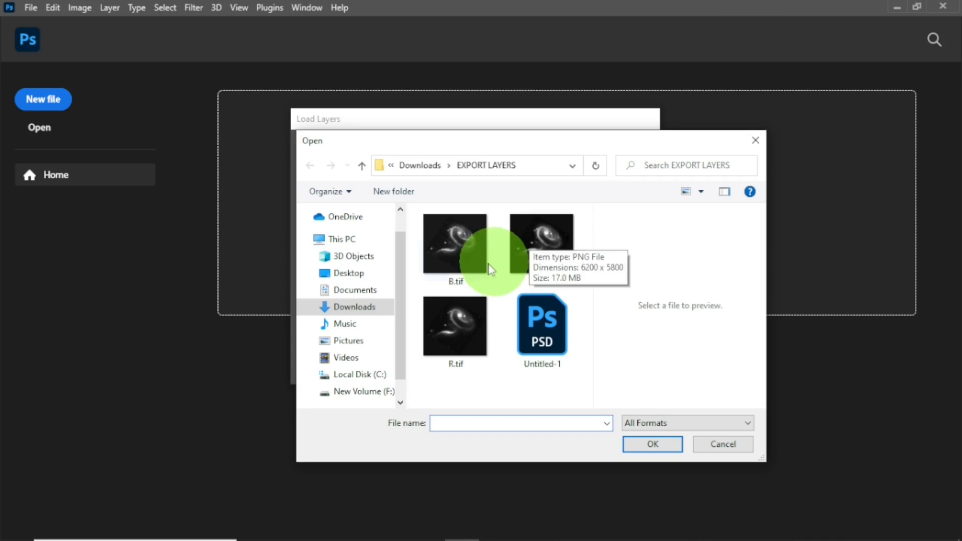
pyautogui.click(360, 309)
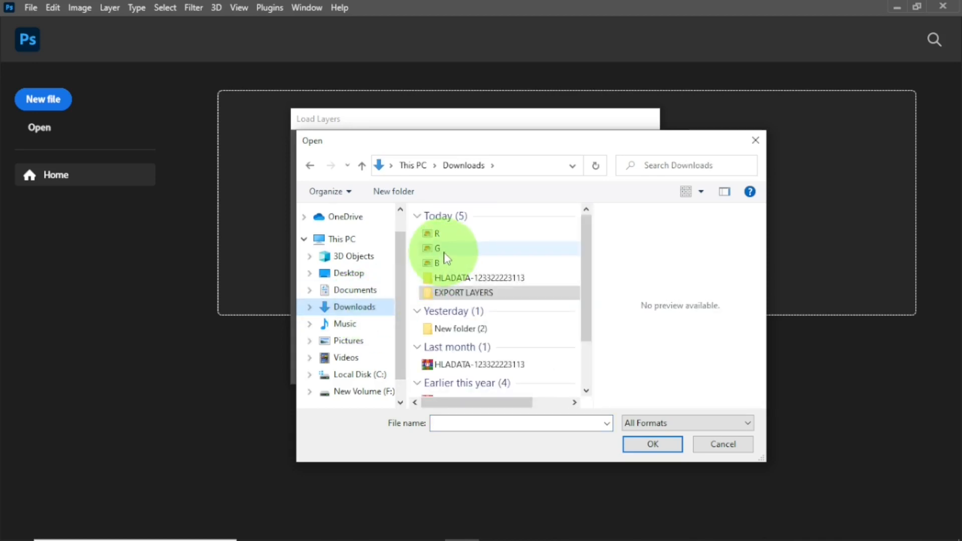
pyautogui.click(454, 236)
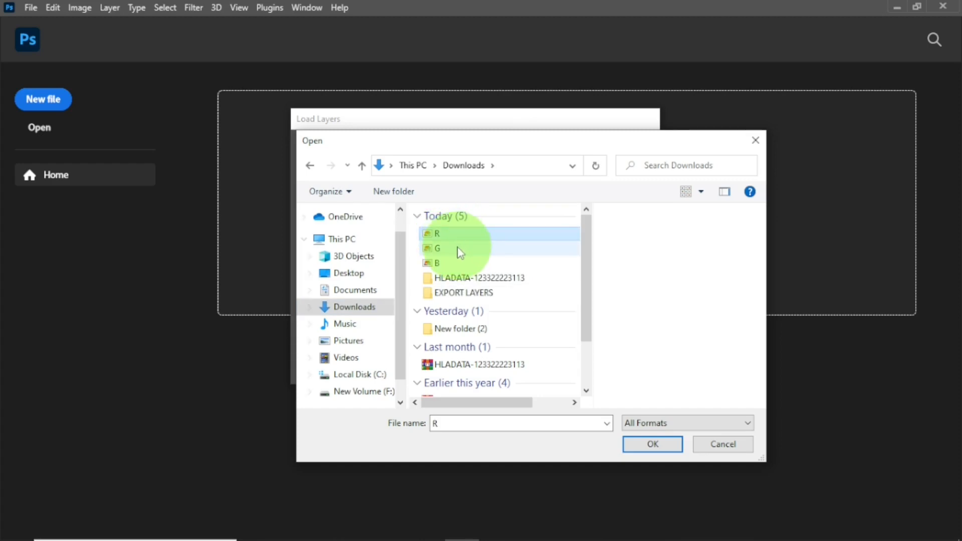
pyautogui.keyDown('ctrl'); pyautogui.click(460, 251); pyautogui.keyUp('ctrl')
pyautogui.keyDown('ctrl'); pyautogui.click(457, 264); pyautogui.keyUp('ctrl')
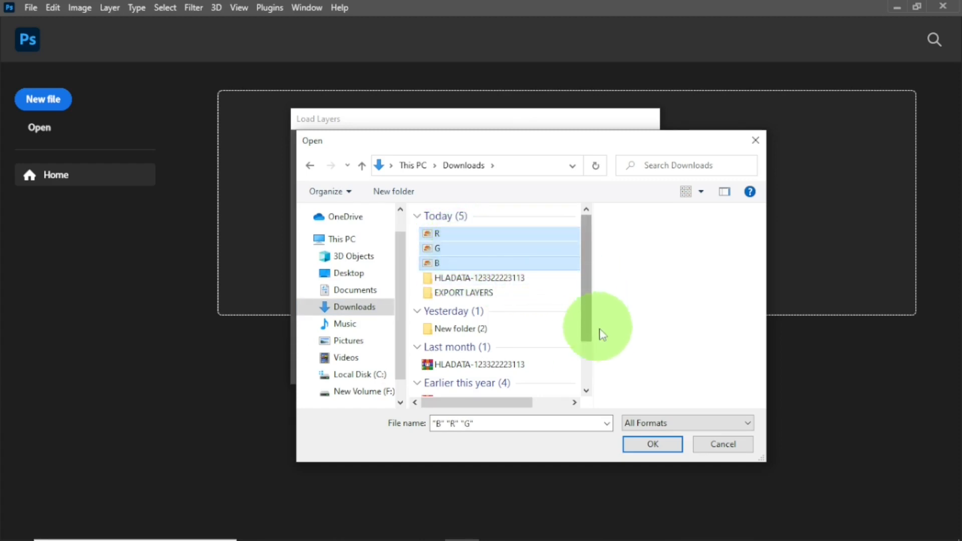
pyautogui.click(652, 444)
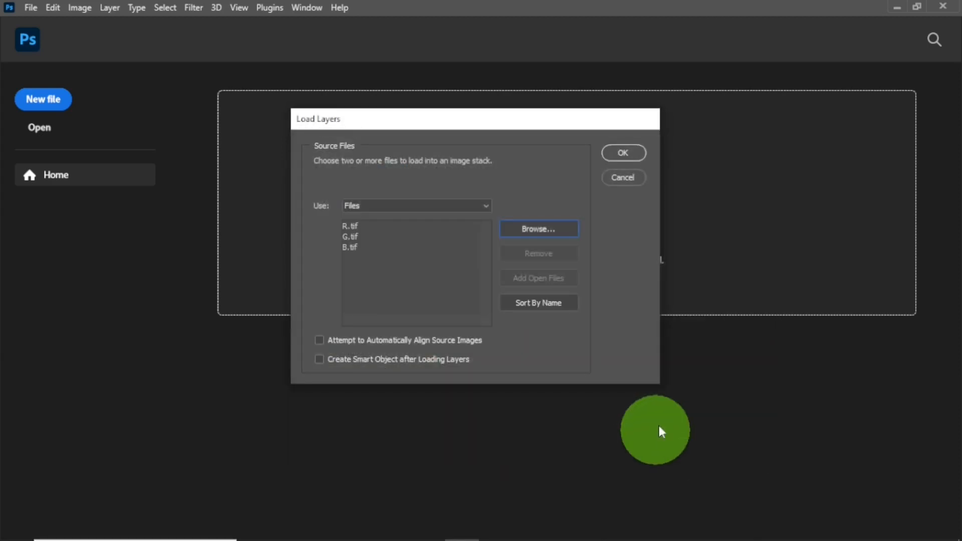
pyautogui.click(638, 151)
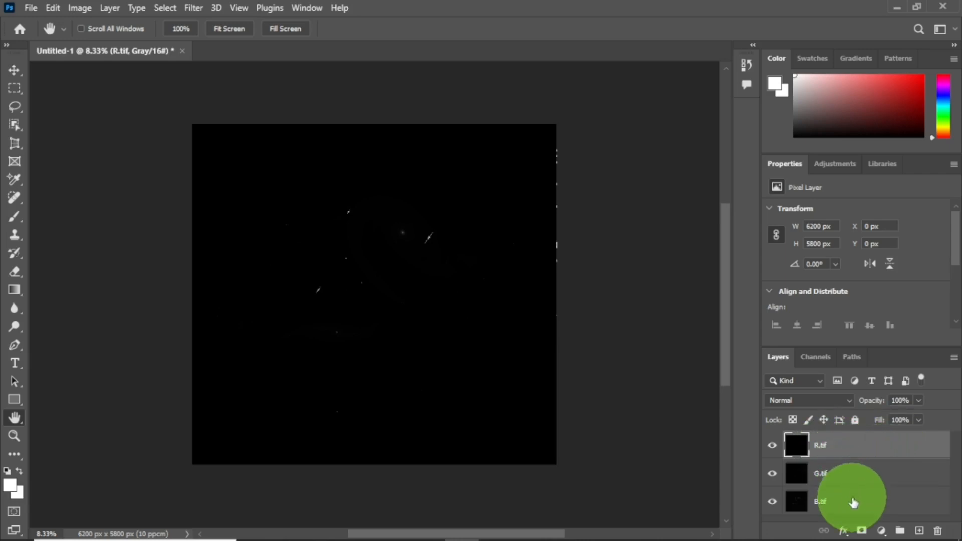
# - Reorder the stack with the B.tif layer on top, G.tif in the middle and R.tif at the bottom
pyautogui.moveTo(849, 502); pyautogui.dragTo(838, 445)
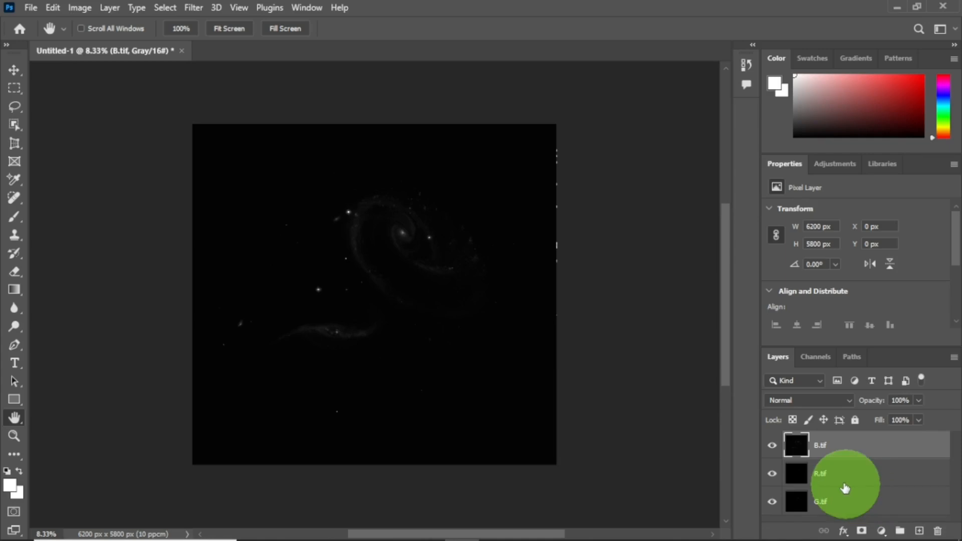
pyautogui.moveTo(848, 496); pyautogui.dragTo(852, 504)
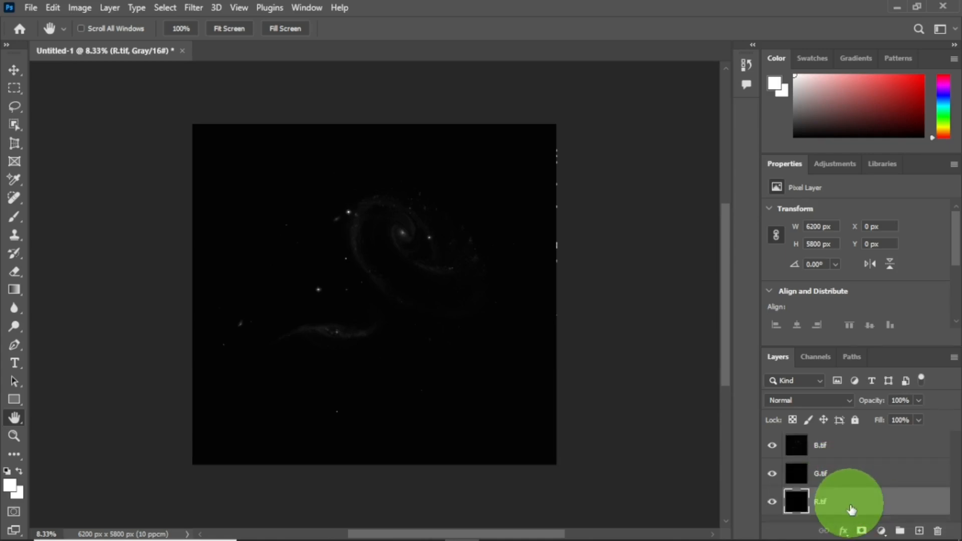
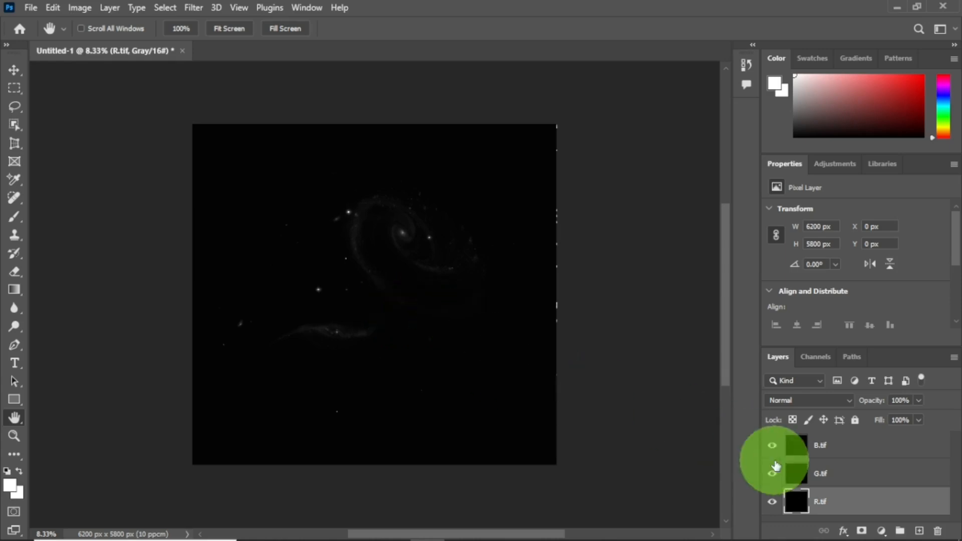
# - Hide the R.tif and G.tif layers and select the visible B.tif layer
pyautogui.click(773, 503)
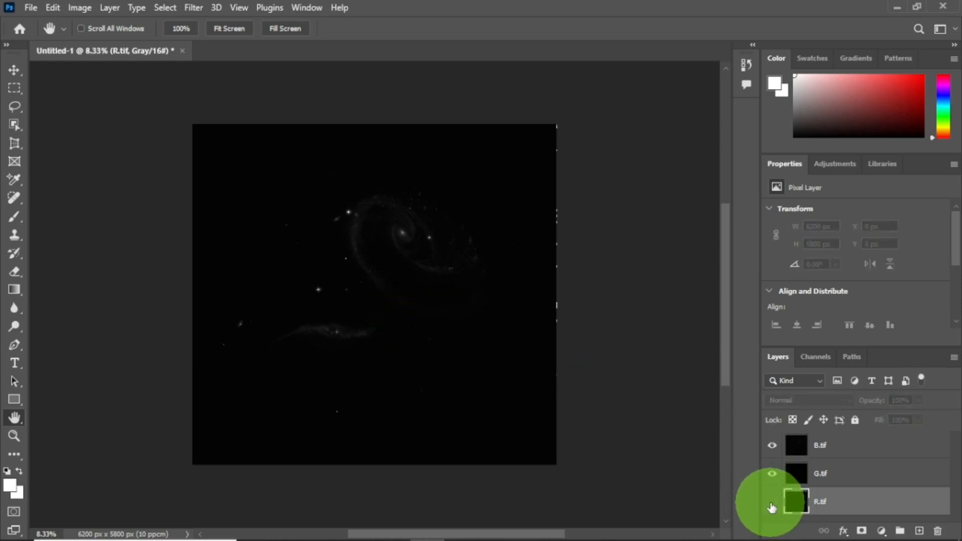
pyautogui.click(773, 475)
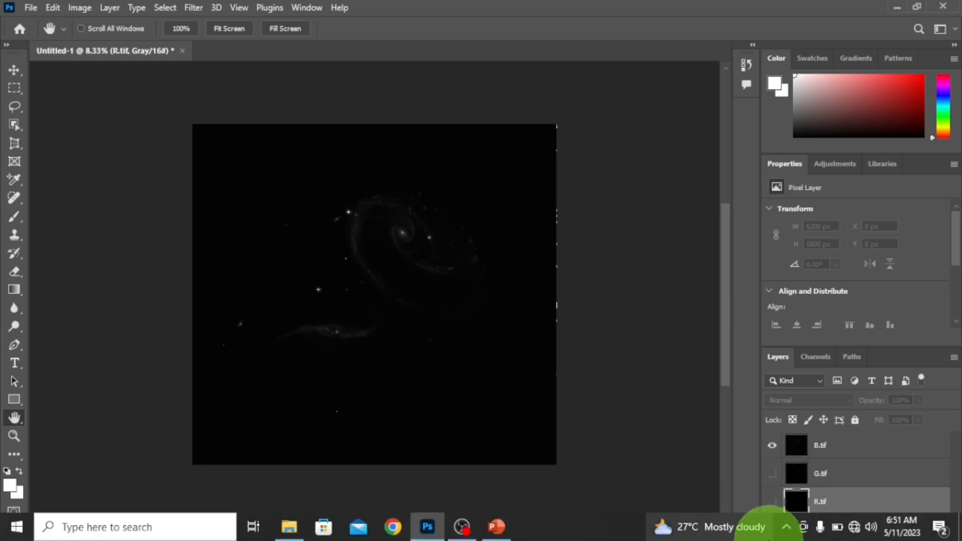
pyautogui.click(836, 451)
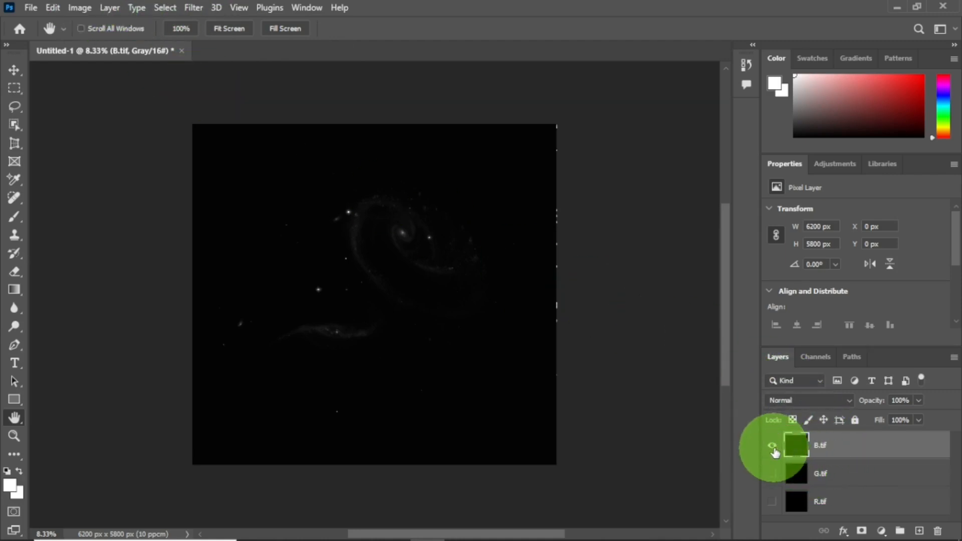
pyautogui.click(775, 450)
pyautogui.click(775, 450)
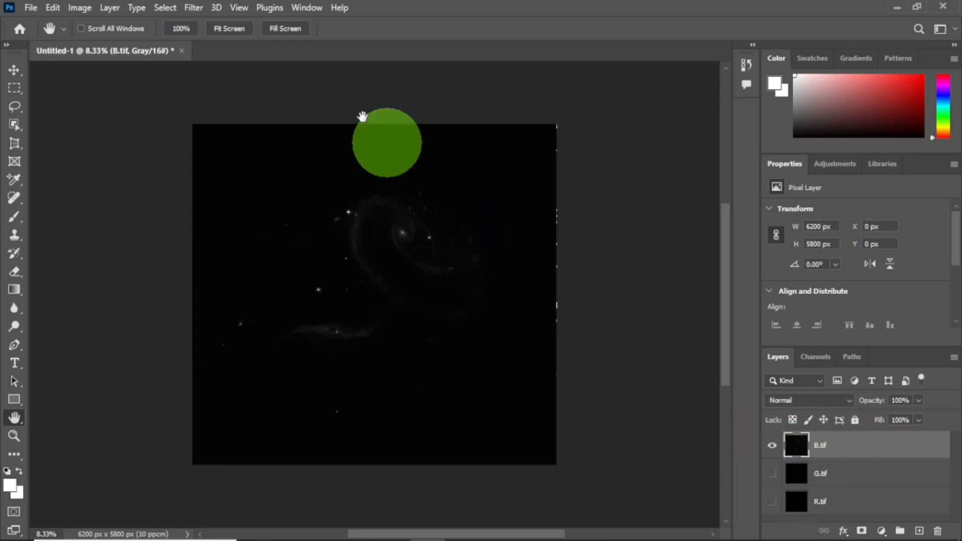
# - Open the Curves adjustment for the B.tif layer and move its dialog away from the galaxy
pyautogui.click(85, 8)
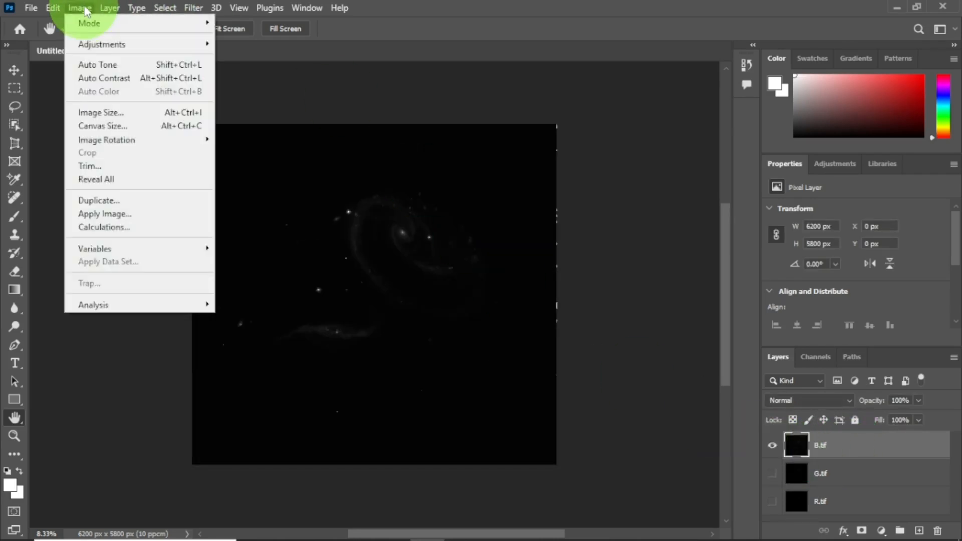
pyautogui.moveTo(159, 54)
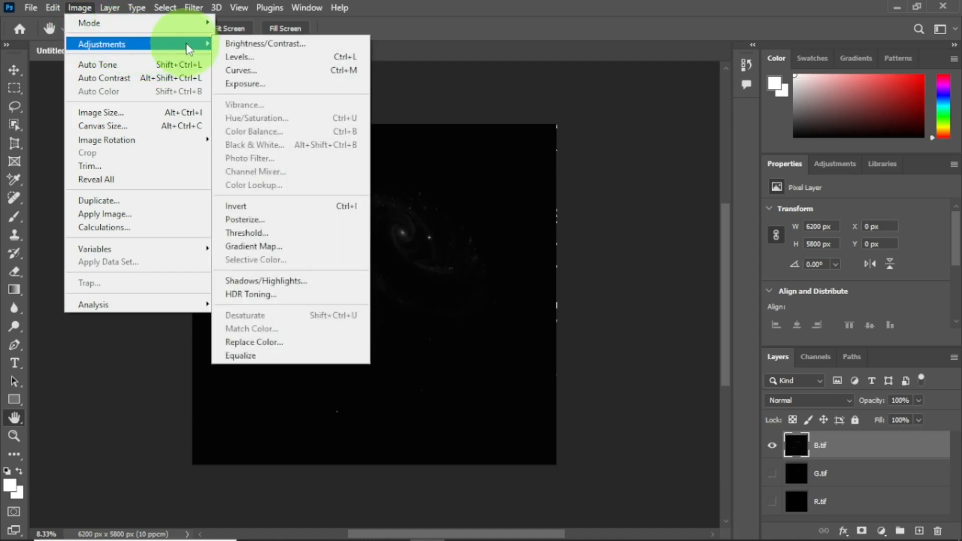
pyautogui.click(326, 71)
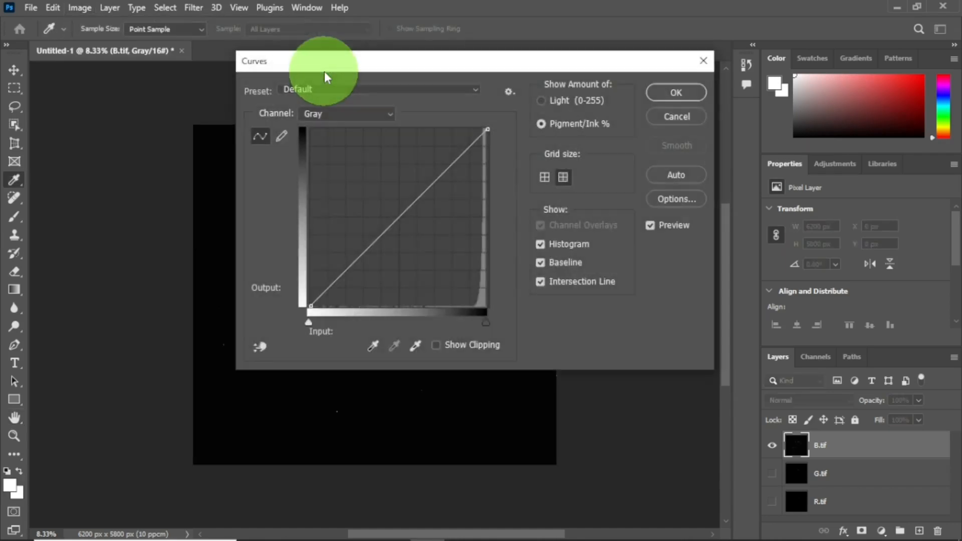
pyautogui.moveTo(426, 67); pyautogui.dragTo(744, 62)
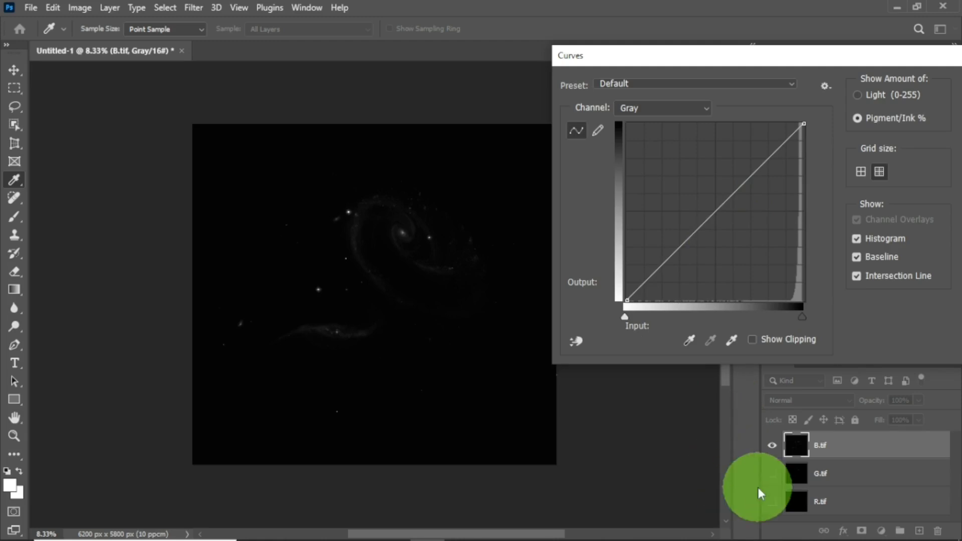
pyautogui.moveTo(803, 537)
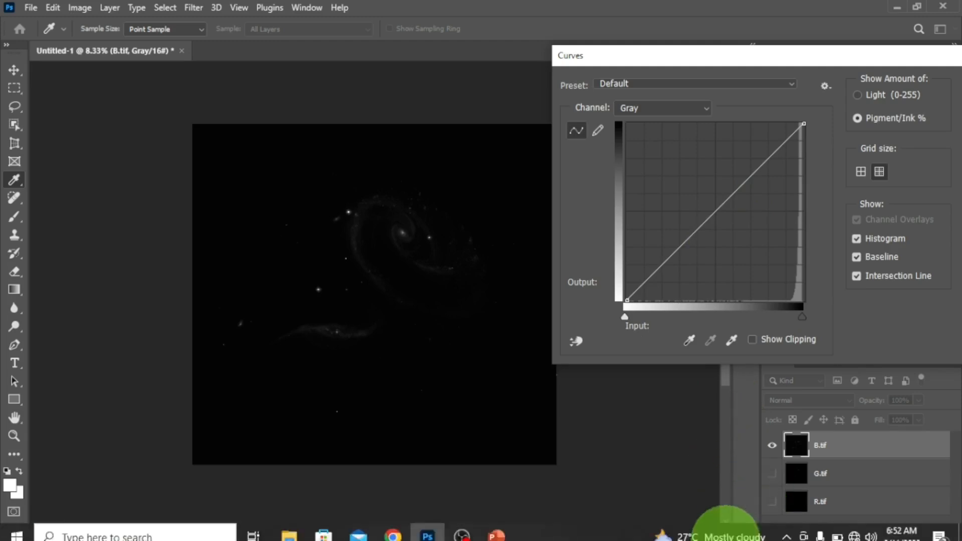
pyautogui.click(787, 528)
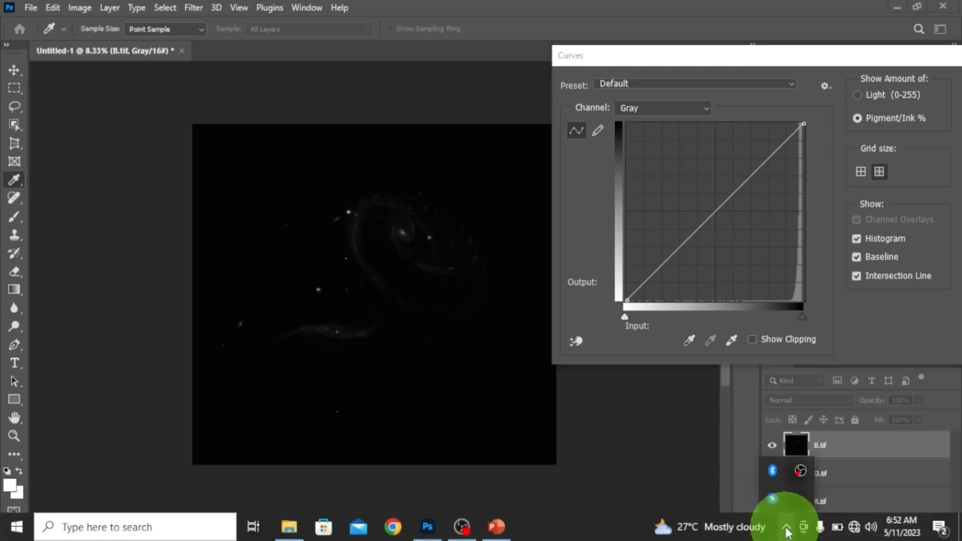
pyautogui.click(773, 500)
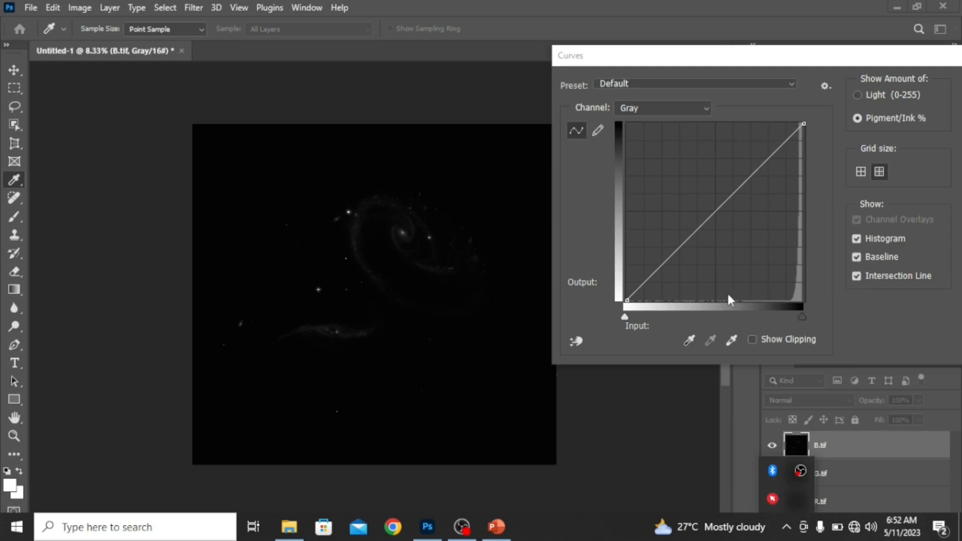
# - Brighten the B.tif layer by bending its Gray curve through input 70, output 38, and apply the adjustment
pyautogui.click(713, 211)
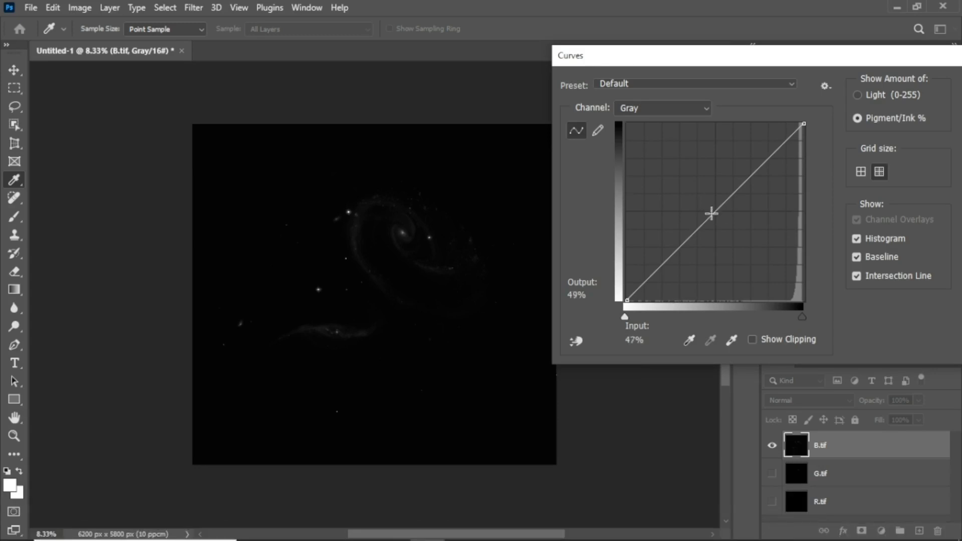
pyautogui.moveTo(712, 213); pyautogui.dragTo(751, 233)
pyautogui.moveTo(775, 59); pyautogui.dragTo(691, 63)
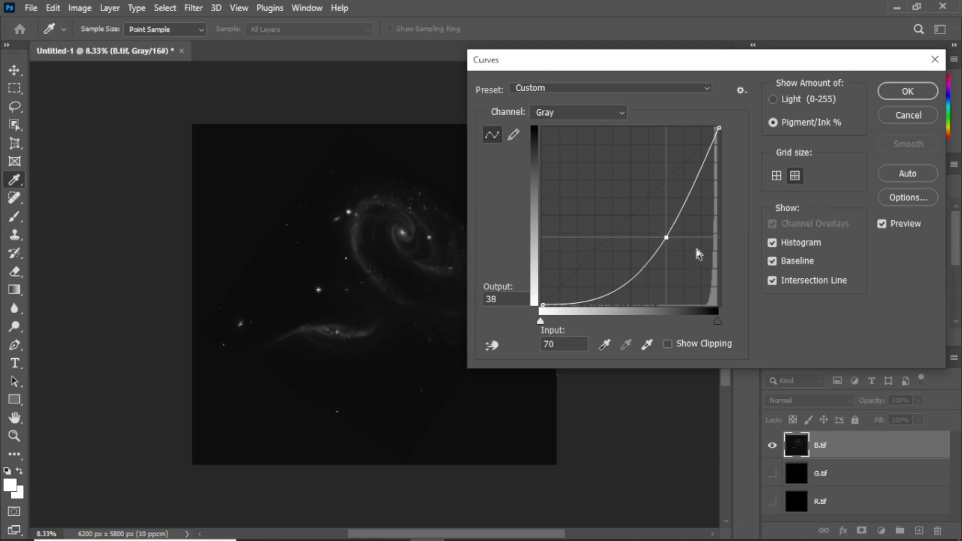
pyautogui.click(909, 92)
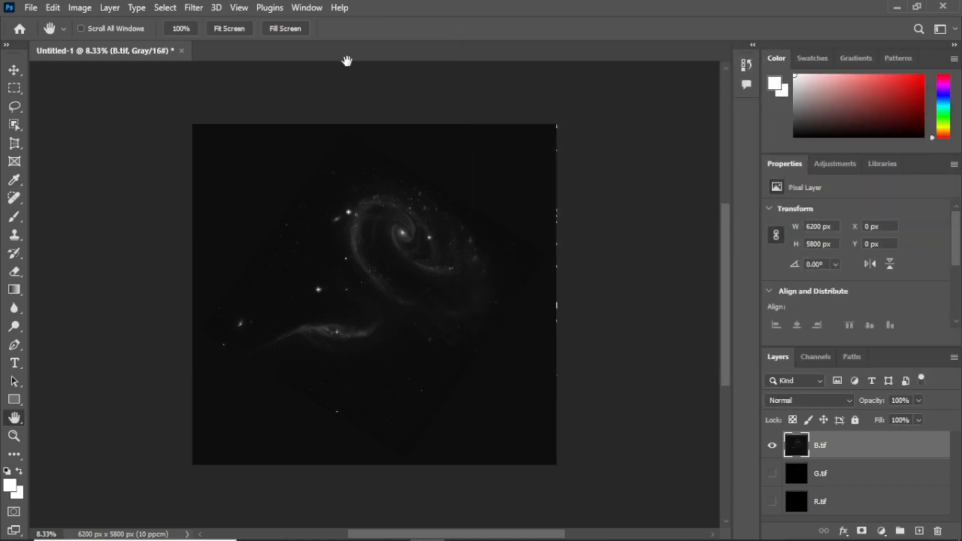
# - Apply a Levels adjustment to the B.tif layer with the input black point at 6 and the white point at 108
pyautogui.click(80, 9)
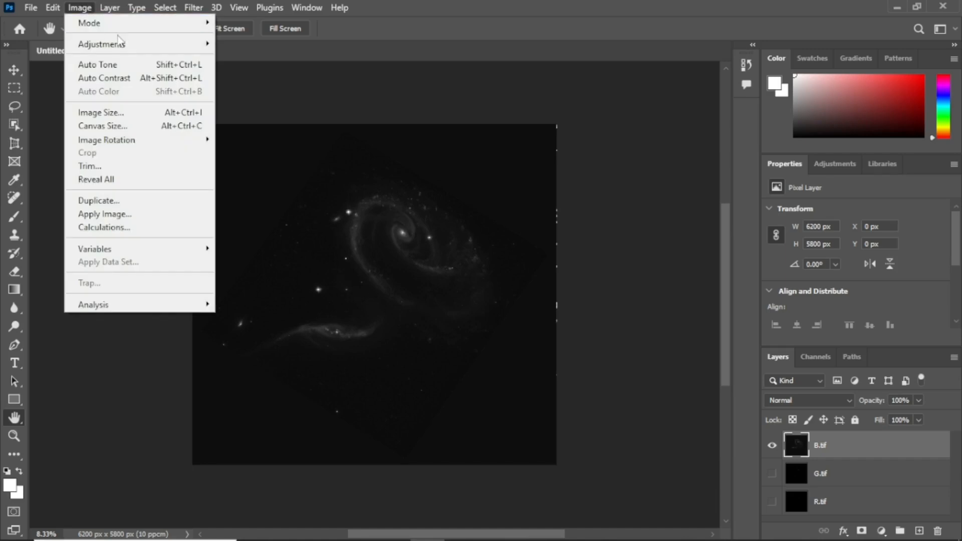
pyautogui.moveTo(205, 50)
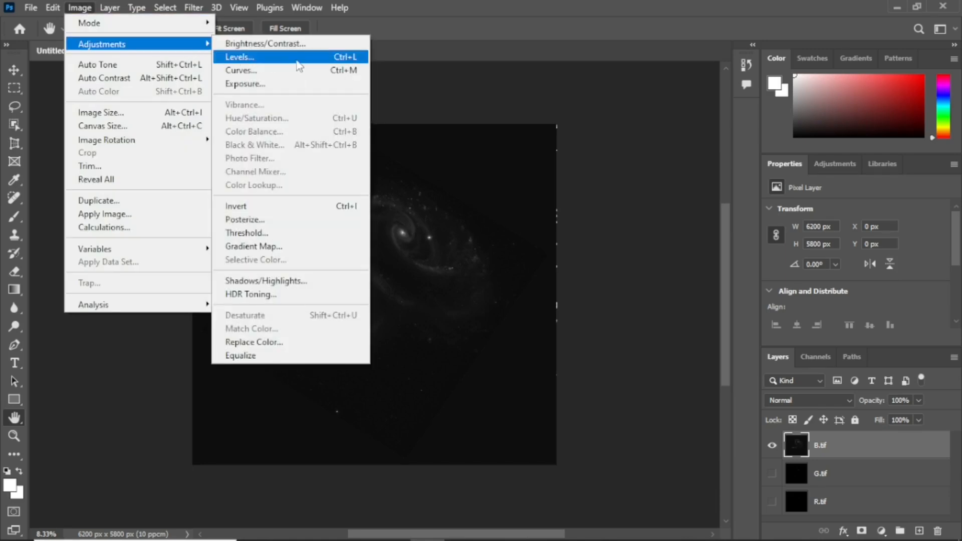
pyautogui.click(301, 59)
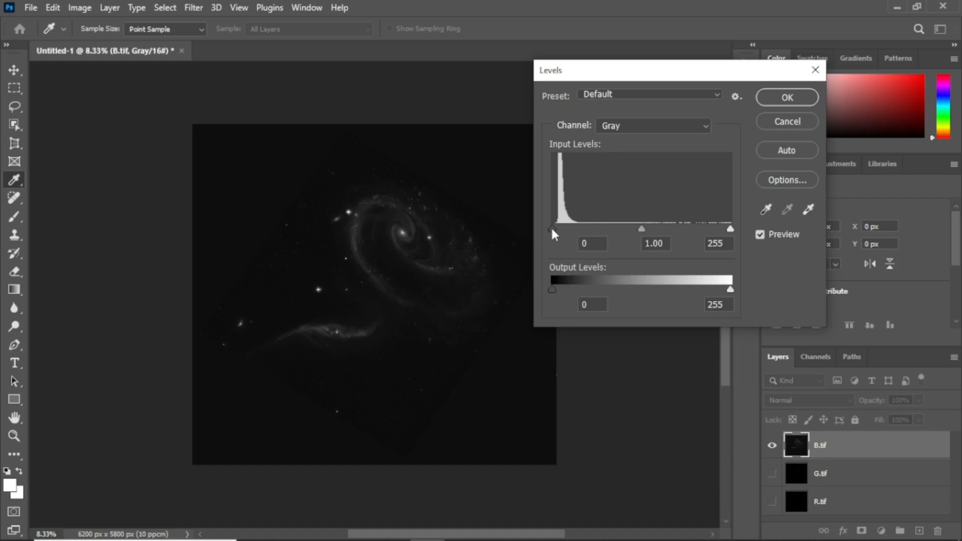
pyautogui.moveTo(552, 229); pyautogui.dragTo(557, 230)
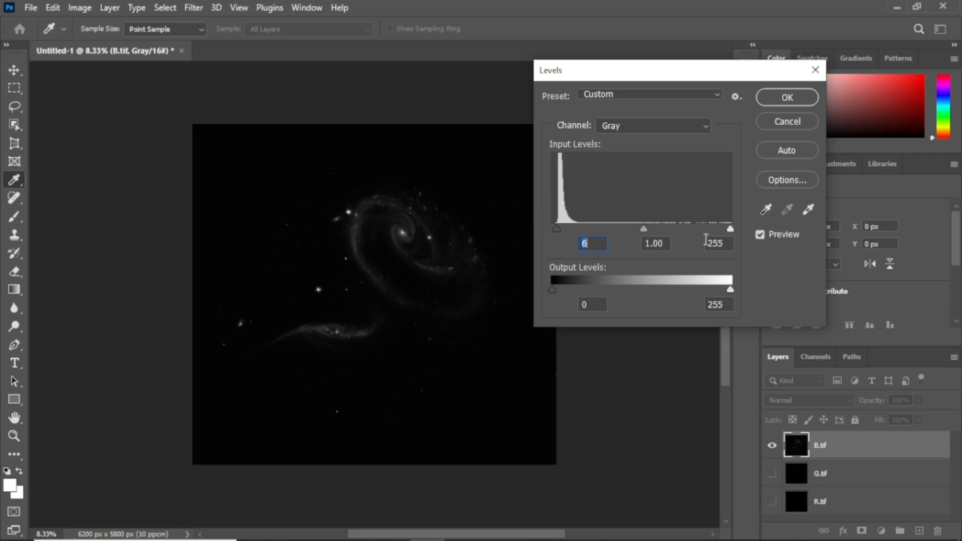
pyautogui.moveTo(729, 230); pyautogui.dragTo(628, 233)
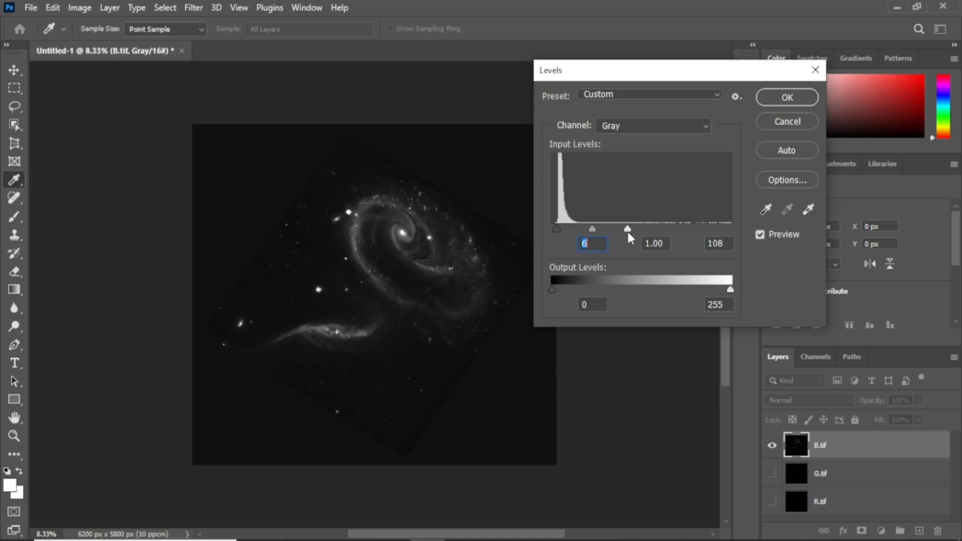
pyautogui.press('Tab')
pyautogui.press('Tab')
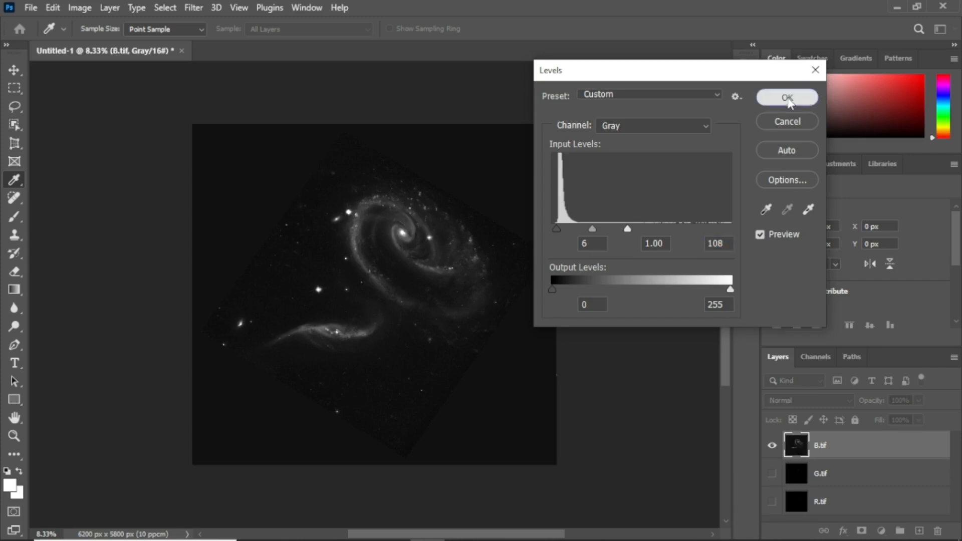
pyautogui.click(788, 97)
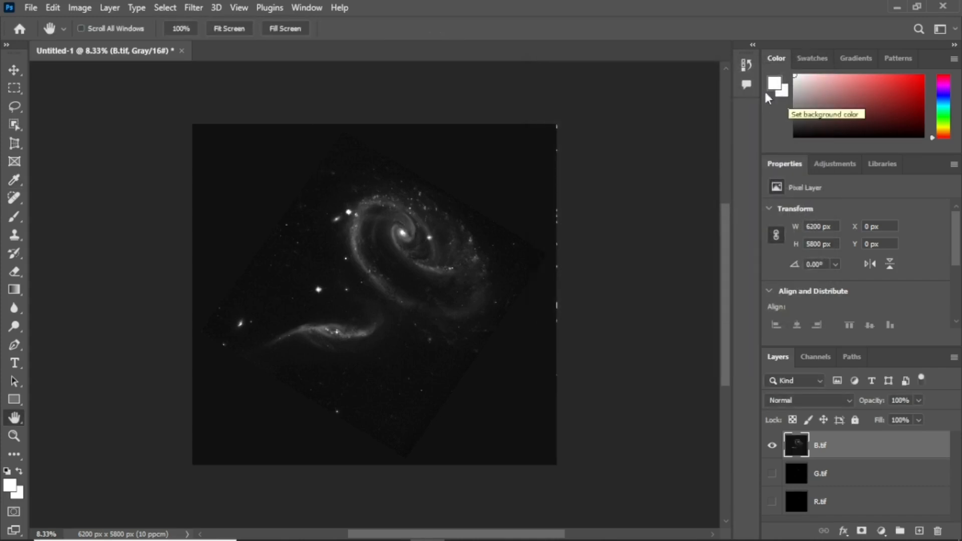
# - Brighten the B.tif layer again with Curves, bending its Gray curve through input 59, output 34, and apply the adjustment
pyautogui.click(79, 9)
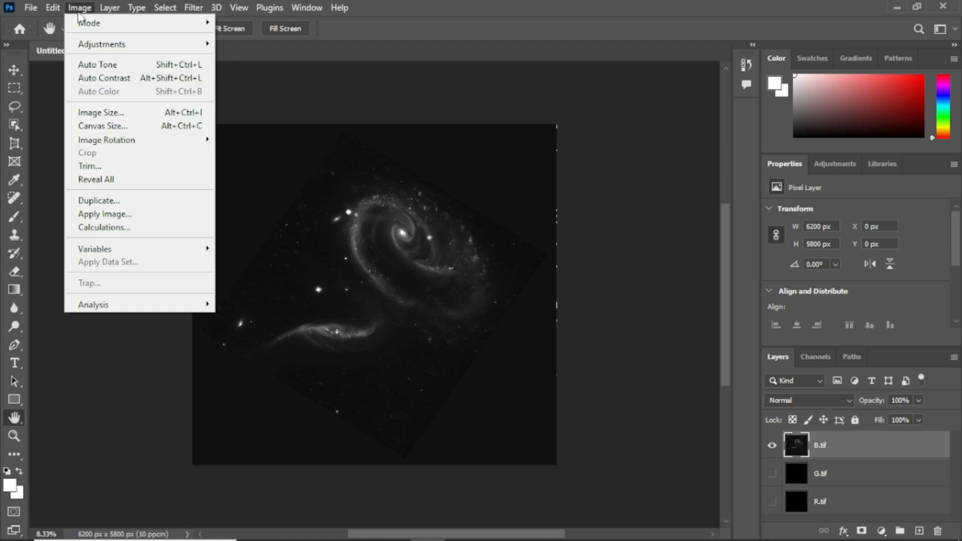
pyautogui.moveTo(168, 47)
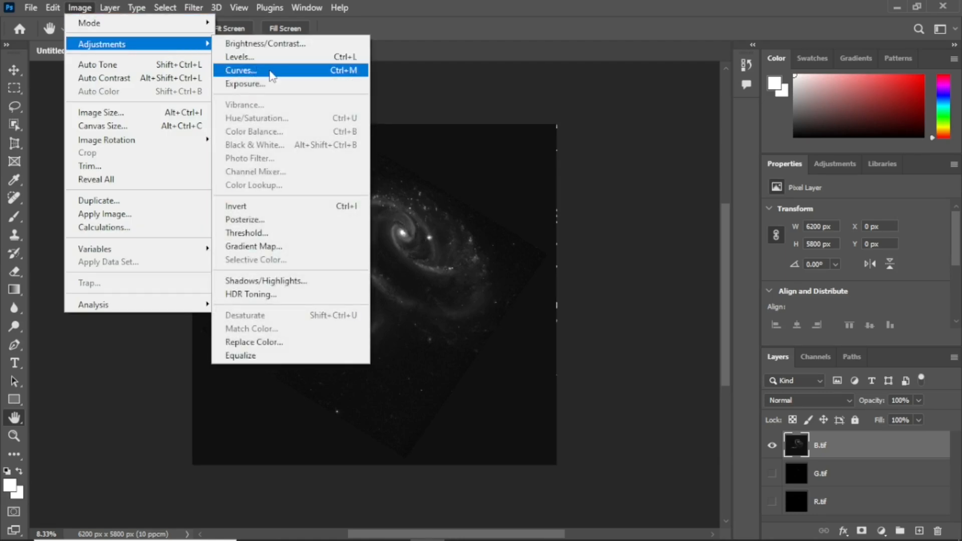
pyautogui.click(271, 71)
pyautogui.moveTo(608, 71); pyautogui.dragTo(644, 67)
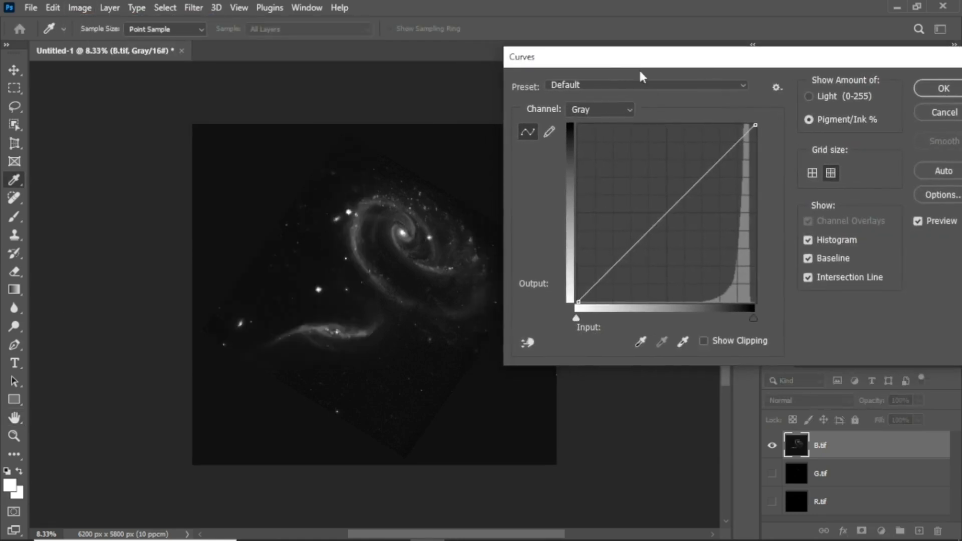
pyautogui.moveTo(661, 214); pyautogui.dragTo(684, 242)
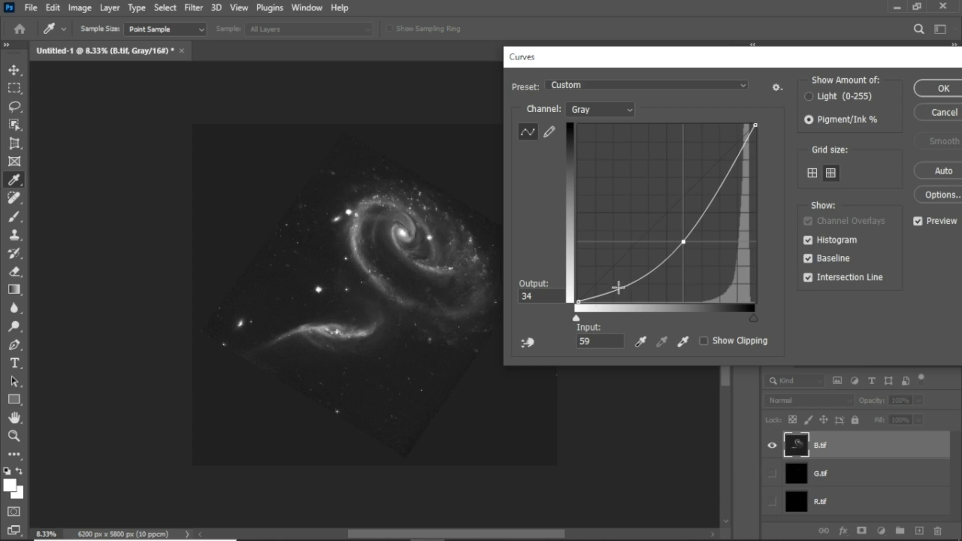
pyautogui.moveTo(770, 60); pyautogui.dragTo(673, 62)
pyautogui.click(837, 90)
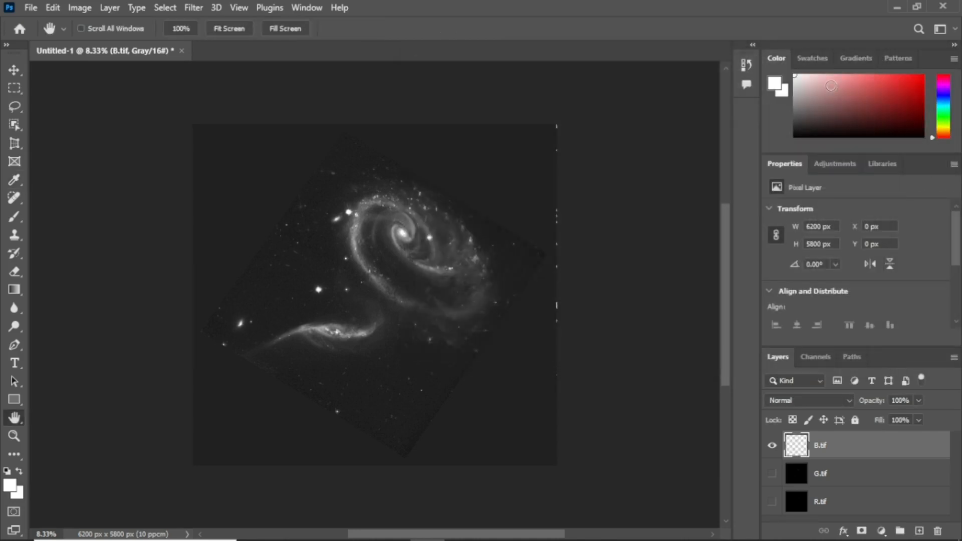
# - Apply a Levels adjustment to the B.tif layer with the input black point at 14 and the white point at 143
pyautogui.click(80, 8)
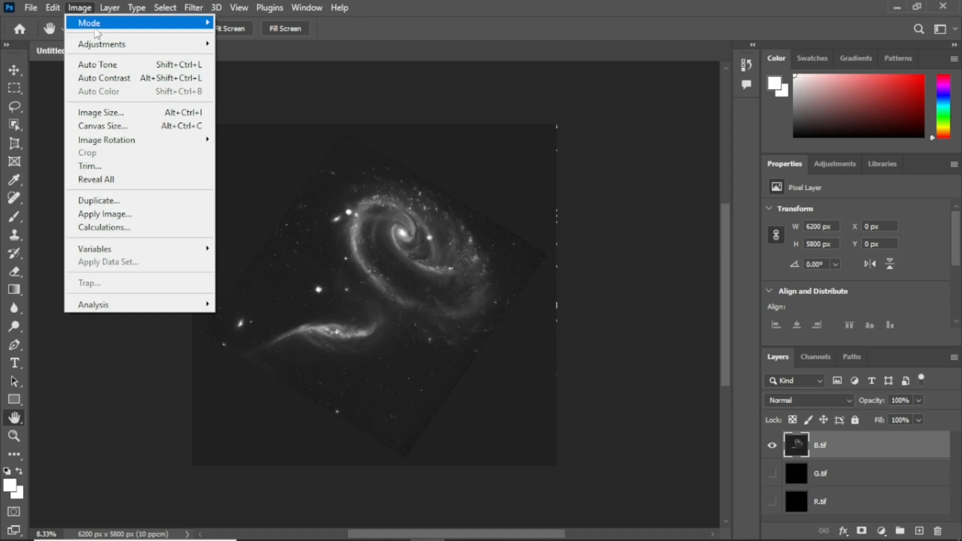
pyautogui.moveTo(189, 50)
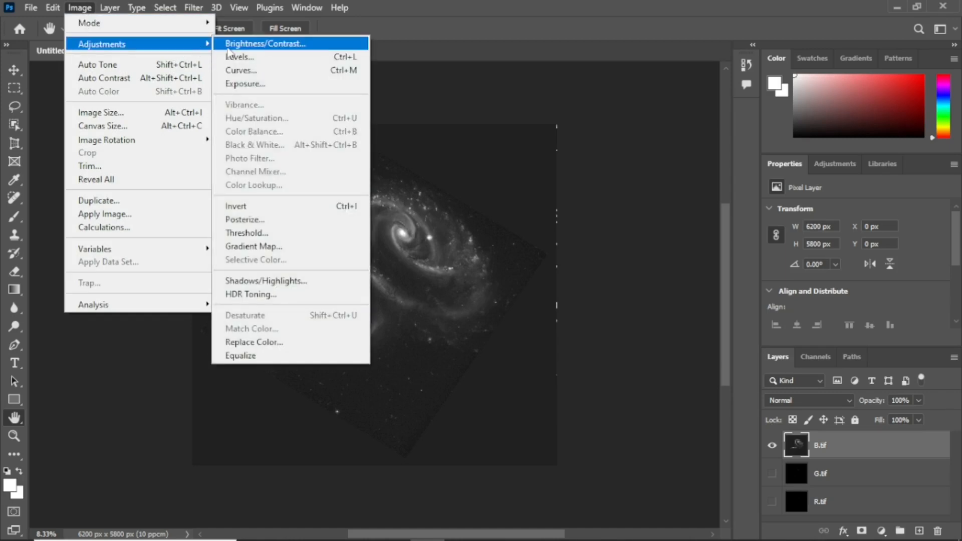
pyautogui.click(254, 57)
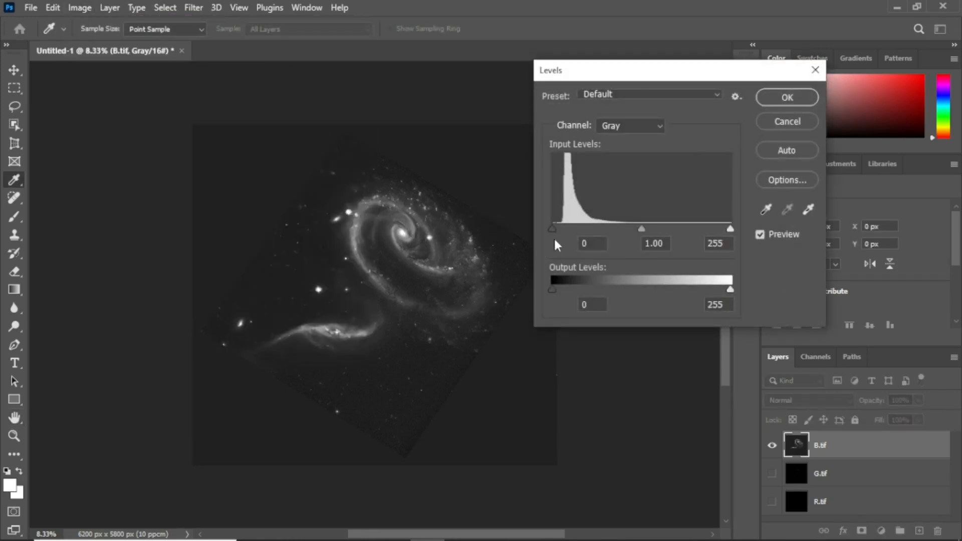
pyautogui.moveTo(553, 230); pyautogui.dragTo(563, 230)
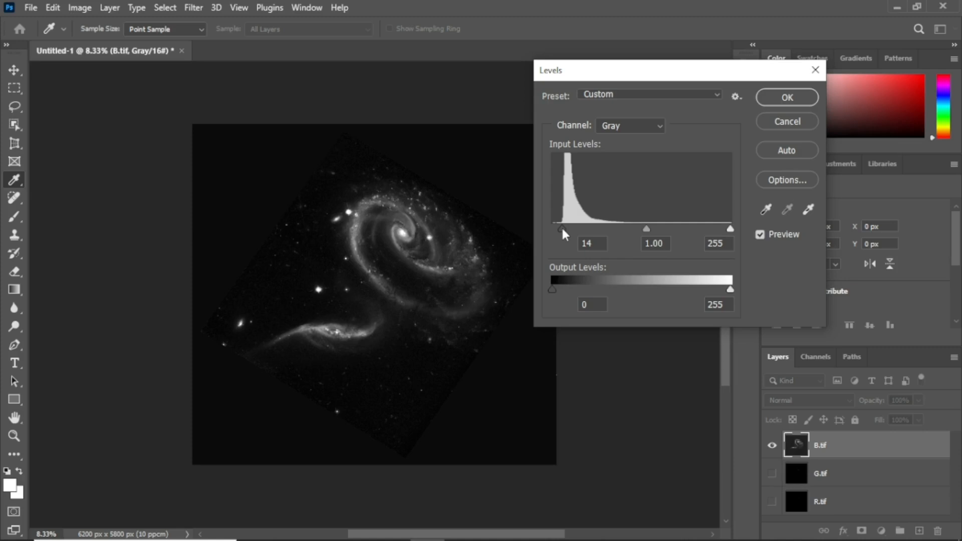
pyautogui.moveTo(563, 228); pyautogui.dragTo(561, 228)
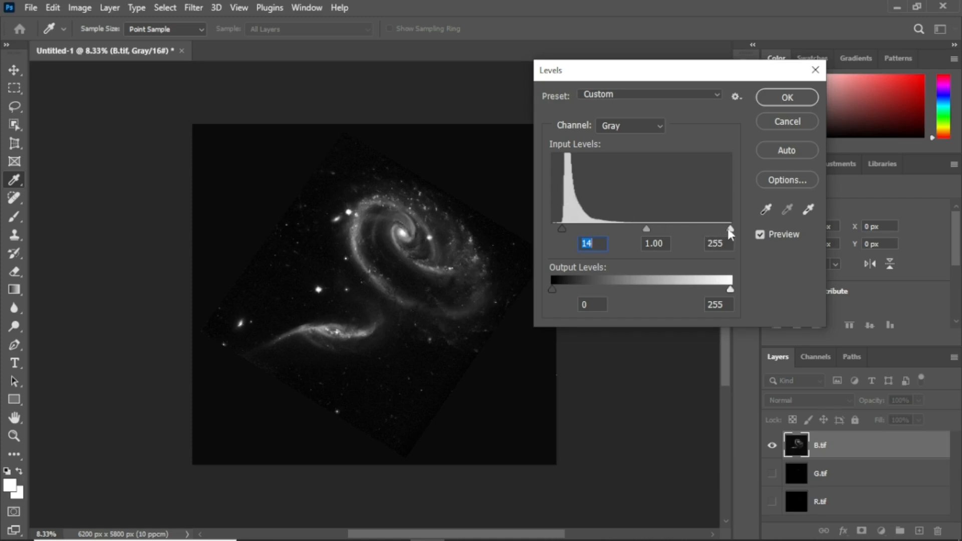
pyautogui.moveTo(729, 228); pyautogui.dragTo(653, 240)
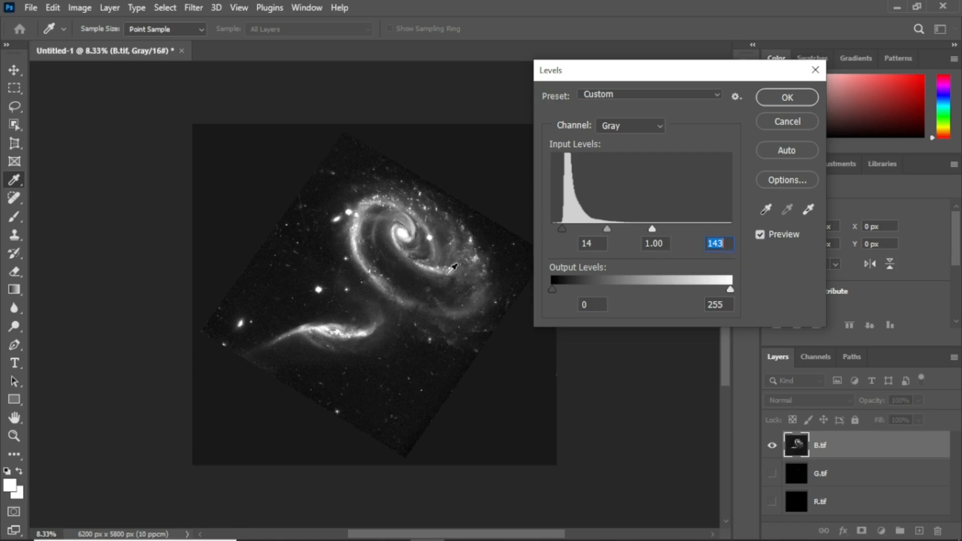
pyautogui.click(786, 98)
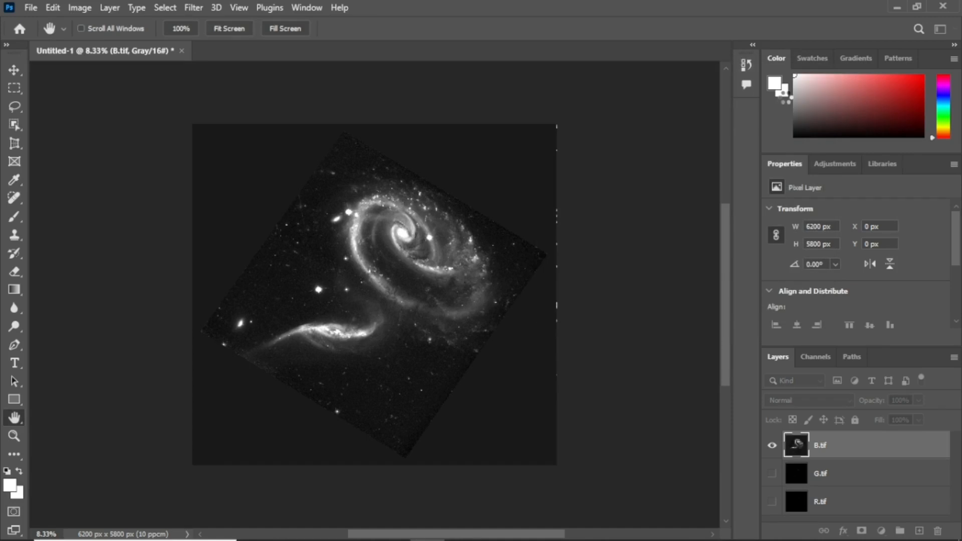
# - Show the G.tif layer, hide the B.tif layer, and make G.tif the active layer
pyautogui.click(773, 474)
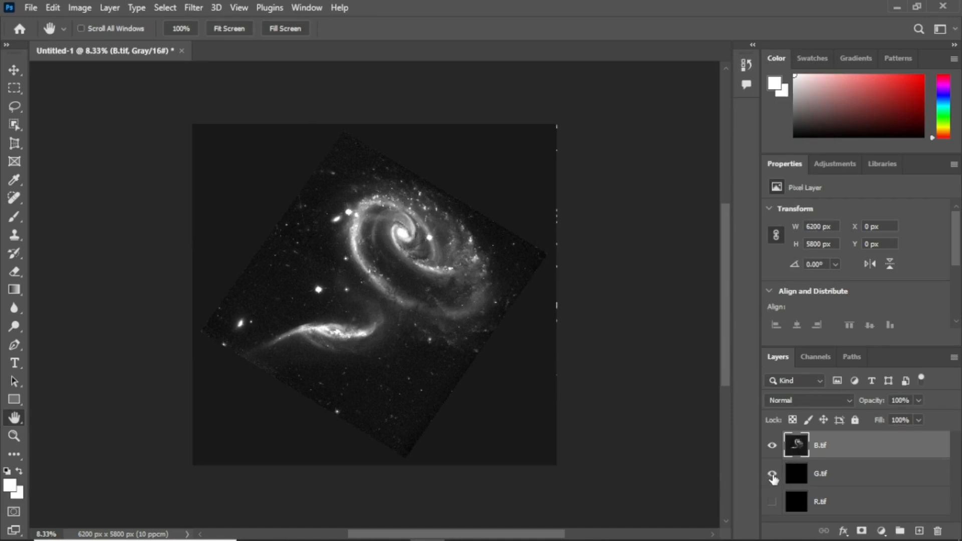
pyautogui.click(773, 446)
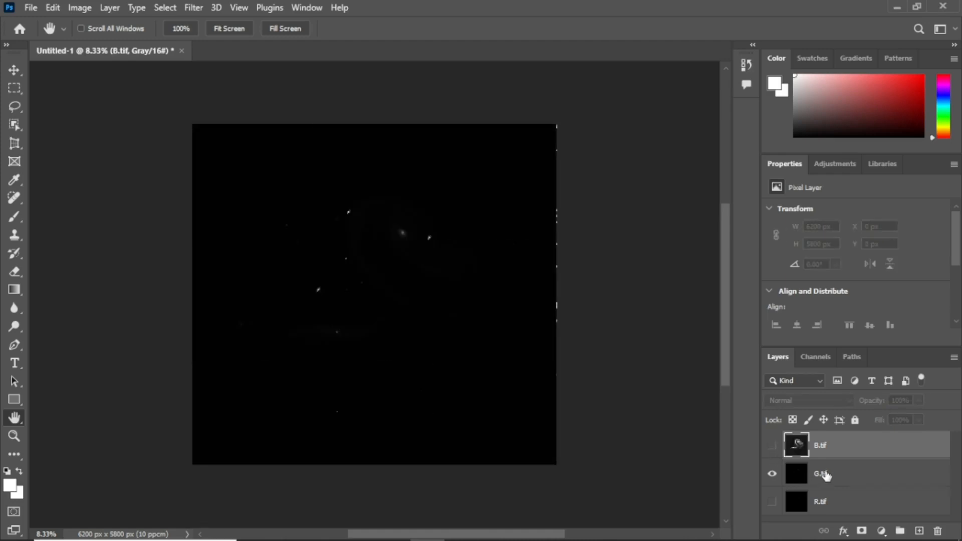
pyautogui.click(824, 475)
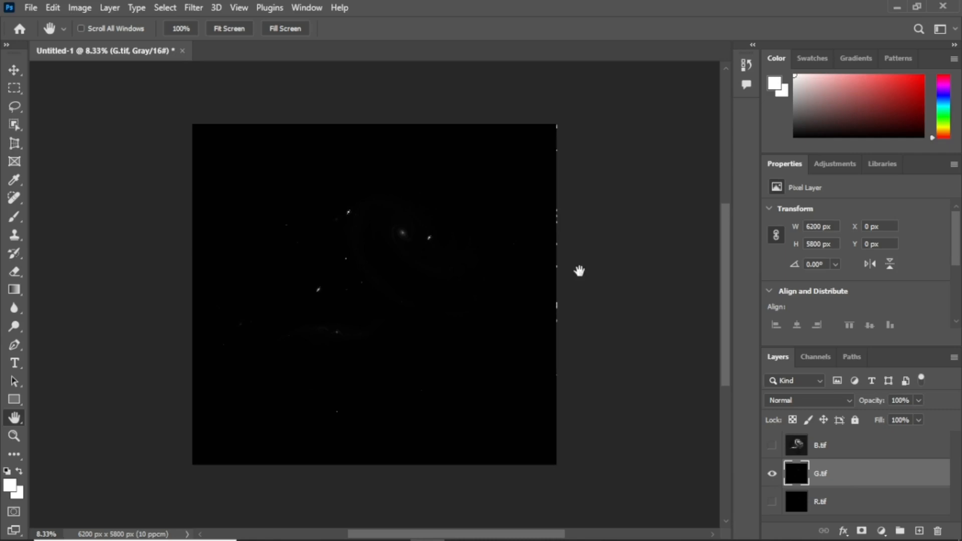
# - Brighten the G.tif layer with Curves, bending its Gray curve through input 84, output 62, and apply the adjustment
pyautogui.click(78, 9)
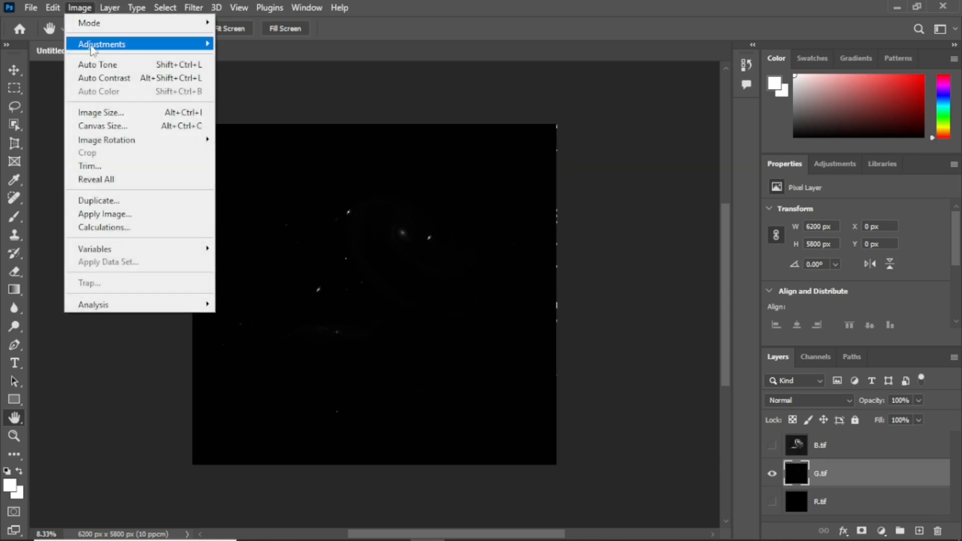
pyautogui.moveTo(96, 44)
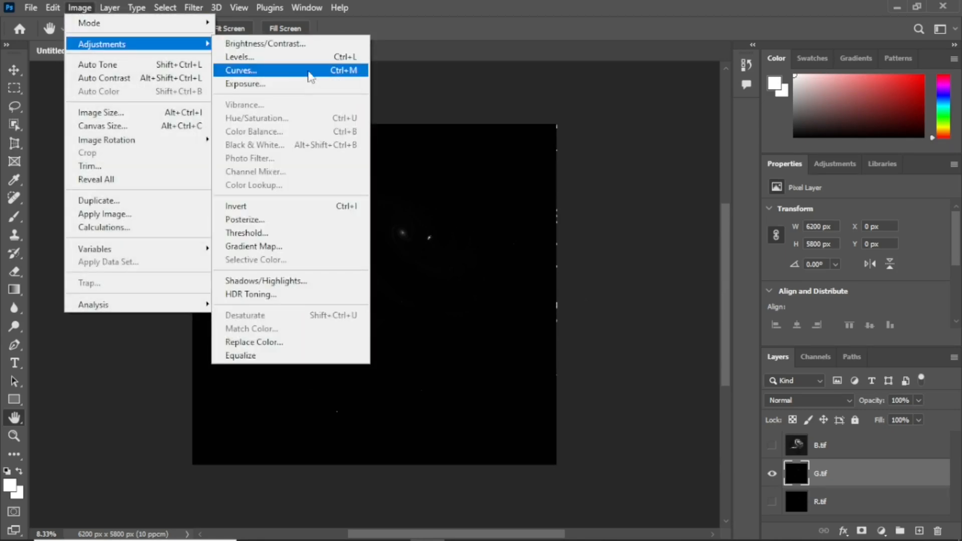
pyautogui.click(314, 73)
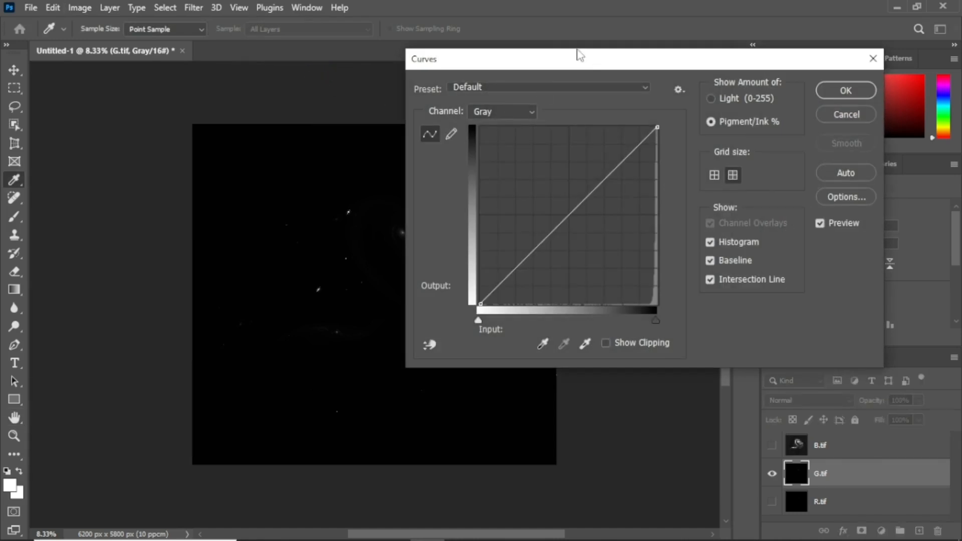
pyautogui.moveTo(569, 60); pyautogui.dragTo(706, 55)
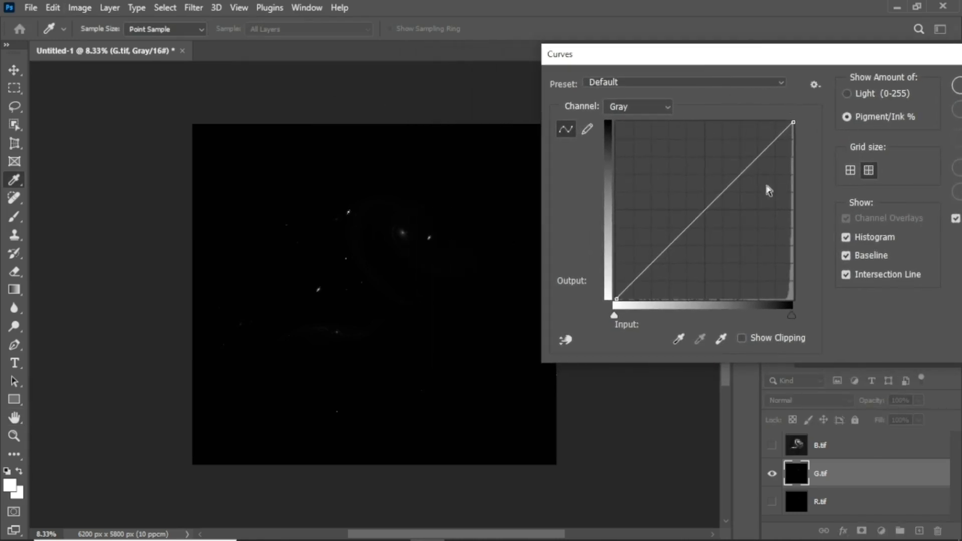
pyautogui.click(706, 210)
pyautogui.moveTo(706, 210); pyautogui.dragTo(766, 189)
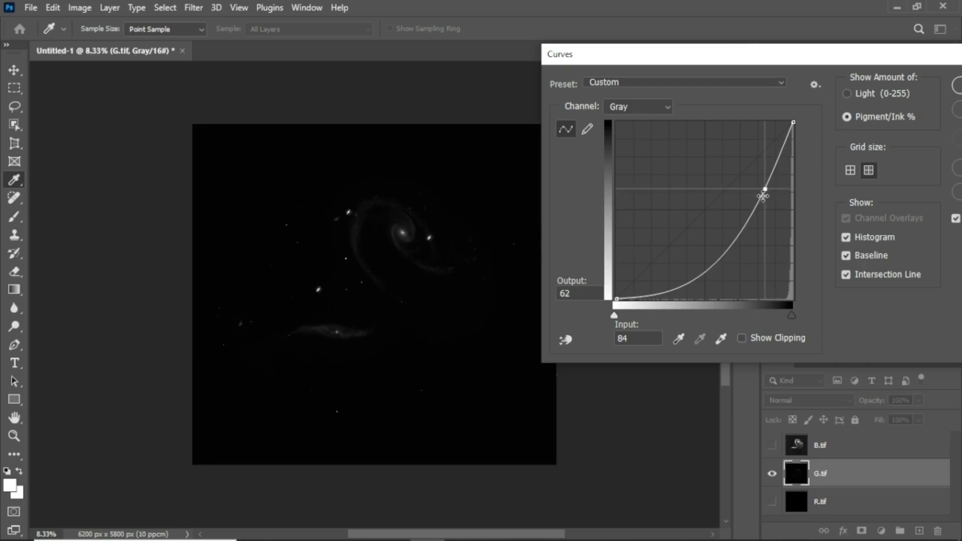
pyautogui.moveTo(778, 53); pyautogui.dragTo(716, 71)
pyautogui.click(911, 105)
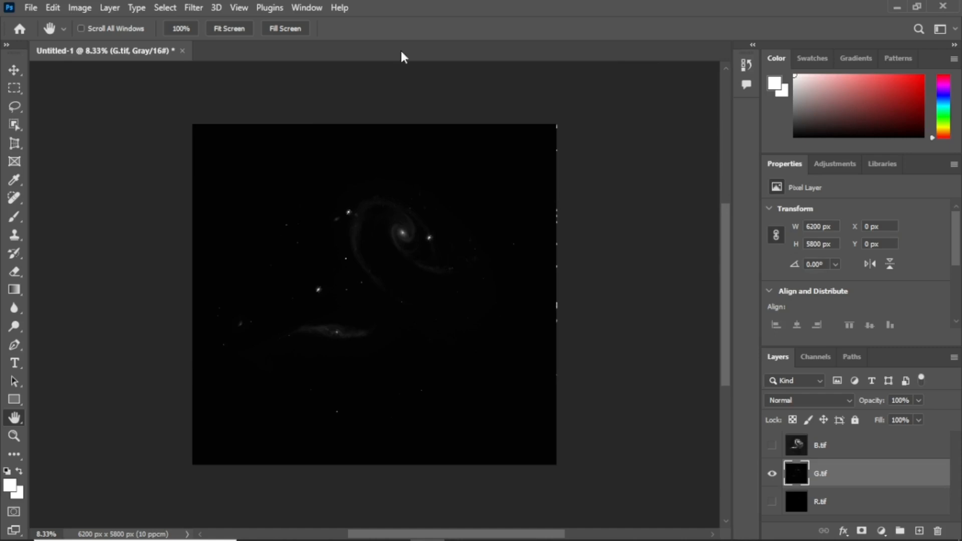
# - Apply a Levels adjustment to the G.tif layer with the input white point at 65
pyautogui.click(89, 9)
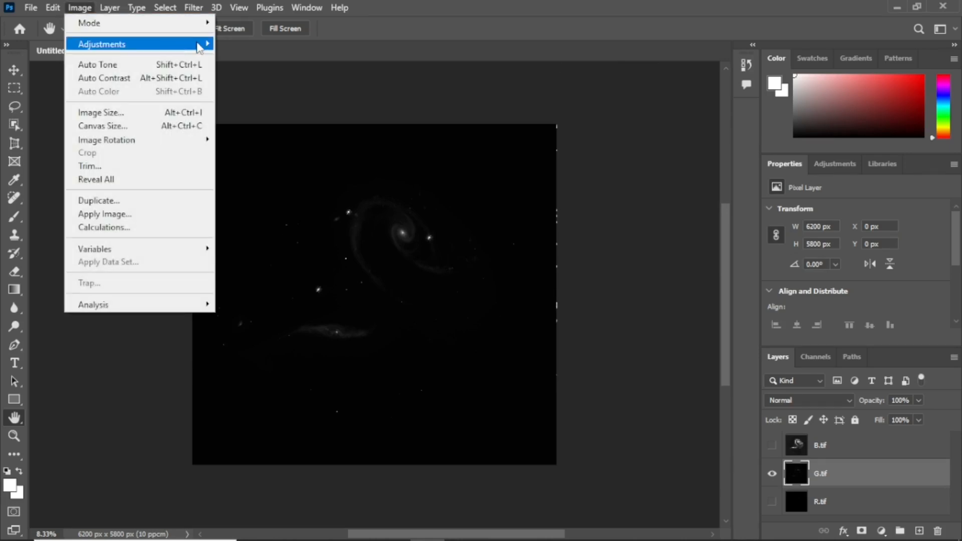
pyautogui.moveTo(199, 44)
pyautogui.click(254, 58)
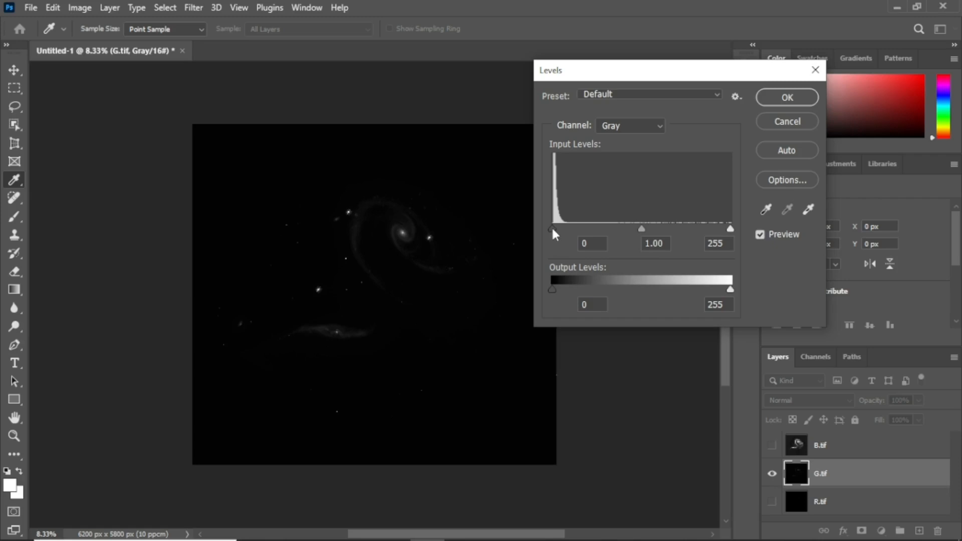
pyautogui.moveTo(729, 229); pyautogui.dragTo(598, 242)
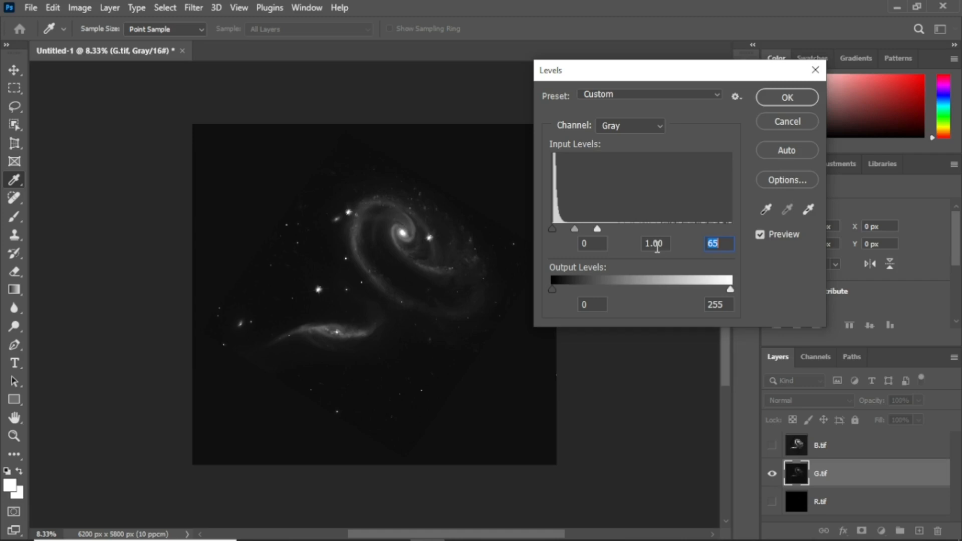
pyautogui.click(783, 101)
pyautogui.press('h')
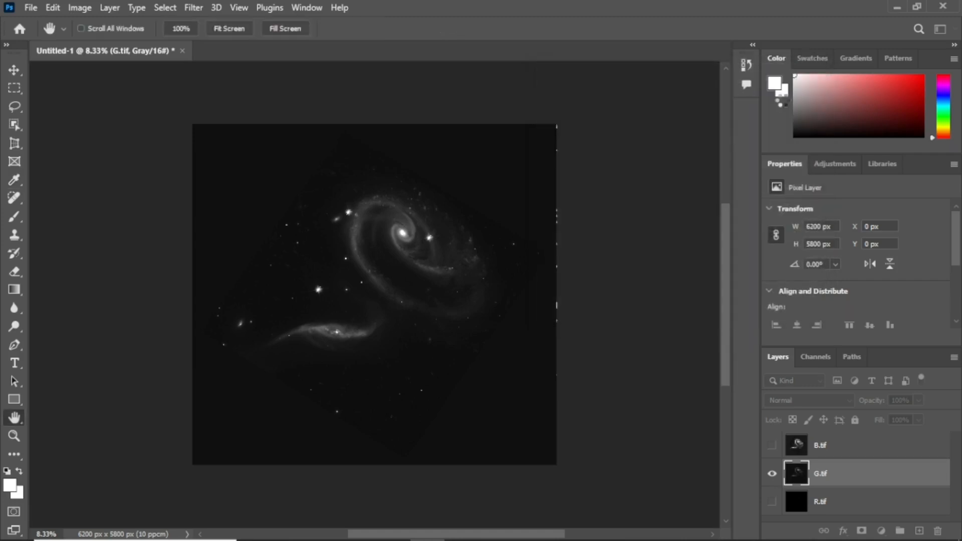
# - Apply a second Curves adjustment to the G.tif layer, bending its Gray curve through input 70, output 37
pyautogui.click(78, 8)
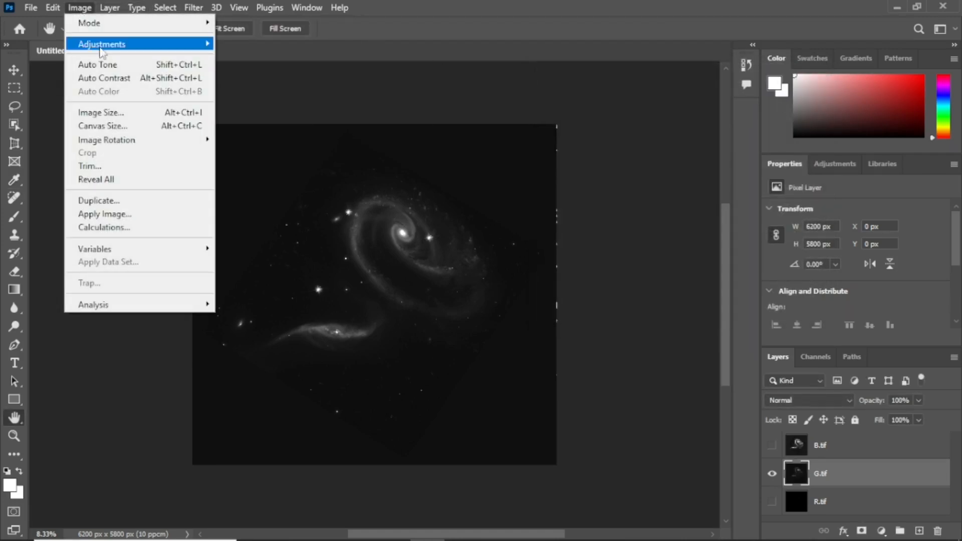
pyautogui.moveTo(199, 48)
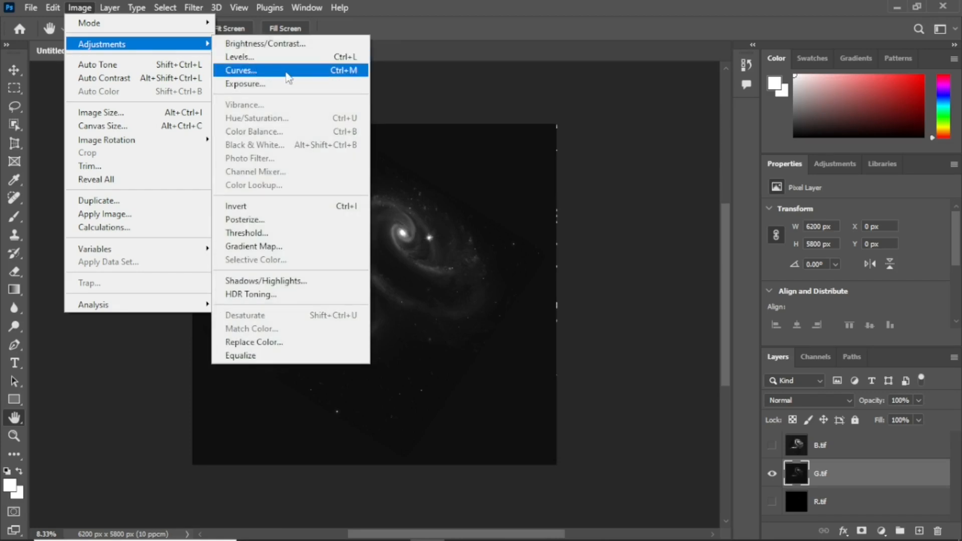
pyautogui.click(324, 75)
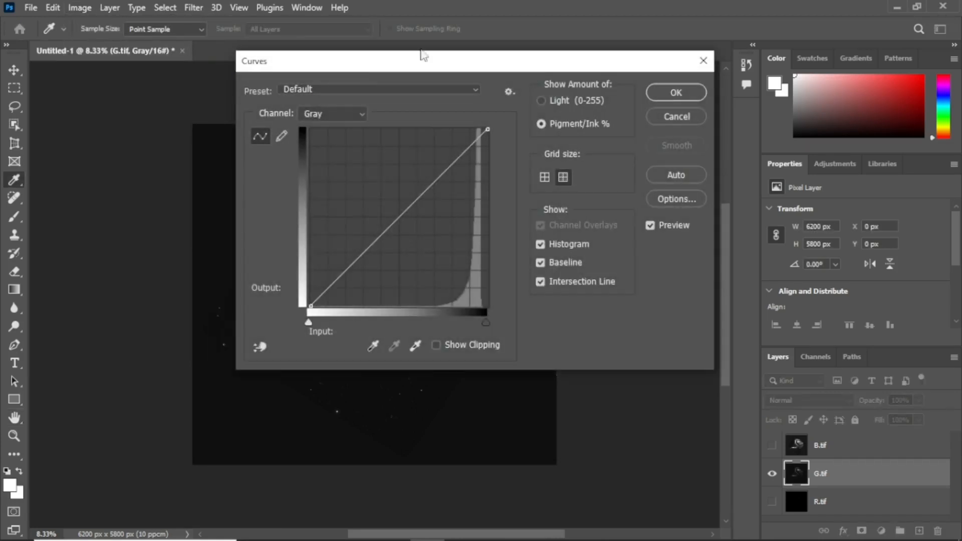
pyautogui.moveTo(464, 59); pyautogui.dragTo(789, 56)
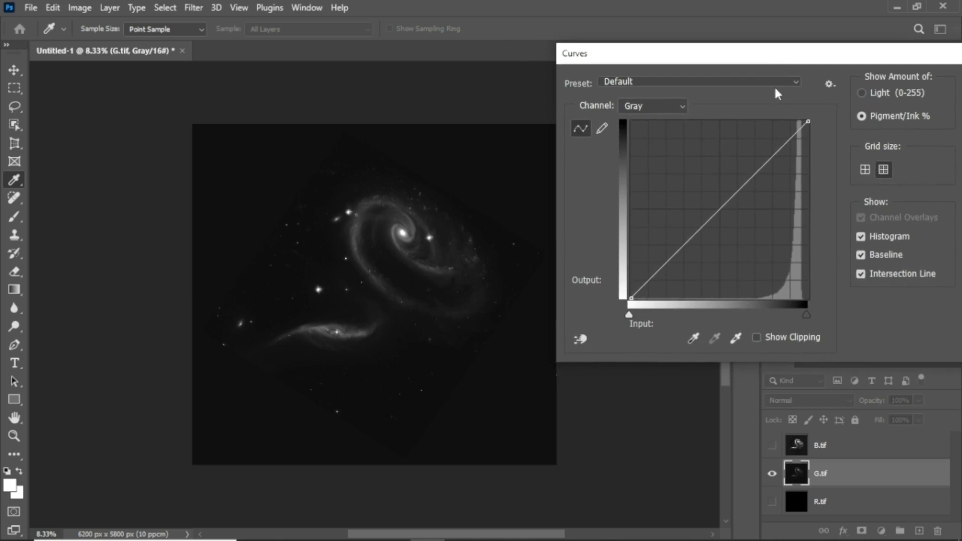
pyautogui.moveTo(720, 210); pyautogui.dragTo(755, 232)
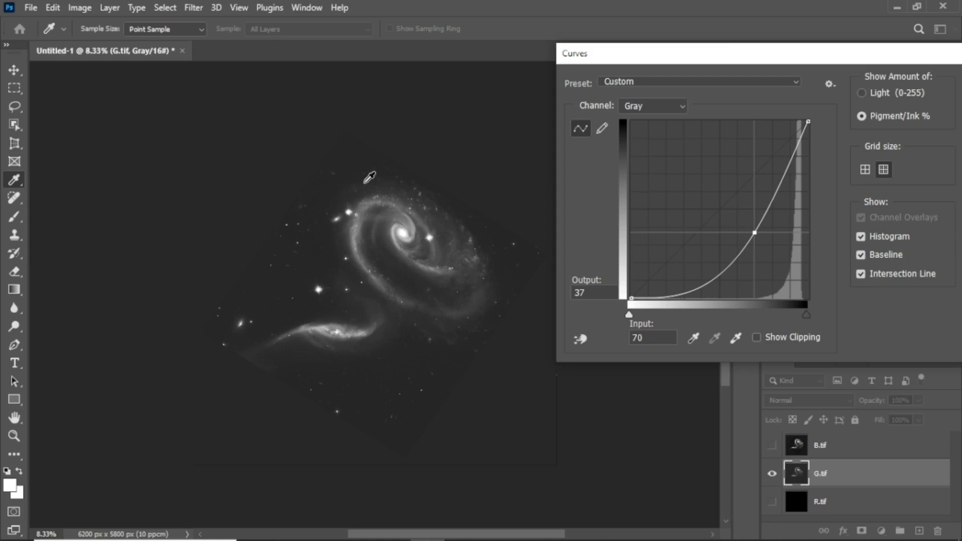
pyautogui.moveTo(783, 54); pyautogui.dragTo(601, 59)
pyautogui.click(822, 90)
pyautogui.press('h')
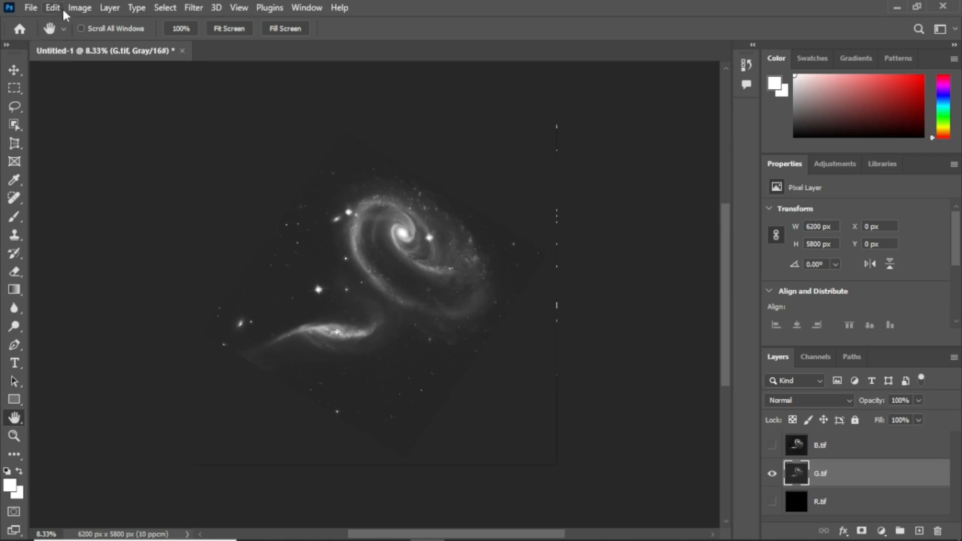
# - Apply a second Levels adjustment to the G.tif layer with input black point 19 and white point 177
pyautogui.click(79, 8)
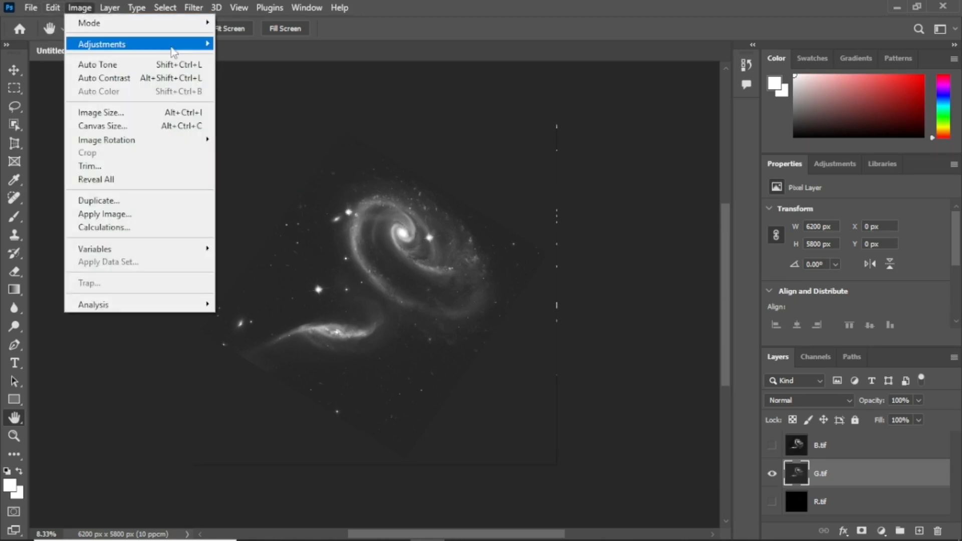
pyautogui.moveTo(173, 52)
pyautogui.click(254, 58)
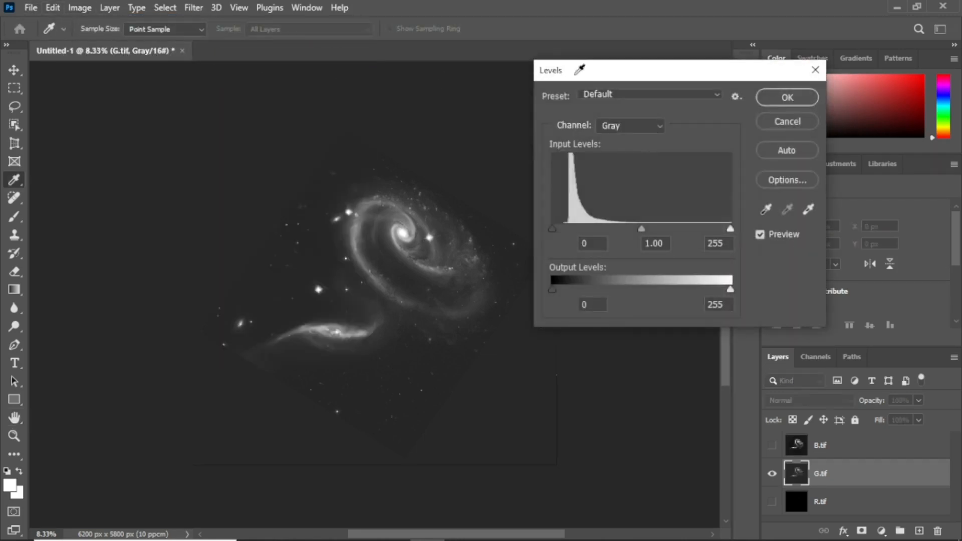
pyautogui.moveTo(552, 231); pyautogui.dragTo(566, 231)
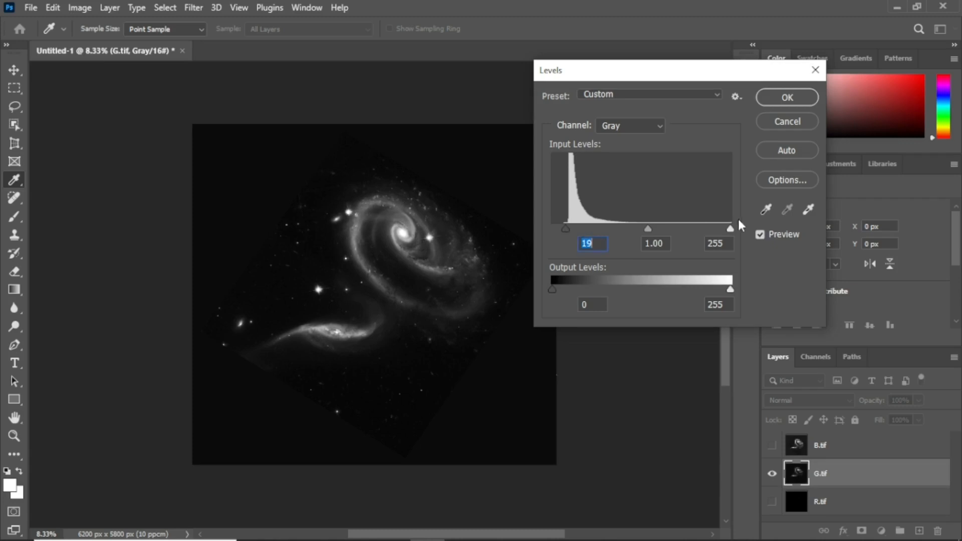
pyautogui.moveTo(727, 227); pyautogui.dragTo(677, 234)
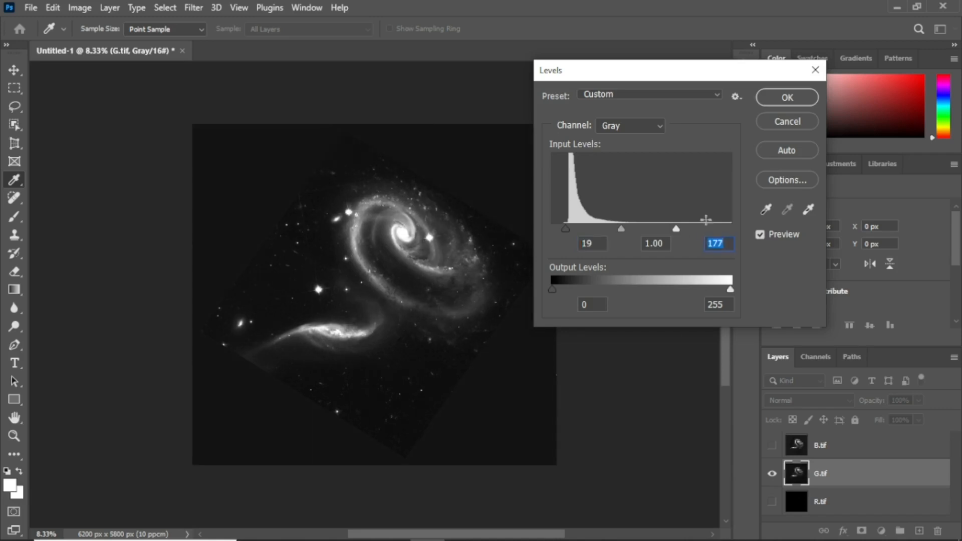
pyautogui.click(783, 98)
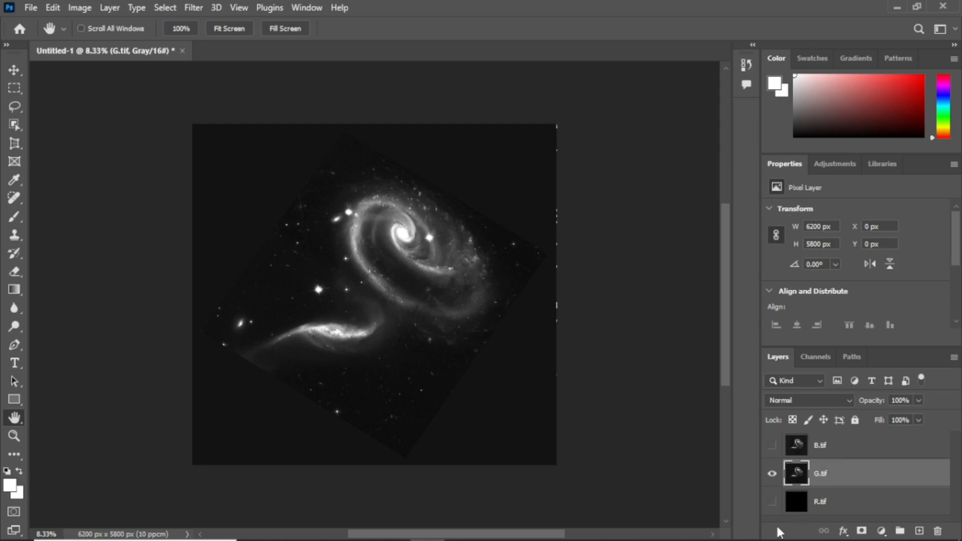
# - Show only the R.tif layer, make it active, and apply Curves with its Gray curve bent through input 82, output 58
pyautogui.click(842, 504)
pyautogui.click(773, 475)
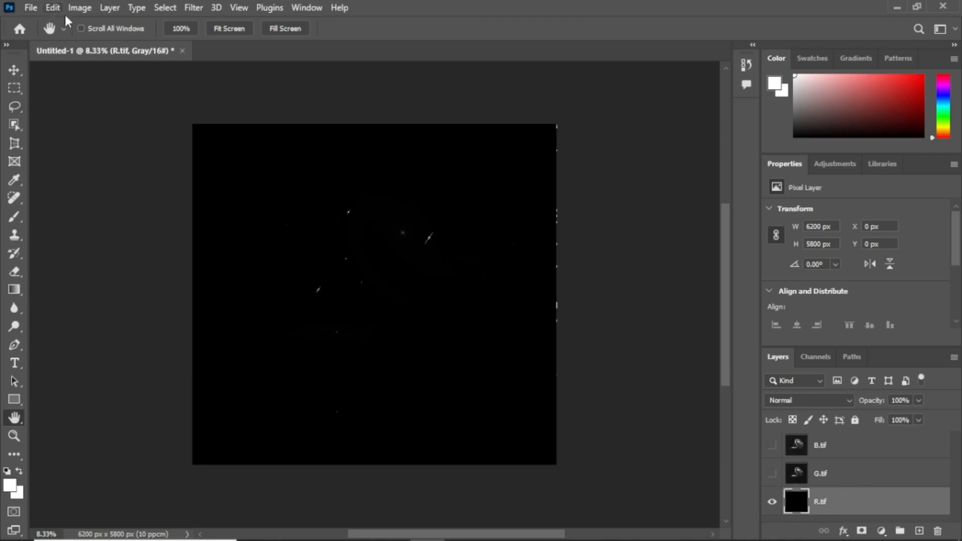
pyautogui.click(79, 8)
pyautogui.moveTo(166, 46)
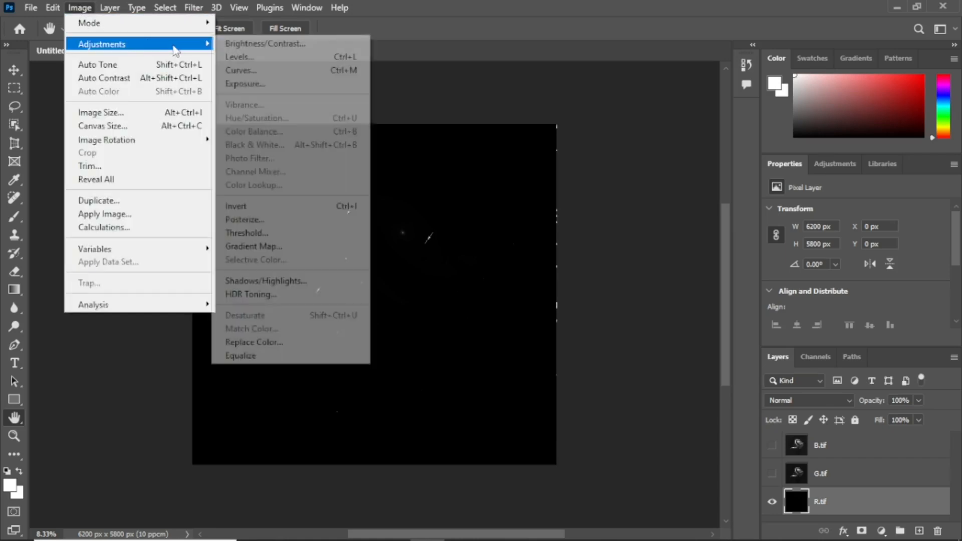
pyautogui.click(257, 74)
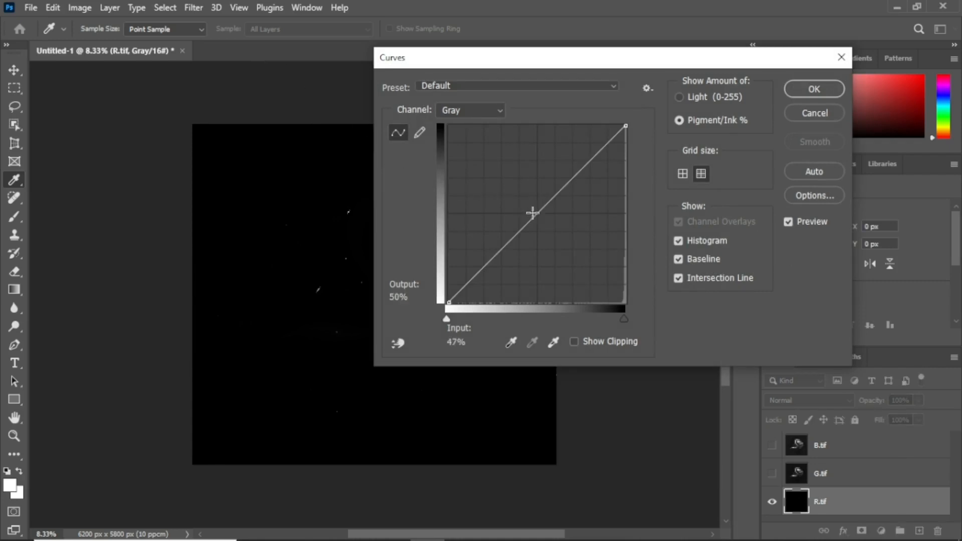
pyautogui.moveTo(583, 63); pyautogui.dragTo(708, 45)
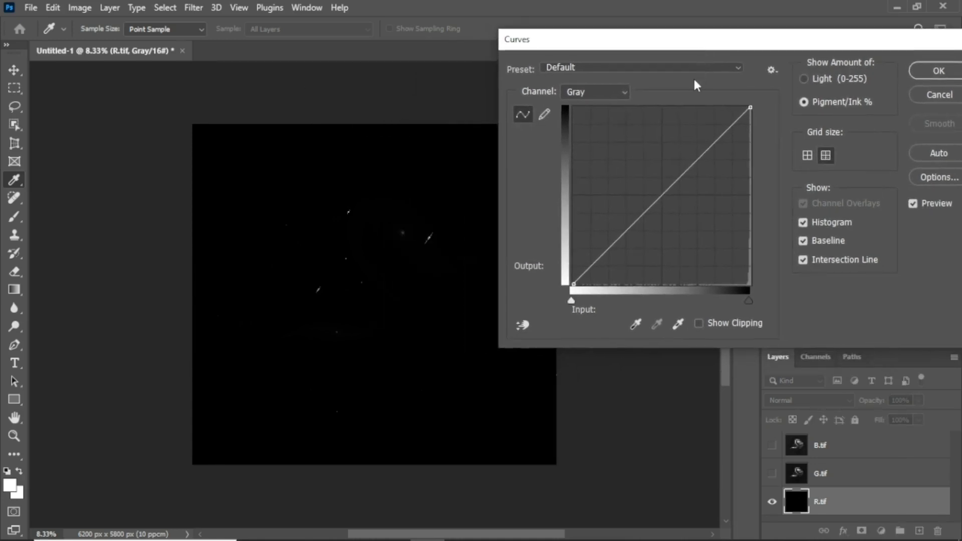
pyautogui.moveTo(663, 194)
pyautogui.mouseDown()
pyautogui.moveTo(702, 223)
pyautogui.moveTo(691, 201)
pyautogui.moveTo(697, 214)
pyautogui.moveTo(714, 193)
pyautogui.moveTo(658, 264)
pyautogui.moveTo(720, 181)
pyautogui.mouseUp()
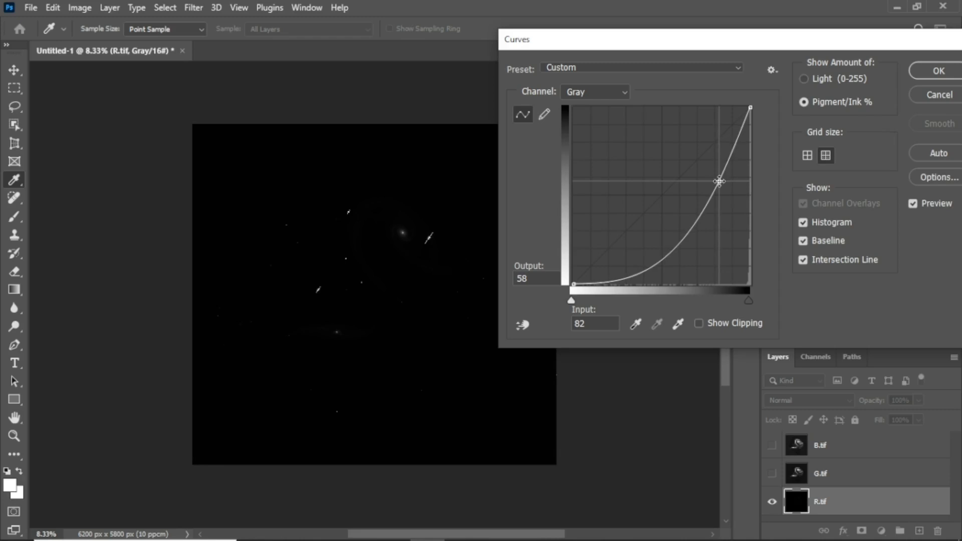
pyautogui.click(939, 70)
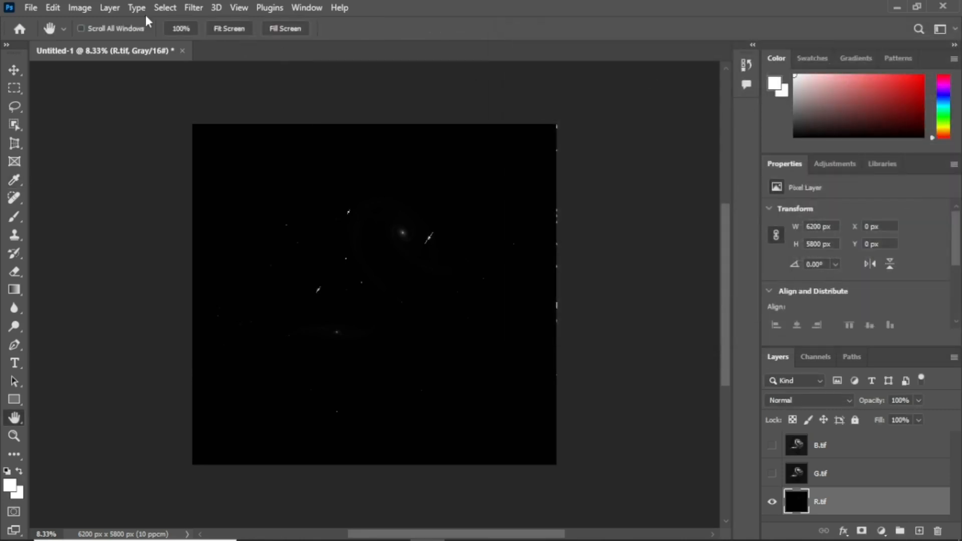
# - Apply a Levels adjustment to the R.tif layer with the input white point at 34
pyautogui.click(81, 8)
pyautogui.moveTo(168, 45)
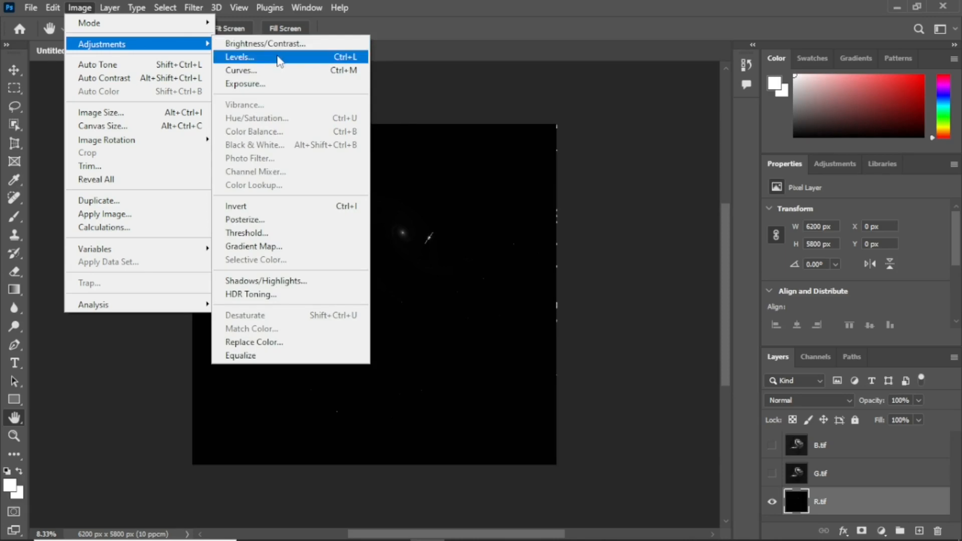
pyautogui.click(236, 57)
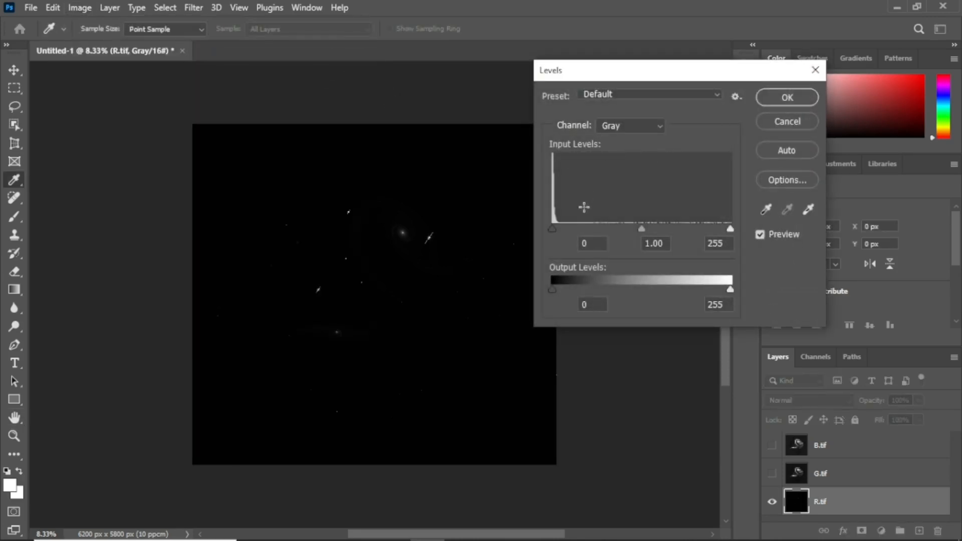
pyautogui.moveTo(730, 229); pyautogui.dragTo(567, 239)
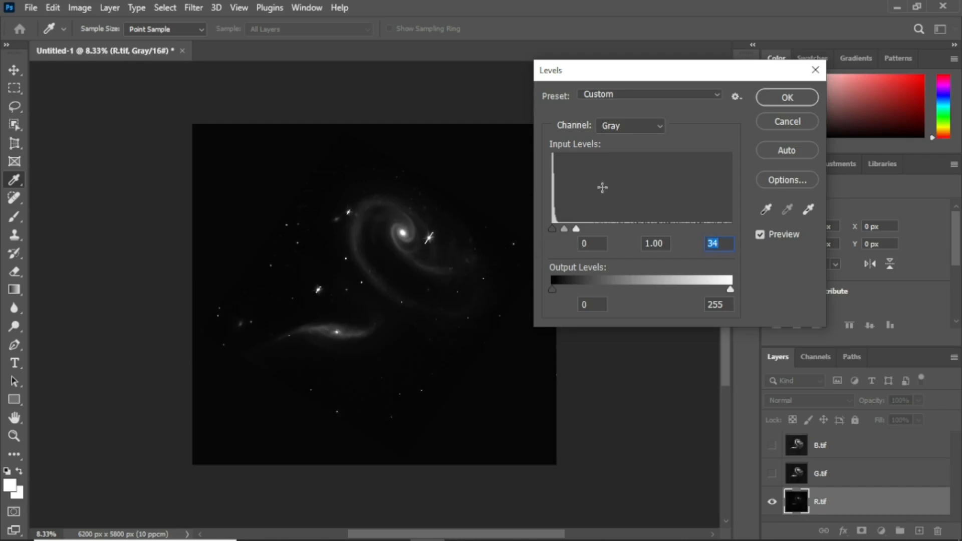
pyautogui.click(792, 98)
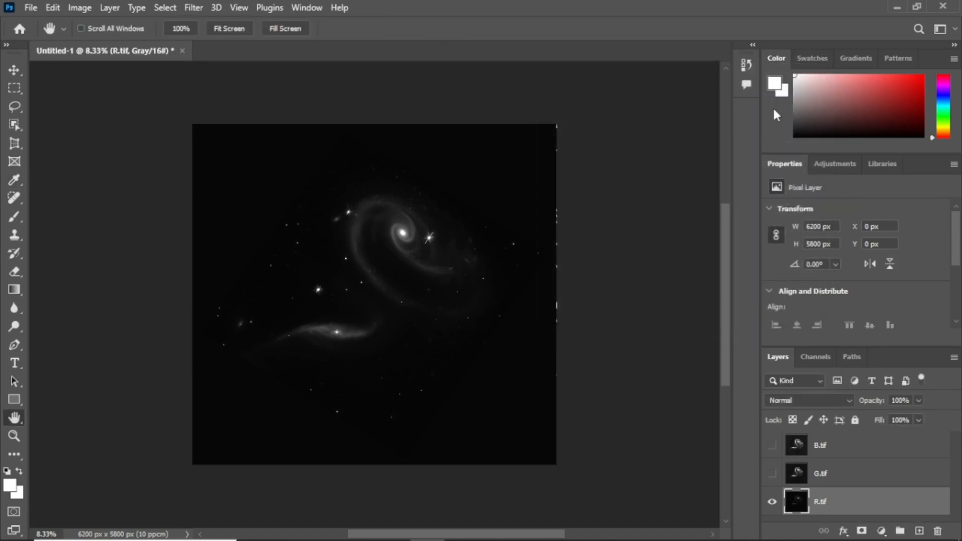
# - Apply a second Curves adjustment to the R.tif layer, bending its Gray curve through input 71, output 44
pyautogui.click(79, 9)
pyautogui.moveTo(118, 44)
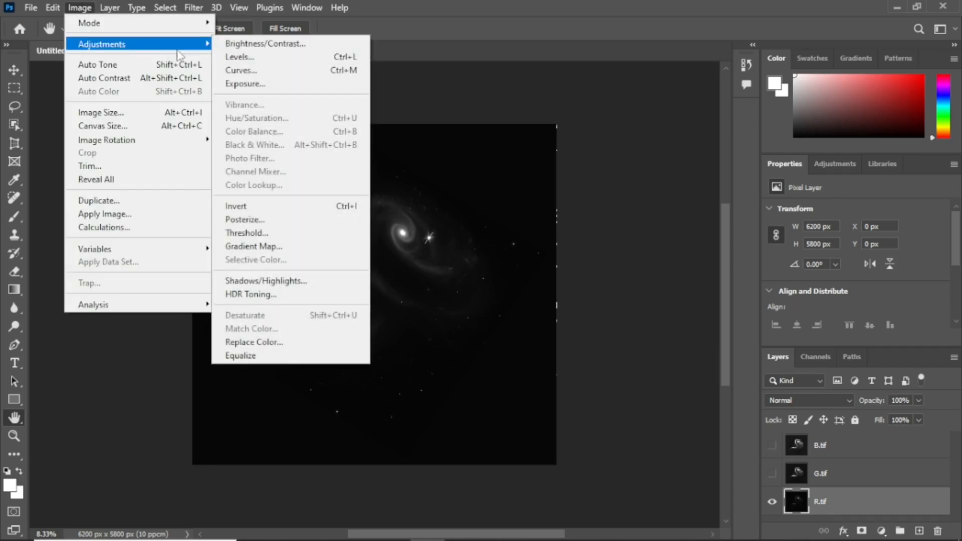
pyautogui.click(258, 70)
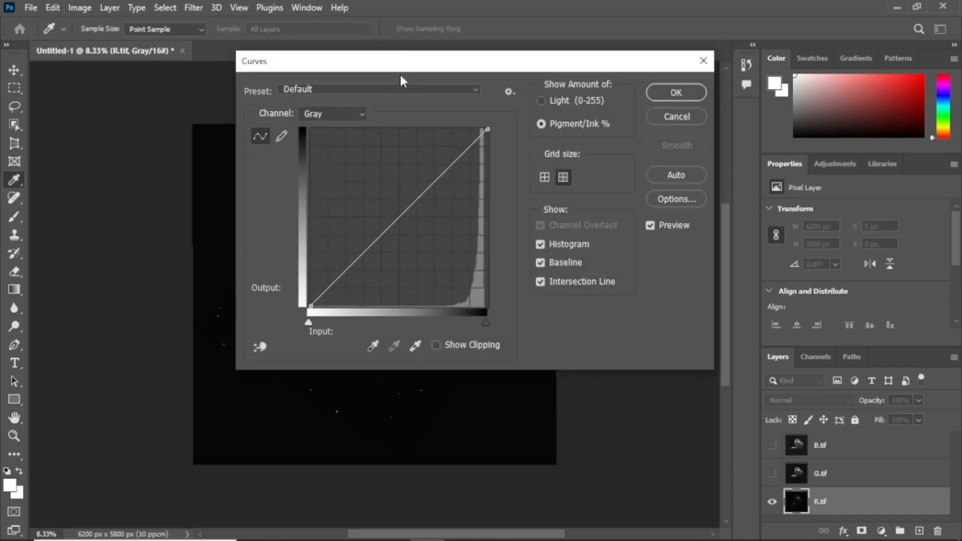
pyautogui.moveTo(401, 67); pyautogui.dragTo(675, 44)
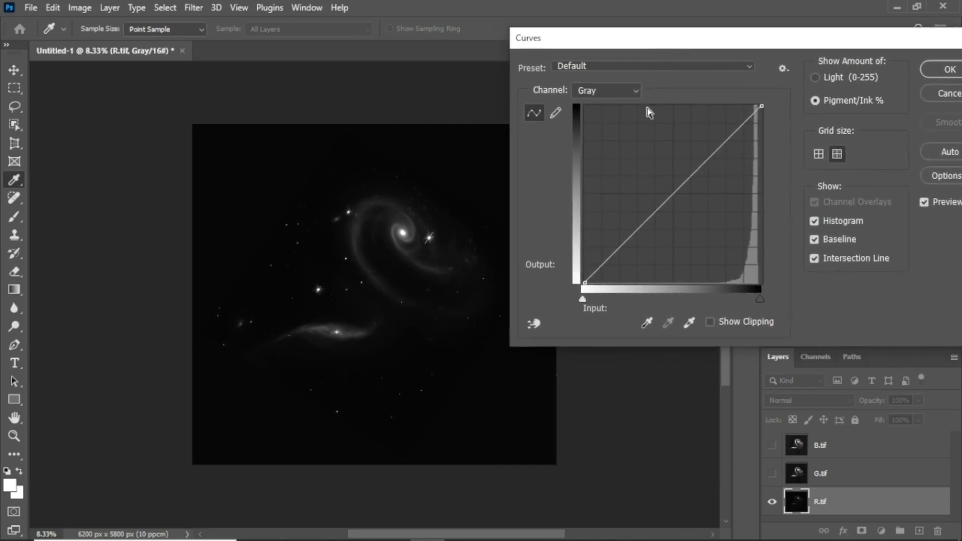
pyautogui.moveTo(673, 193); pyautogui.dragTo(711, 206)
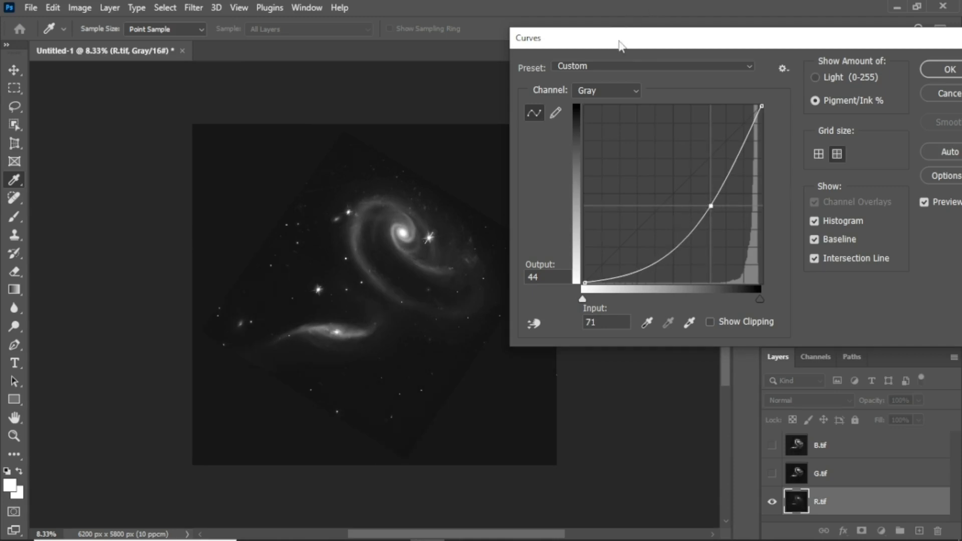
pyautogui.click(936, 70)
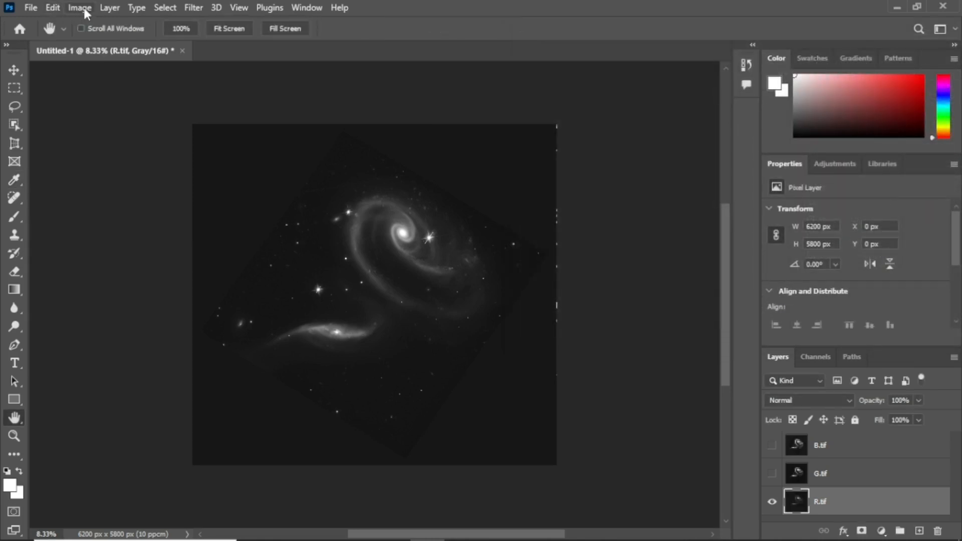
# - Apply a second Levels adjustment to the R.tif layer with input black point 14 and white point 85
pyautogui.click(85, 14)
pyautogui.moveTo(172, 50)
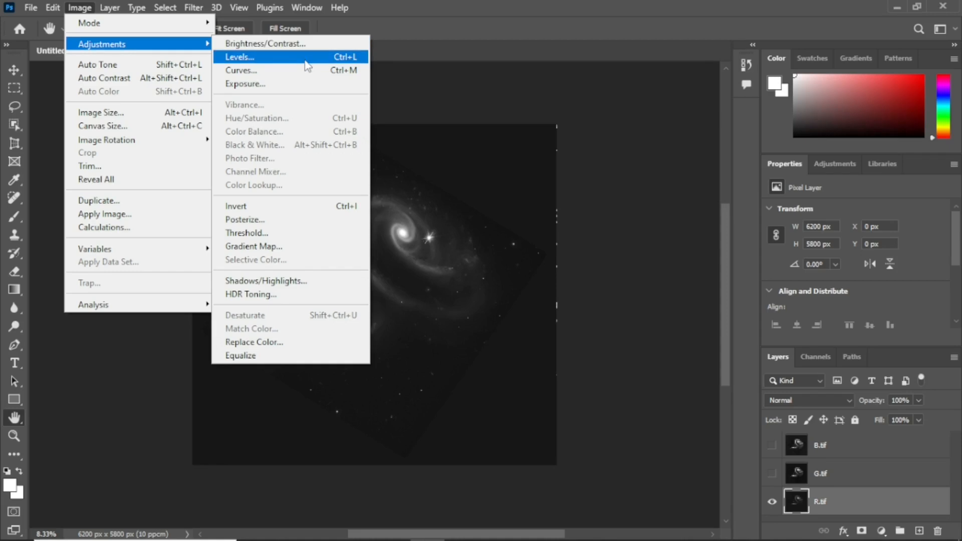
pyautogui.click(306, 60)
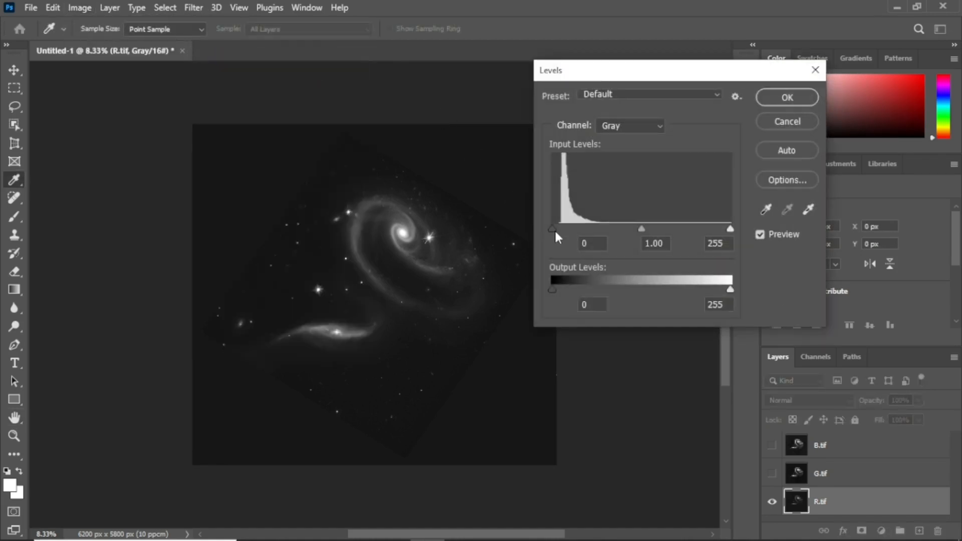
pyautogui.moveTo(552, 229); pyautogui.dragTo(564, 230)
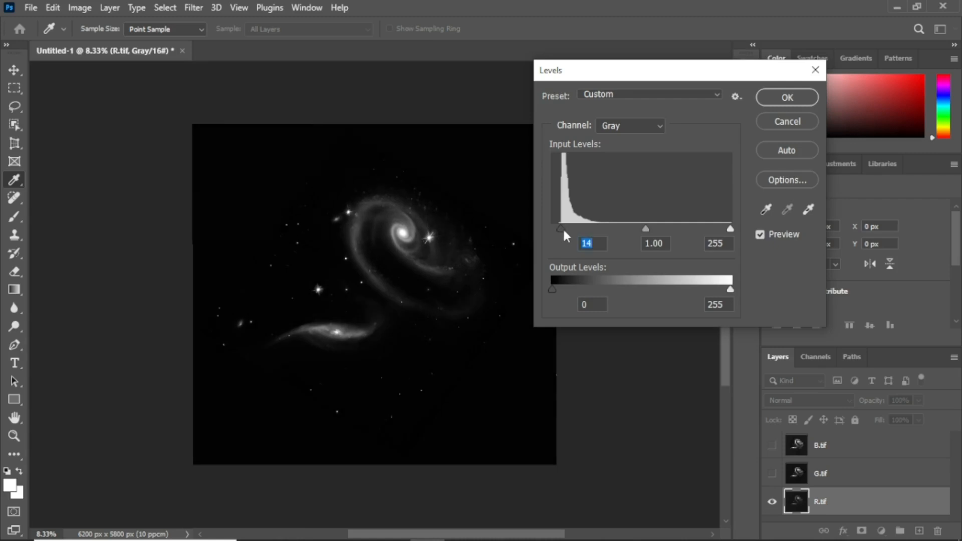
pyautogui.moveTo(730, 229); pyautogui.dragTo(612, 251)
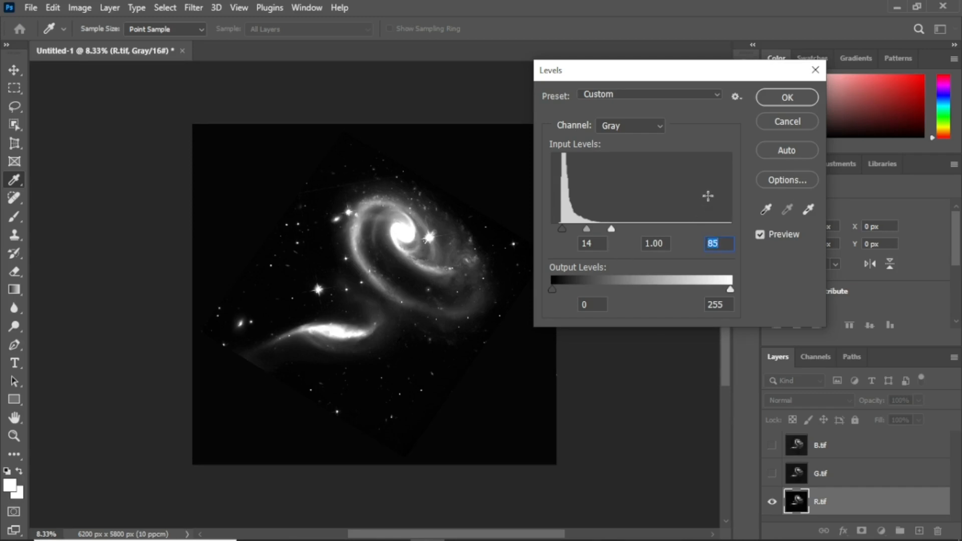
pyautogui.click(787, 98)
# - Make the G.tif and B.tif layers visible again above R.tif
pyautogui.press('h')
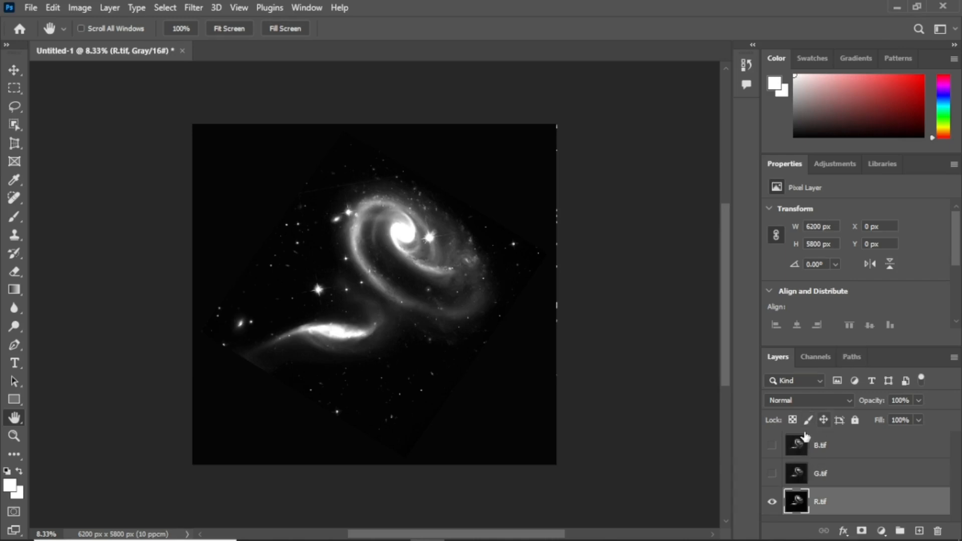
pyautogui.click(773, 474)
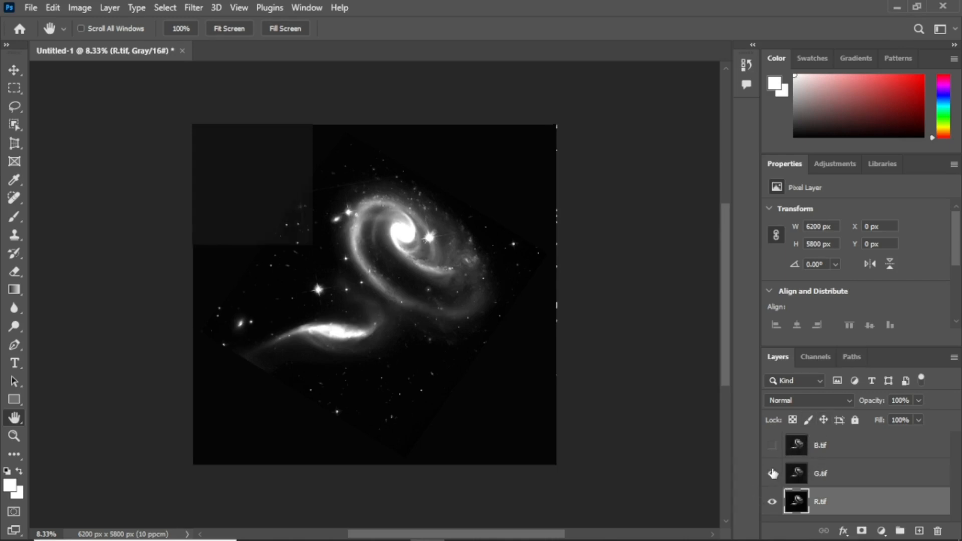
pyautogui.click(773, 446)
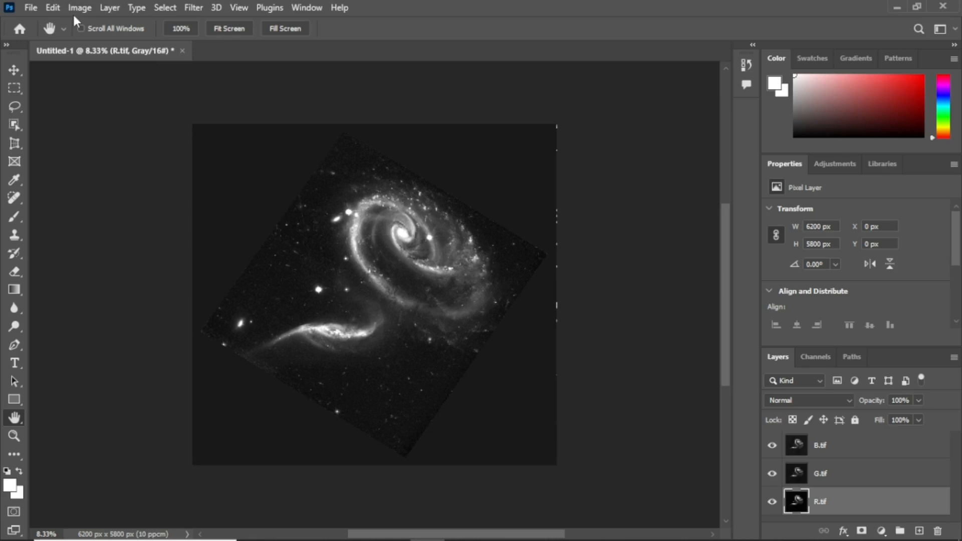
# - Start saving the document under a new name, choosing the EXPORT LAYERS folder in Downloads and the file name Layers
pyautogui.click(31, 8)
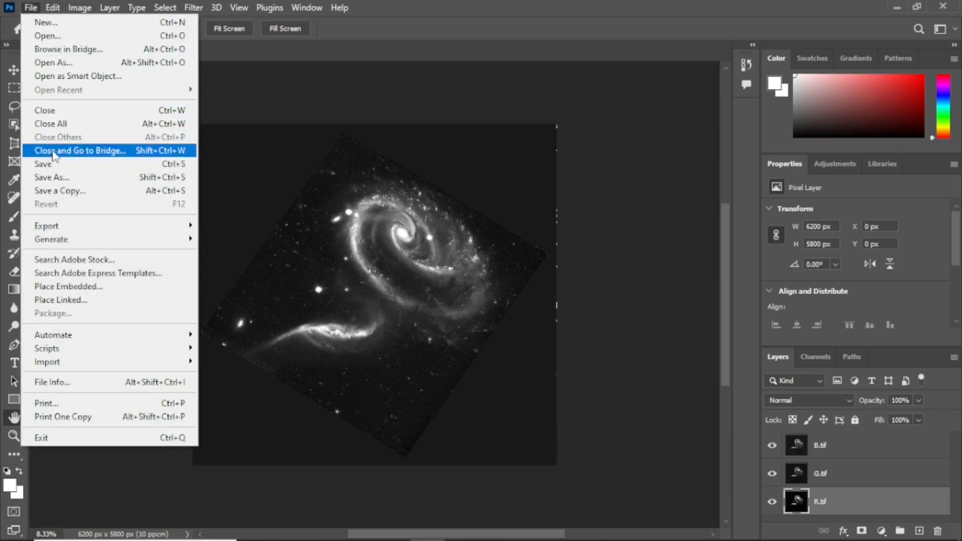
pyautogui.click(56, 178)
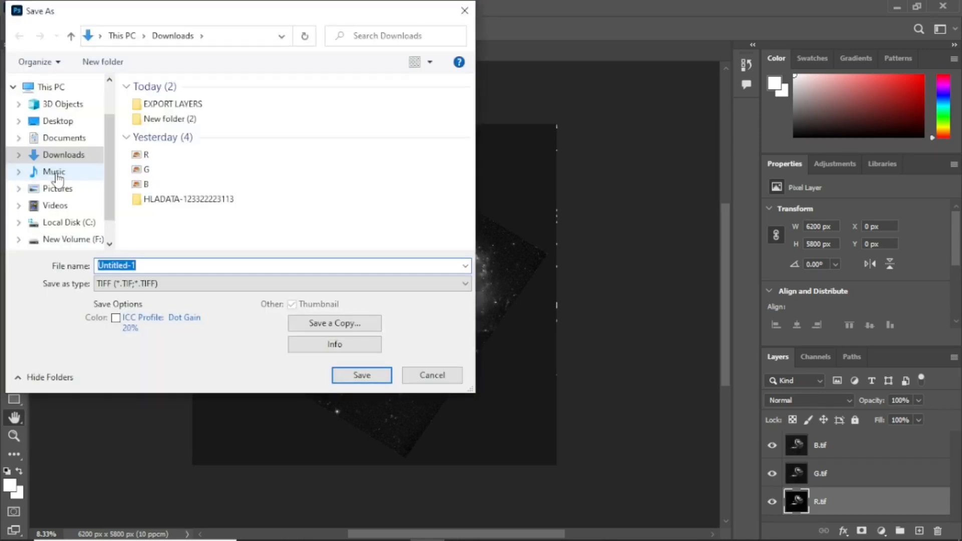
pyautogui.doubleClick(156, 108)
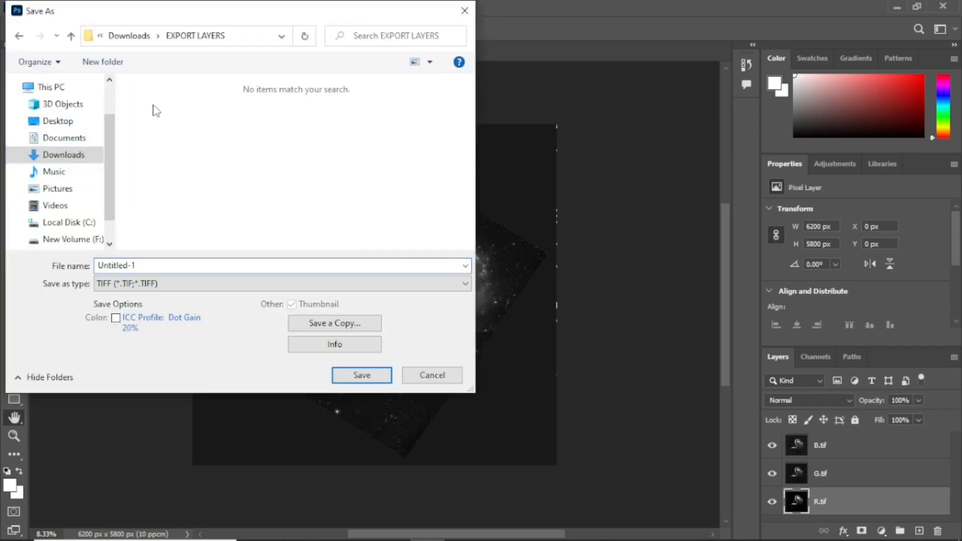
pyautogui.click(189, 265)
pyautogui.press('BackSpace')
pyautogui.write('Layers')
# - Set the file format to Photoshop (PSD) and save the file with Maximize Compatibility enabled
pyautogui.click(466, 284)
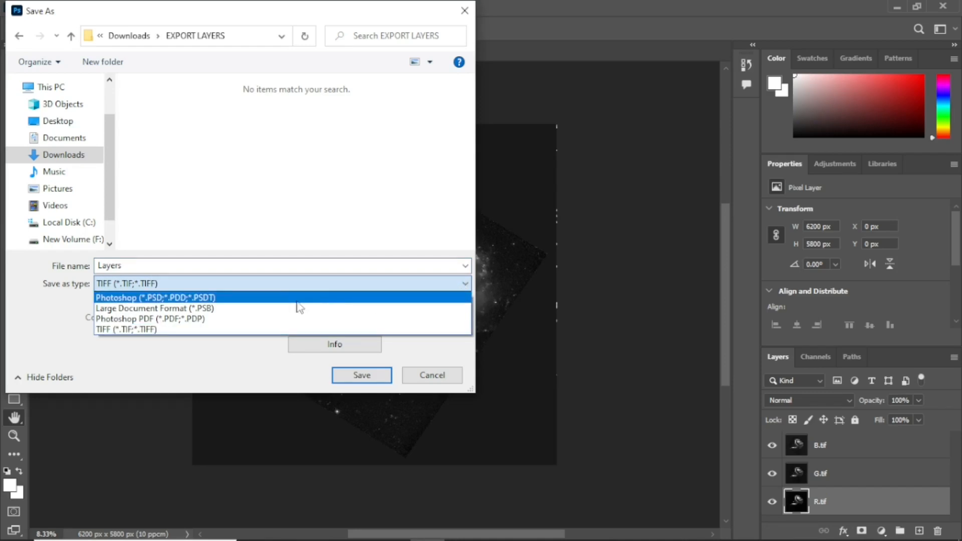
pyautogui.click(232, 299)
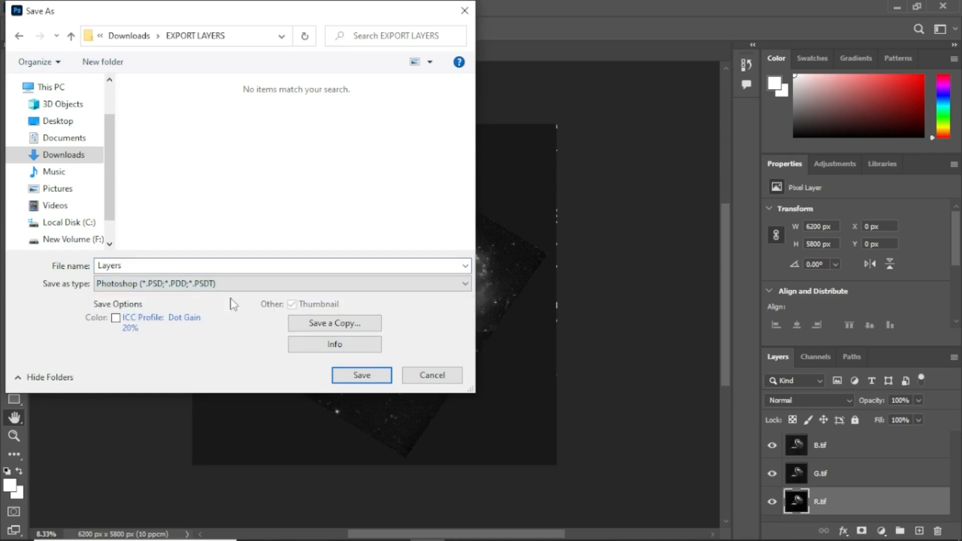
pyautogui.doubleClick(221, 265)
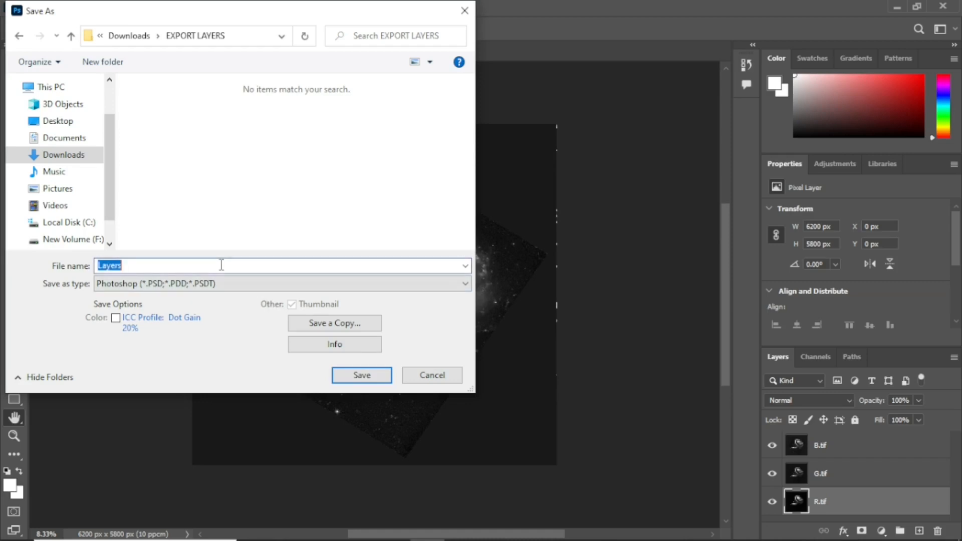
pyautogui.click(222, 265)
pyautogui.click(363, 382)
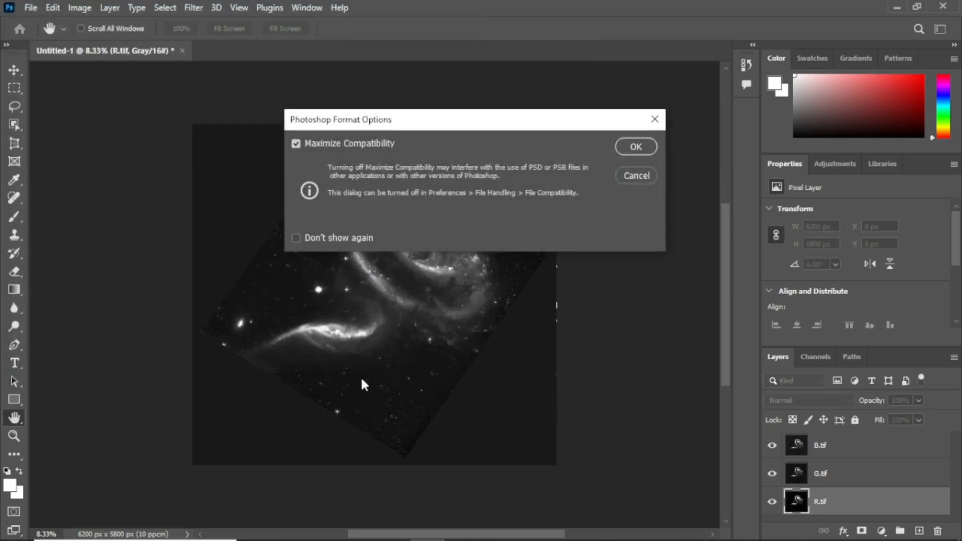
pyautogui.click(630, 147)
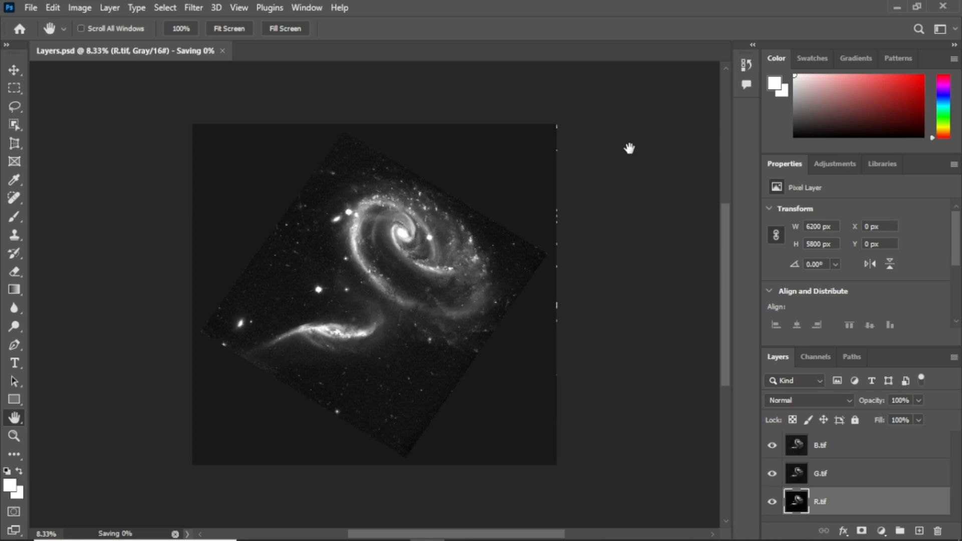
# - Export the R.tif layer as a full-size PNG named R.tif into the EXPORT LAYERS folder
pyautogui.rightClick(876, 504)
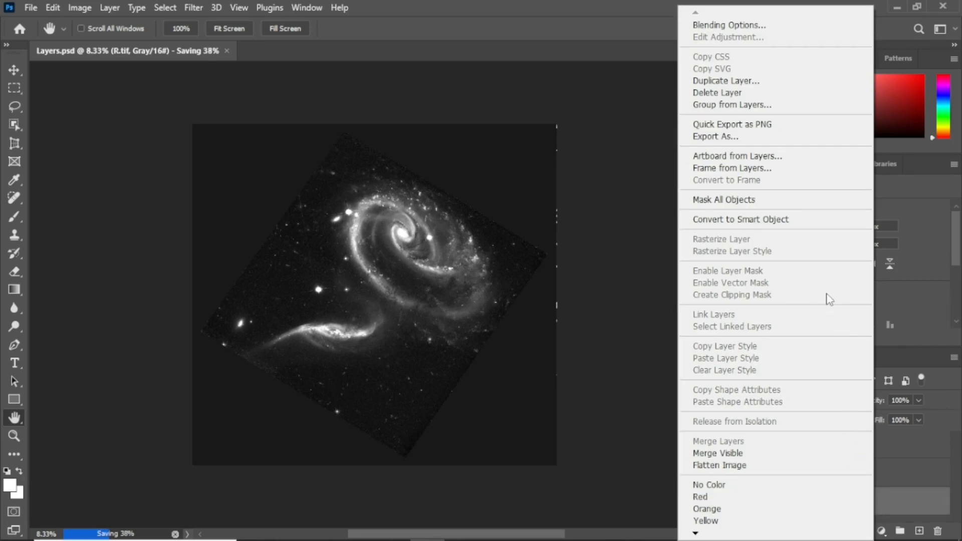
pyautogui.click(762, 142)
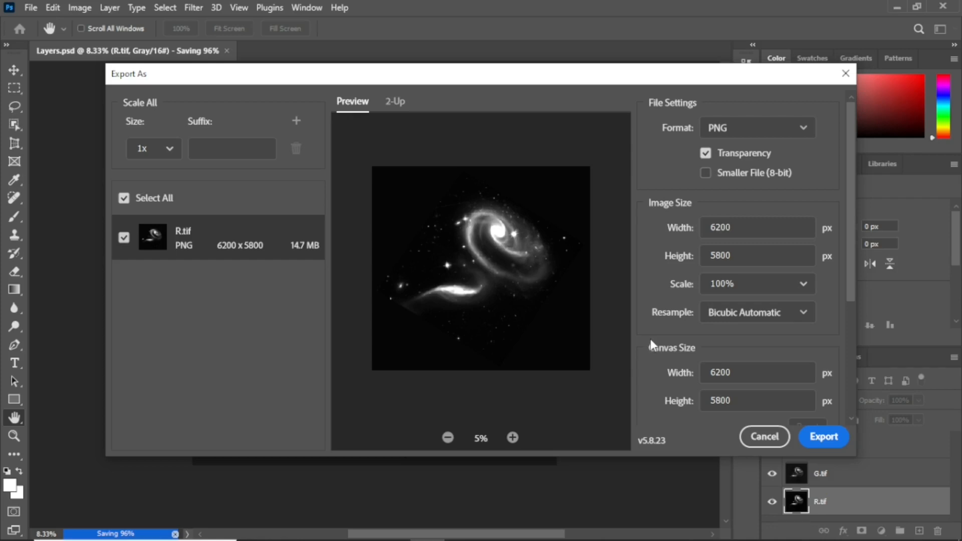
pyautogui.click(823, 439)
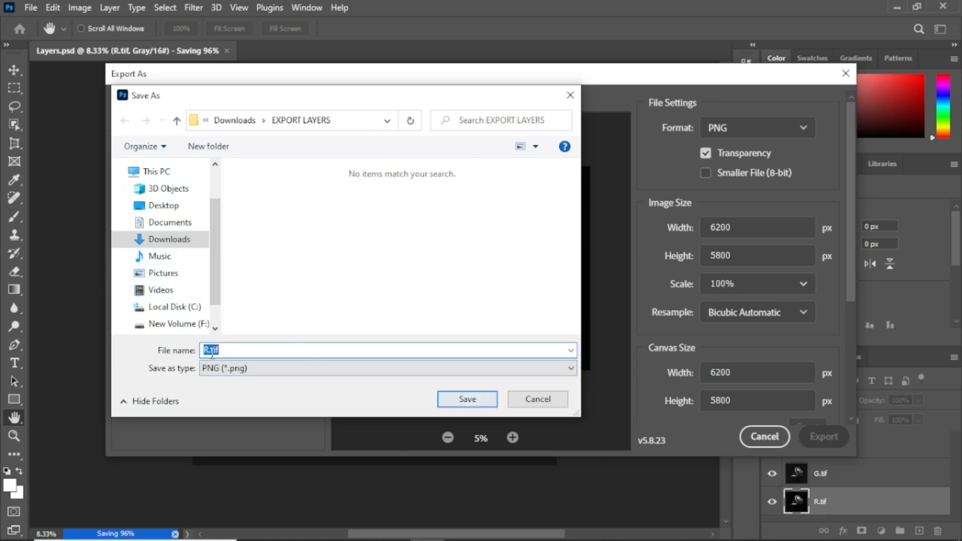
pyautogui.click(468, 399)
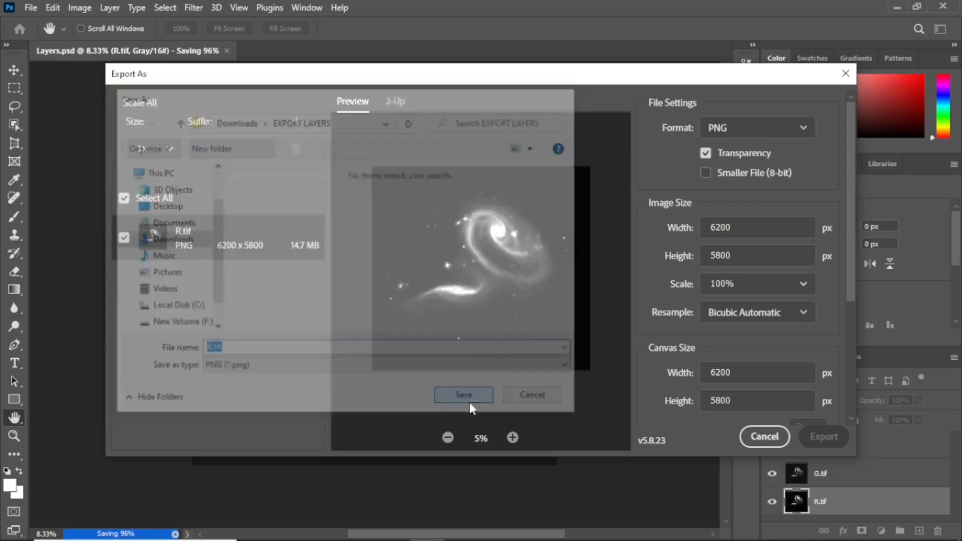
# - Export the G.tif layer as a full-size PNG named G.tif into the EXPORT LAYERS folder
pyautogui.rightClick(847, 479)
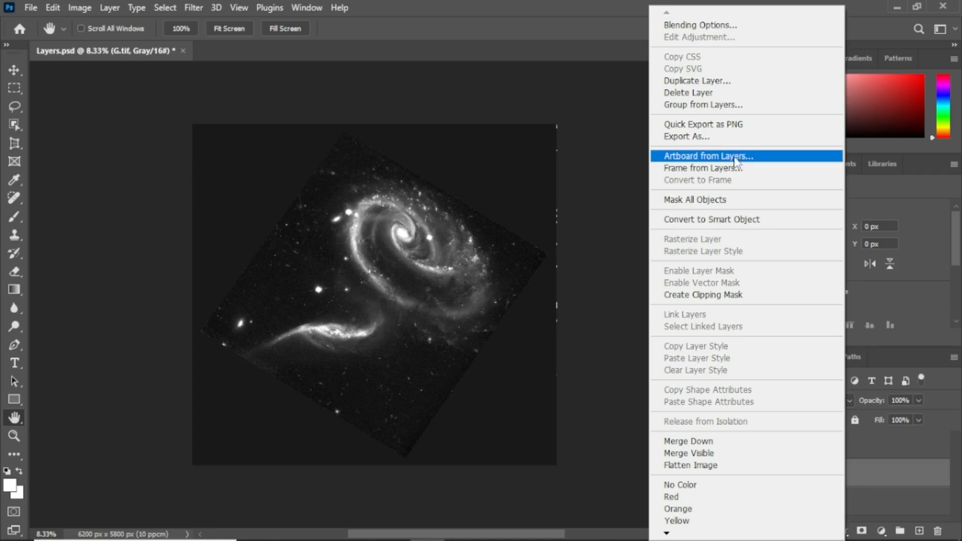
pyautogui.click(715, 137)
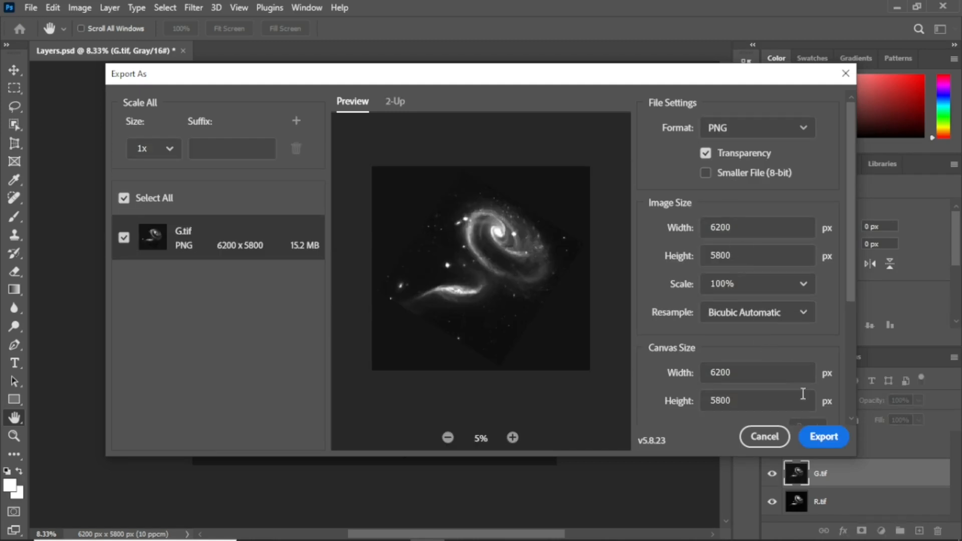
pyautogui.click(825, 438)
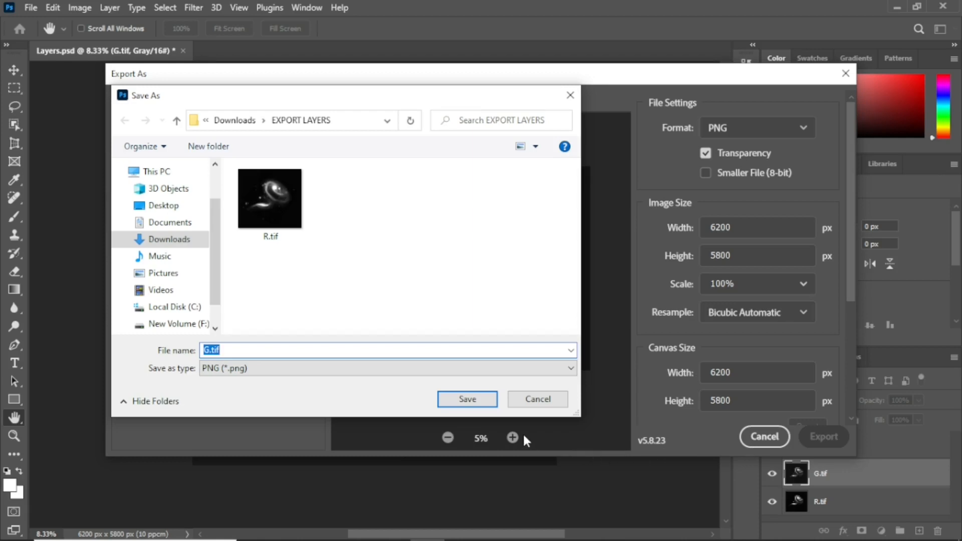
pyautogui.click(468, 399)
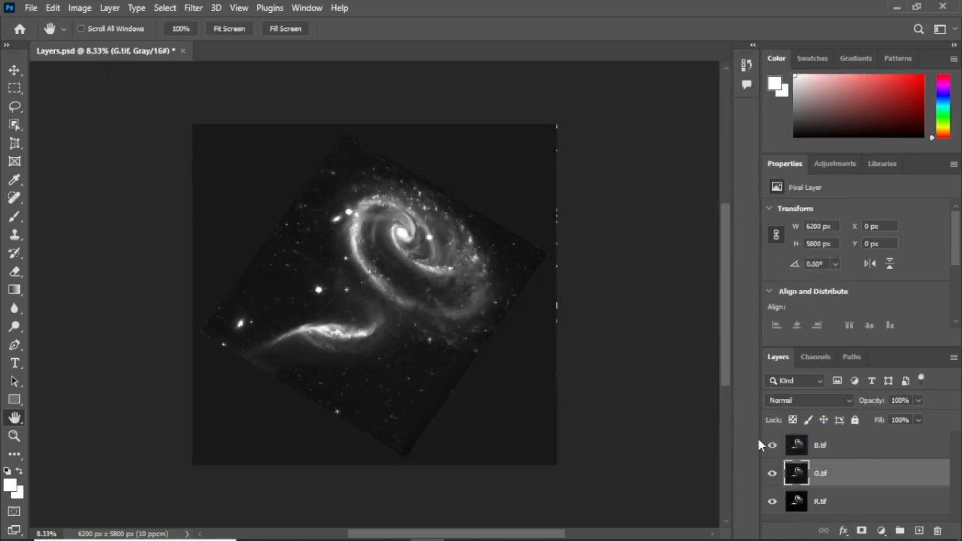
# - Export the B.tif layer as a full-size PNG named B.tif into the EXPORT LAYERS folder
pyautogui.rightClick(861, 451)
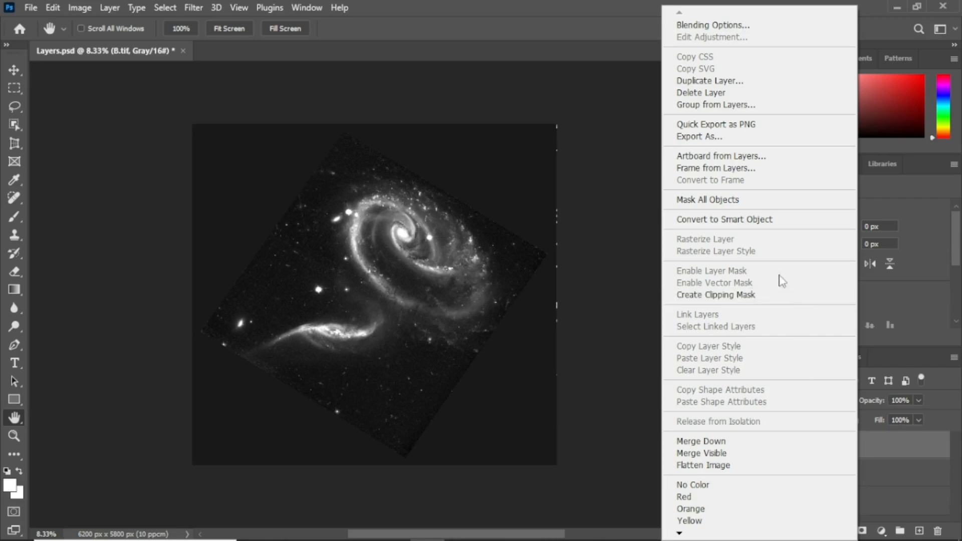
pyautogui.click(752, 143)
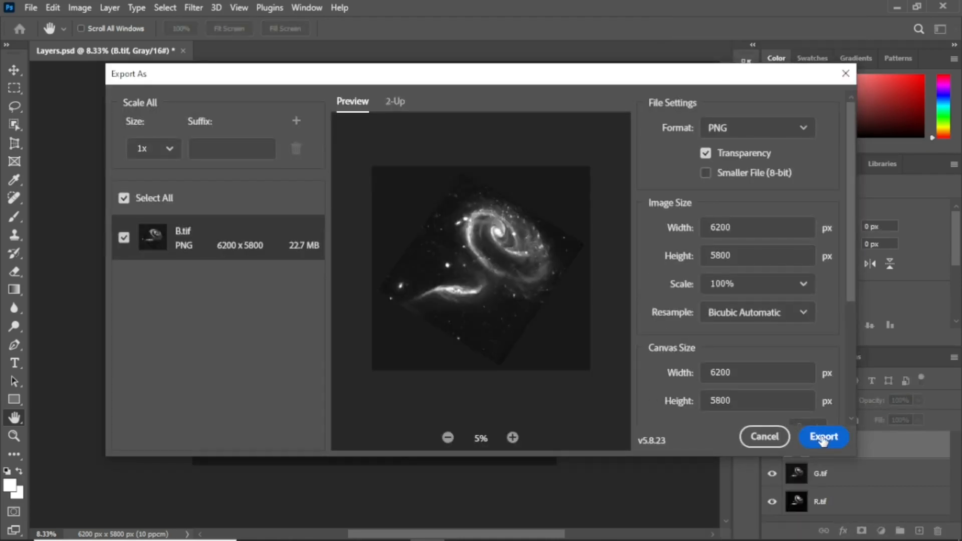
pyautogui.click(825, 437)
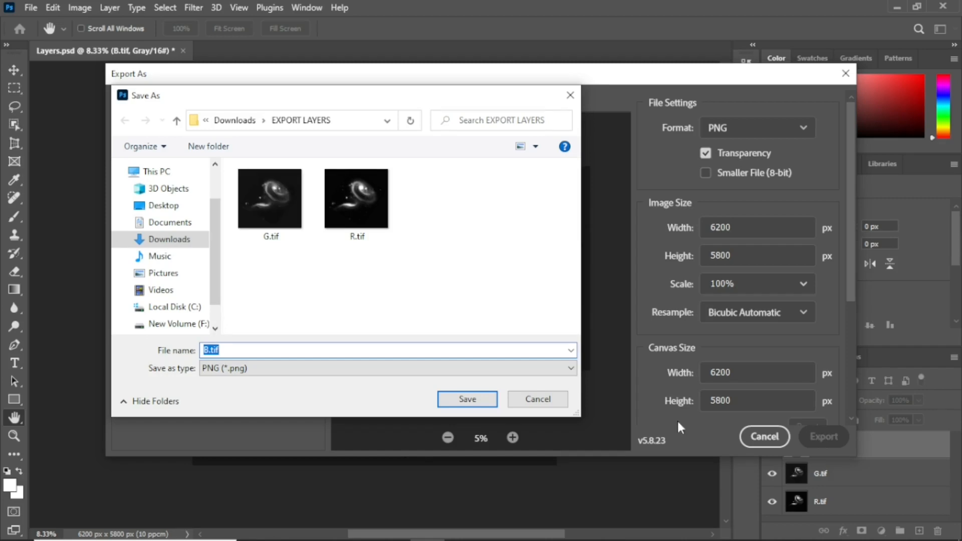
pyautogui.click(468, 401)
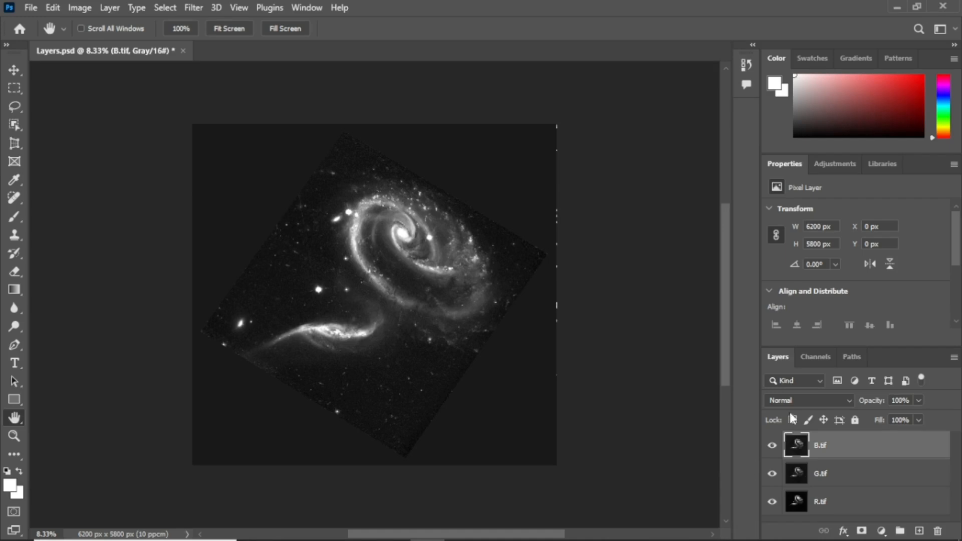
# - Convert the document from grayscale to RGB Color mode without merging the layers
pyautogui.click(83, 7)
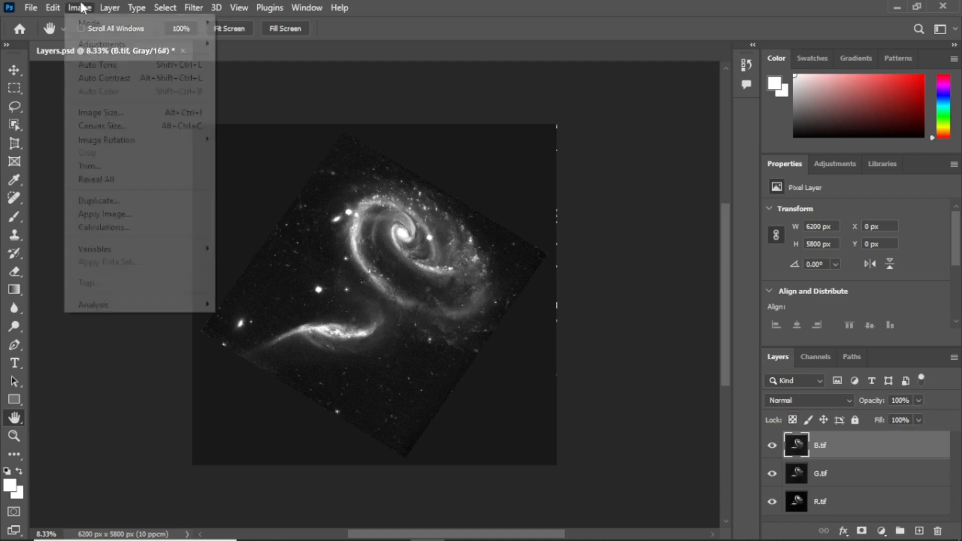
pyautogui.moveTo(128, 24)
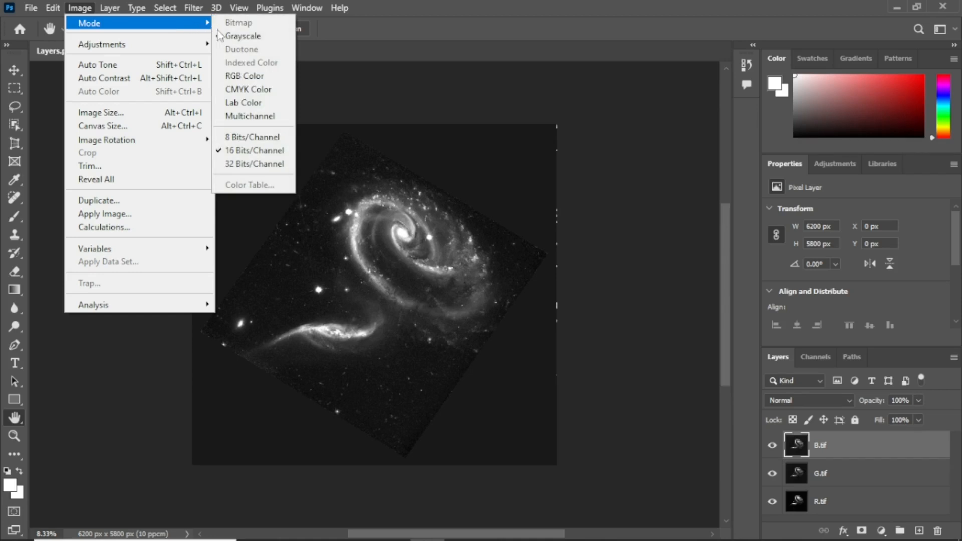
pyautogui.click(245, 76)
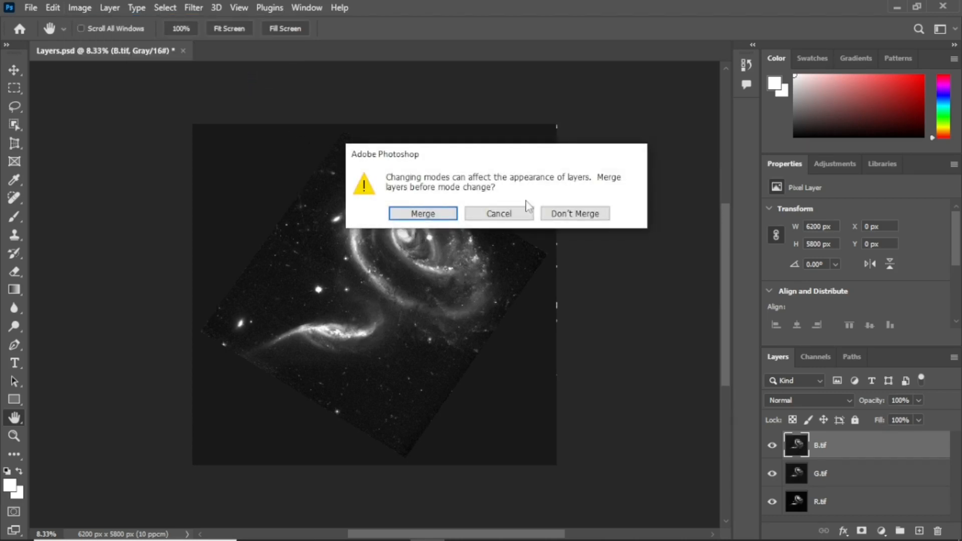
pyautogui.click(563, 213)
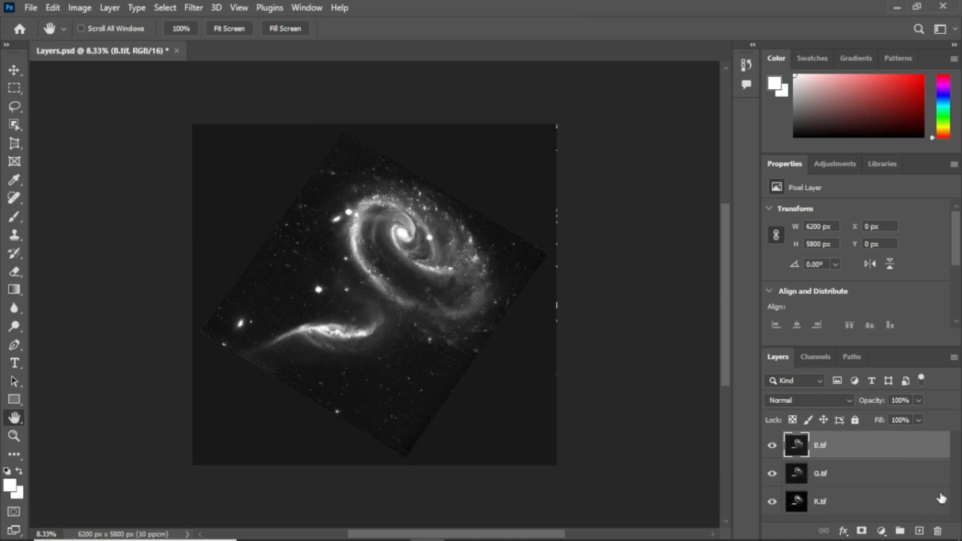
# - Hide the G.tif and B.tif layers and restrict the R.tif layer's blending to the red channel by disabling G and B
pyautogui.click(773, 474)
pyautogui.click(772, 446)
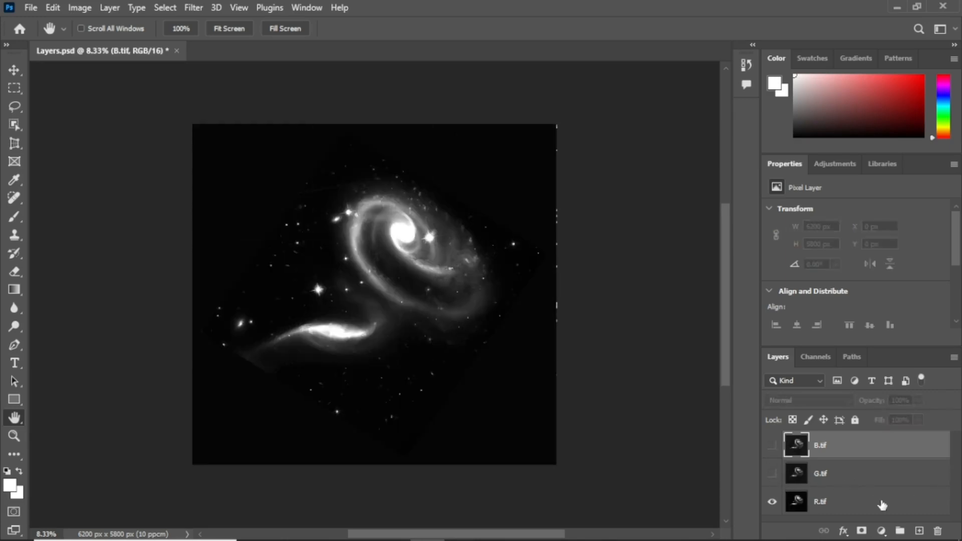
pyautogui.click(892, 508)
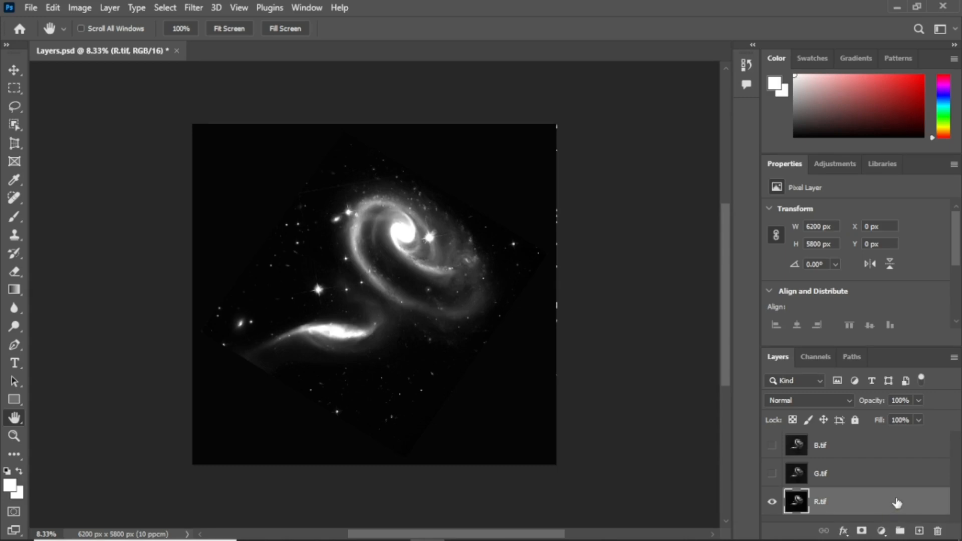
pyautogui.doubleClick(907, 504)
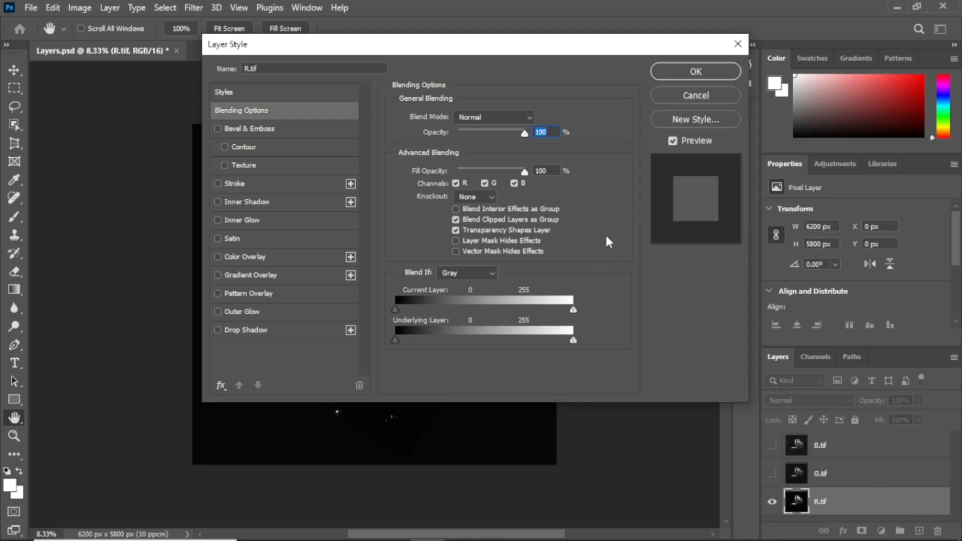
pyautogui.click(485, 184)
pyautogui.click(515, 184)
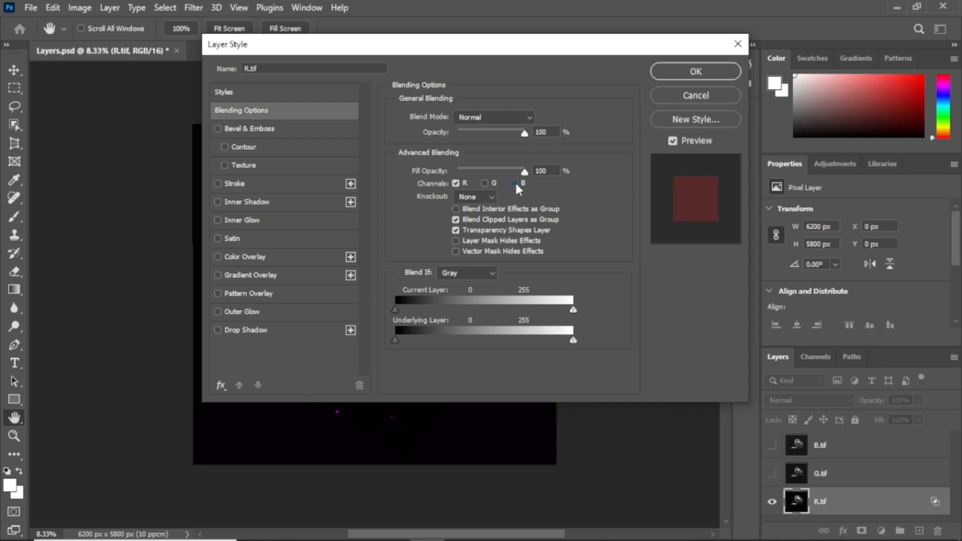
pyautogui.click(693, 73)
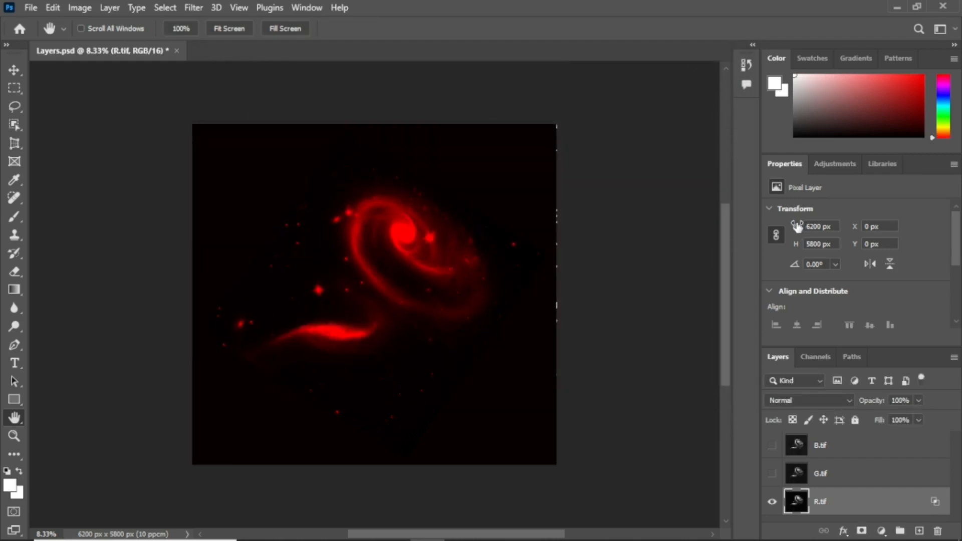
# - Show the G.tif layer and restrict its blending to the green channel by disabling R and B
pyautogui.click(773, 473)
pyautogui.click(844, 474)
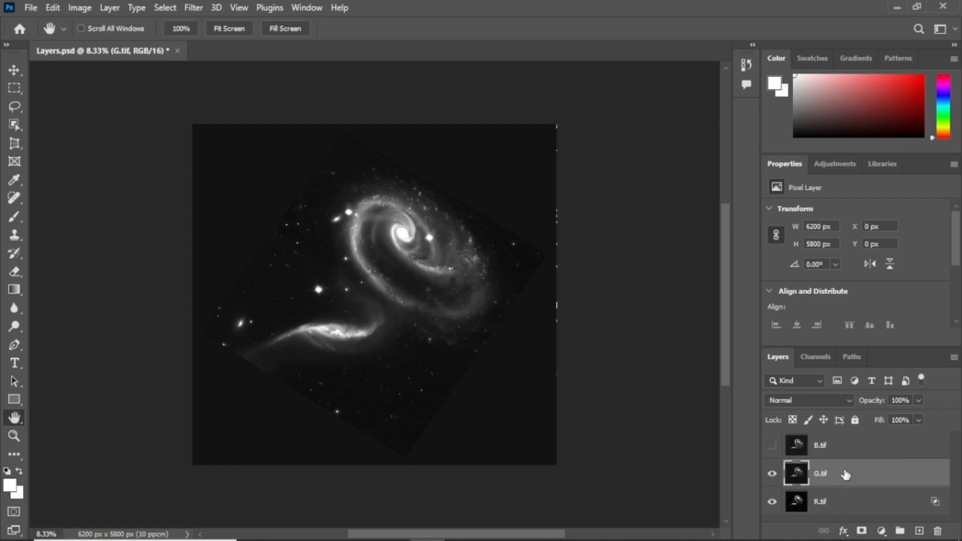
pyautogui.doubleClick(918, 473)
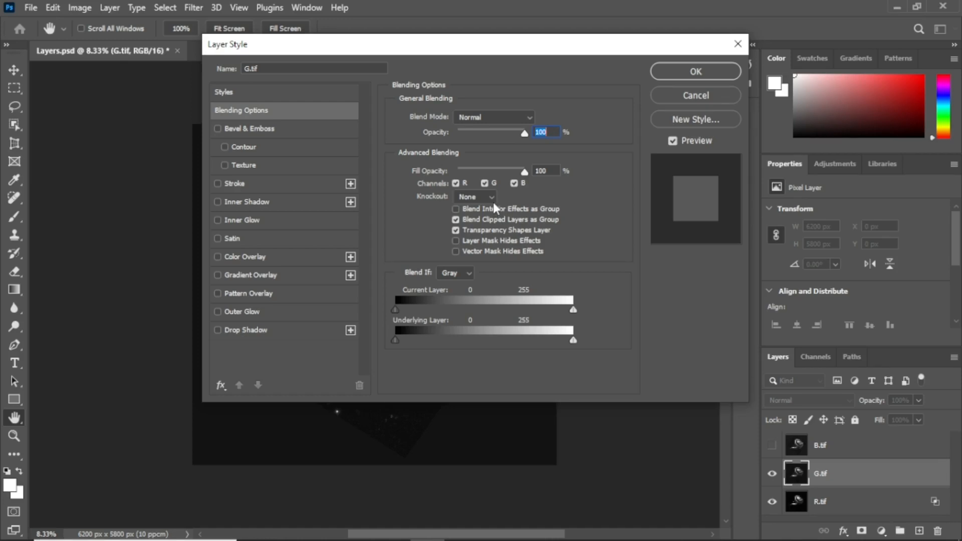
pyautogui.click(515, 183)
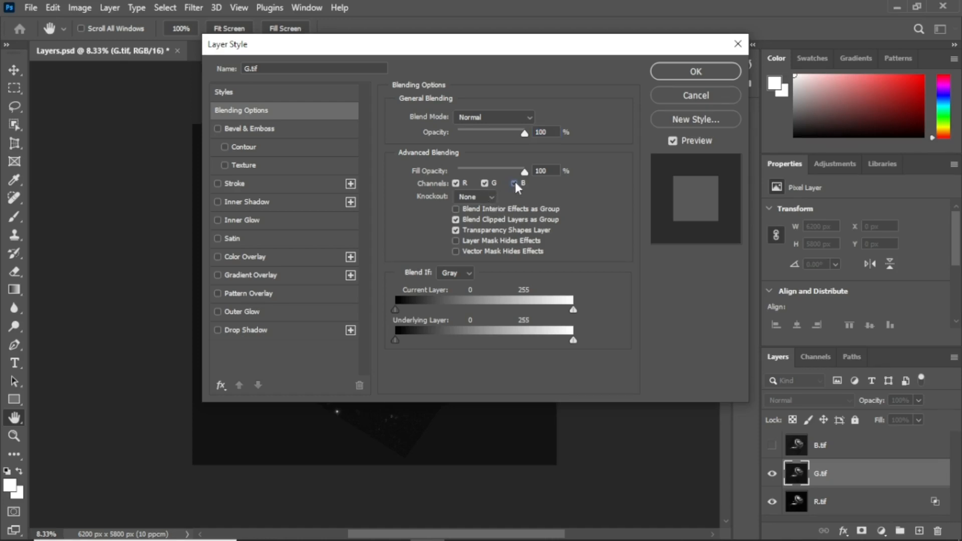
pyautogui.click(456, 183)
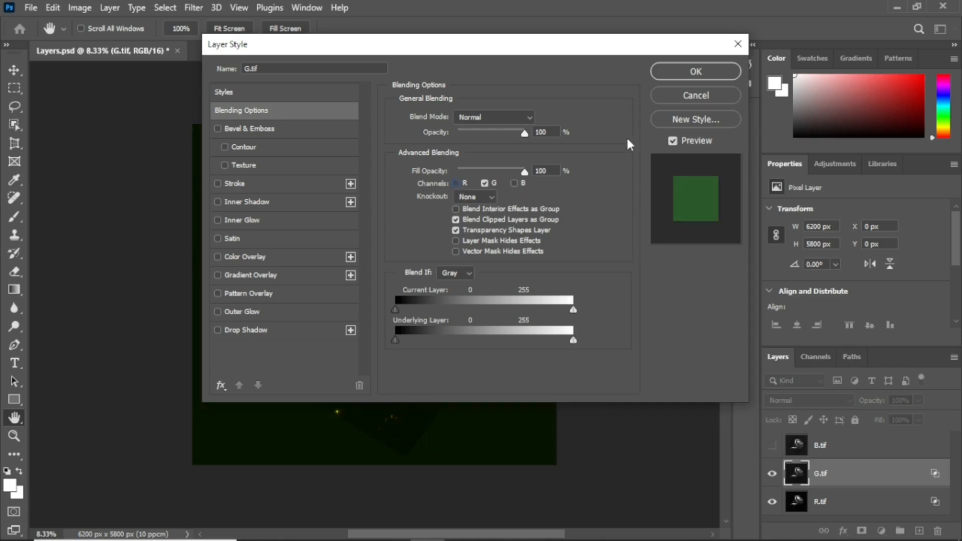
pyautogui.click(694, 76)
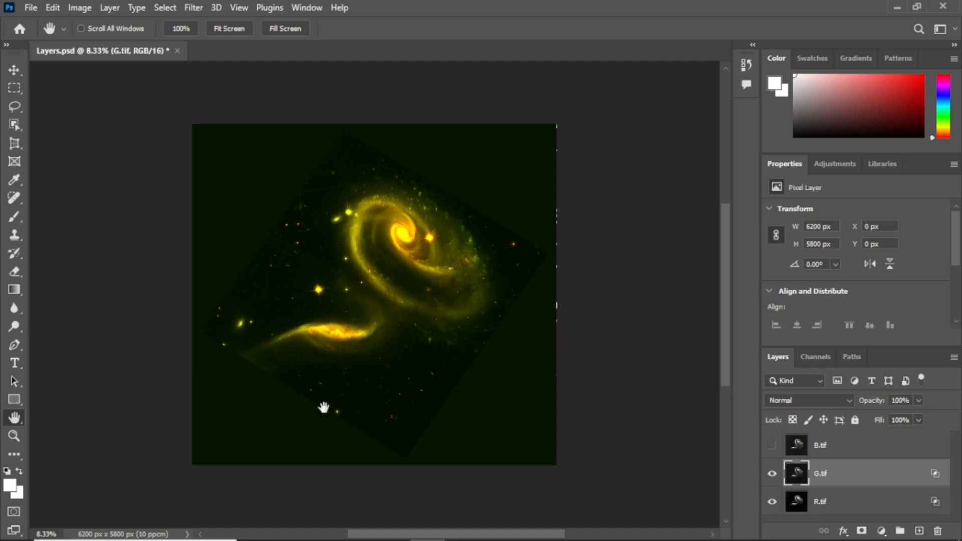
# - Show the B.tif layer and restrict its blending to the blue channel by disabling R and G
pyautogui.click(773, 445)
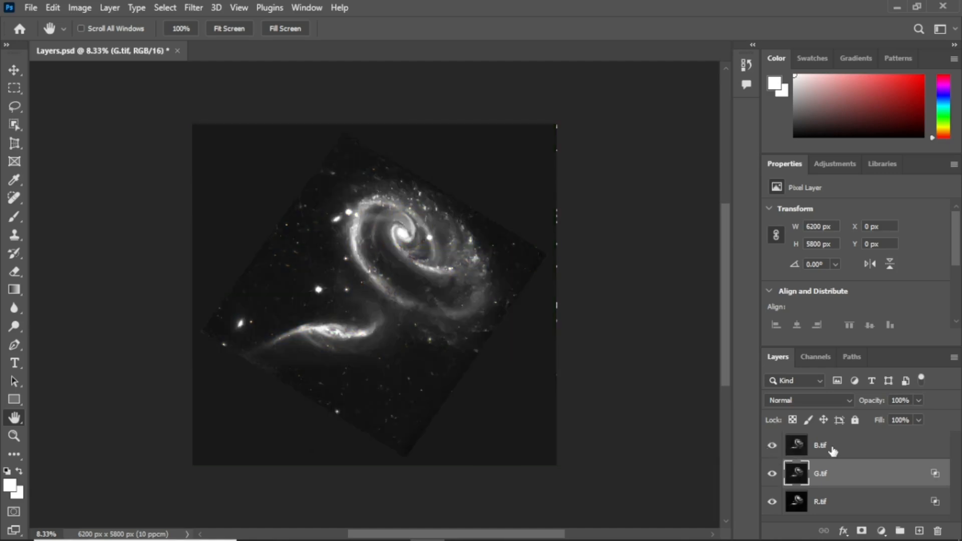
pyautogui.click(861, 449)
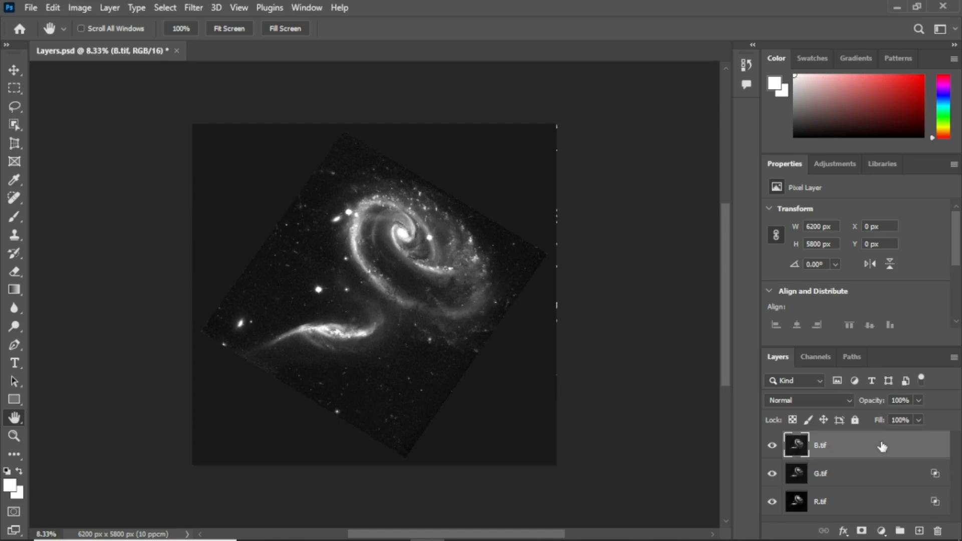
pyautogui.doubleClick(882, 446)
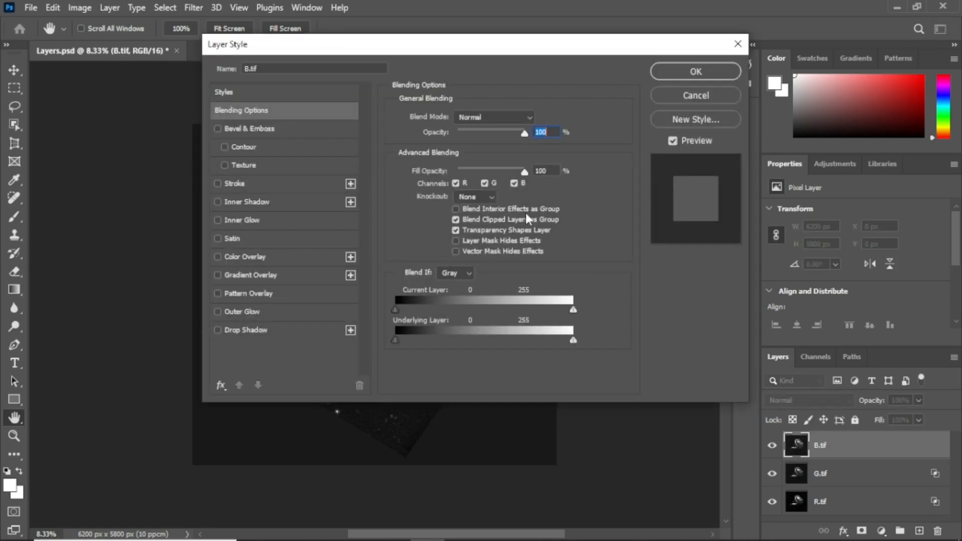
pyautogui.click(485, 184)
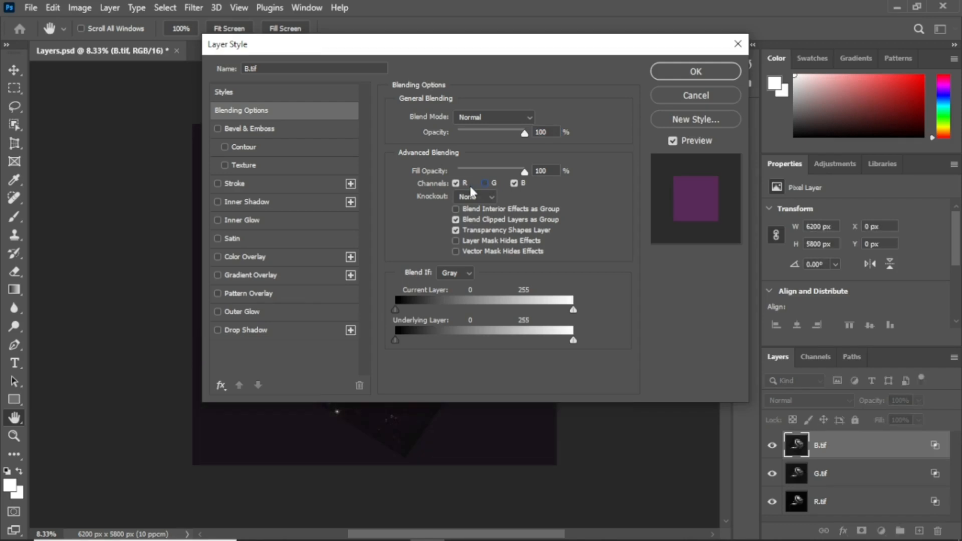
pyautogui.click(456, 184)
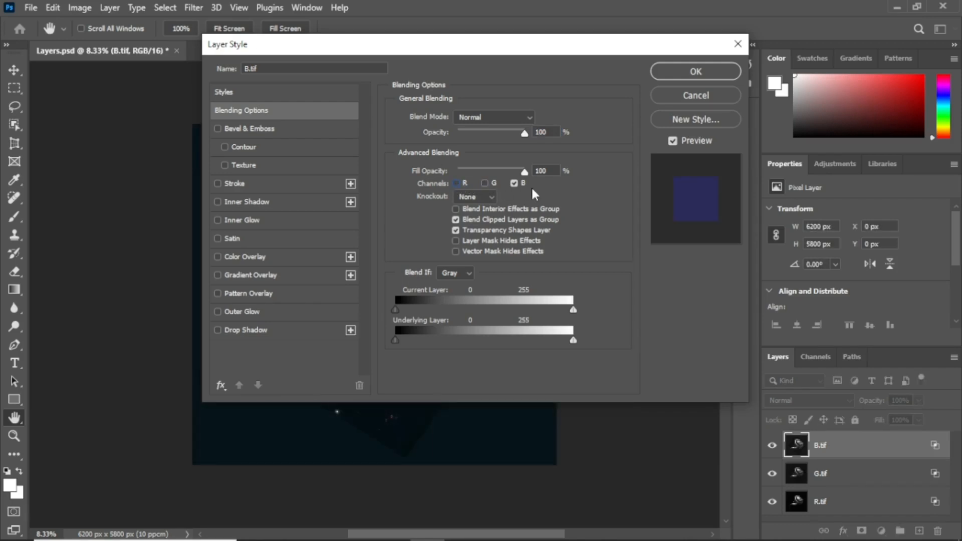
pyautogui.click(695, 71)
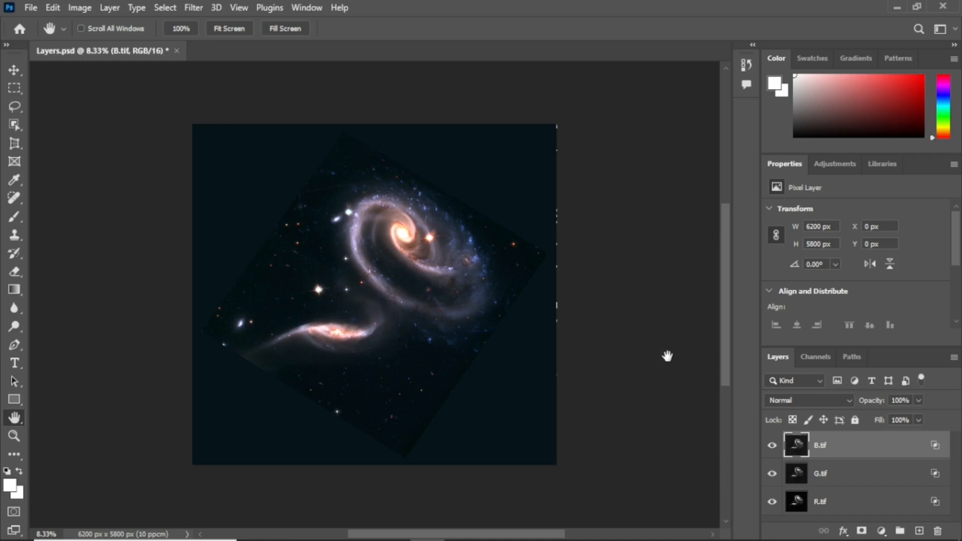
# - Set the blending mode of the B.tif and G.tif layers to Lighten
pyautogui.click(849, 401)
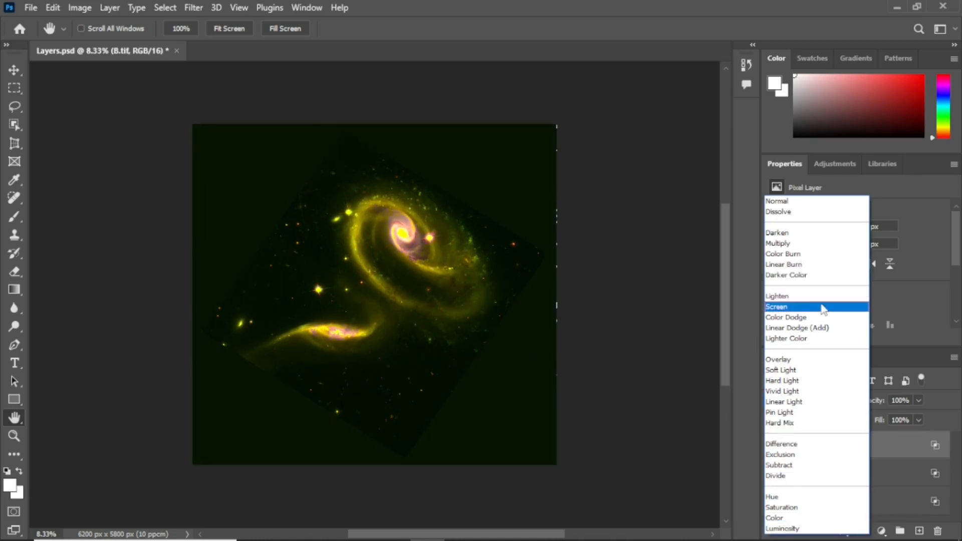
pyautogui.click(797, 300)
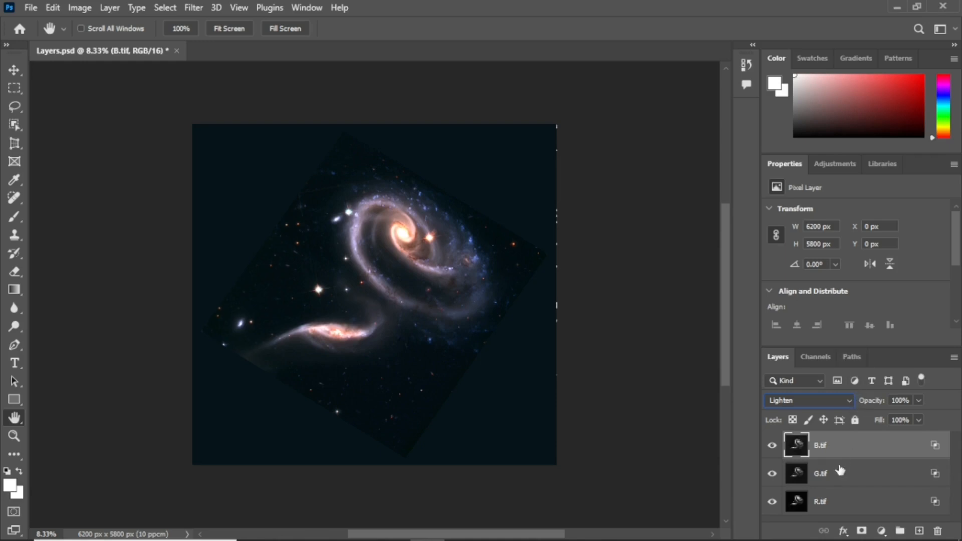
pyautogui.click(842, 476)
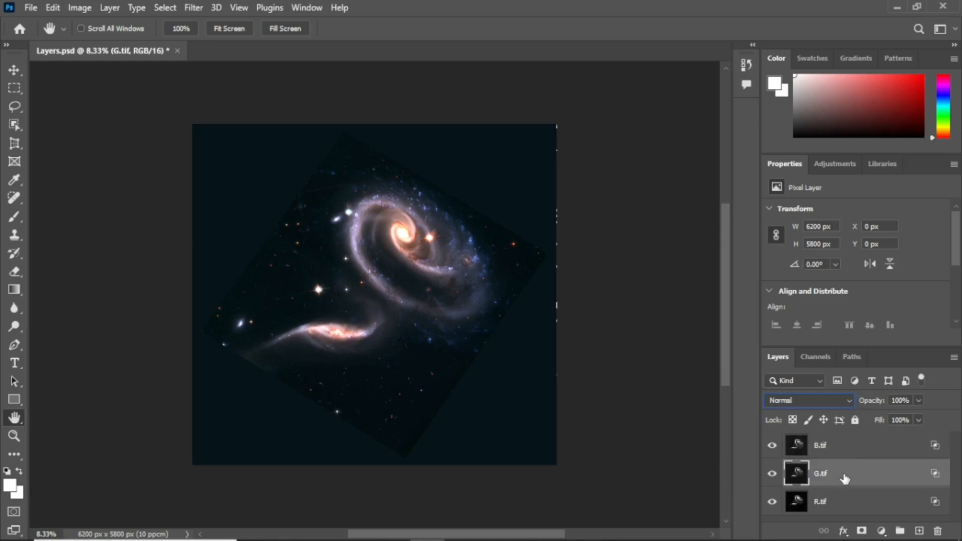
pyautogui.click(849, 400)
pyautogui.click(820, 299)
# - Flatten the R.tif, G.tif and B.tif layers into a single image
pyautogui.click(878, 508)
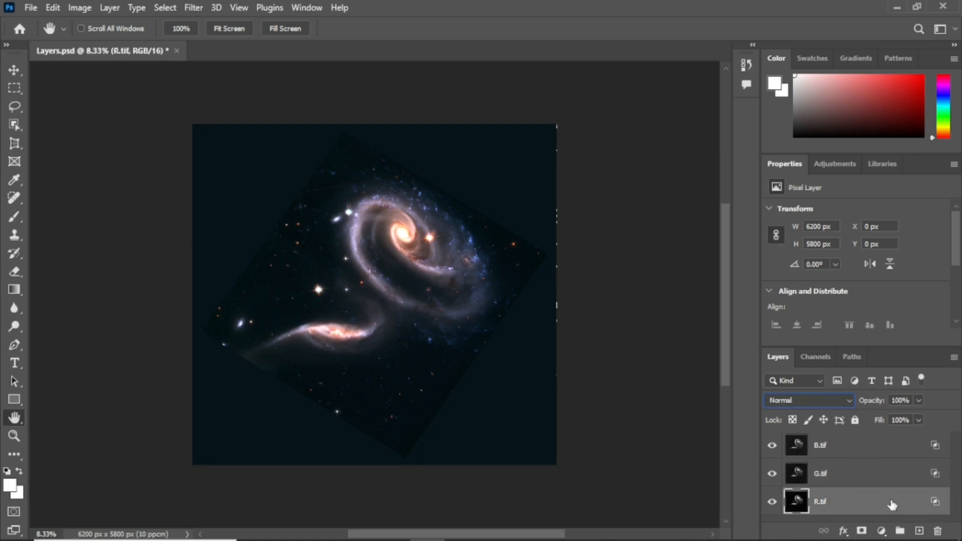
pyautogui.rightClick(892, 504)
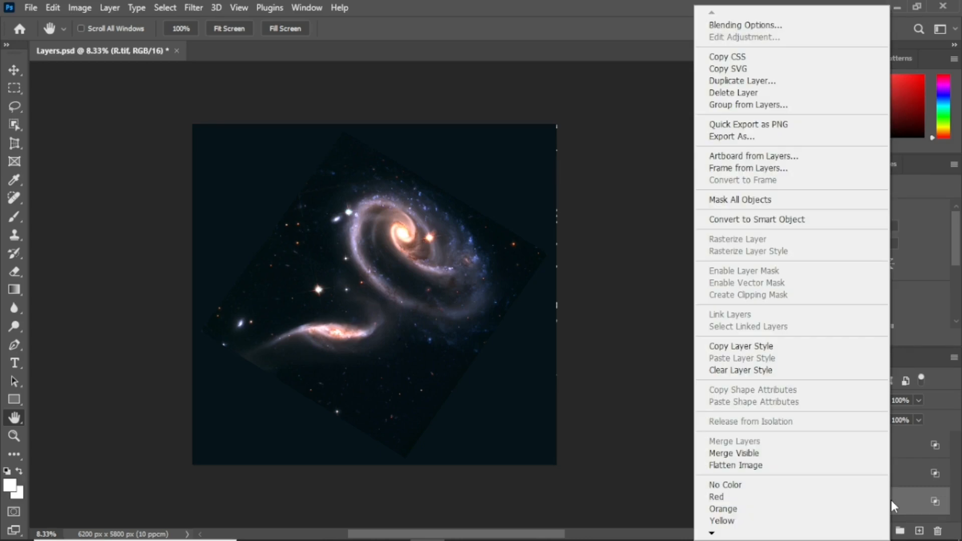
pyautogui.click(801, 466)
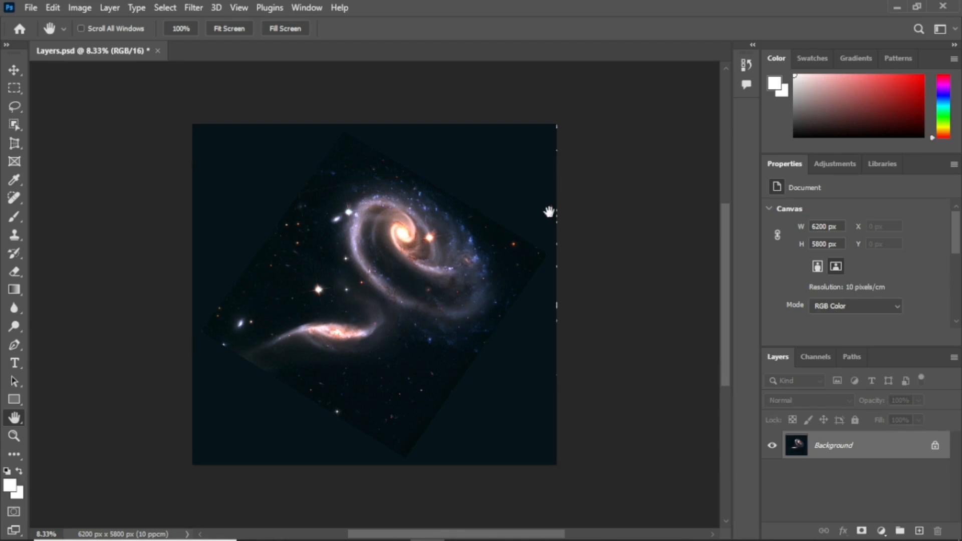
# - Crop the image with the Perspective Crop Tool, aligning the four crop corners to the corners of the tilted galaxy frame
pyautogui.click(19, 146)
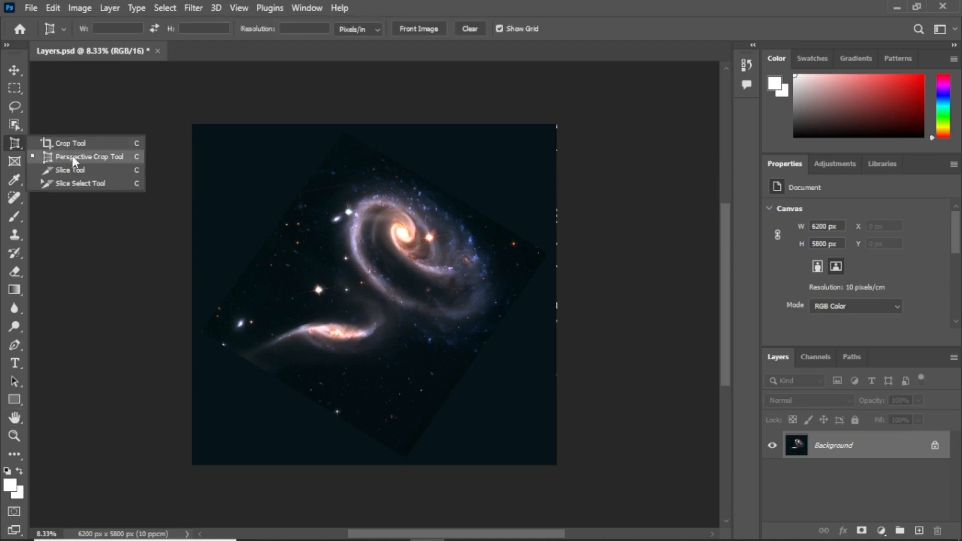
pyautogui.click(98, 156)
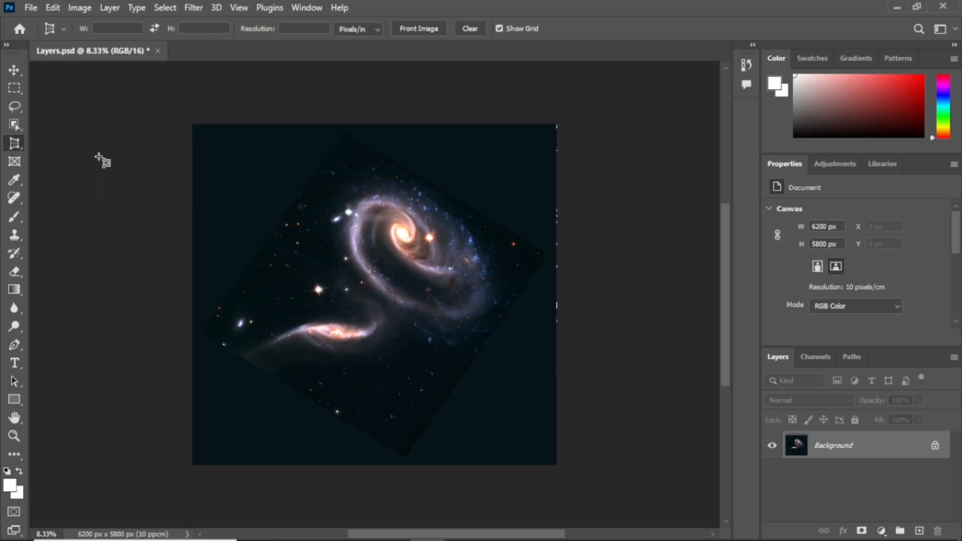
pyautogui.moveTo(339, 167); pyautogui.dragTo(473, 302)
pyautogui.moveTo(472, 170); pyautogui.dragTo(541, 258)
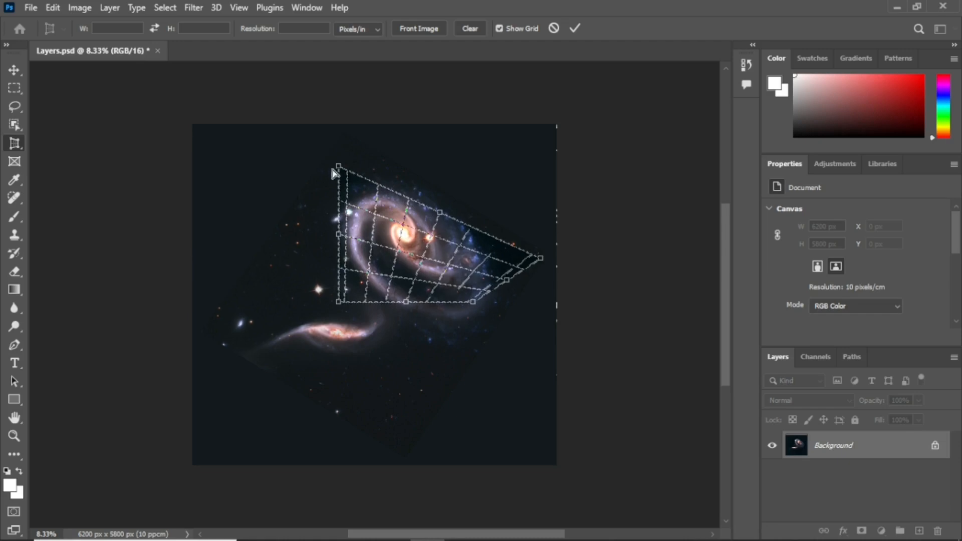
pyautogui.moveTo(339, 168); pyautogui.dragTo(344, 133)
pyautogui.moveTo(339, 303); pyautogui.dragTo(195, 331)
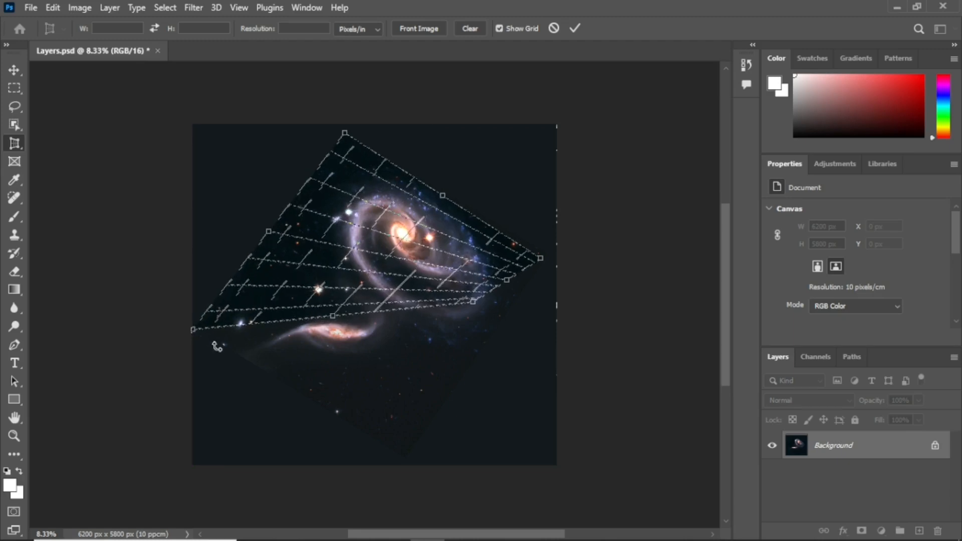
pyautogui.moveTo(473, 306); pyautogui.dragTo(404, 456)
pyautogui.rightClick(385, 321)
pyautogui.click(407, 328)
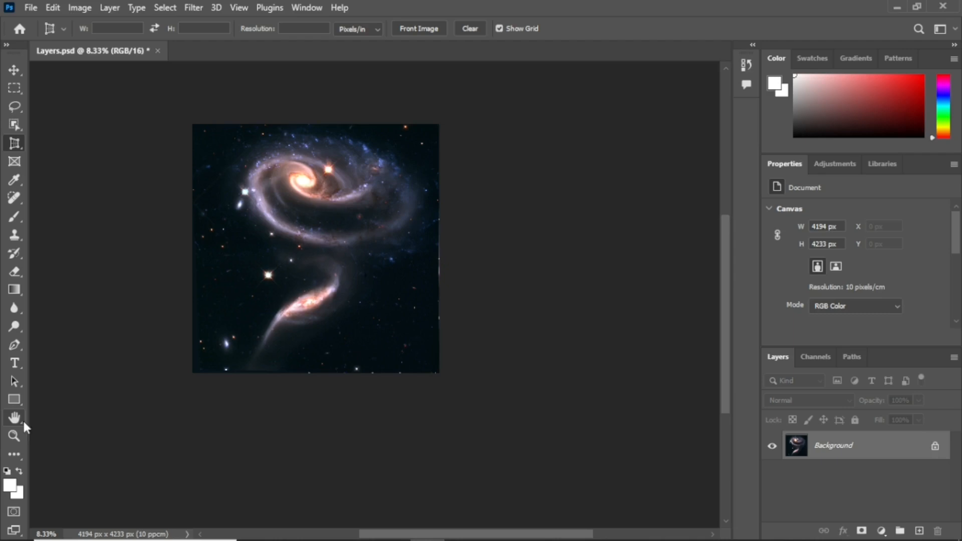
# - Examine the cropped color galaxy image enlarged to fill the window and fitted as a whole
pyautogui.click(14, 435)
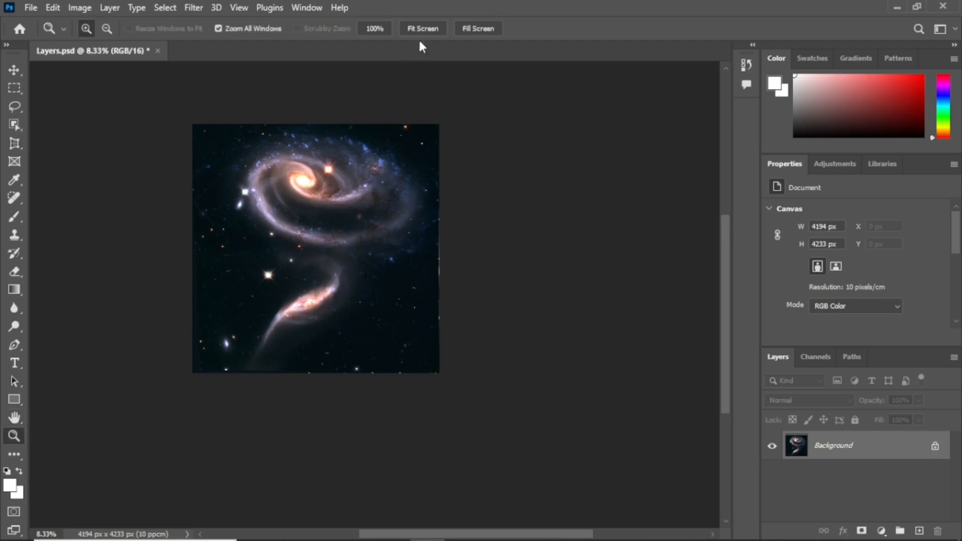
pyautogui.click(466, 30)
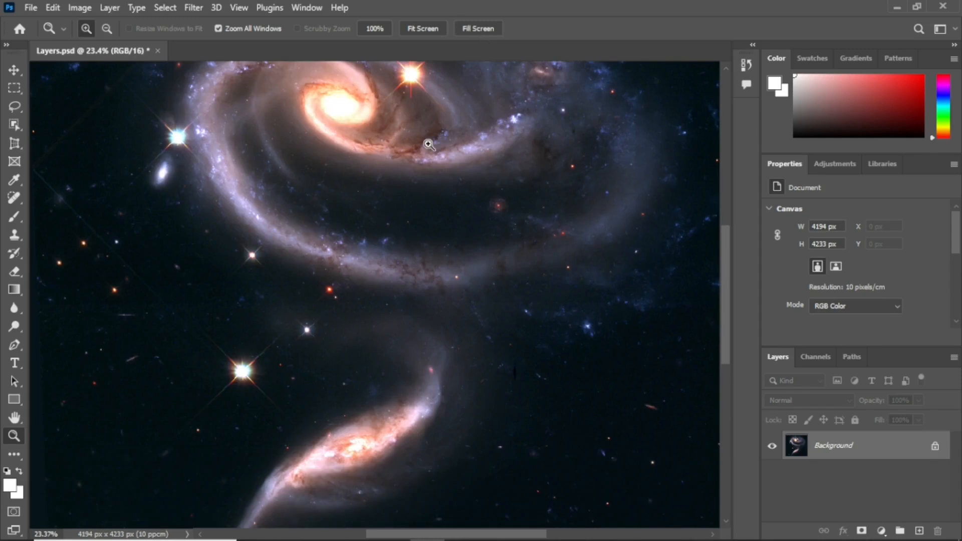
pyautogui.click(14, 417)
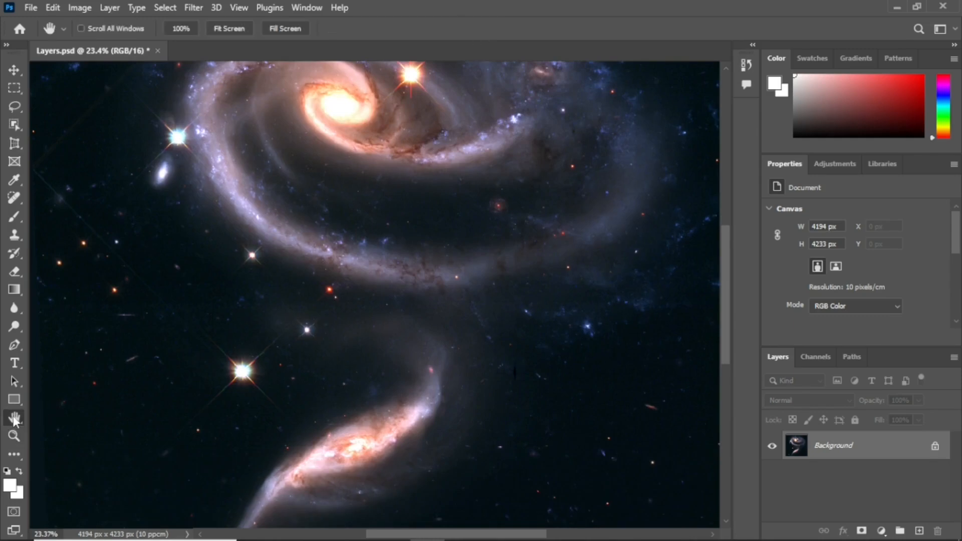
pyautogui.moveTo(232, 268); pyautogui.dragTo(298, 349)
pyautogui.moveTo(435, 209); pyautogui.dragTo(371, 247)
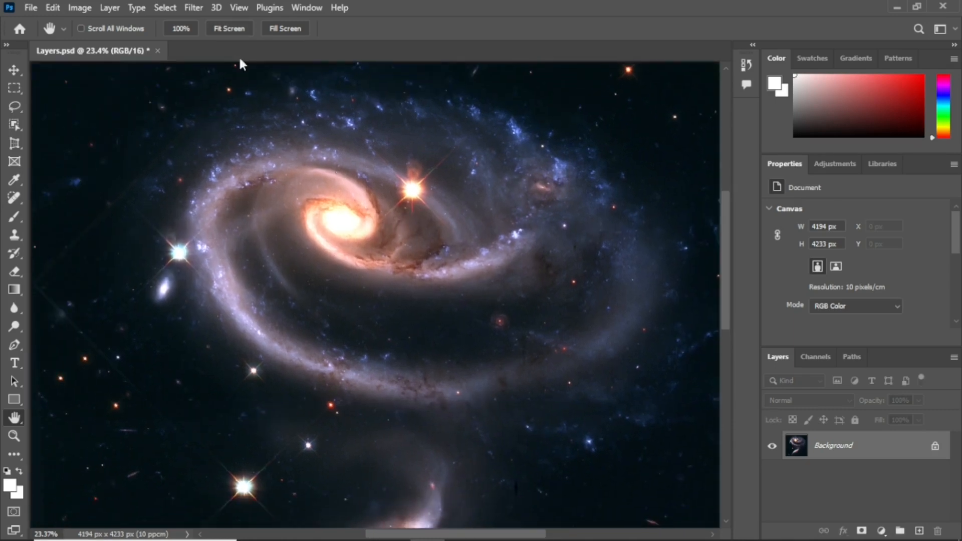
pyautogui.click(288, 28)
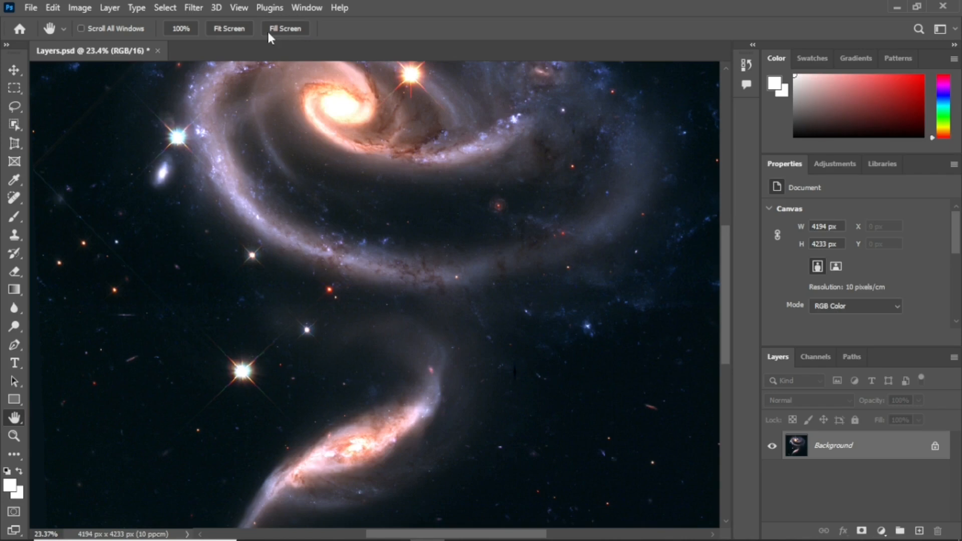
pyautogui.click(234, 27)
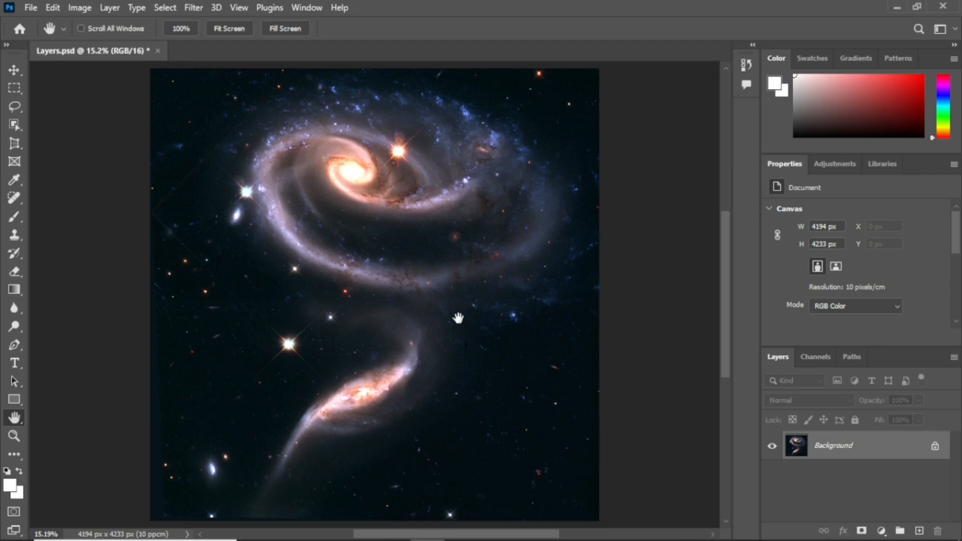
# - Open the Layers1 PSD file from the EXPORT LAYERS folder
pyautogui.click(31, 8)
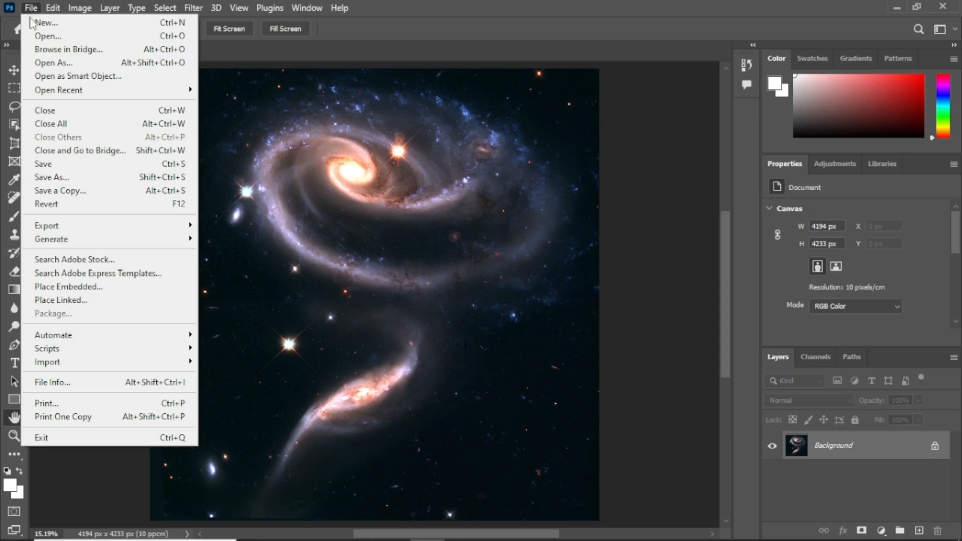
pyautogui.click(44, 36)
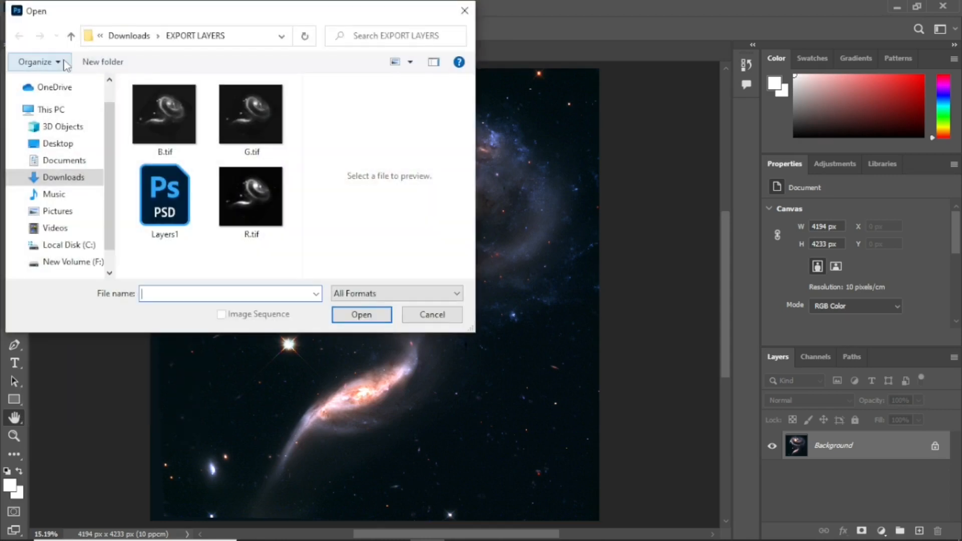
pyautogui.click(165, 187)
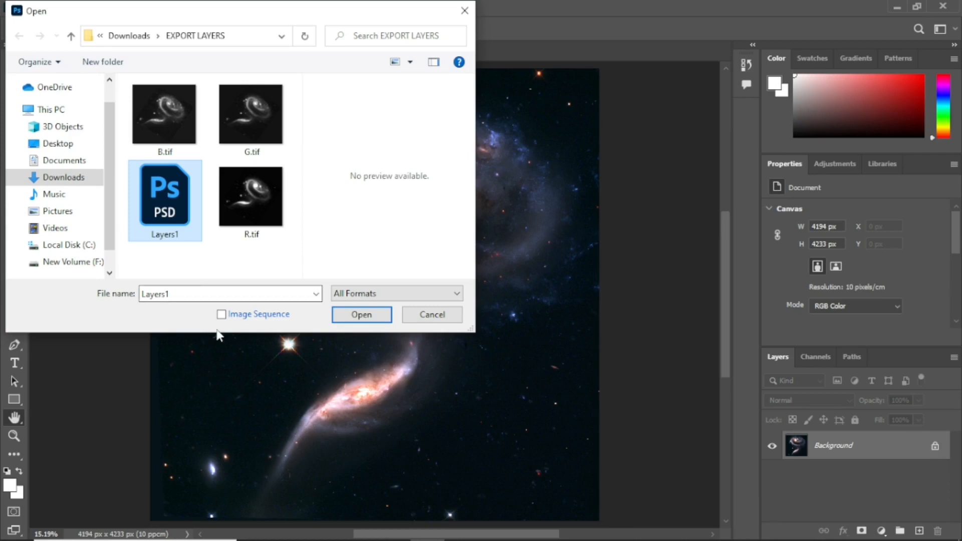
pyautogui.click(342, 321)
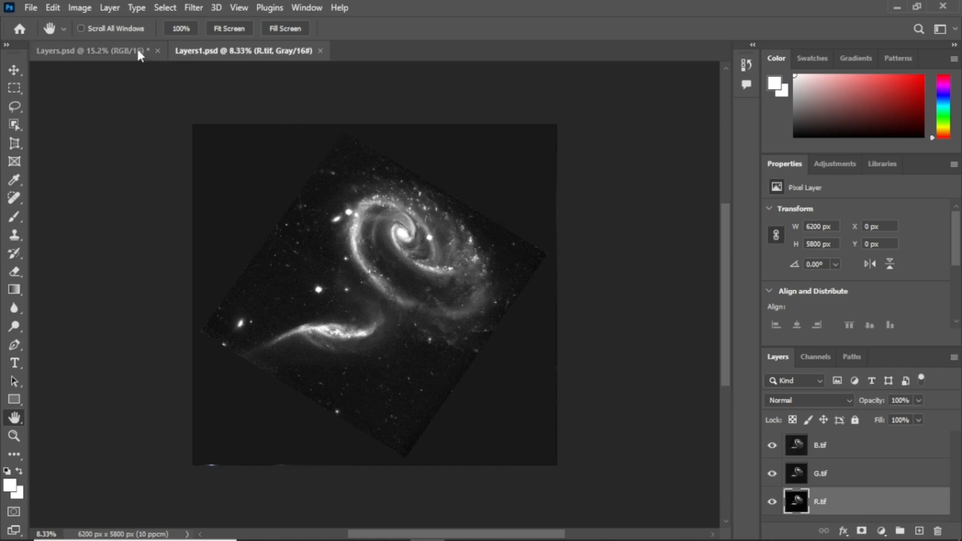
# - Convert the Layers1.psd document to RGB Color mode without merging its layers
pyautogui.click(80, 8)
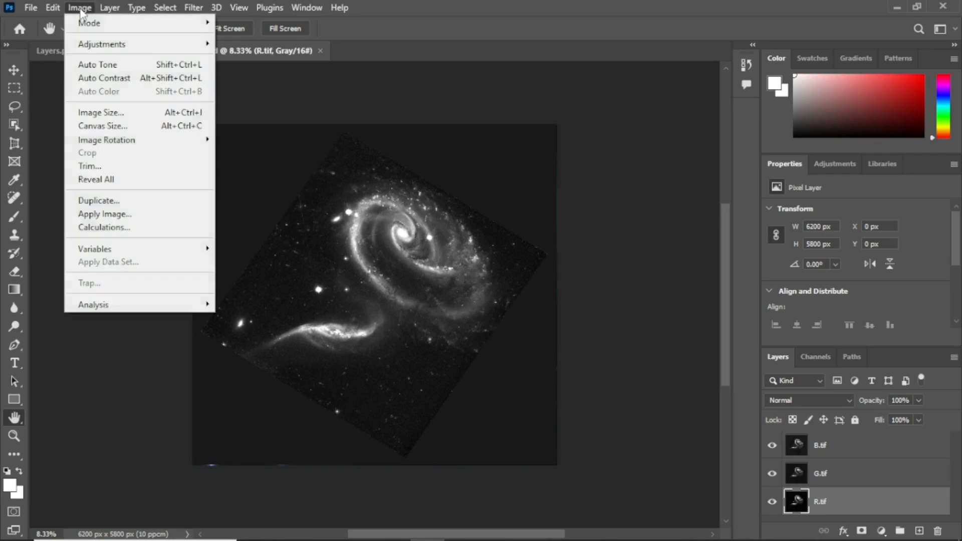
pyautogui.moveTo(148, 23)
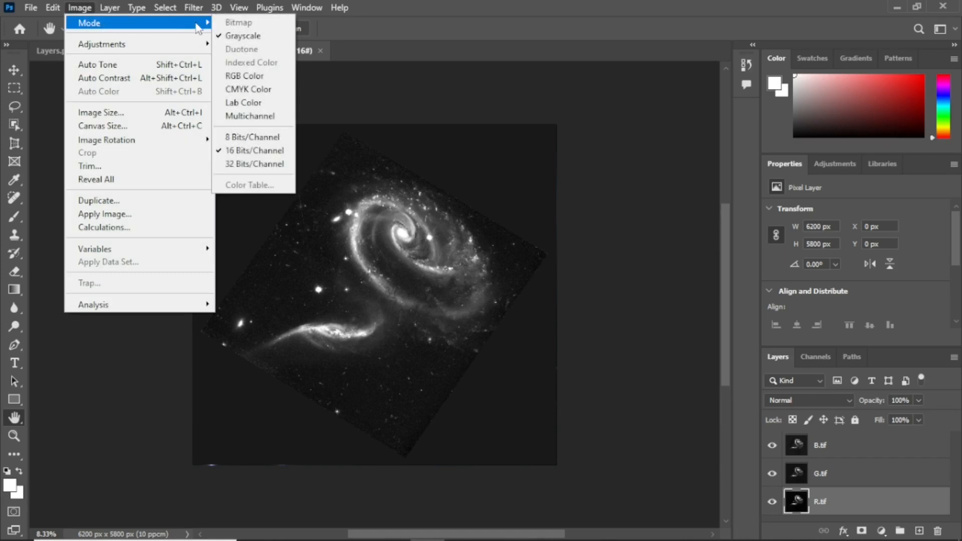
pyautogui.click(251, 76)
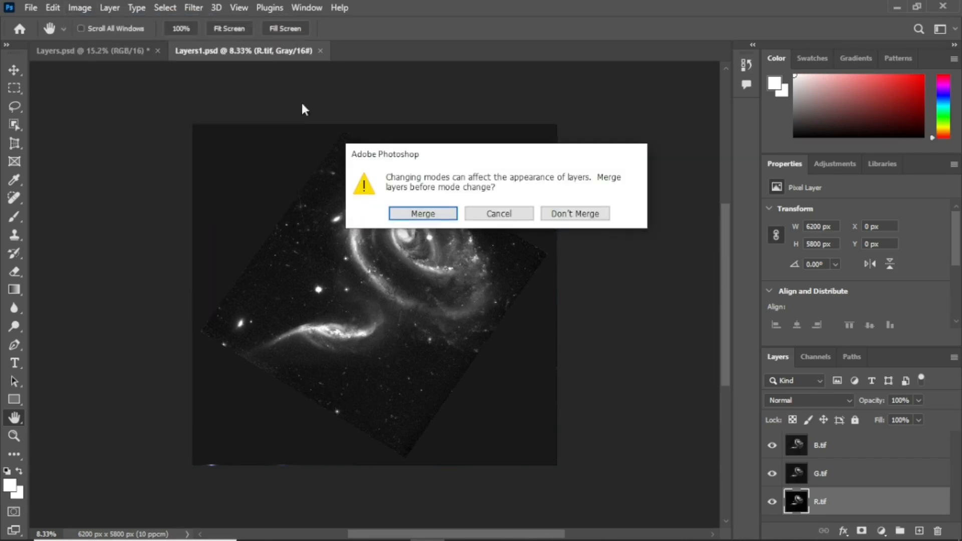
pyautogui.click(572, 216)
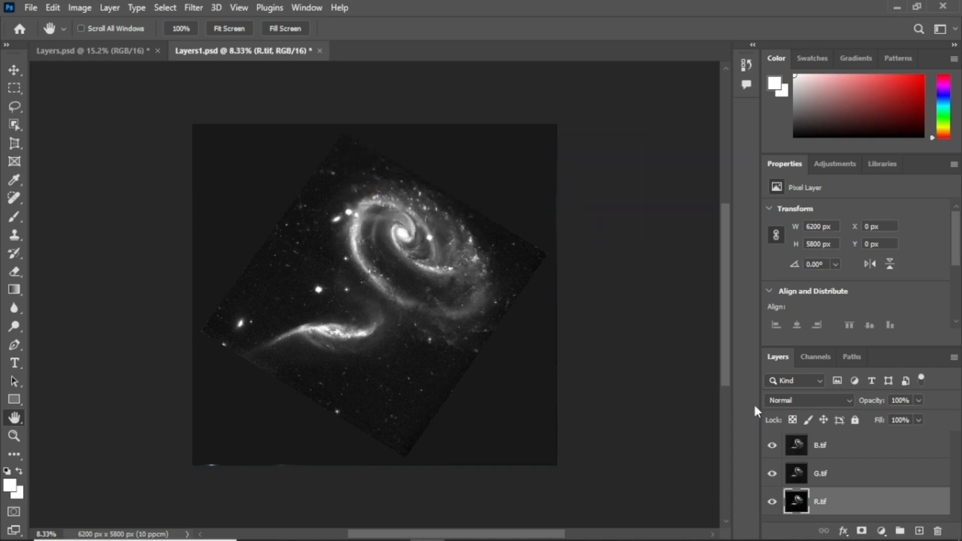
# - Add a Hue/Saturation adjustment layer above R.tif, using the previous layer to create a clipping mask
pyautogui.click(114, 9)
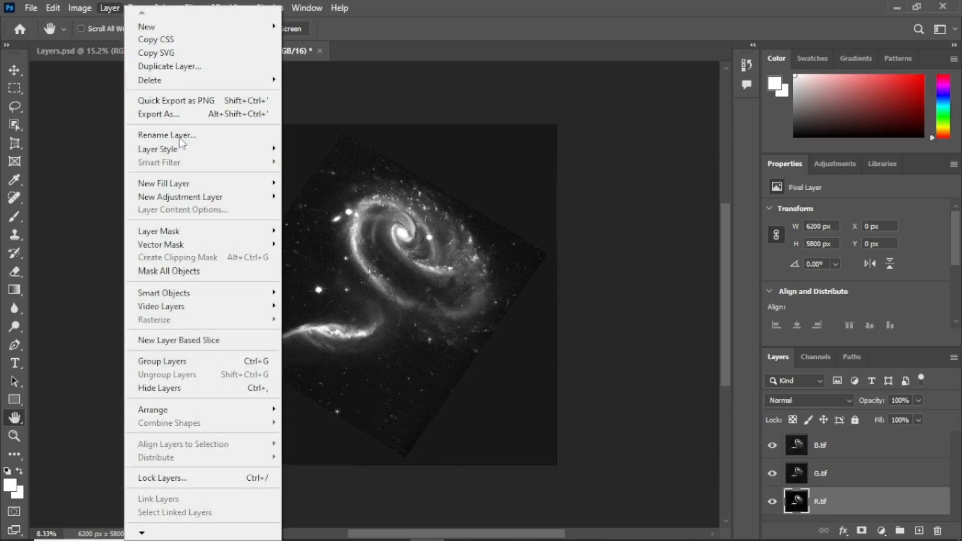
pyautogui.moveTo(225, 202)
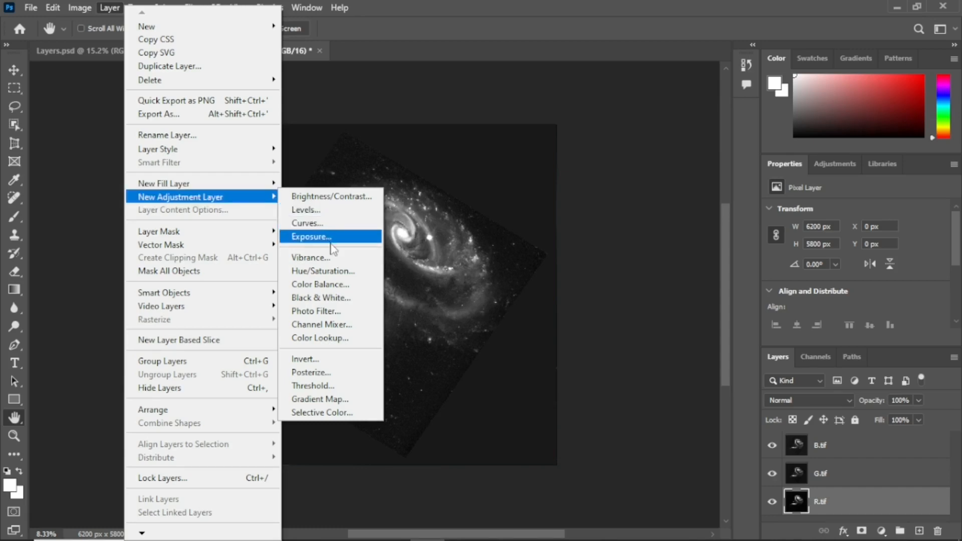
pyautogui.click(337, 272)
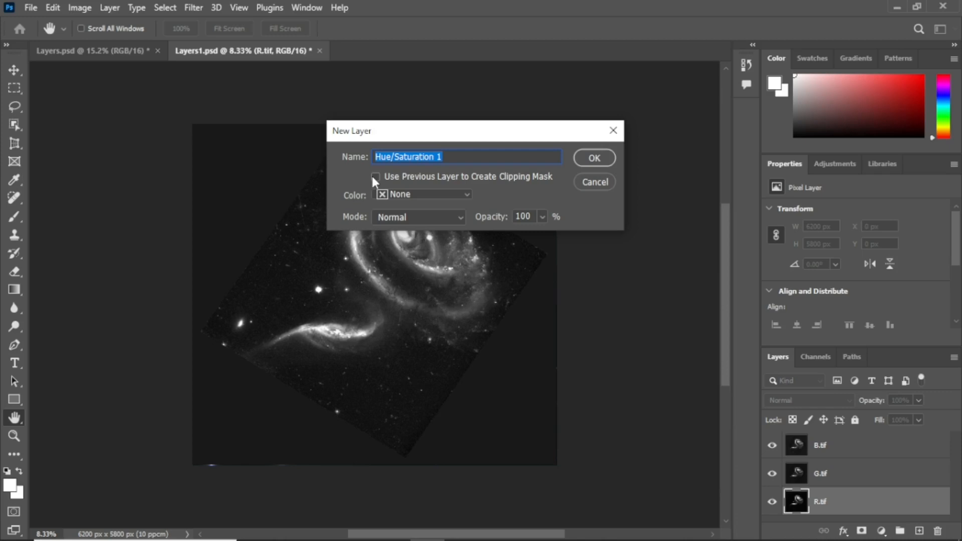
pyautogui.click(377, 176)
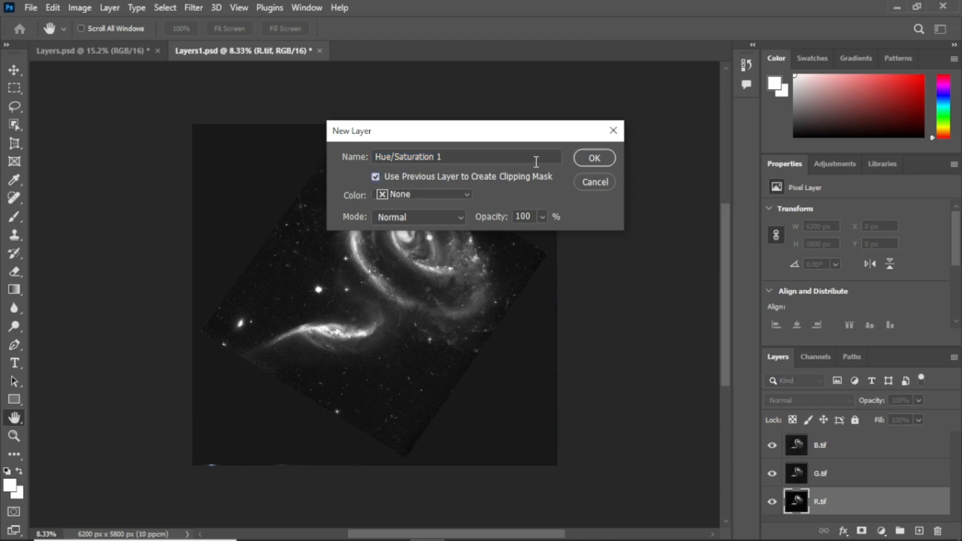
pyautogui.click(594, 159)
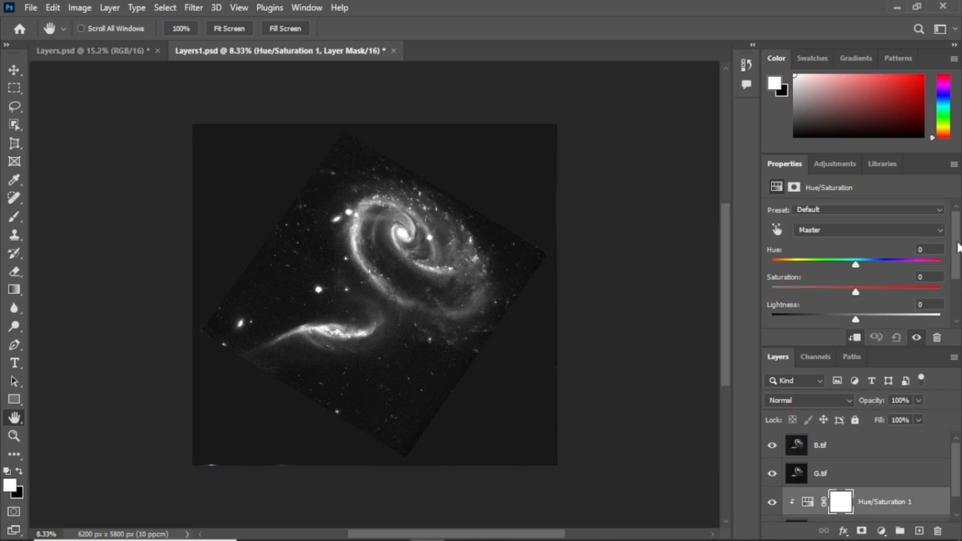
# - Enable Colorize for the Hue/Saturation adjustment clipped to the R.tif layer
pyautogui.scroll(-2, 955, 247)
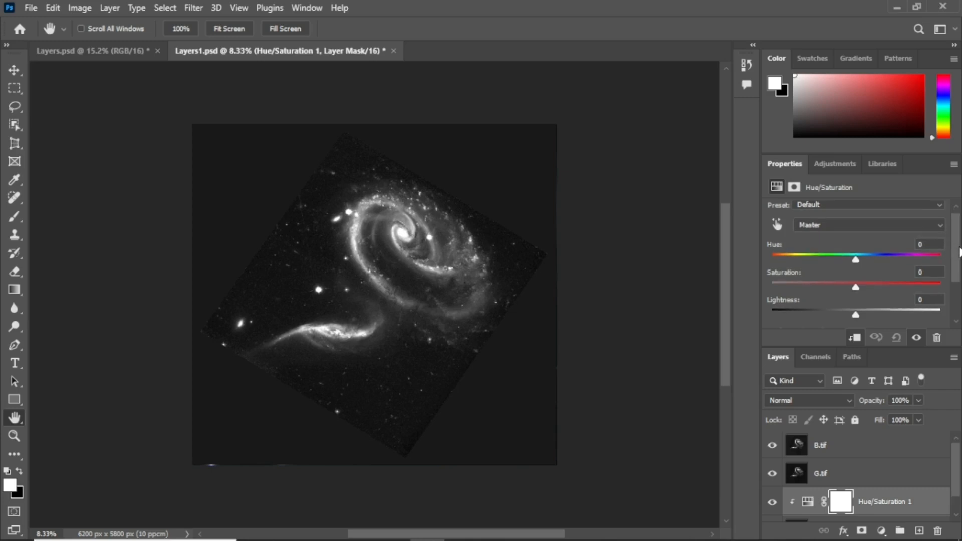
pyautogui.scroll(-2, 955, 247)
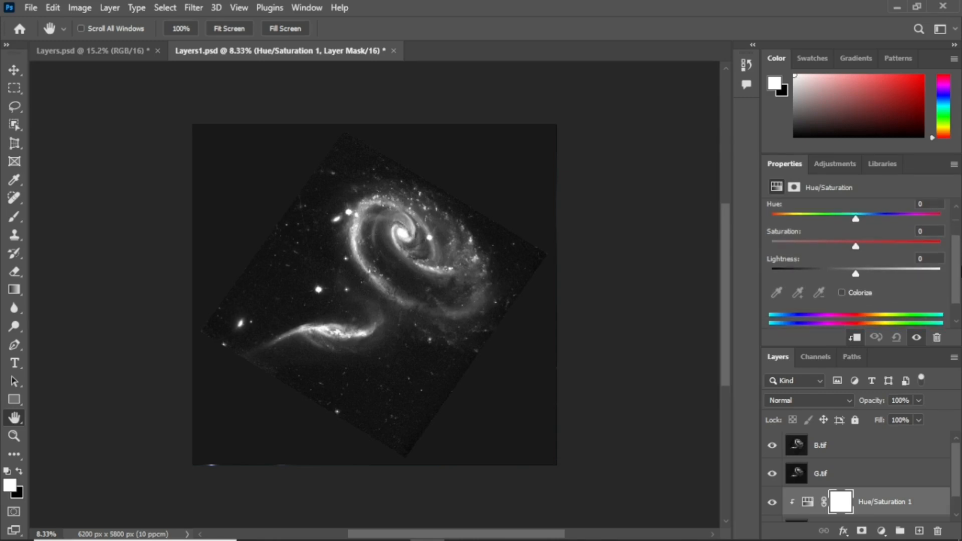
pyautogui.click(842, 293)
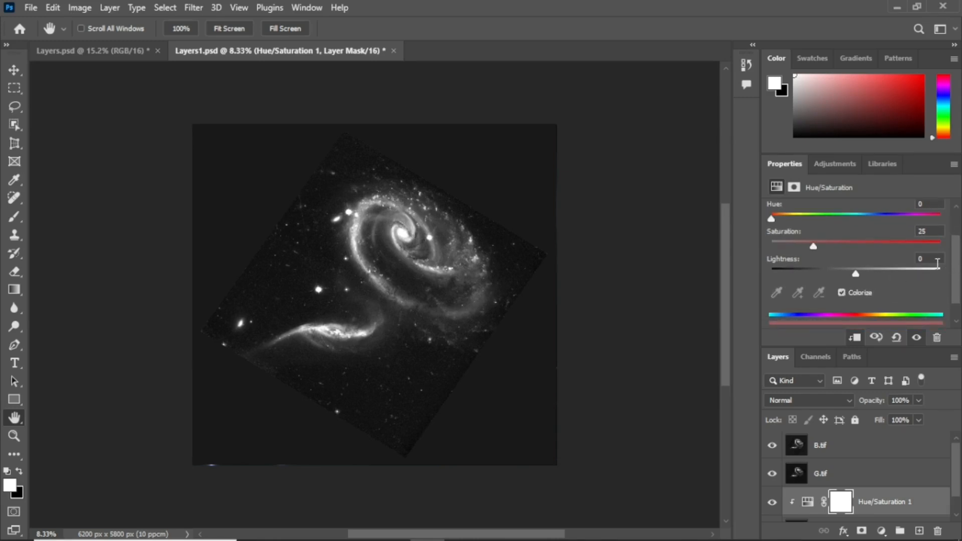
pyautogui.scroll(-1, 958, 282)
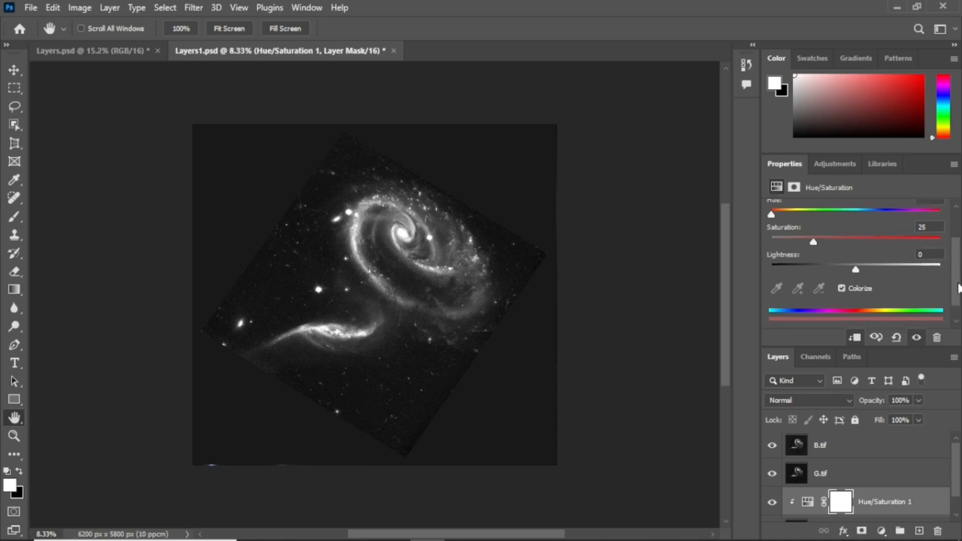
pyautogui.scroll(-1, 959, 481)
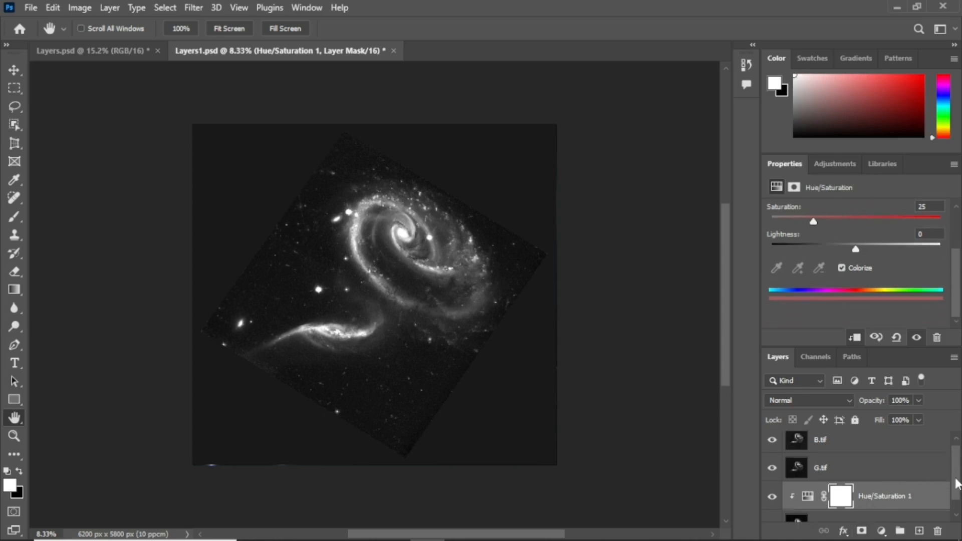
# - Hide the G.tif and B.tif layers so only the colorized R.tif layer shows
pyautogui.scroll(1, 853, 481)
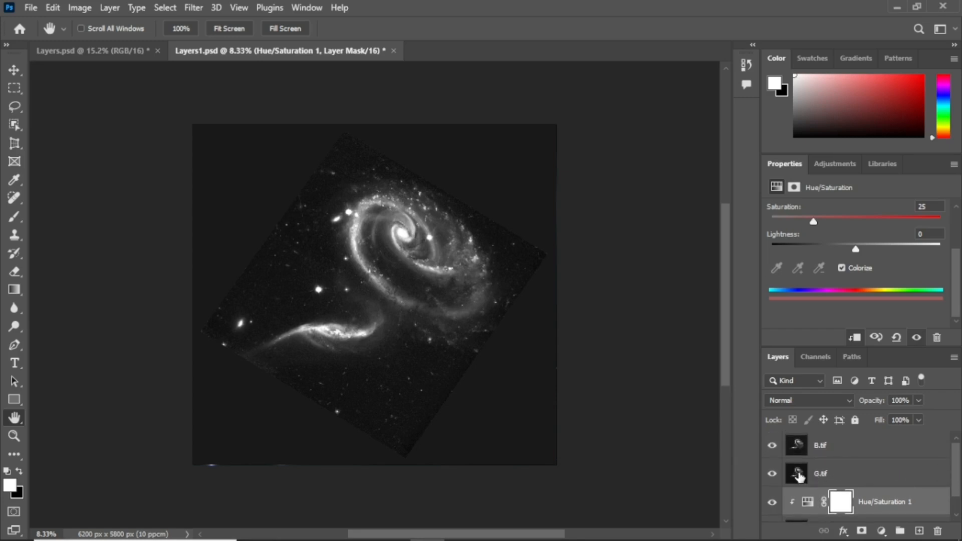
pyautogui.click(773, 474)
pyautogui.click(772, 445)
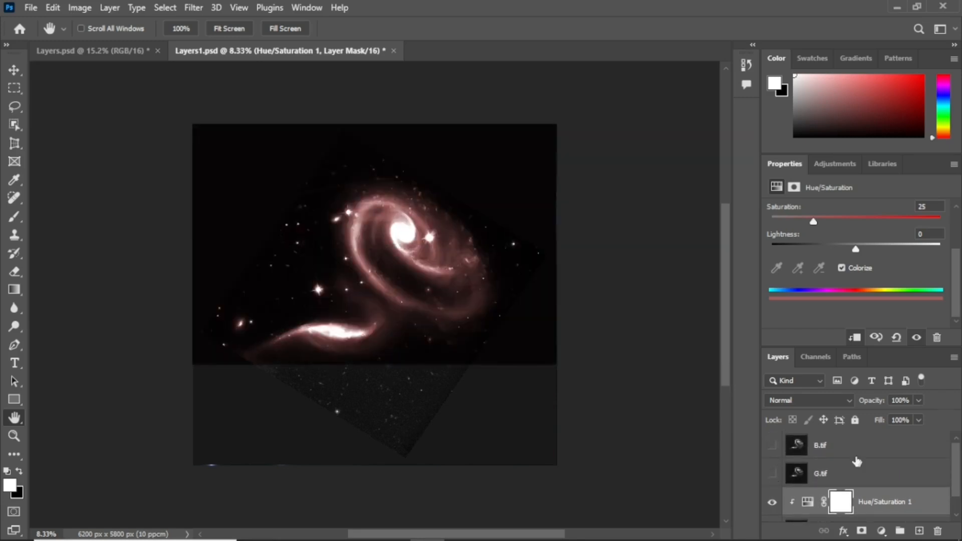
pyautogui.scroll(-1, 857, 477)
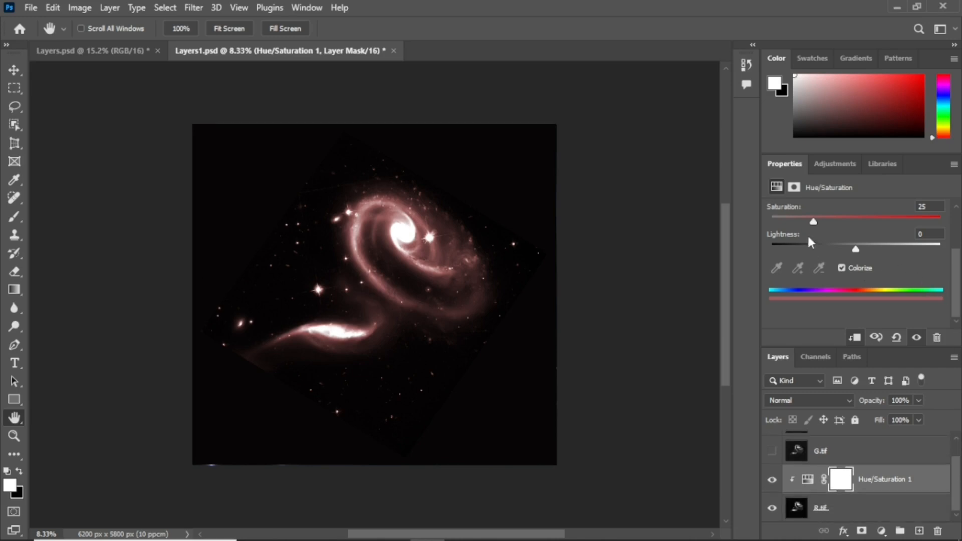
# - Set the R.tif layer's Hue/Saturation adjustment to Saturation 100 and Lightness -50
pyautogui.moveTo(959, 260); pyautogui.dragTo(957, 220)
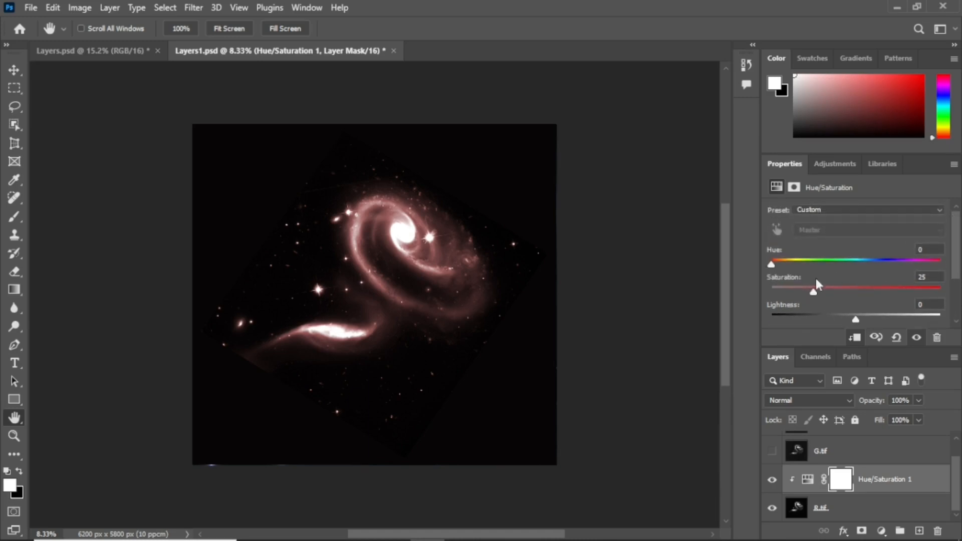
pyautogui.press('BackSpace')
pyautogui.press('BackSpace')
pyautogui.write('1')
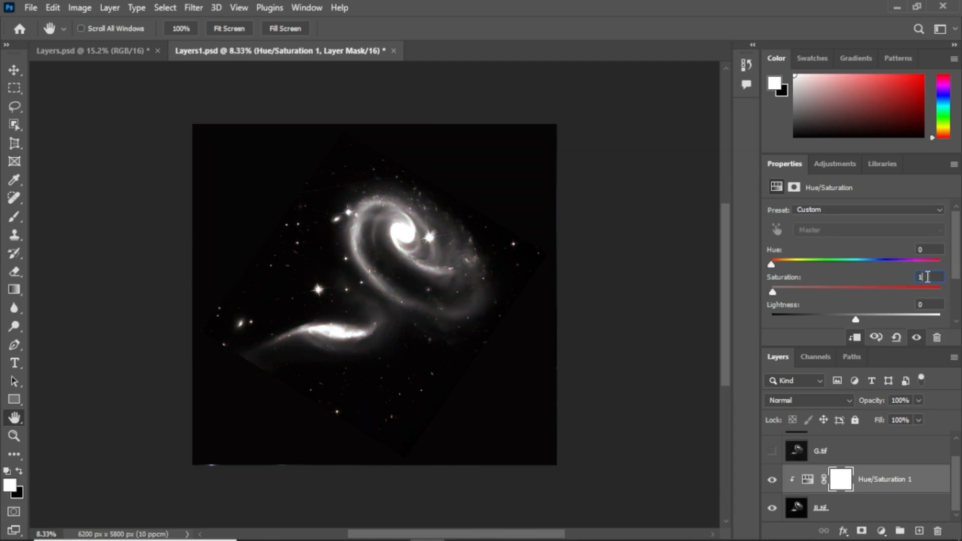
pyautogui.write('00')
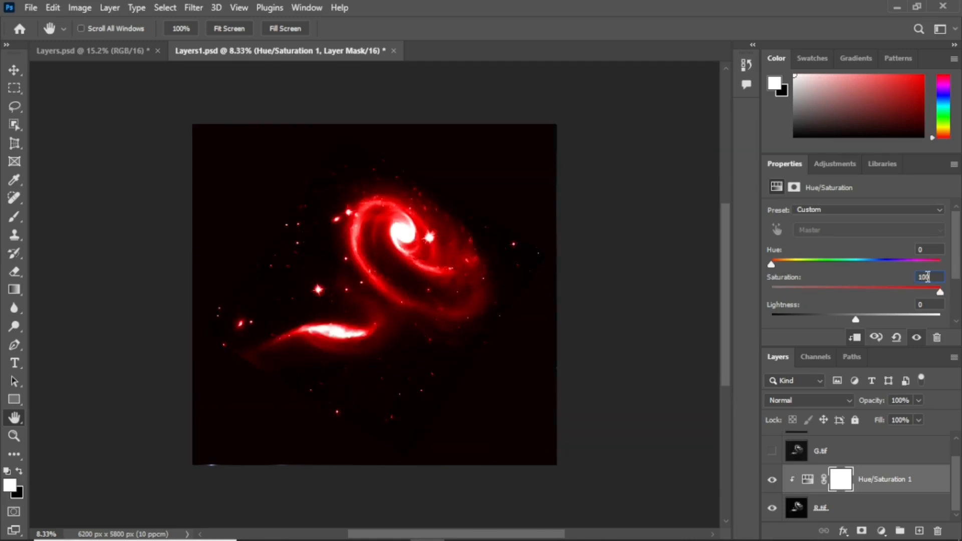
pyautogui.click(933, 303)
pyautogui.write('-50')
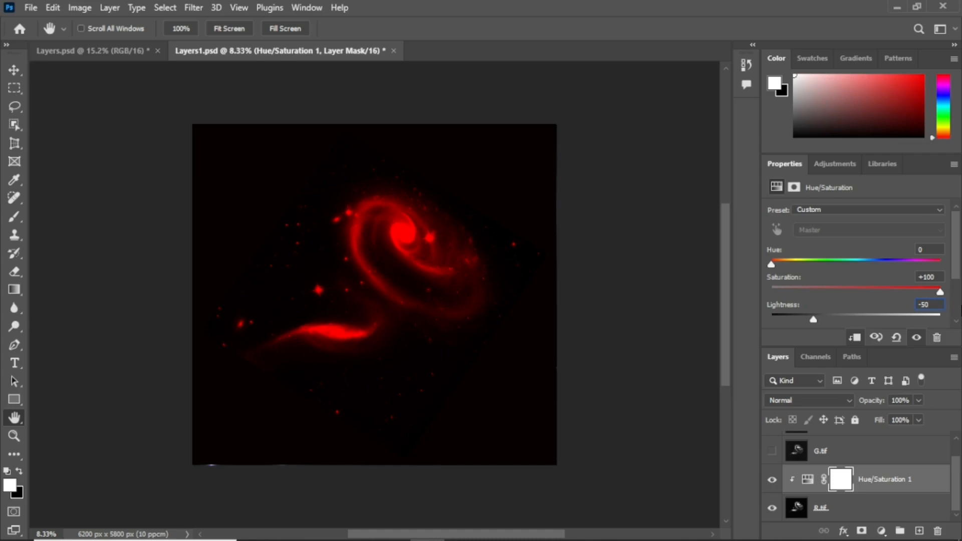
# - Show the G.tif layer and hide both R.tif and its Hue/Saturation 1 adjustment
pyautogui.moveTo(959, 484); pyautogui.dragTo(959, 474)
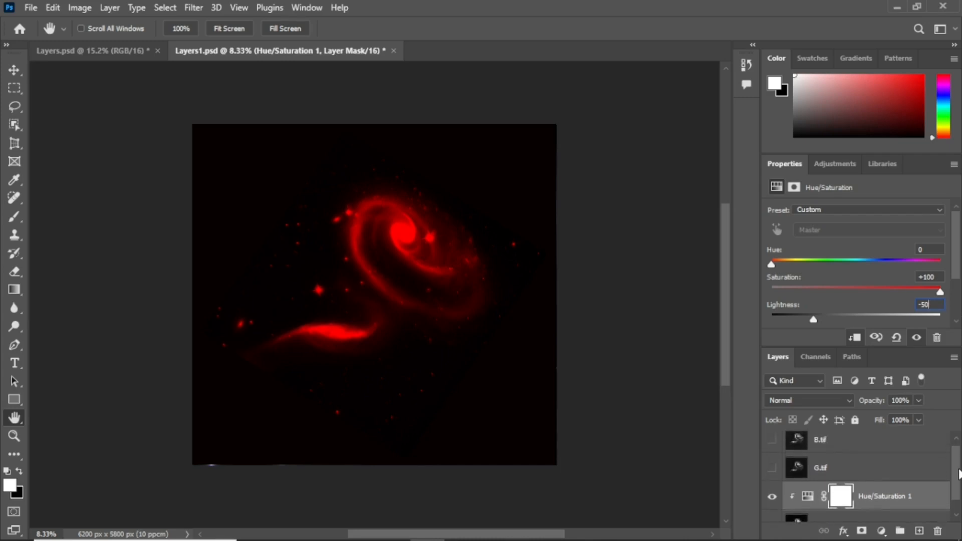
pyautogui.click(772, 469)
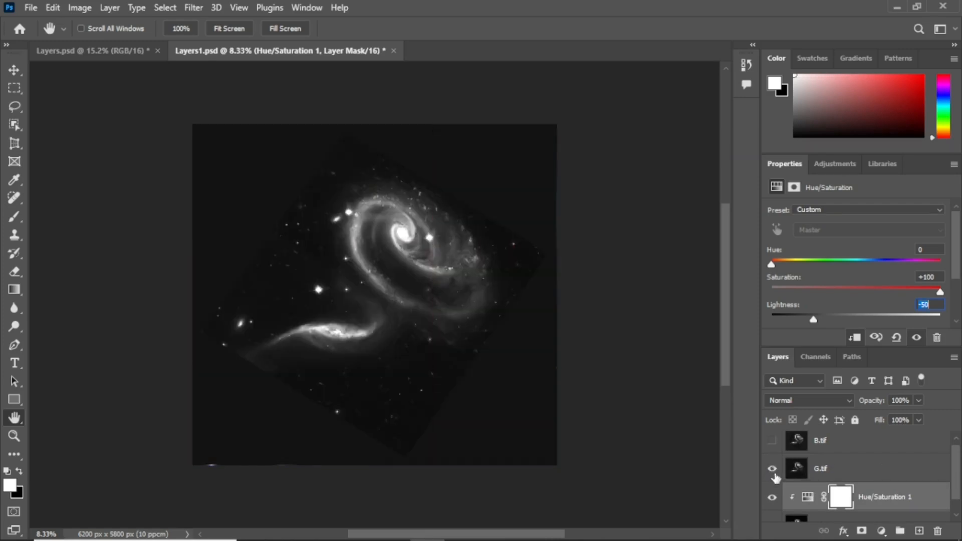
pyautogui.click(773, 497)
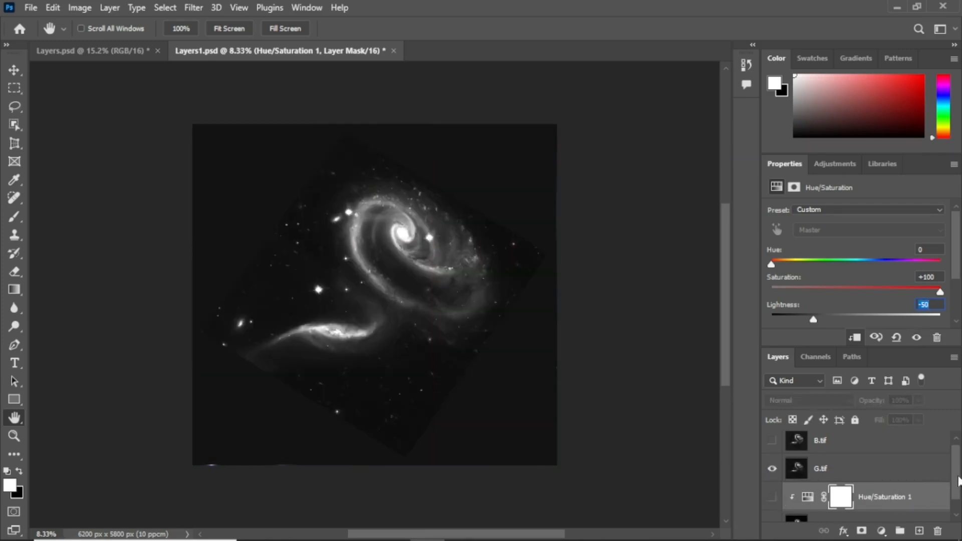
pyautogui.moveTo(958, 477); pyautogui.dragTo(958, 488)
pyautogui.click(773, 508)
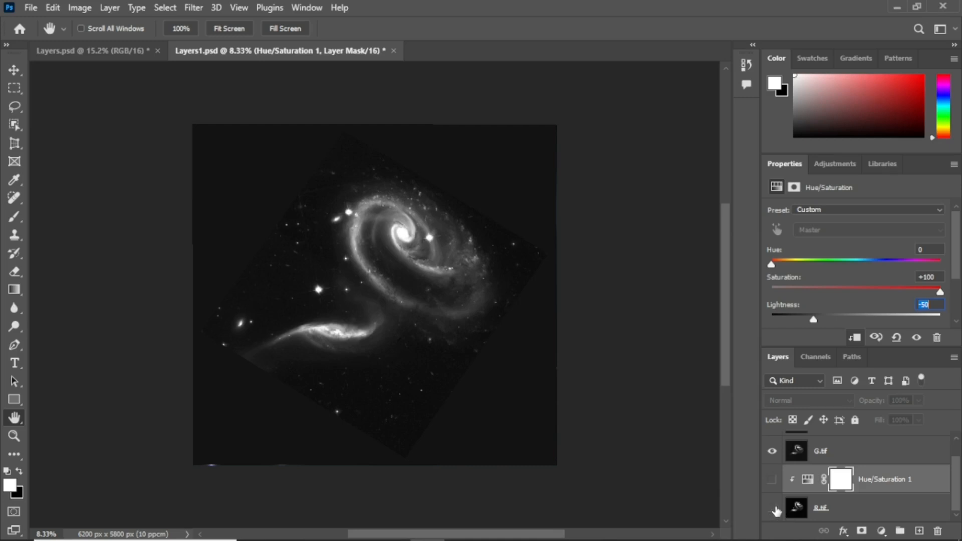
# - Add a Hue/Saturation adjustment layer above G.tif, using the previous layer to create a clipping mask
pyautogui.scroll(1, 929, 478)
pyautogui.click(882, 477)
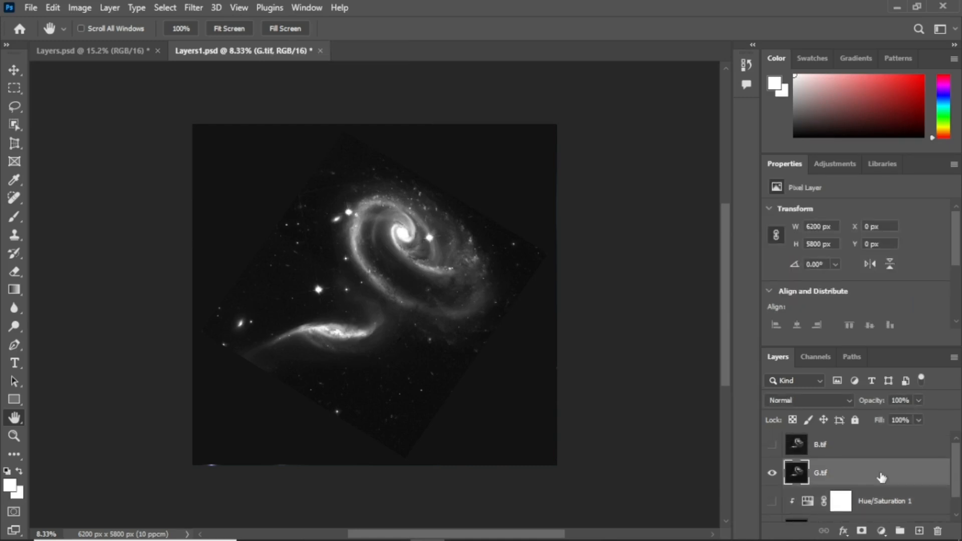
pyautogui.click(109, 8)
pyautogui.moveTo(210, 201)
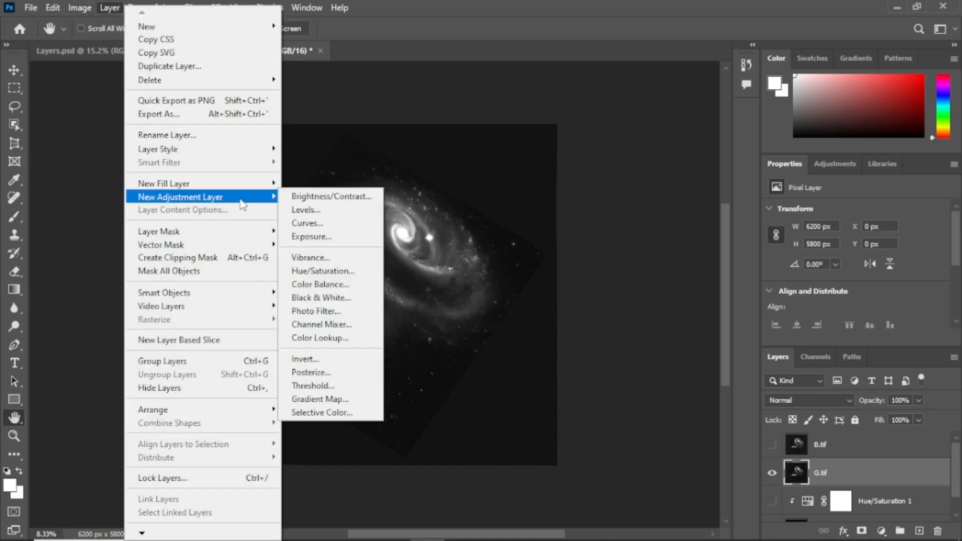
pyautogui.click(347, 275)
pyautogui.click(376, 177)
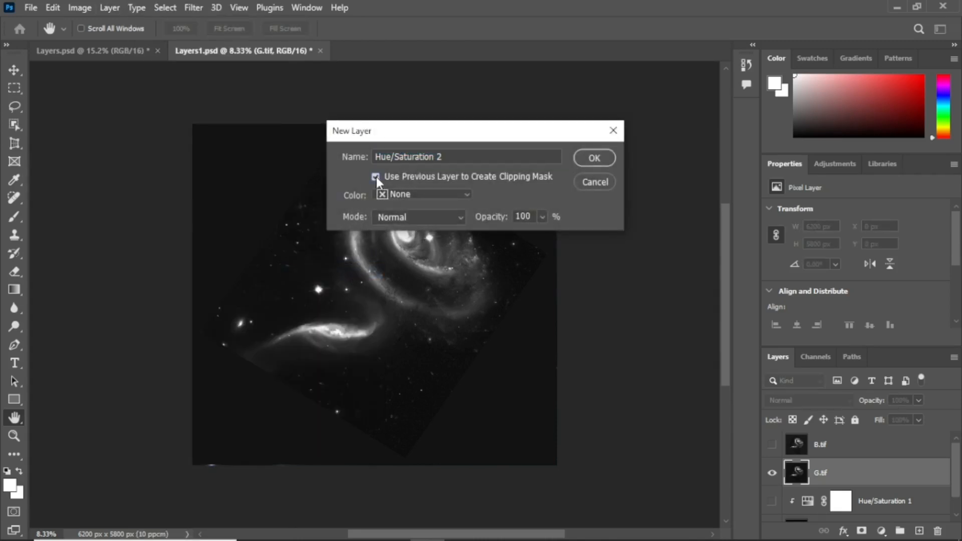
pyautogui.click(599, 158)
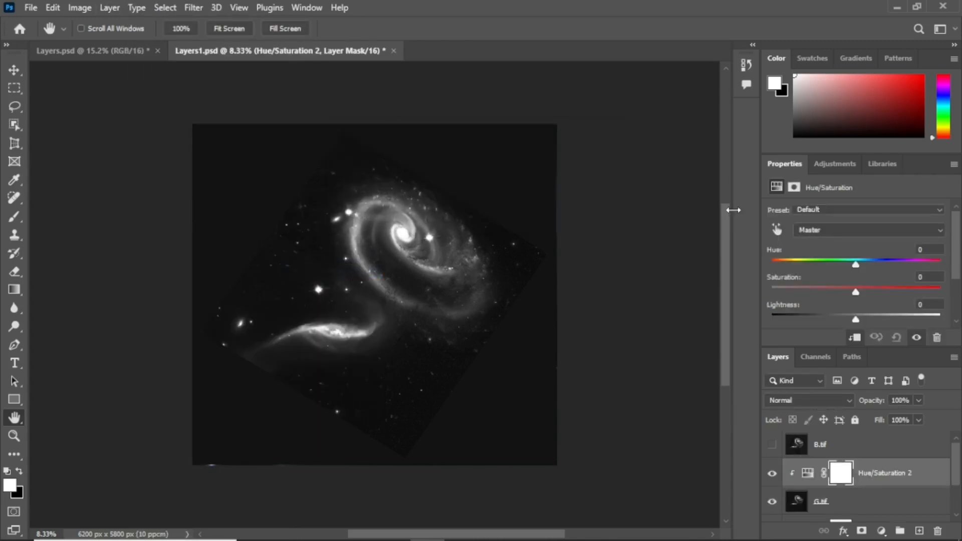
# - Colorize the G.tif layer's Hue/Saturation adjustment with Hue 120, Saturation 100 and Lightness -50
pyautogui.moveTo(955, 246); pyautogui.dragTo(954, 287)
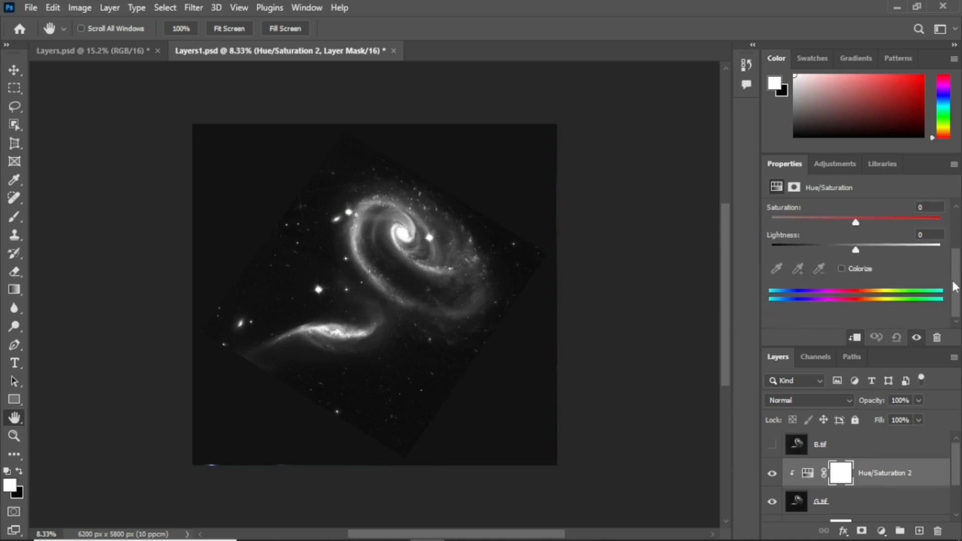
pyautogui.click(841, 269)
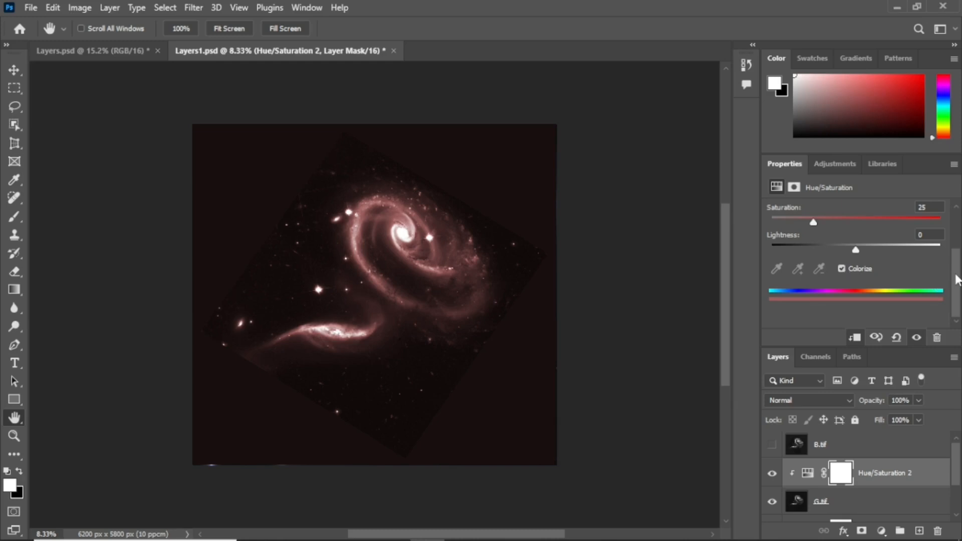
pyautogui.scroll(3, 928, 241)
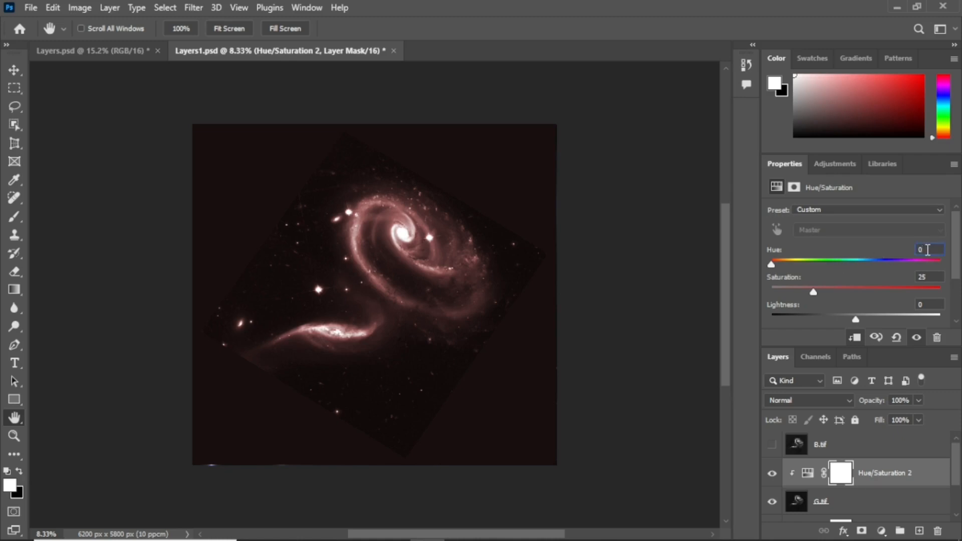
pyautogui.write('120')
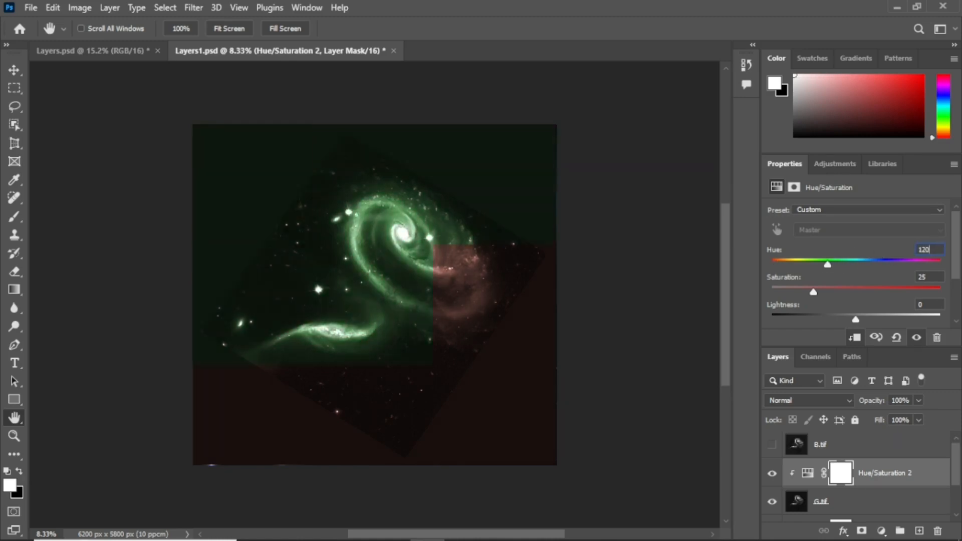
pyautogui.click(934, 274)
pyautogui.press('BackSpace')
pyautogui.write('100')
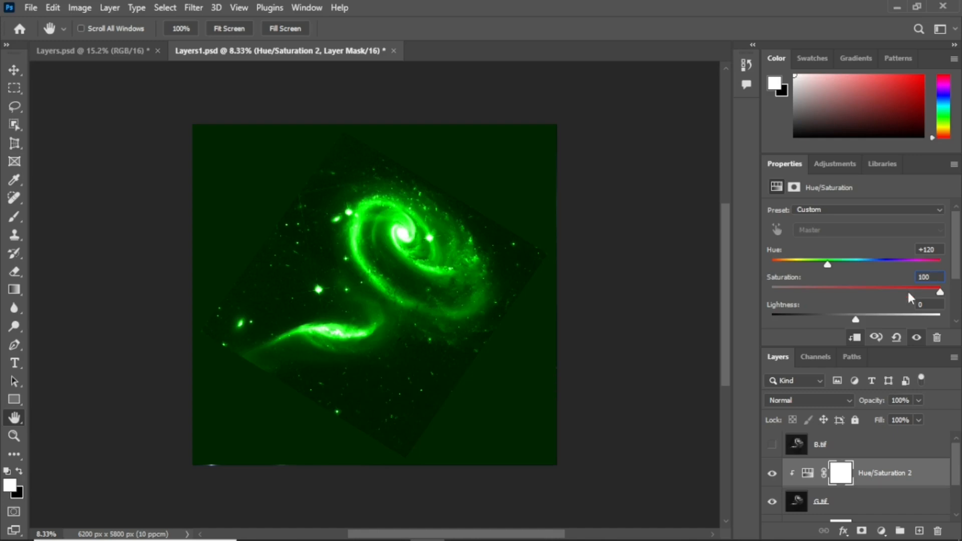
pyautogui.click(934, 304)
pyautogui.write('-50')
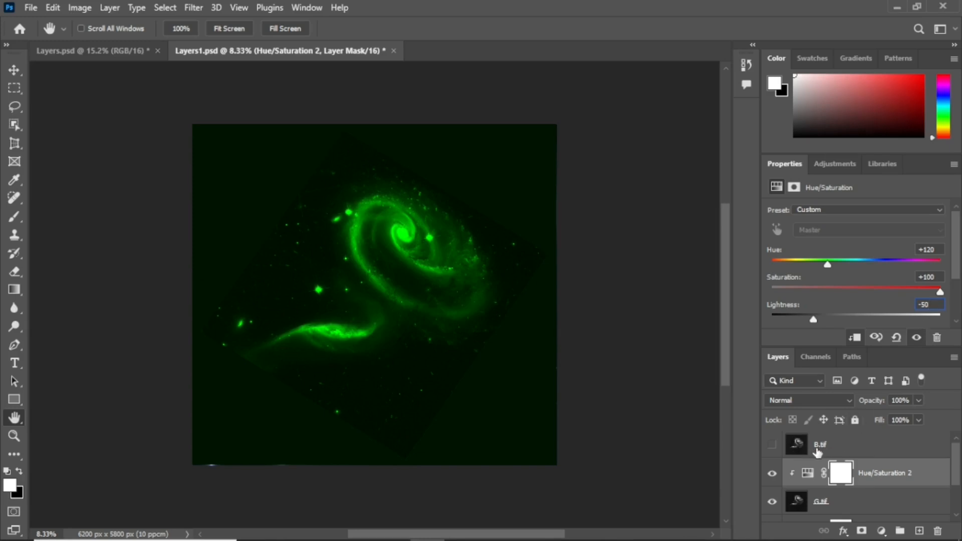
pyautogui.press('Return')
# - Show the B.tif layer and hide both G.tif and its Hue/Saturation 2 adjustment
pyautogui.click(775, 447)
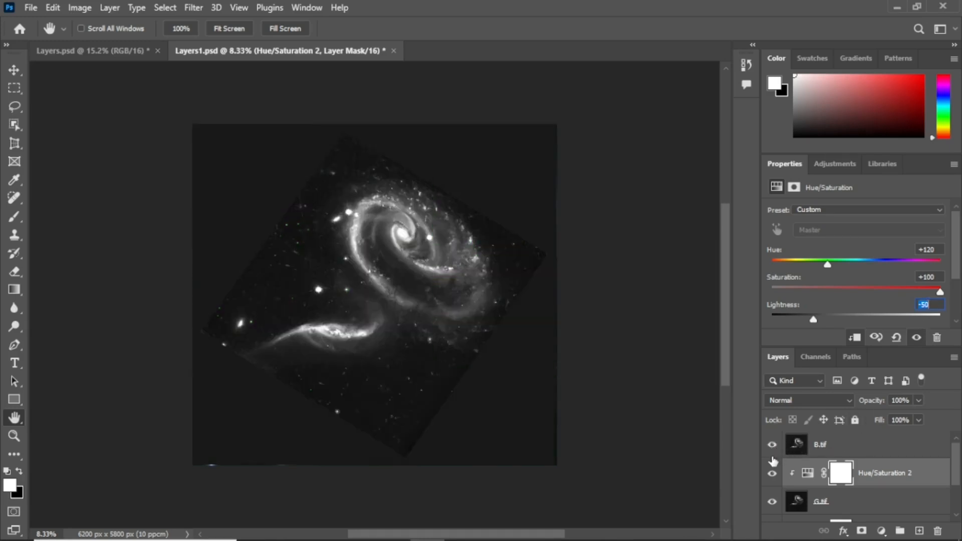
pyautogui.click(773, 473)
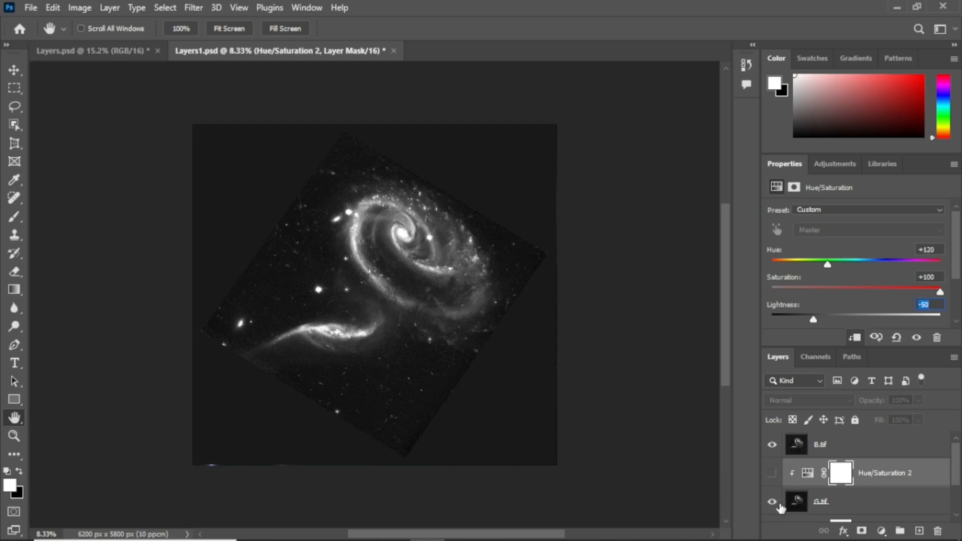
pyautogui.click(772, 502)
# - Add a Hue/Saturation adjustment layer above B.tif, using the previous layer to create a clipping mask
pyautogui.moveTo(957, 465); pyautogui.dragTo(959, 459)
pyautogui.click(874, 446)
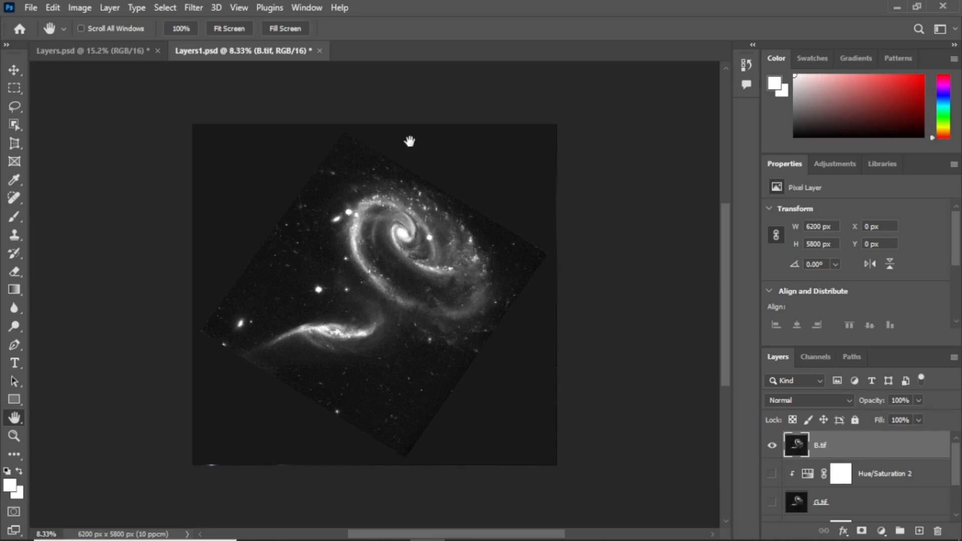
pyautogui.click(111, 8)
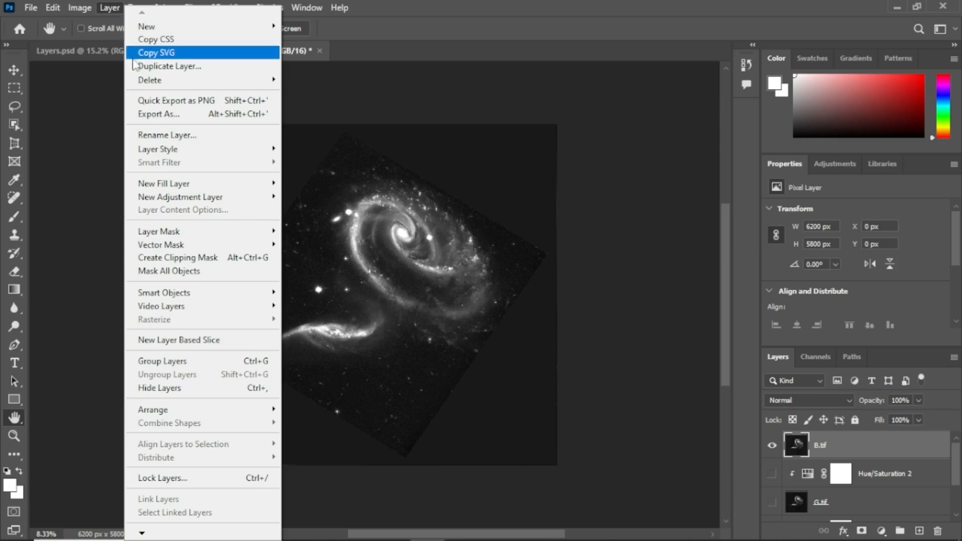
pyautogui.moveTo(222, 200)
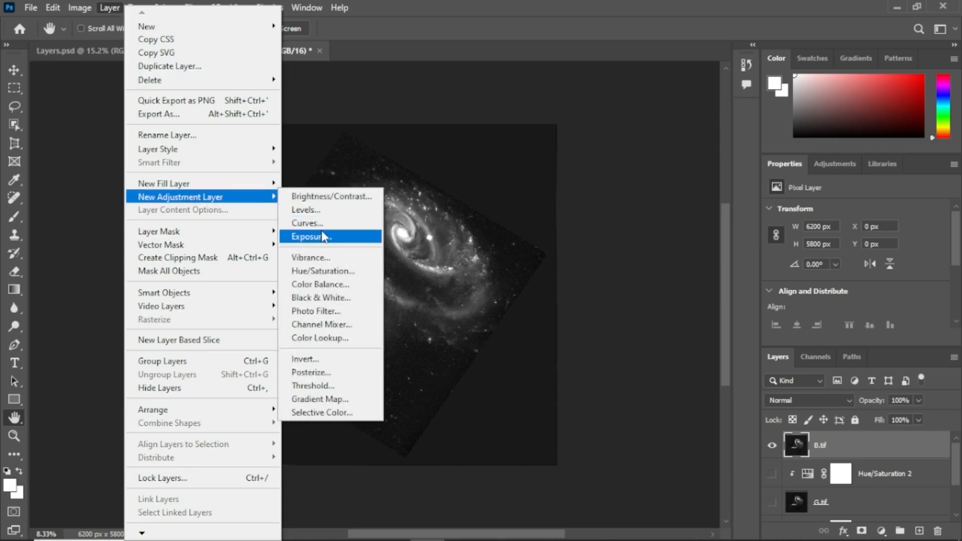
pyautogui.click(343, 272)
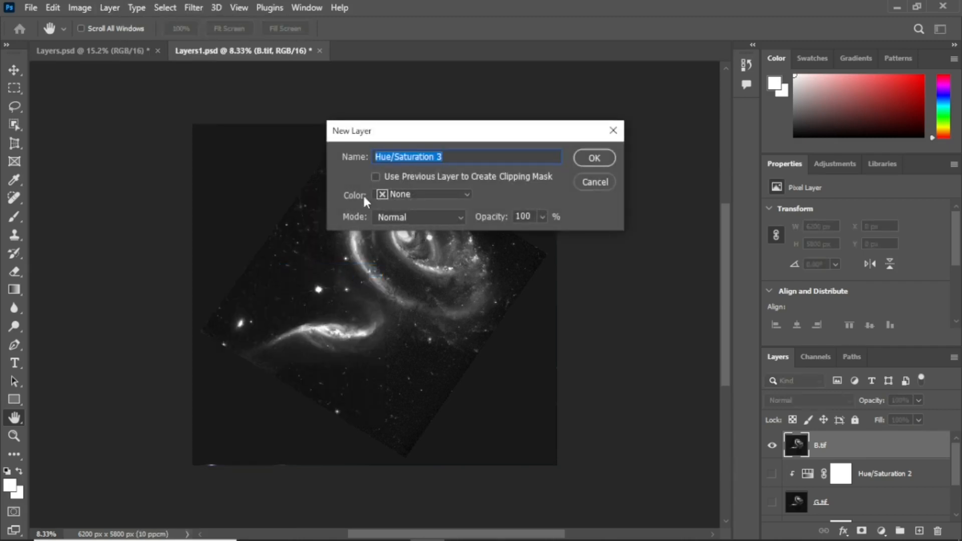
pyautogui.click(376, 178)
pyautogui.click(592, 158)
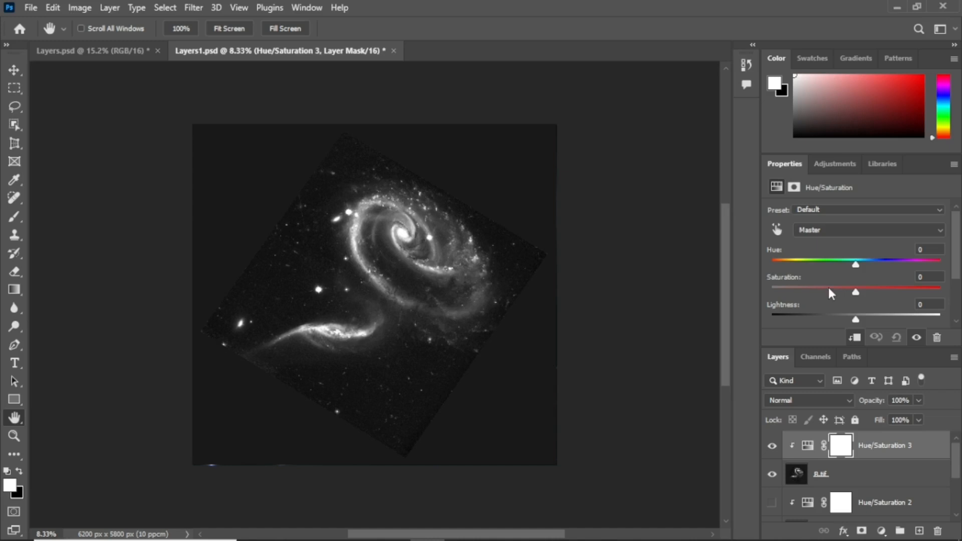
# - Colorize the B.tif layer's Hue/Saturation adjustment with Hue 240, Saturation 100 and Lightness -50
pyautogui.scroll(-3, 833, 286)
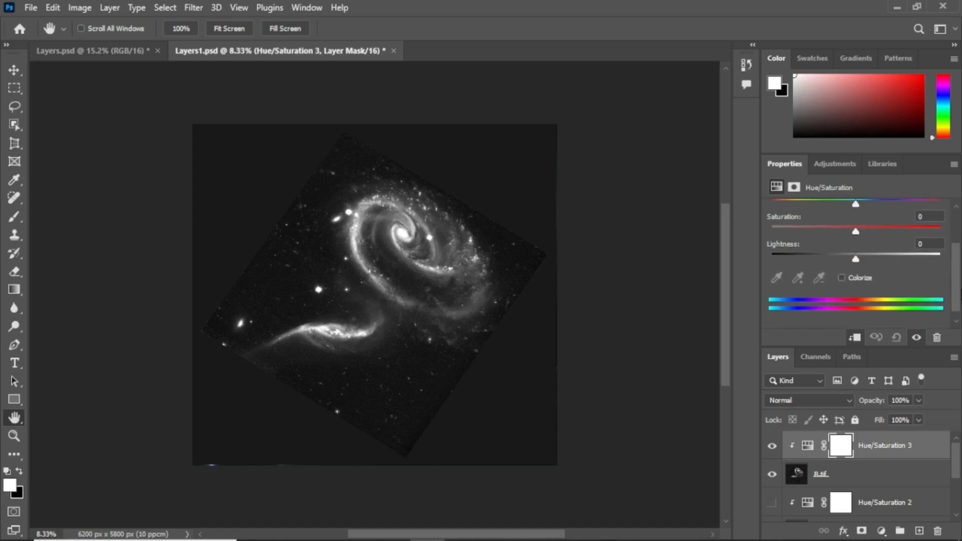
pyautogui.click(842, 282)
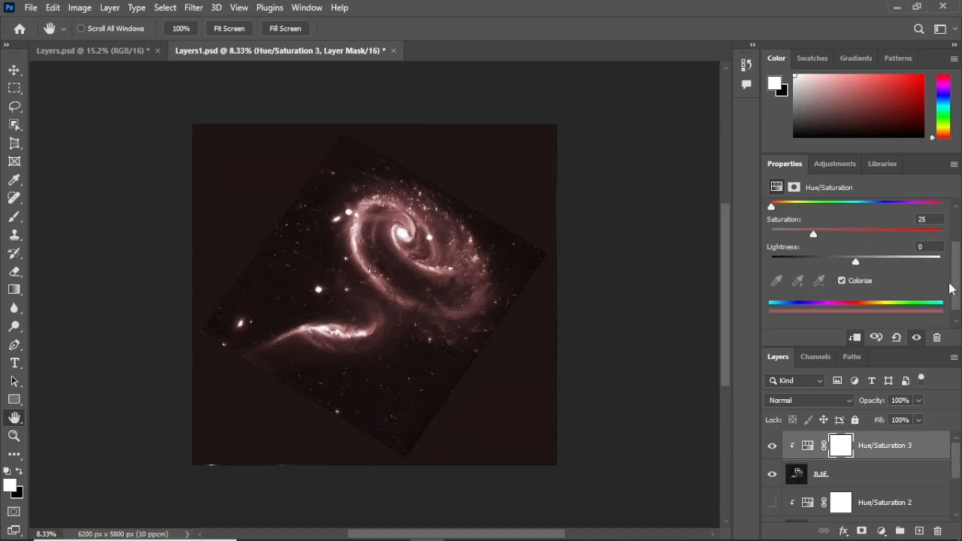
pyautogui.scroll(3, 843, 278)
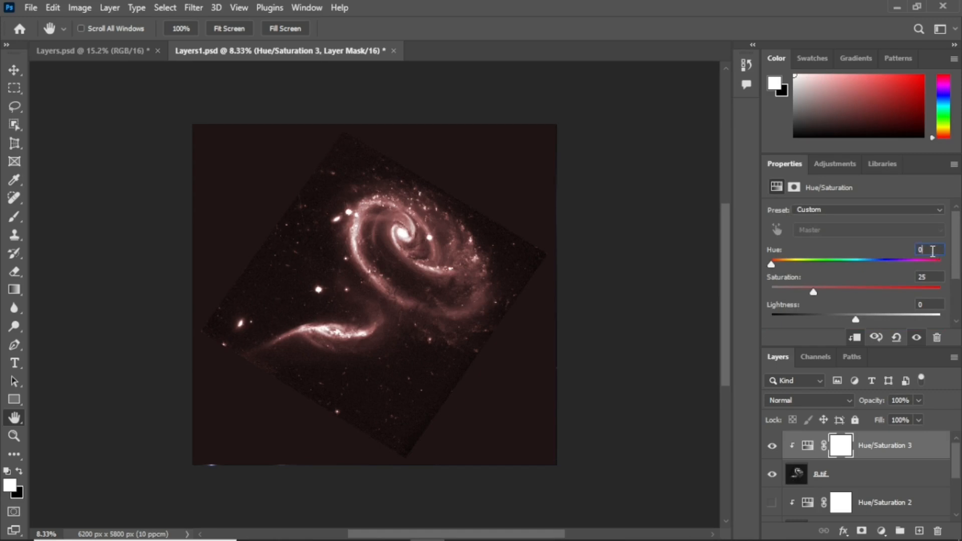
pyautogui.click(922, 249)
pyautogui.write('240')
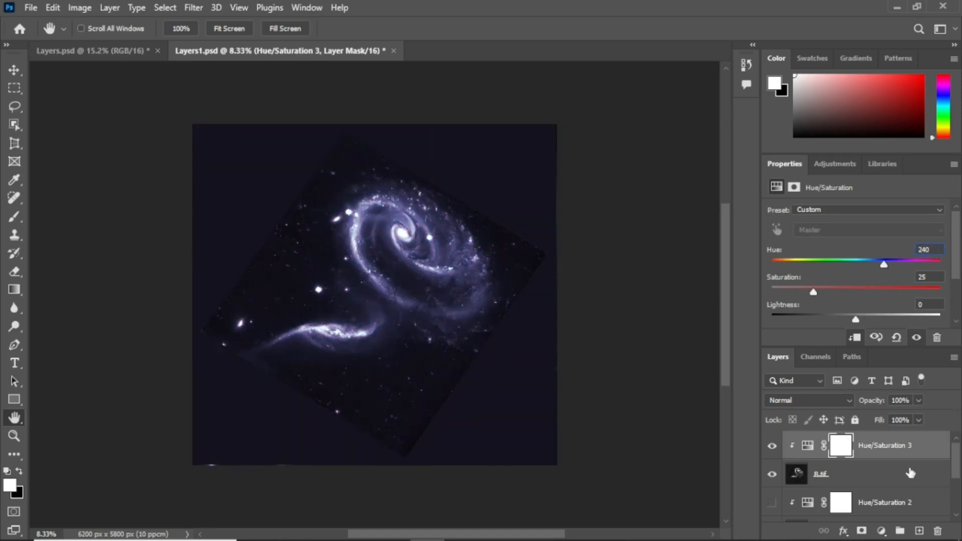
pyautogui.click(932, 276)
pyautogui.write('100')
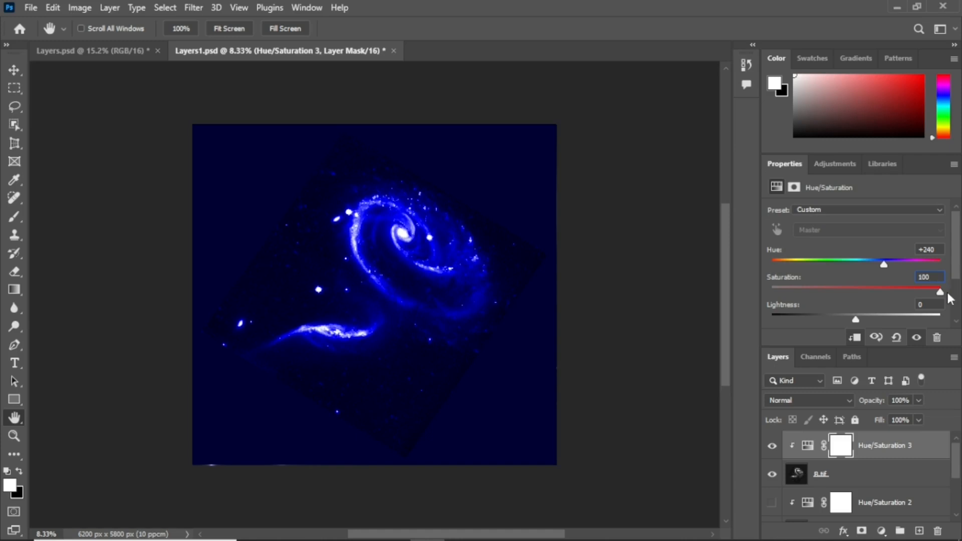
pyautogui.click(939, 306)
pyautogui.write('-50')
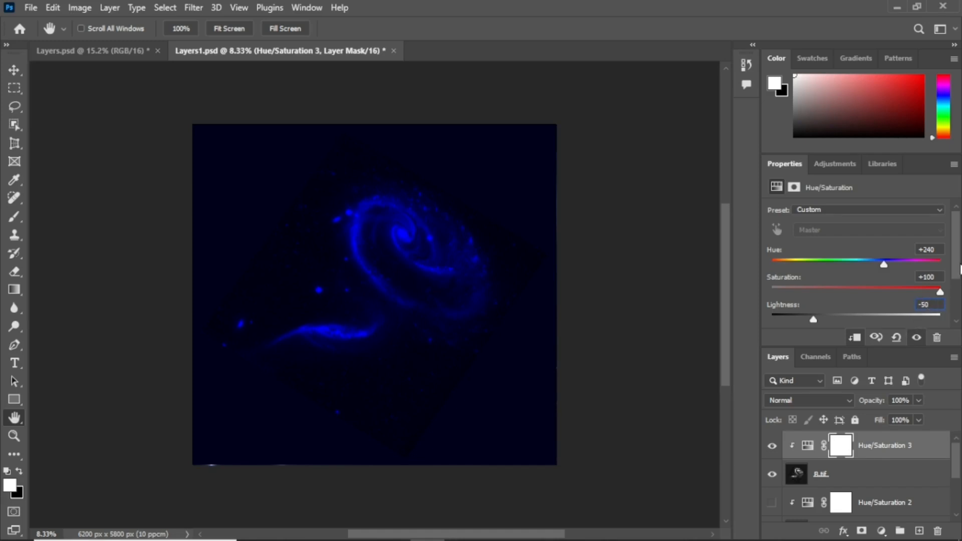
pyautogui.moveTo(956, 259)
pyautogui.mouseDown()
pyautogui.moveTo(959, 294)
pyautogui.moveTo(961, 273)
pyautogui.mouseUp()
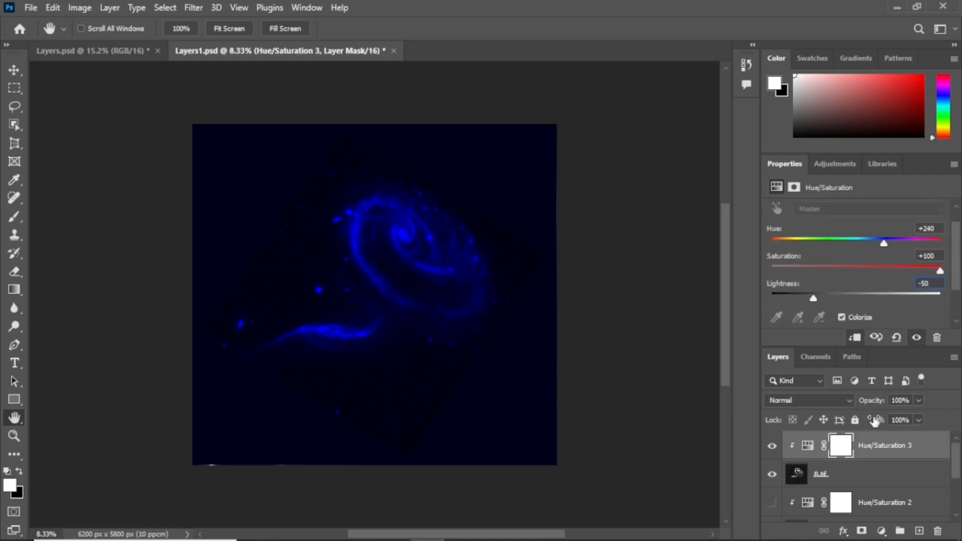
# - Show the G.tif and R.tif layers and their clipped Hue/Saturation 2 and Hue/Saturation 1 adjustments again
pyautogui.click(772, 508)
pyautogui.scroll(-3, 958, 464)
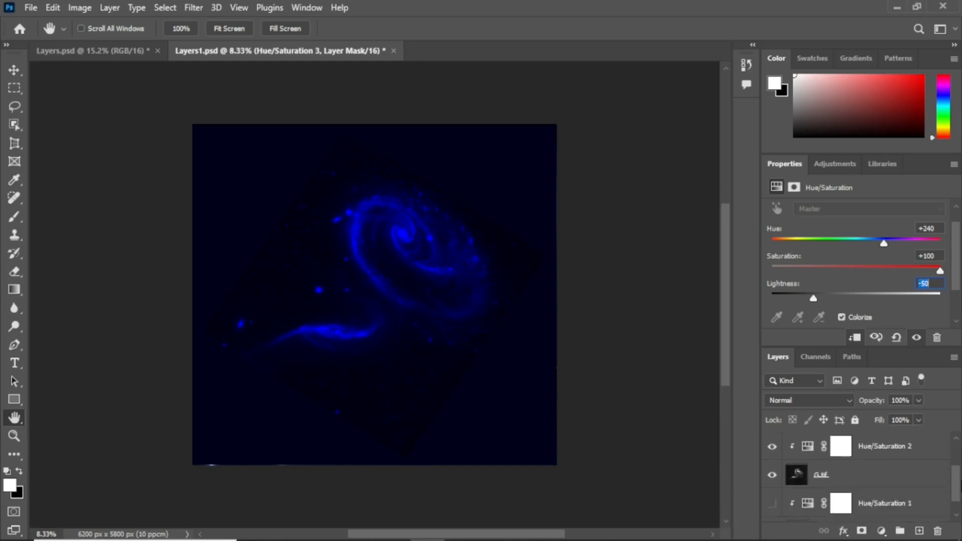
pyautogui.click(768, 494)
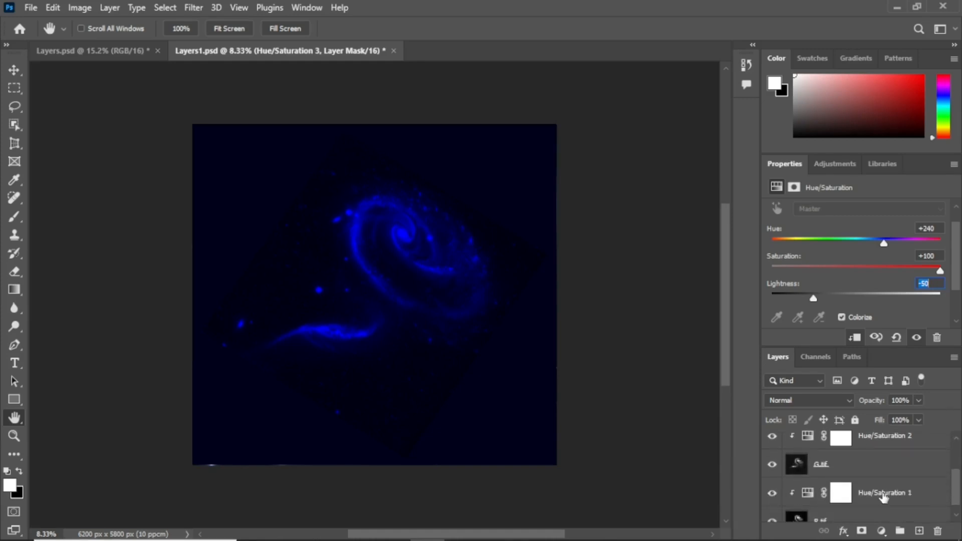
pyautogui.scroll(-1, 958, 494)
pyautogui.scroll(4, 958, 496)
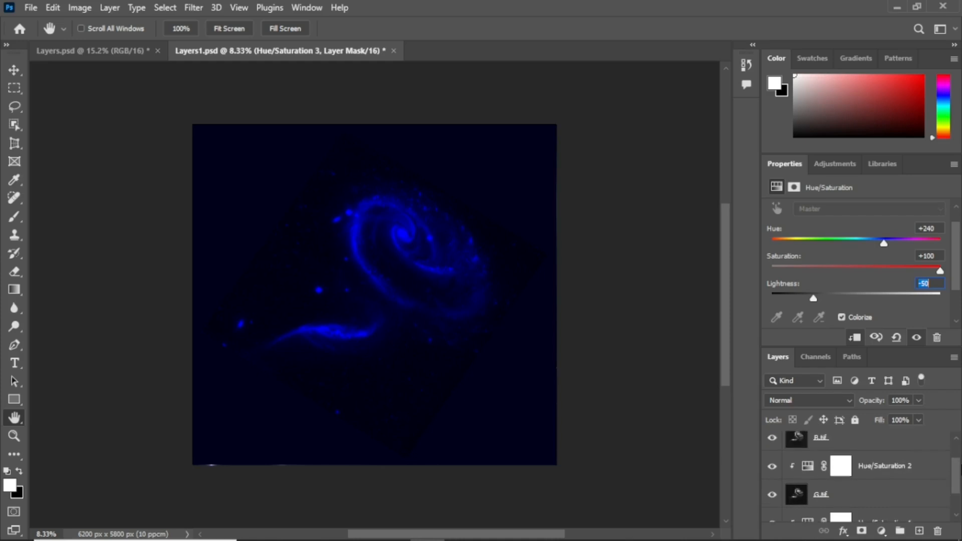
# - Set the blend mode of both the B.tif layer and the G.tif layer to Lighten
pyautogui.click(873, 481)
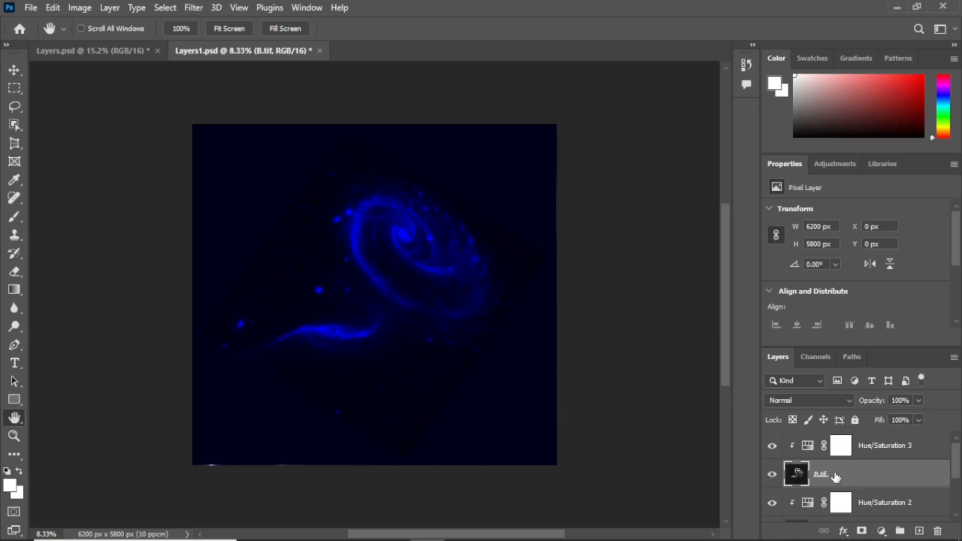
pyautogui.click(849, 397)
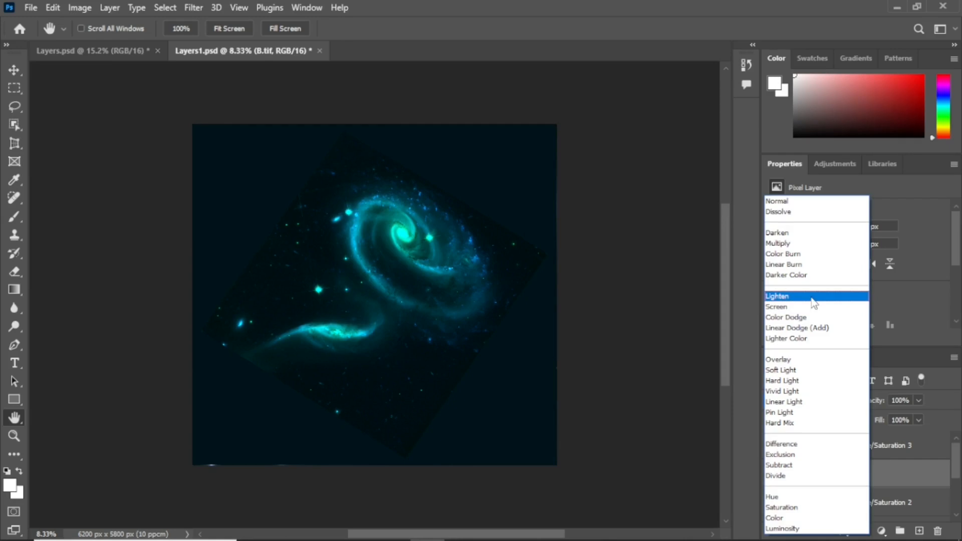
pyautogui.click(814, 298)
pyautogui.moveTo(961, 457); pyautogui.dragTo(961, 479)
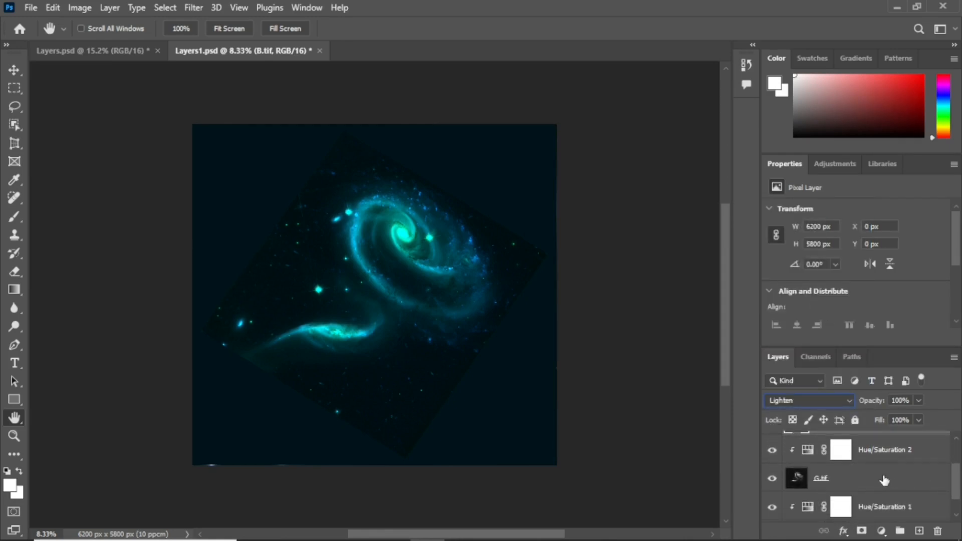
pyautogui.click(885, 480)
pyautogui.click(850, 402)
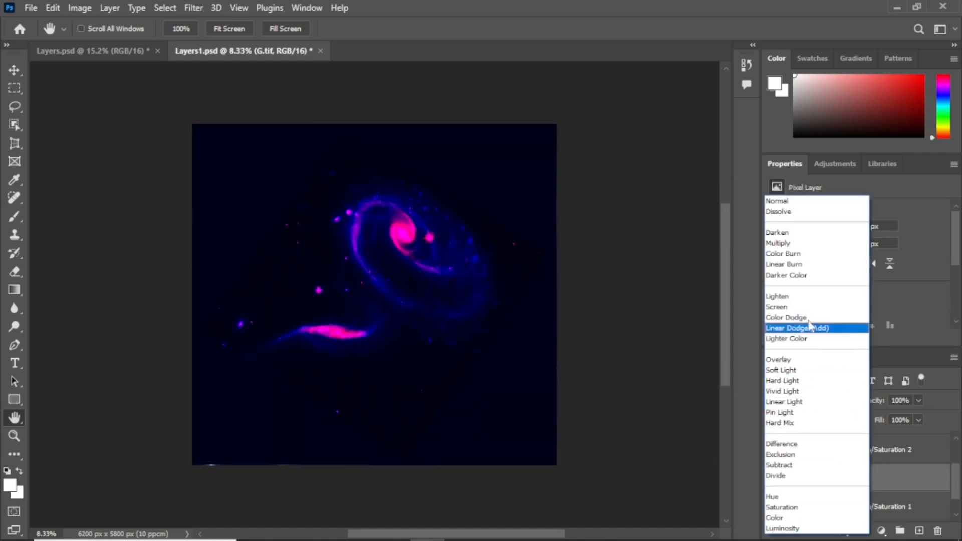
pyautogui.click(802, 298)
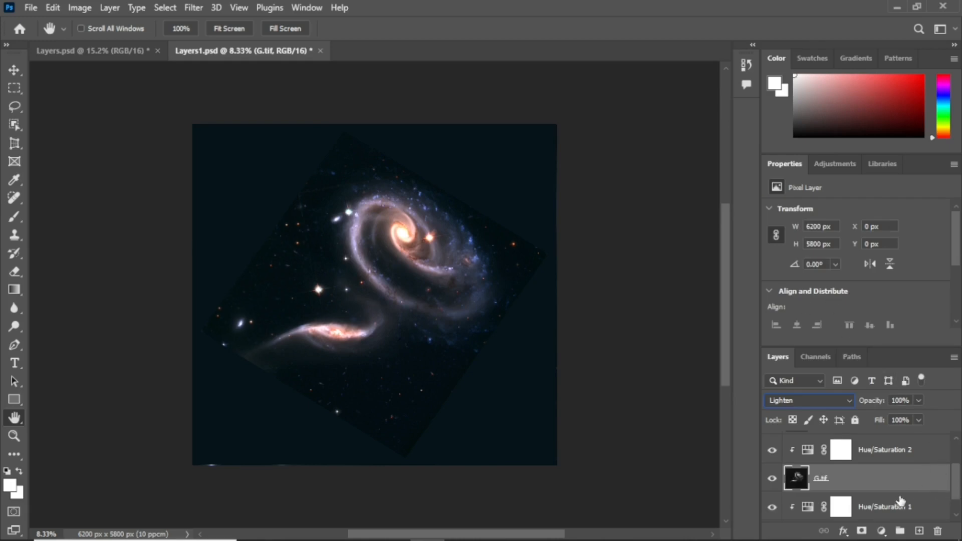
# - Flatten the image, starting from the R.tif layer at the base of the stack, into a single Background layer
pyautogui.moveTo(955, 480); pyautogui.dragTo(961, 491)
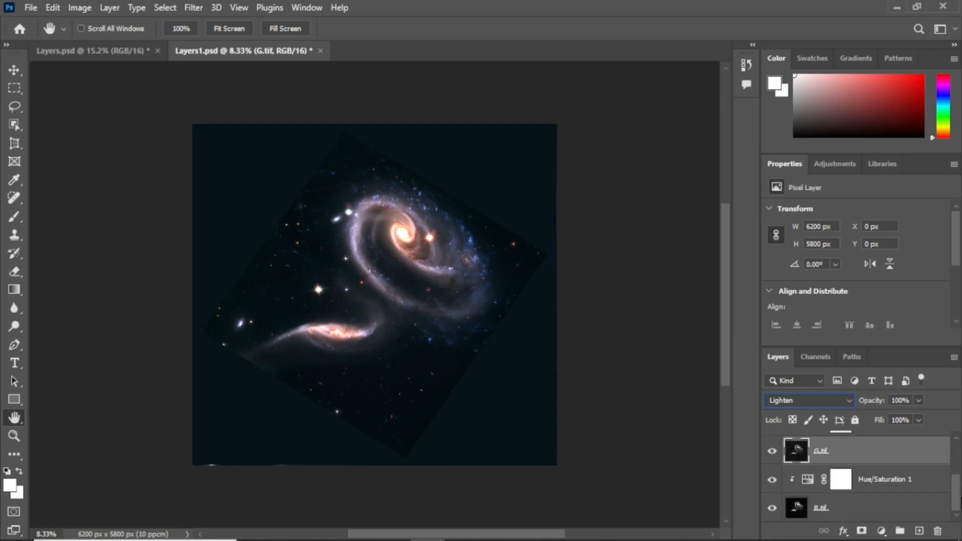
pyautogui.click(855, 511)
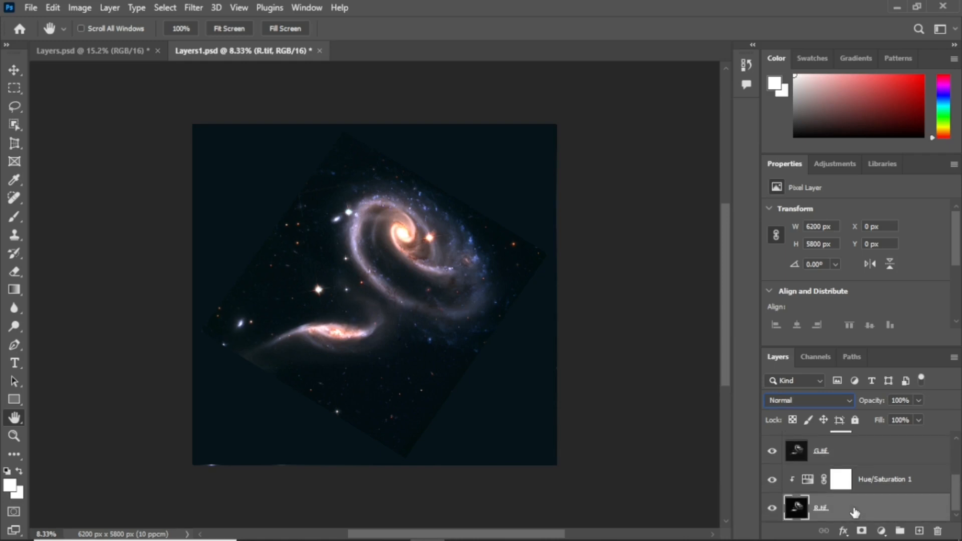
pyautogui.rightClick(861, 507)
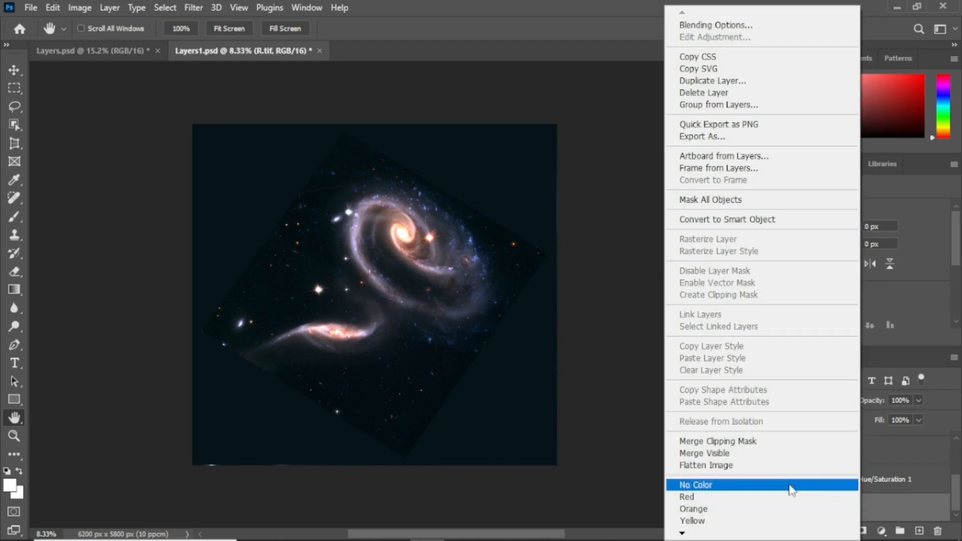
pyautogui.click(778, 470)
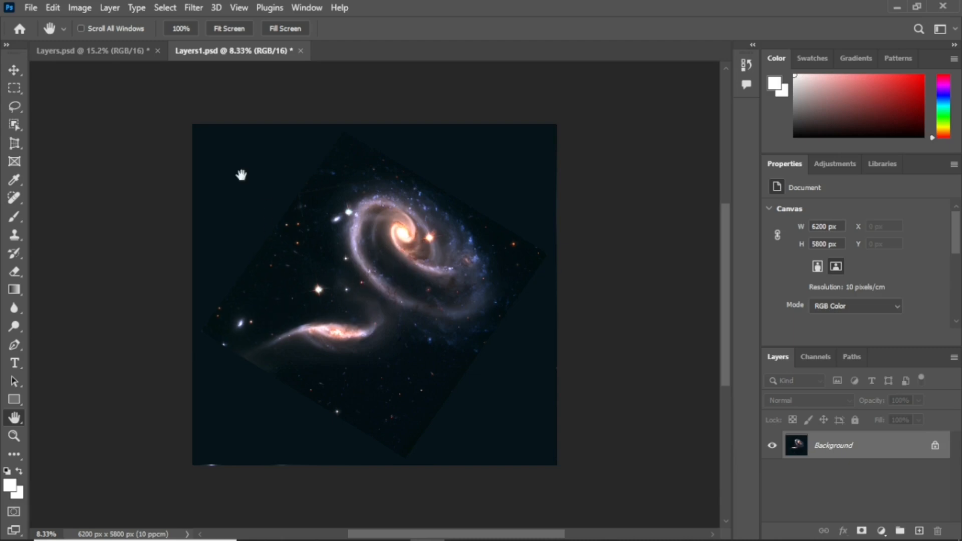
# - Open the B.tif, G.tif and R.tif images together from the EXPORT LAYERS folder in Downloads
pyautogui.click(97, 56)
pyautogui.click(31, 8)
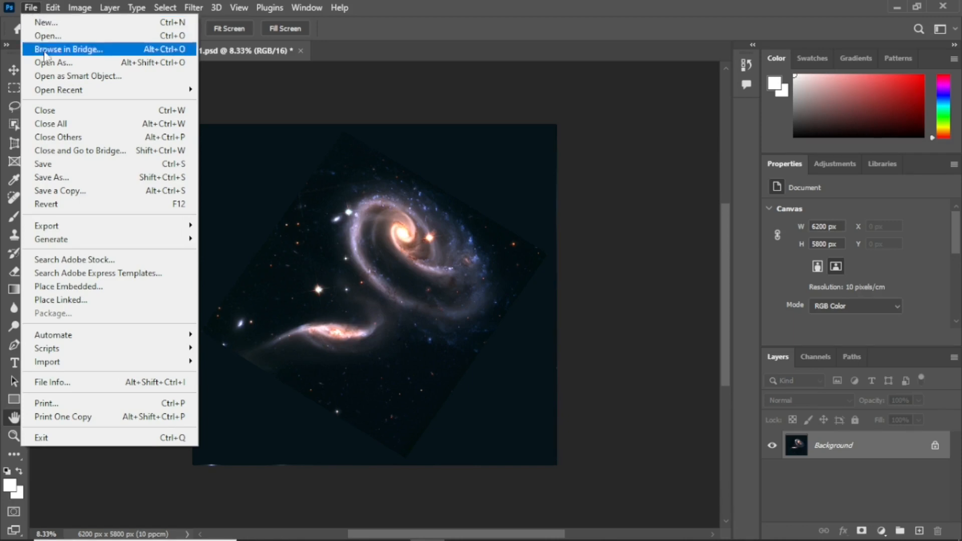
pyautogui.moveTo(65, 96)
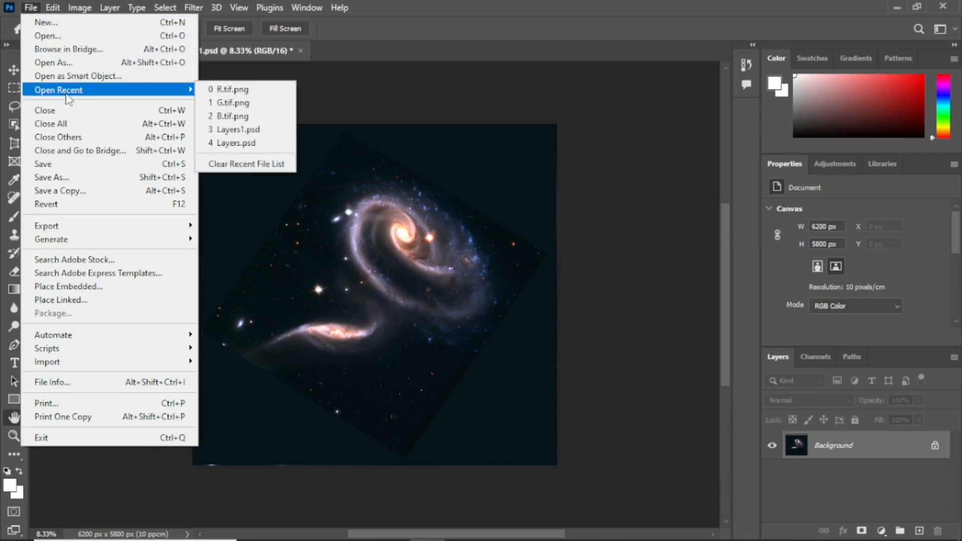
pyautogui.click(74, 36)
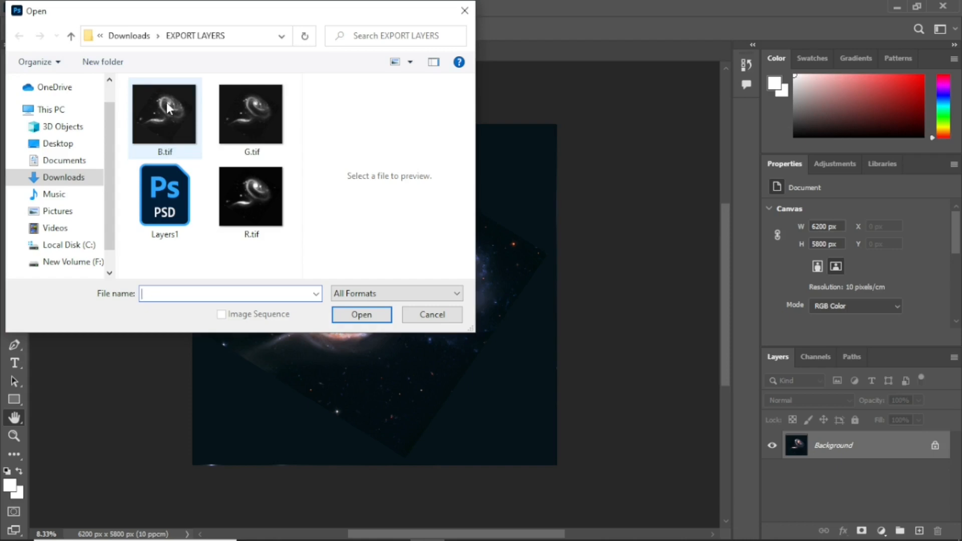
pyautogui.click(166, 103)
pyautogui.keyDown('ctrl'); pyautogui.click(230, 113); pyautogui.keyUp('ctrl')
pyautogui.keyDown('ctrl'); pyautogui.click(243, 171); pyautogui.keyUp('ctrl')
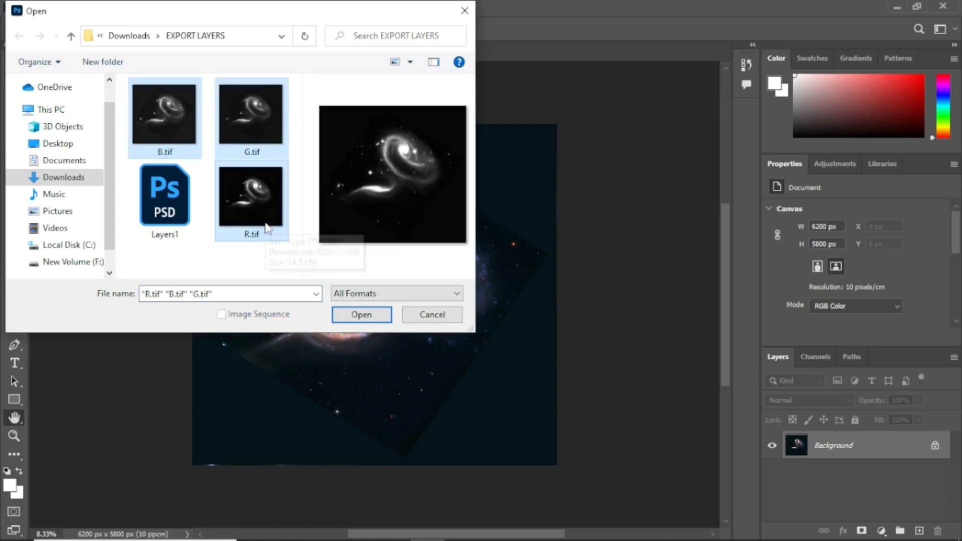
pyautogui.click(362, 315)
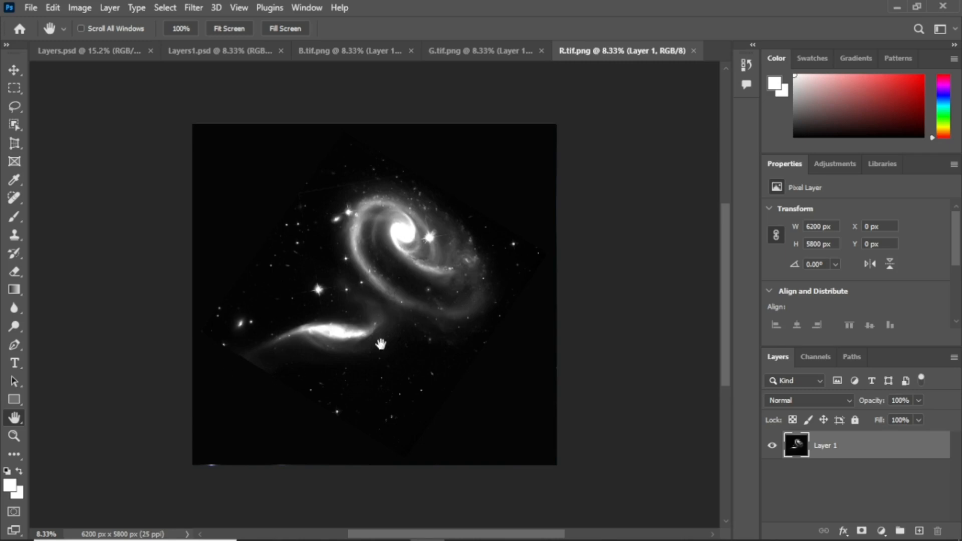
# - Look at the G.tif.png and B.tif.png documents, and copy the entire R.tif.png image
pyautogui.click(475, 52)
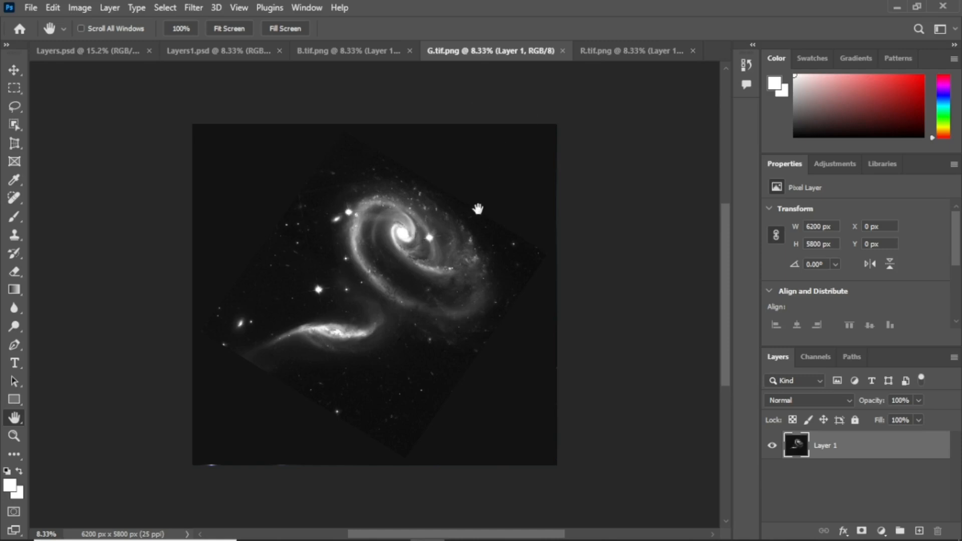
pyautogui.click(329, 51)
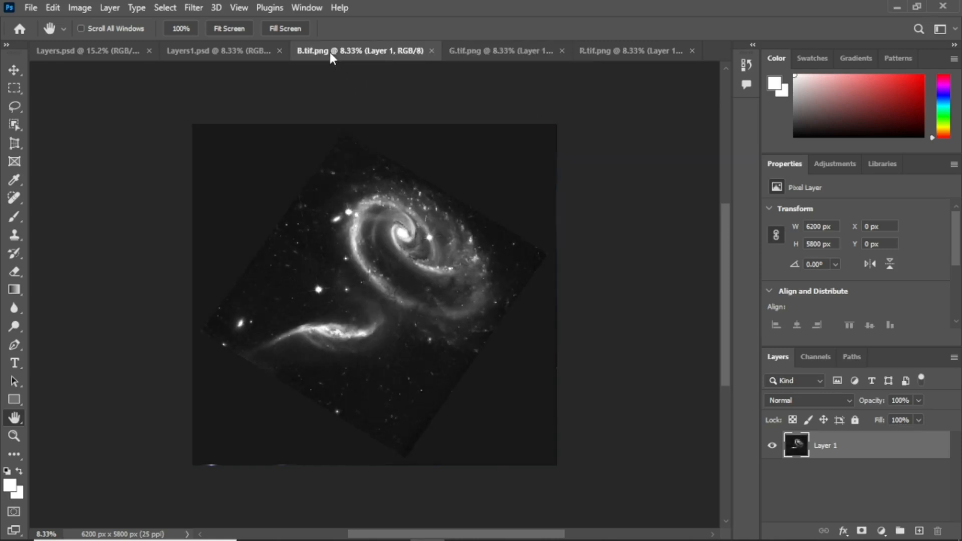
pyautogui.click(632, 53)
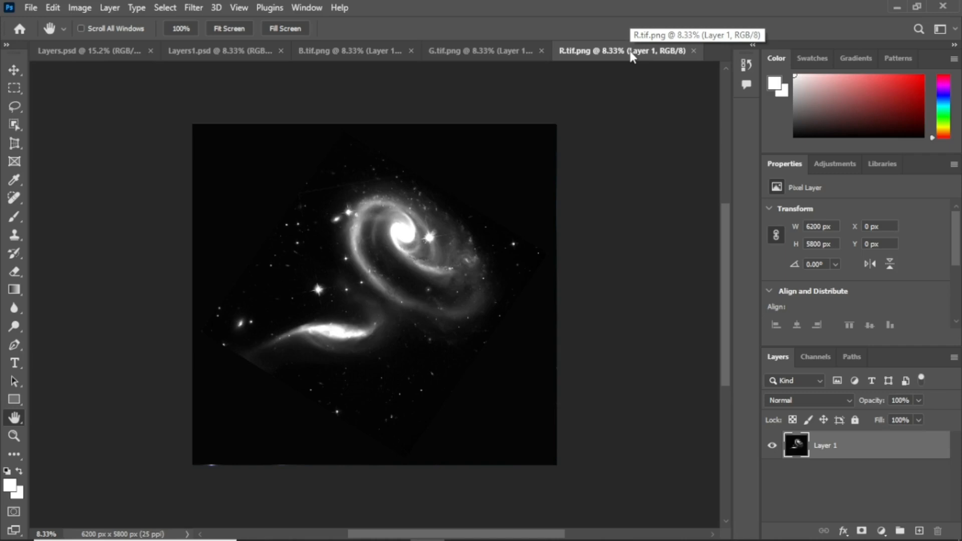
pyautogui.hotkey('ctrl', 'a')
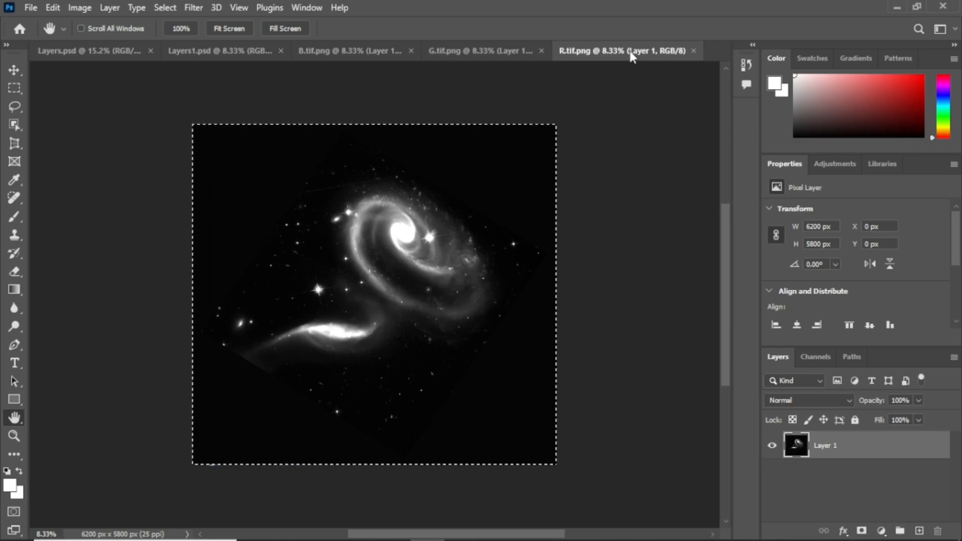
# - Create a new document from the Clipboard preset, 6200 x 5800 px at 25 pixels/inch, RGB Color, 8 bit, with white background
pyautogui.click(27, 8)
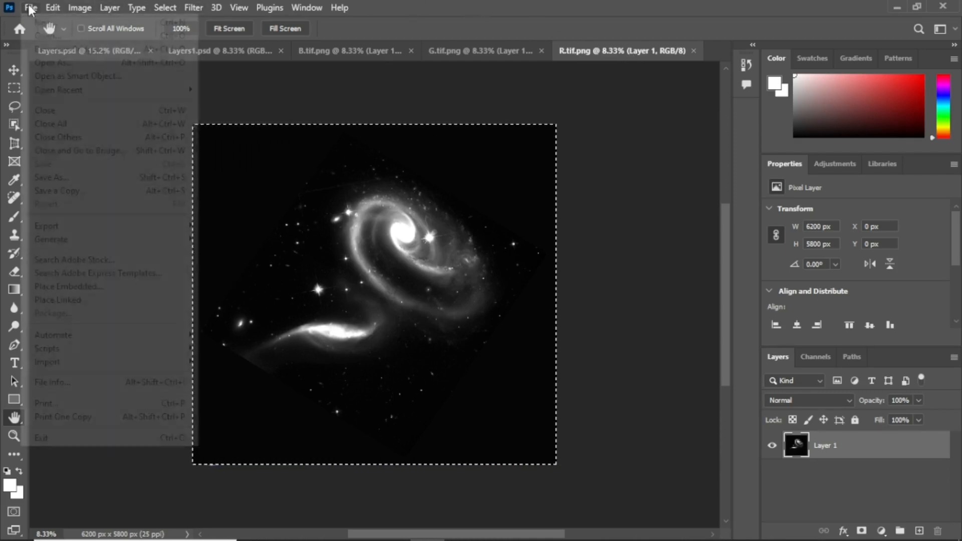
pyautogui.click(53, 23)
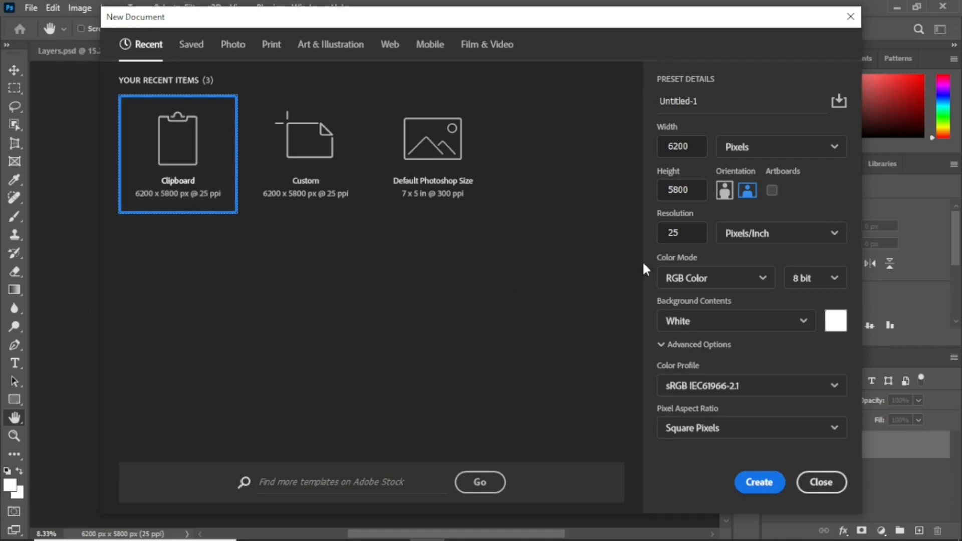
pyautogui.click(763, 282)
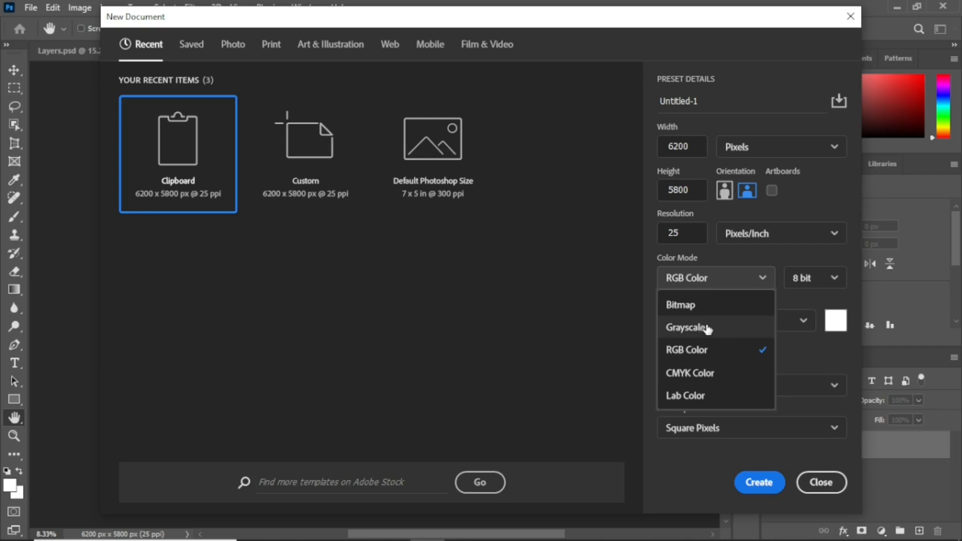
pyautogui.click(757, 277)
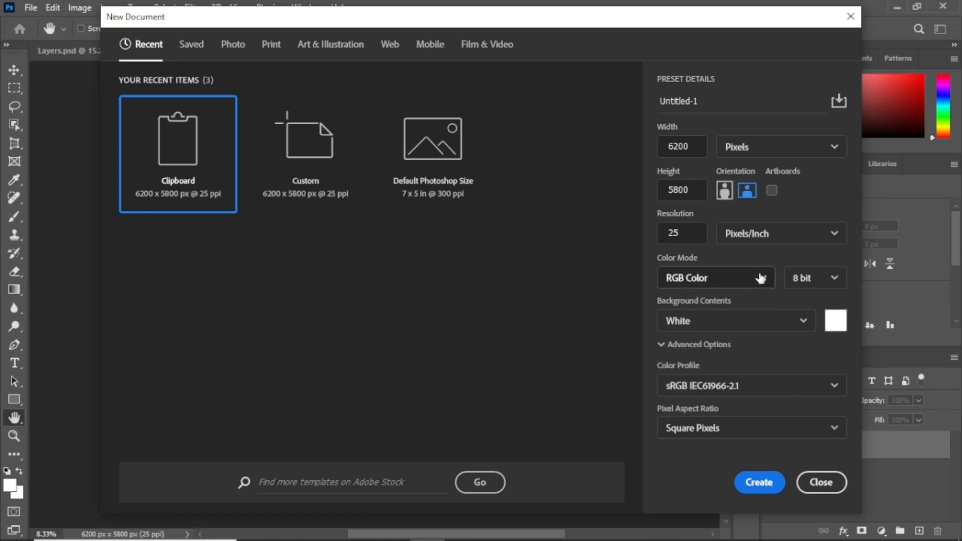
pyautogui.click(837, 278)
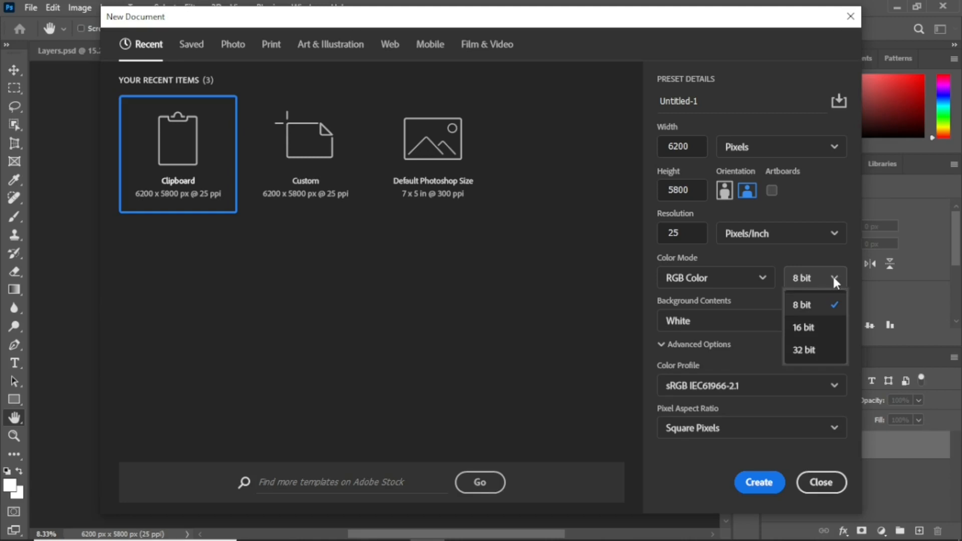
pyautogui.click(833, 278)
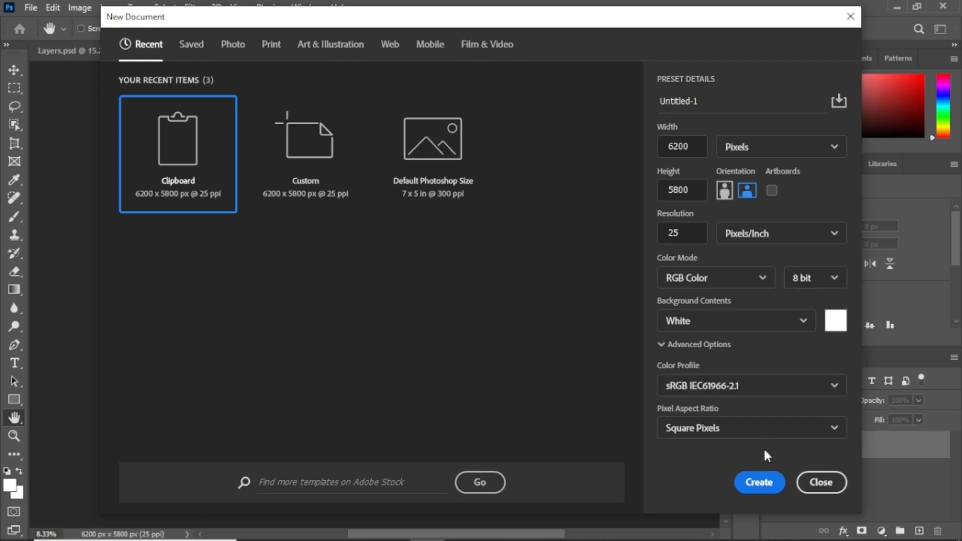
pyautogui.click(764, 479)
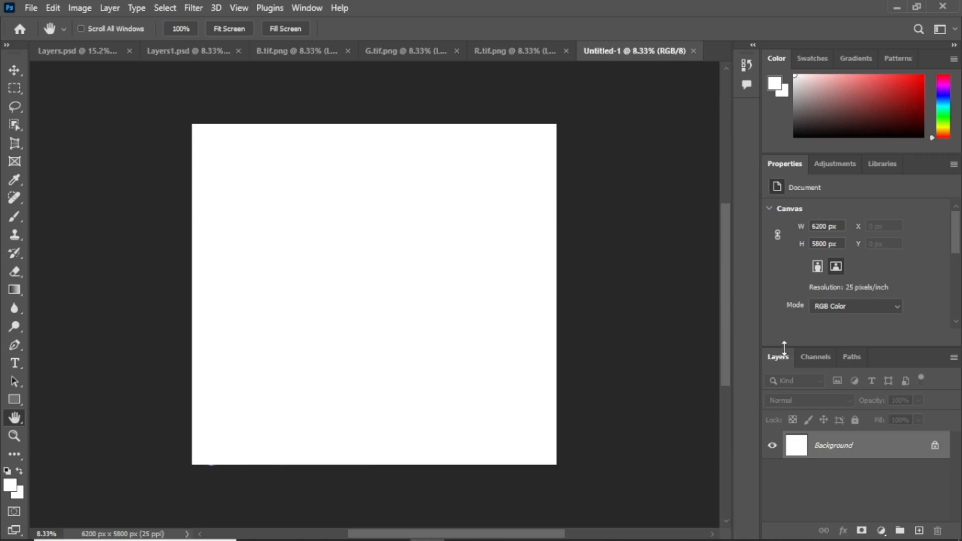
# - Hide the new document's Green and Blue channels and paste the copied R.tif.png image into the Red channel
pyautogui.click(814, 358)
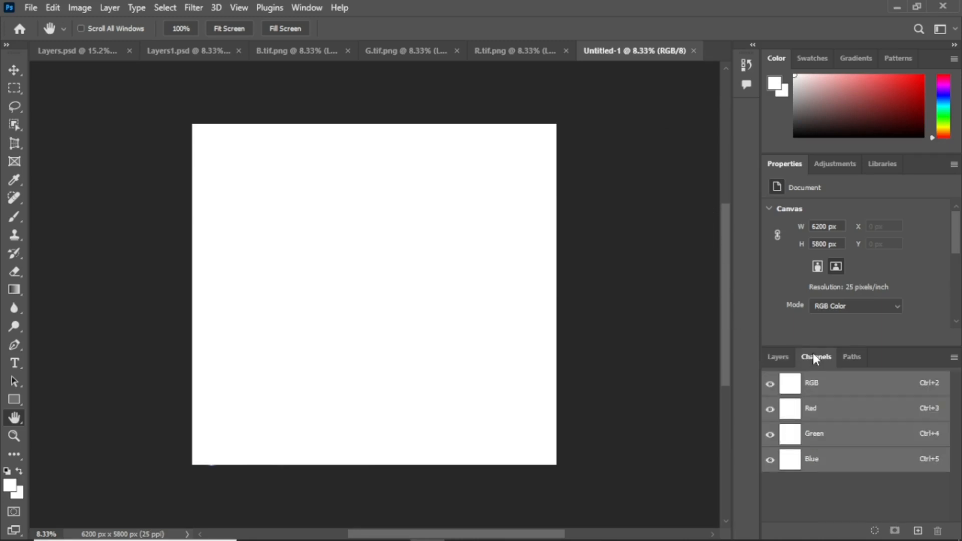
pyautogui.click(771, 437)
pyautogui.click(770, 461)
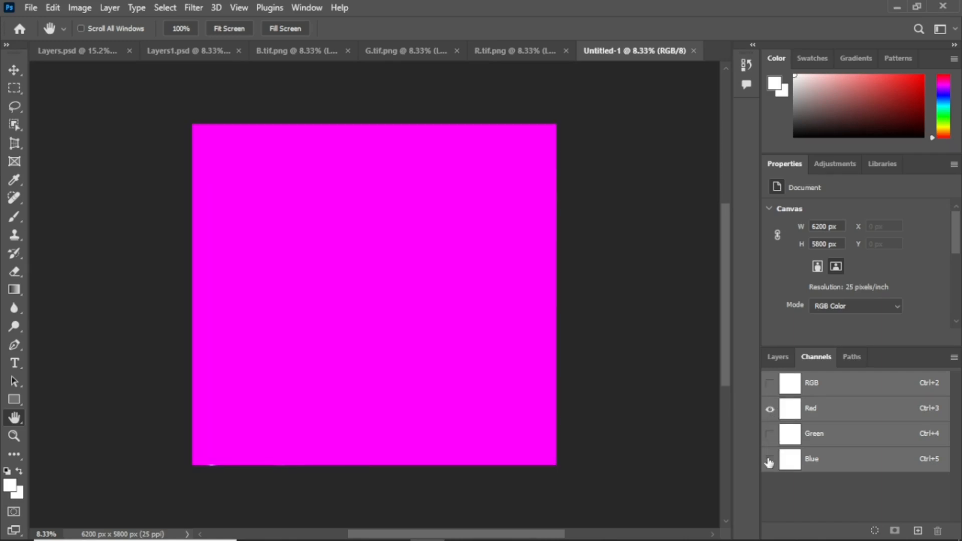
pyautogui.click(819, 409)
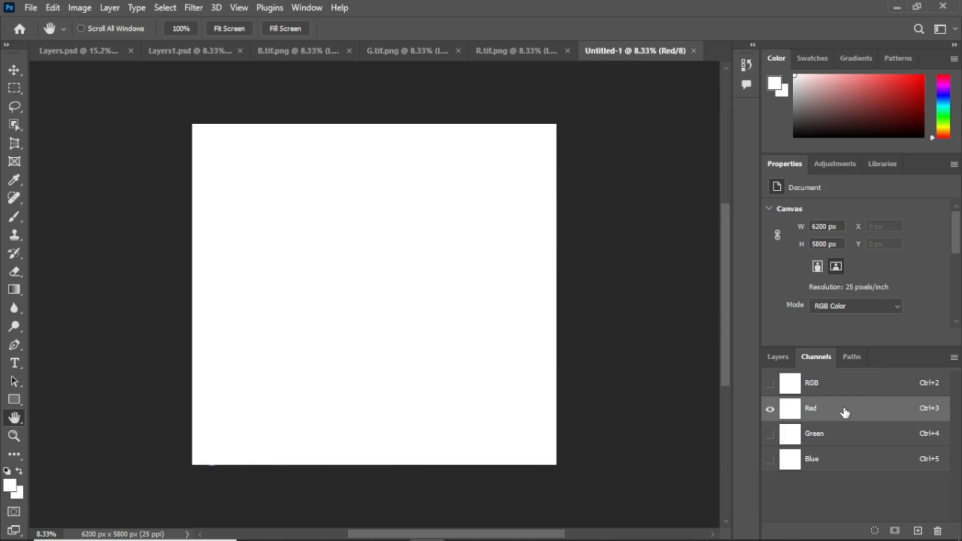
pyautogui.hotkey('ctrl', 'v')
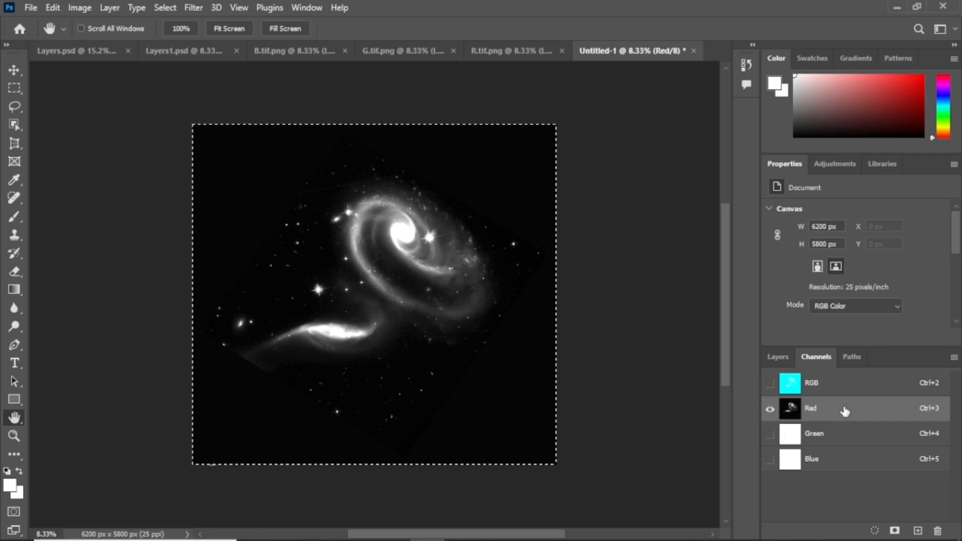
# - Copy the entire G.tif.png image and paste it into the new document's Green channel, with only that channel visible
pyautogui.click(396, 50)
pyautogui.hotkey('ctrl', 'a')
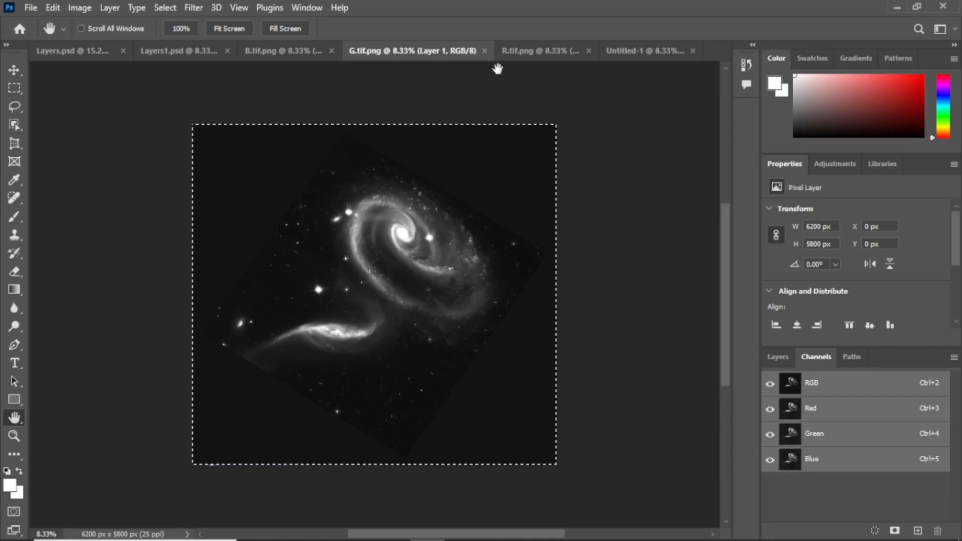
pyautogui.click(627, 50)
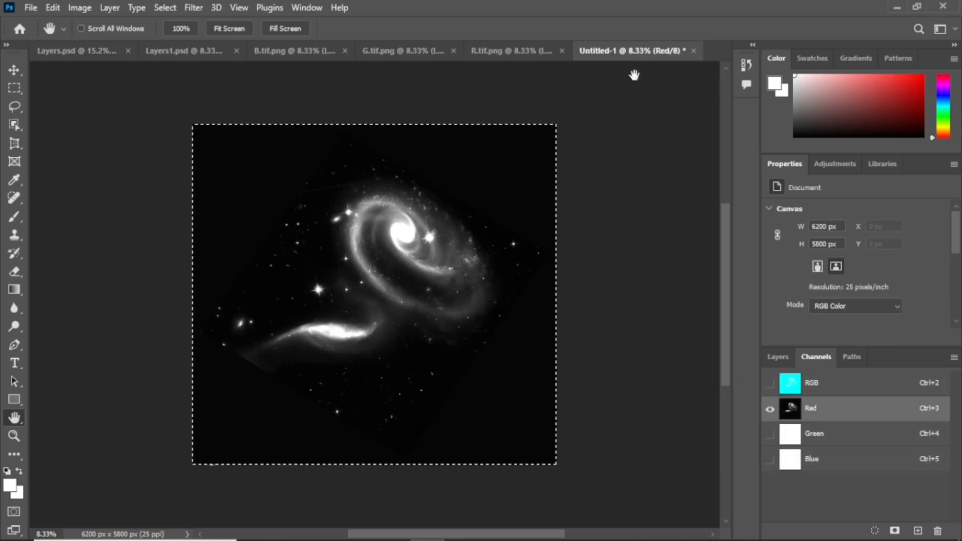
pyautogui.click(770, 435)
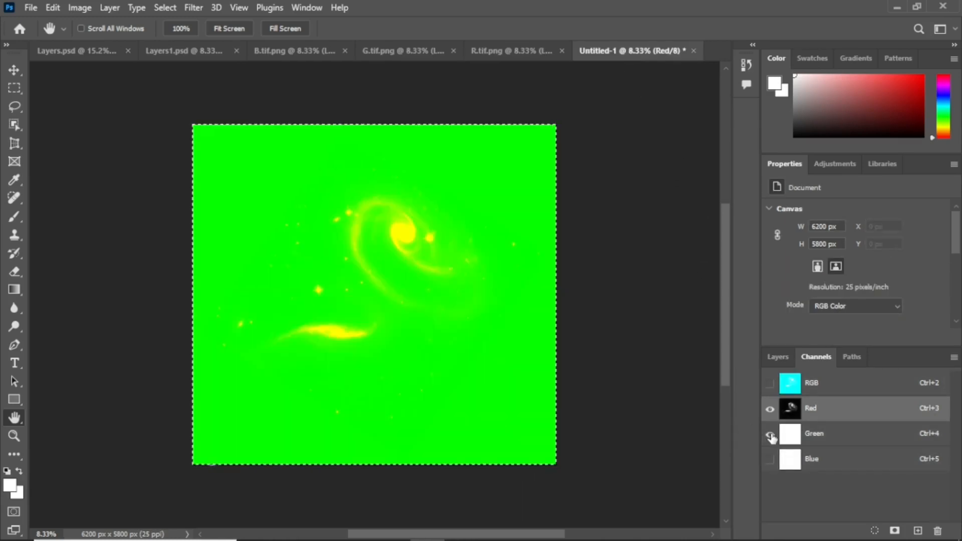
pyautogui.click(771, 409)
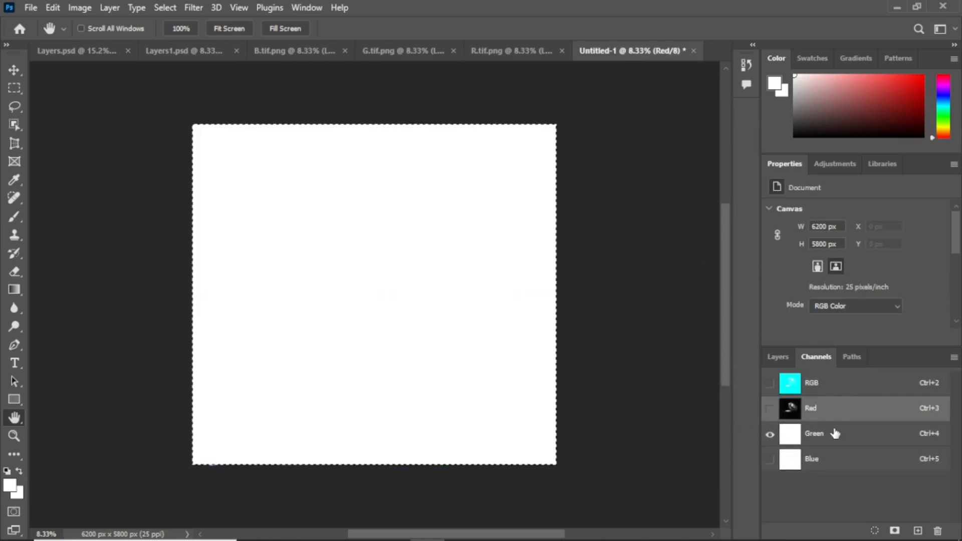
pyautogui.click(833, 435)
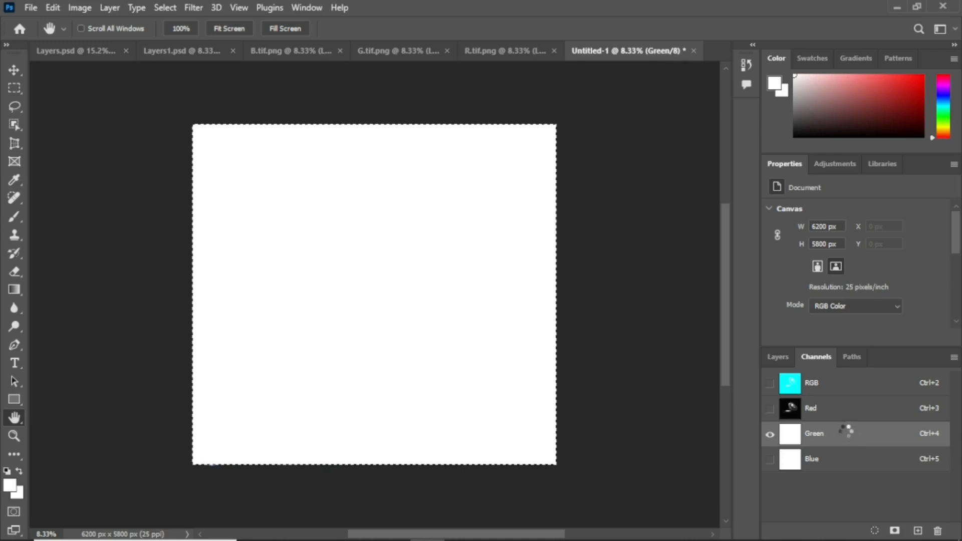
pyautogui.hotkey('ctrl', 'v')
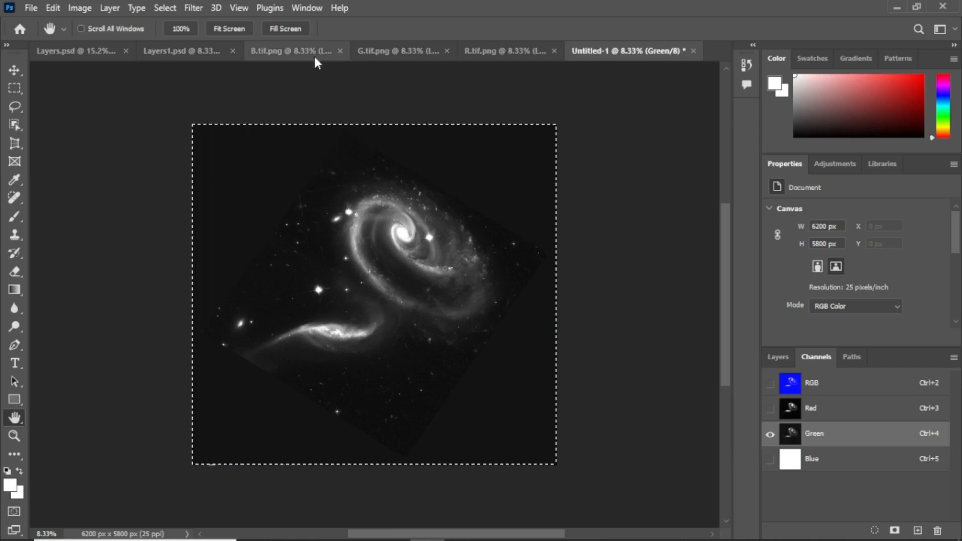
# - Copy the entire B.tif.png image, paste it into the new document's Blue channel, and show the RGB composite
pyautogui.click(288, 49)
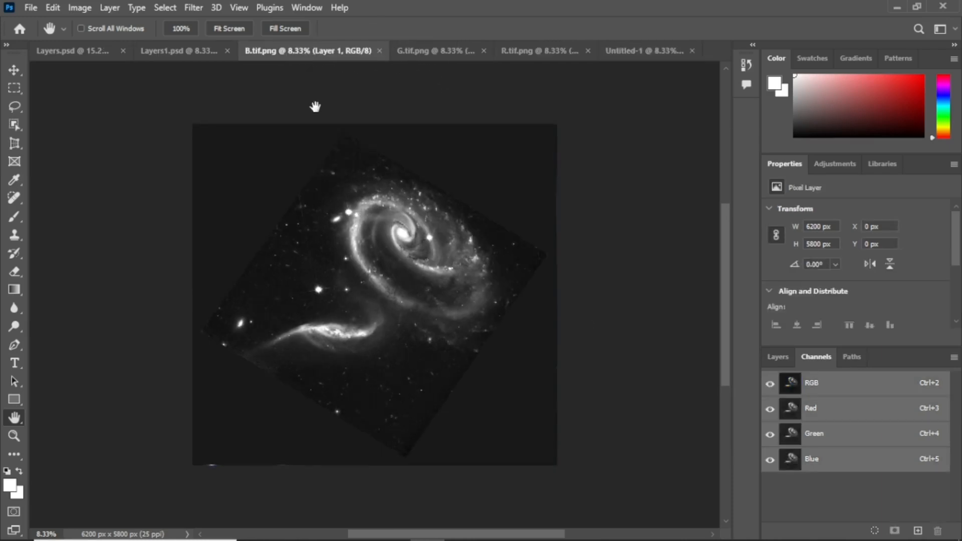
pyautogui.hotkey('ctrl', 'a')
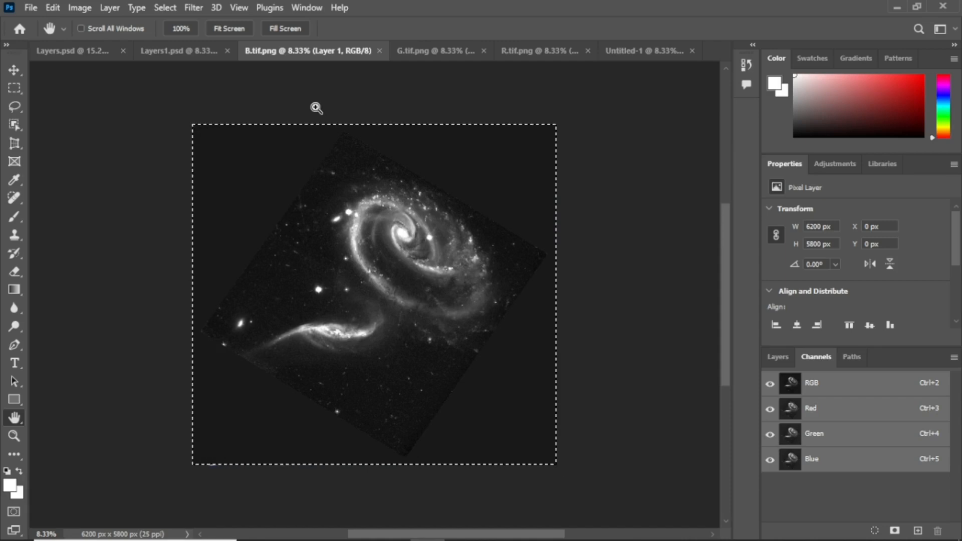
pyautogui.click(633, 52)
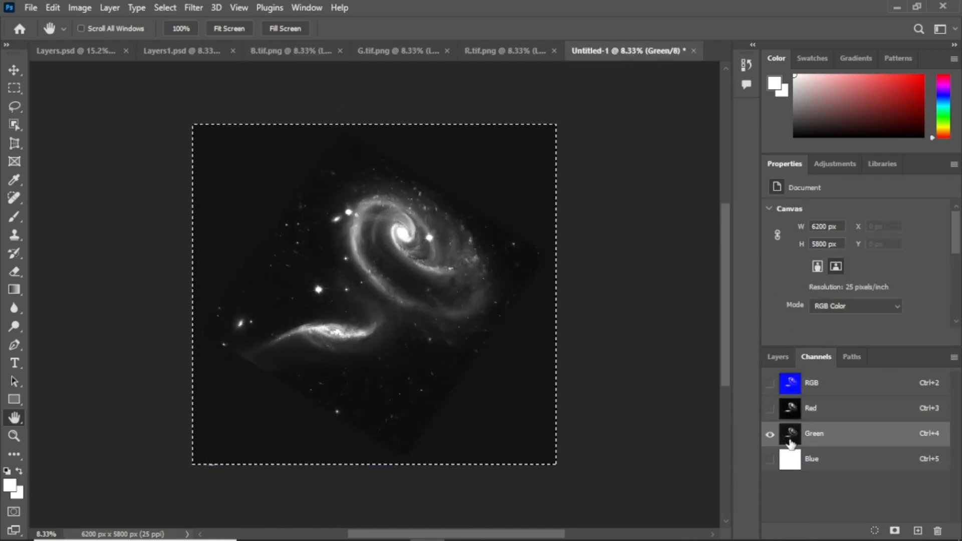
pyautogui.click(770, 462)
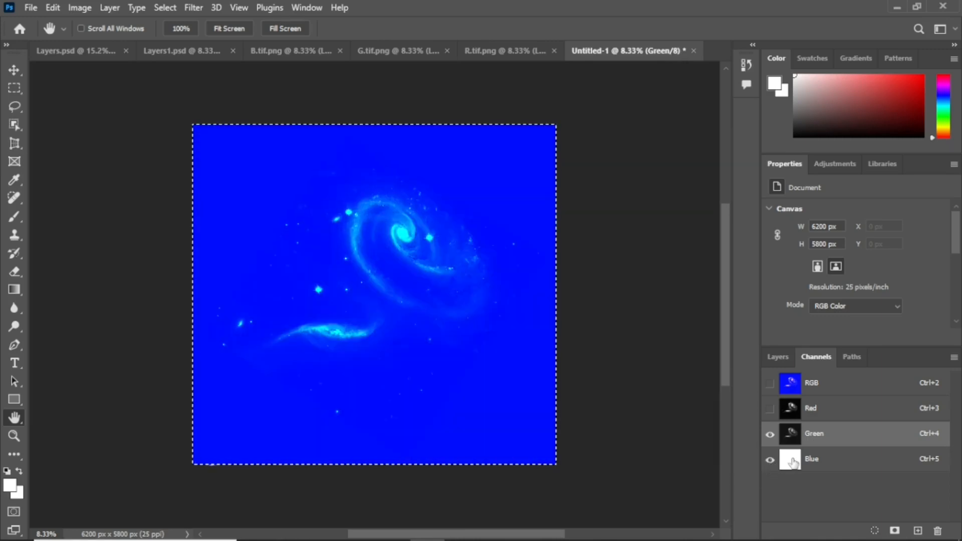
pyautogui.click(828, 460)
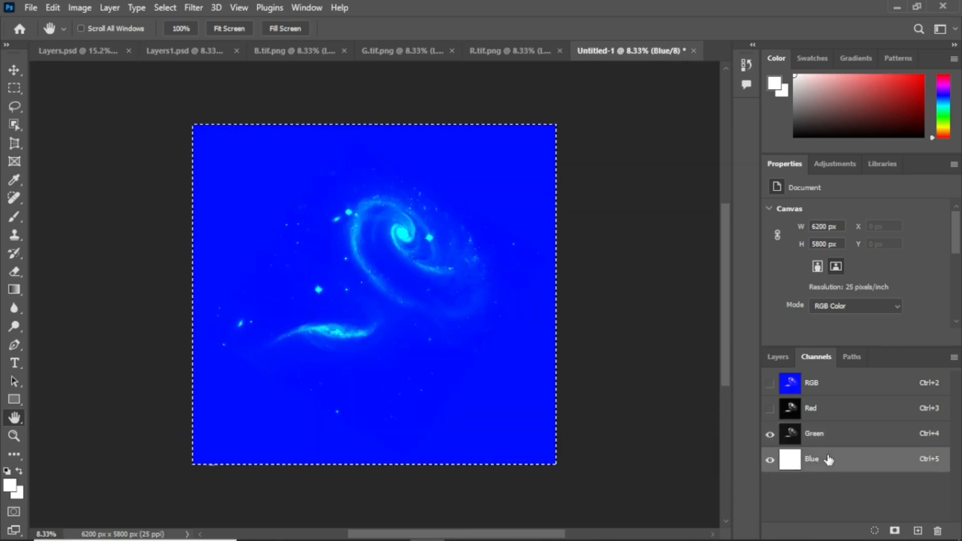
pyautogui.click(770, 435)
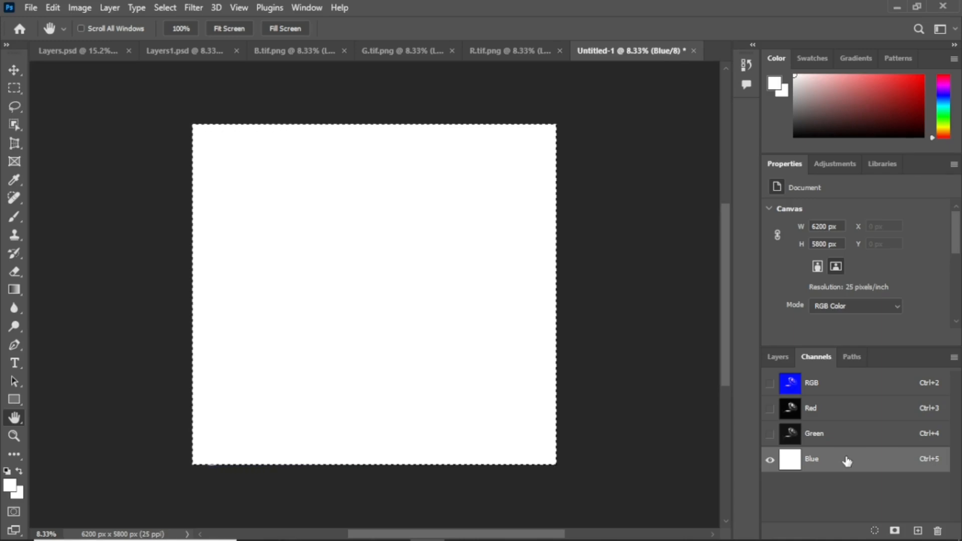
pyautogui.hotkey('ctrl', 'v')
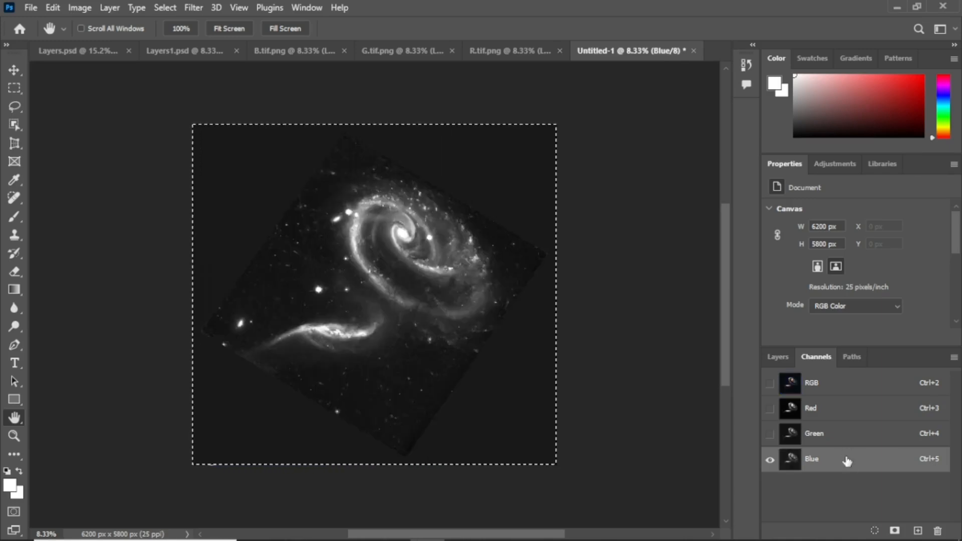
pyautogui.click(770, 384)
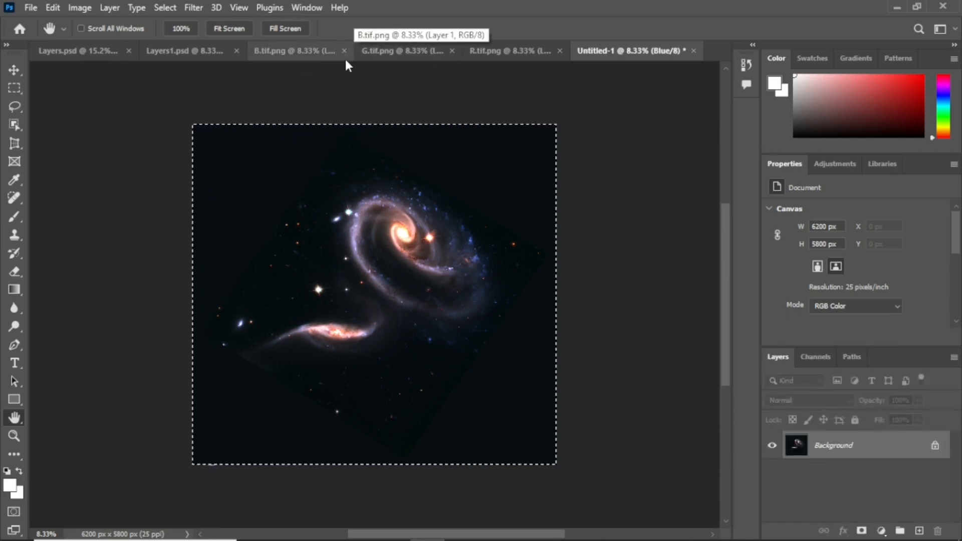
# - Close the B.tif.png, G.tif.png and R.tif.png documents
pyautogui.click(344, 51)
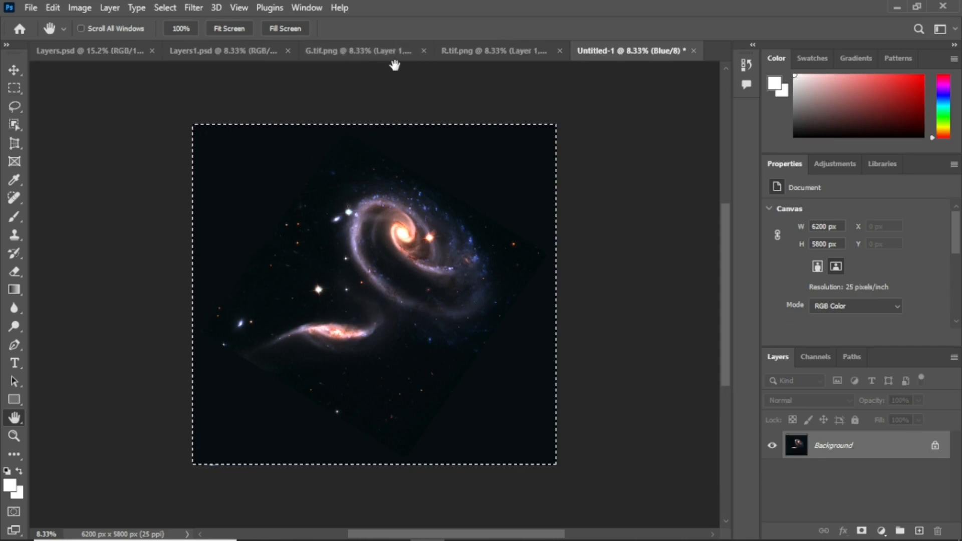
pyautogui.click(423, 50)
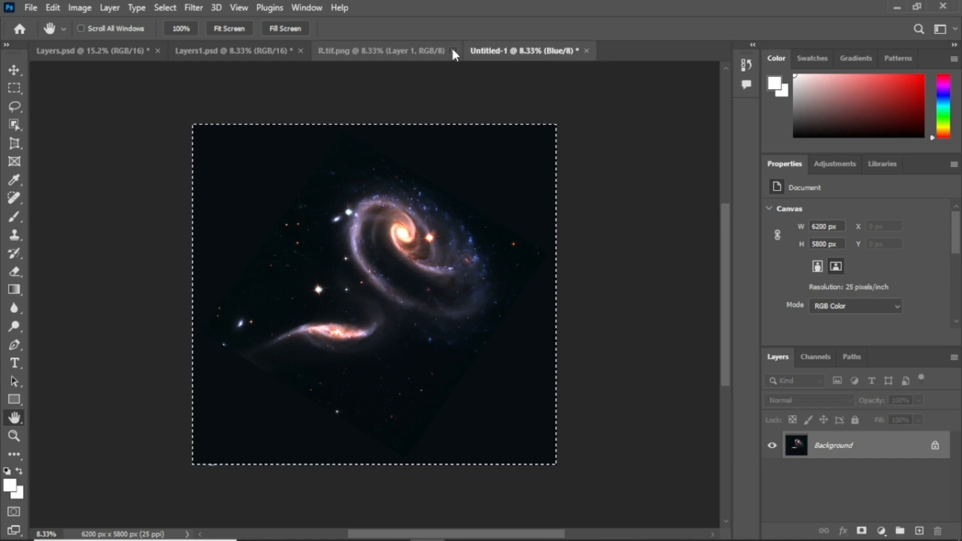
pyautogui.click(452, 50)
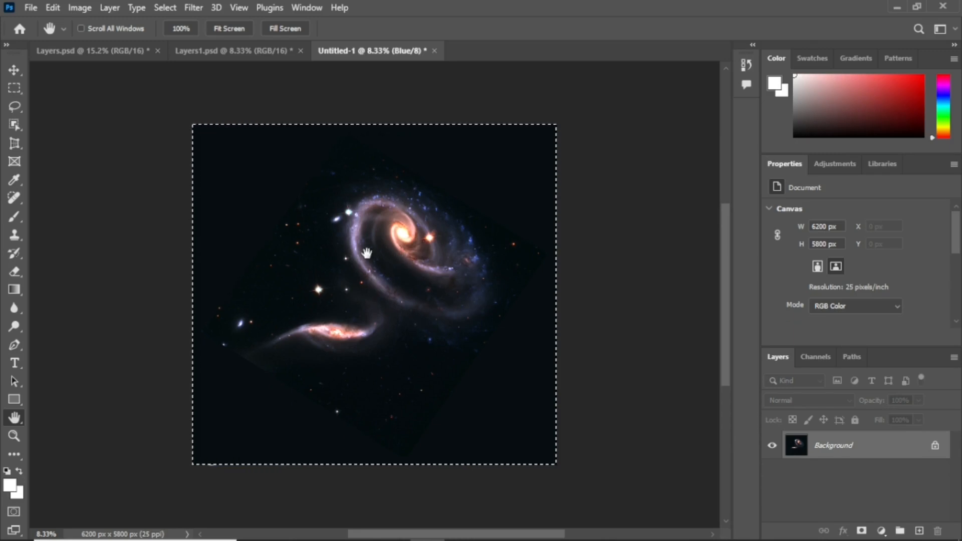
# - Compare the combined color images in the Layers.psd, Layers1.psd and Untitled-1 documents
pyautogui.click(226, 54)
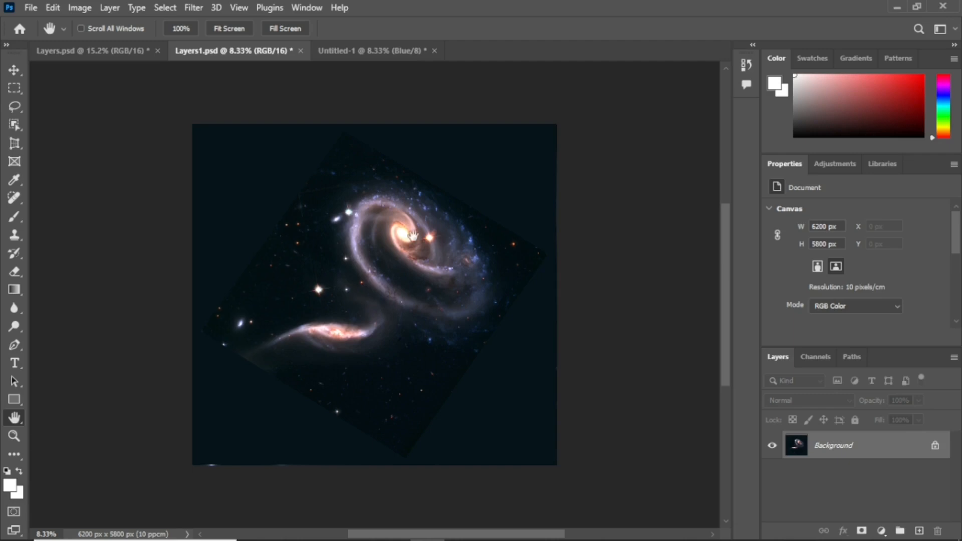
pyautogui.click(100, 52)
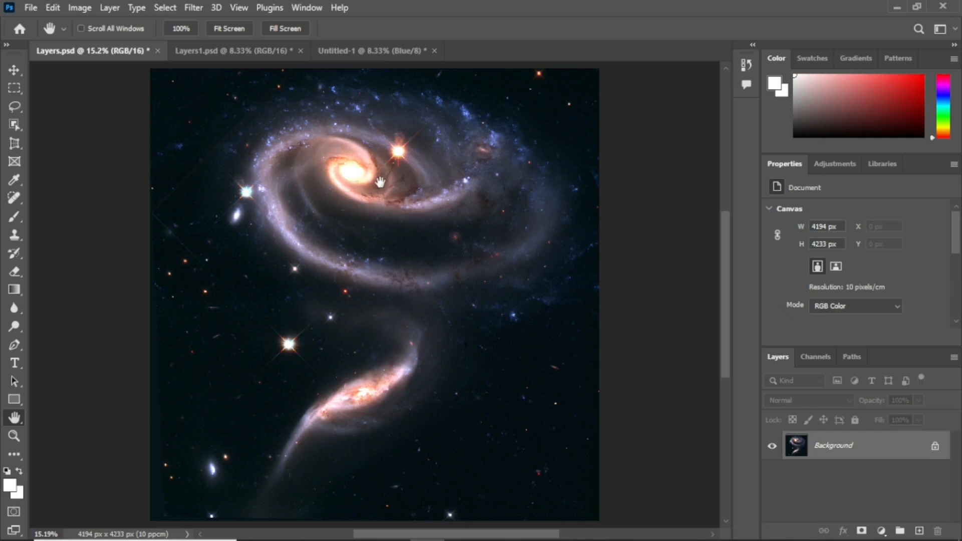
pyautogui.click(381, 52)
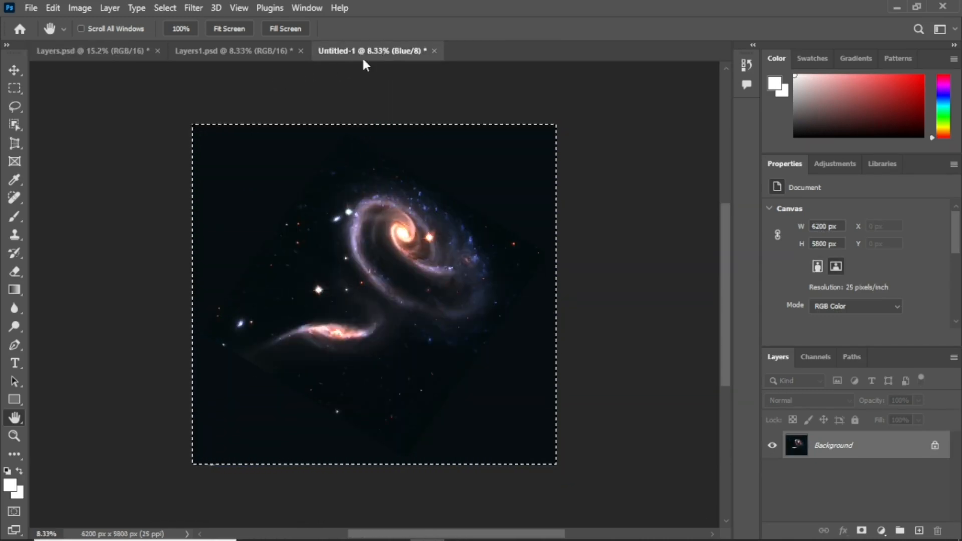
pyautogui.click(232, 59)
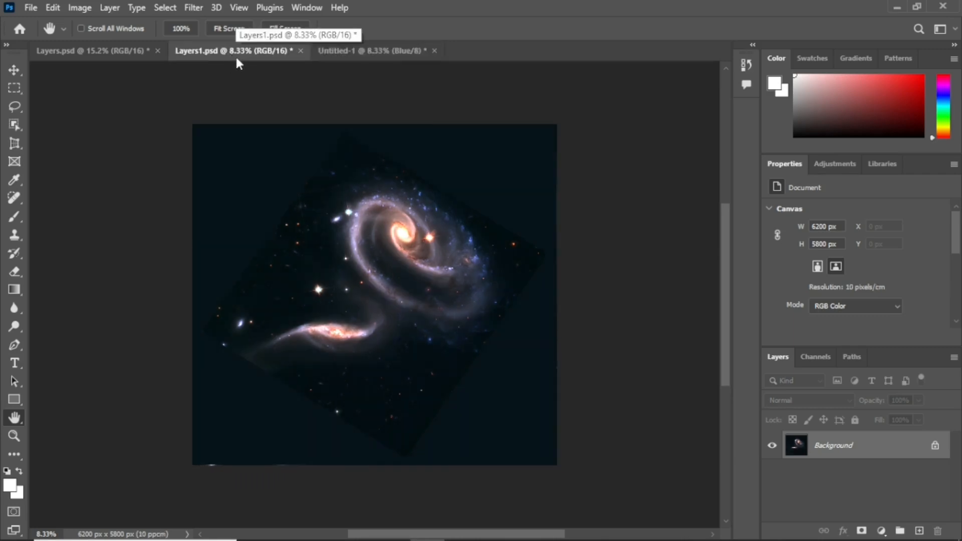
pyautogui.click(124, 59)
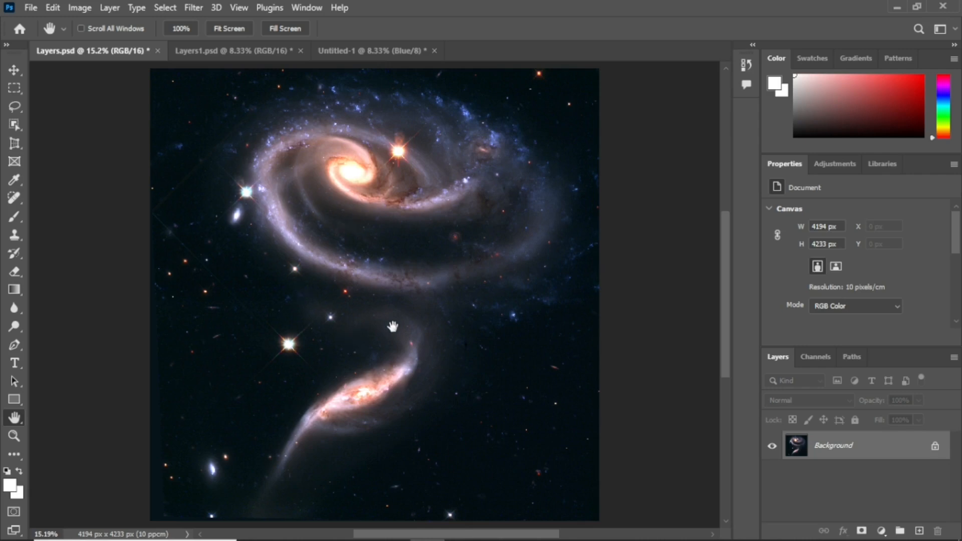
pyautogui.click(241, 55)
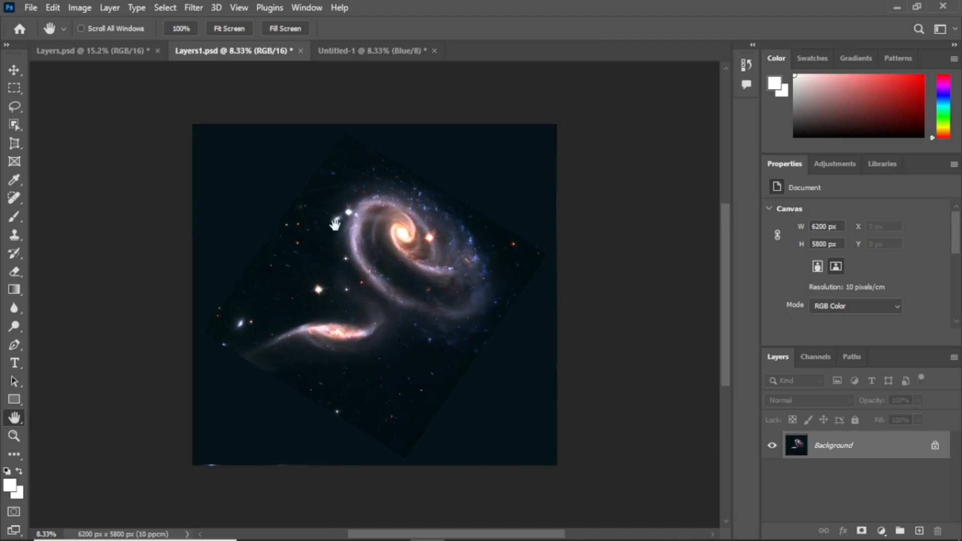
pyautogui.click(380, 55)
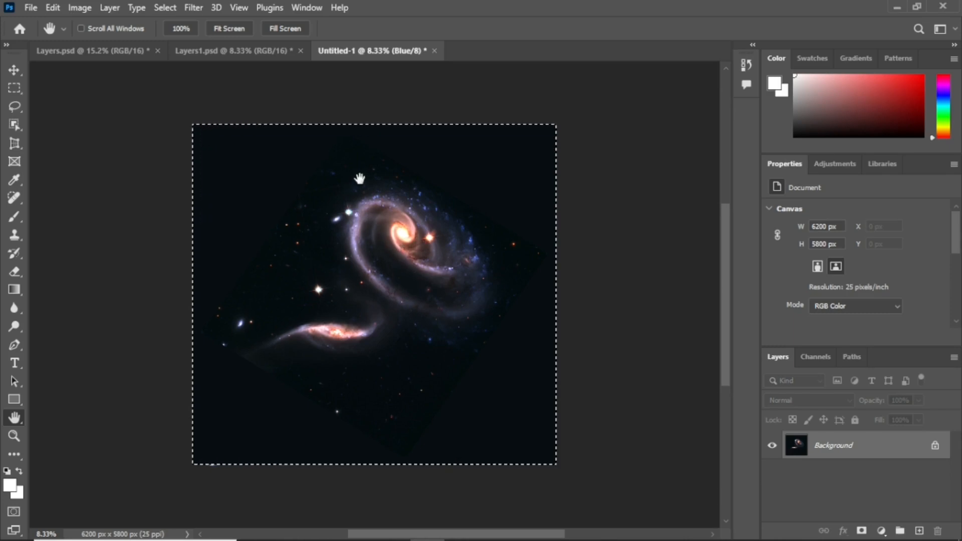
pyautogui.click(226, 48)
pyautogui.click(131, 48)
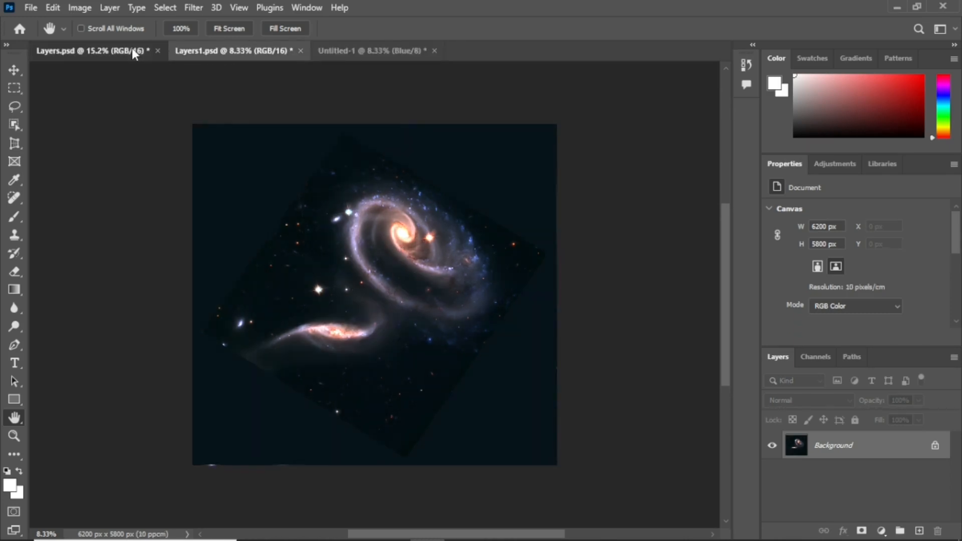
pyautogui.click(221, 50)
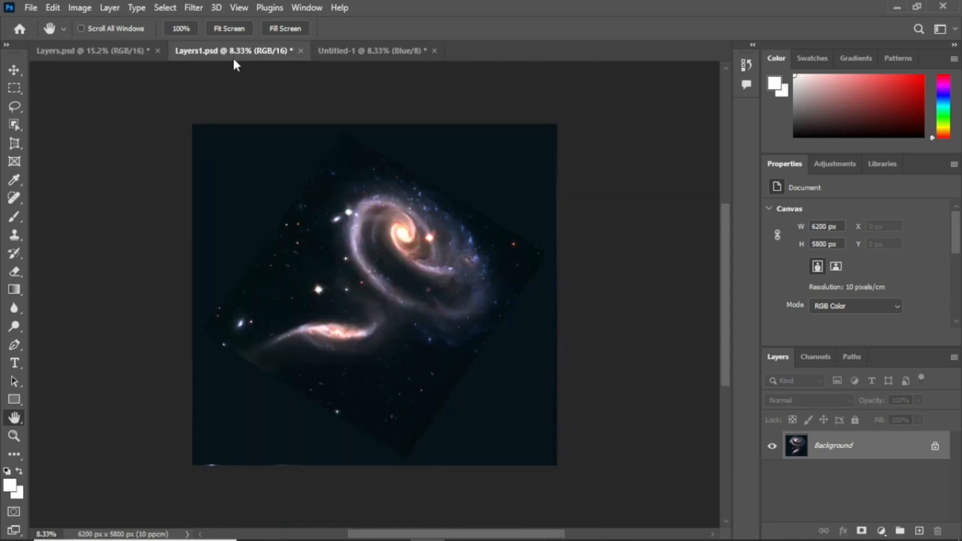
pyautogui.click(361, 49)
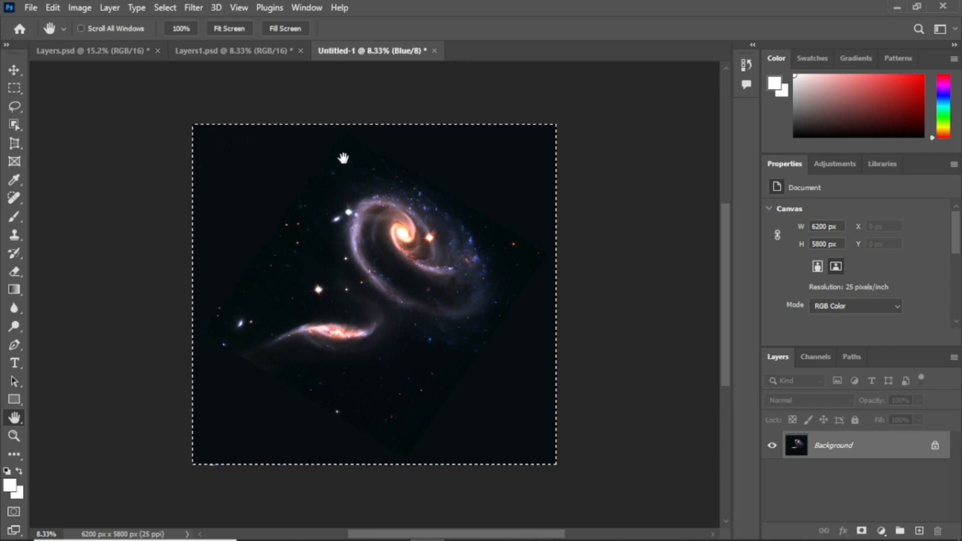
pyautogui.click(225, 47)
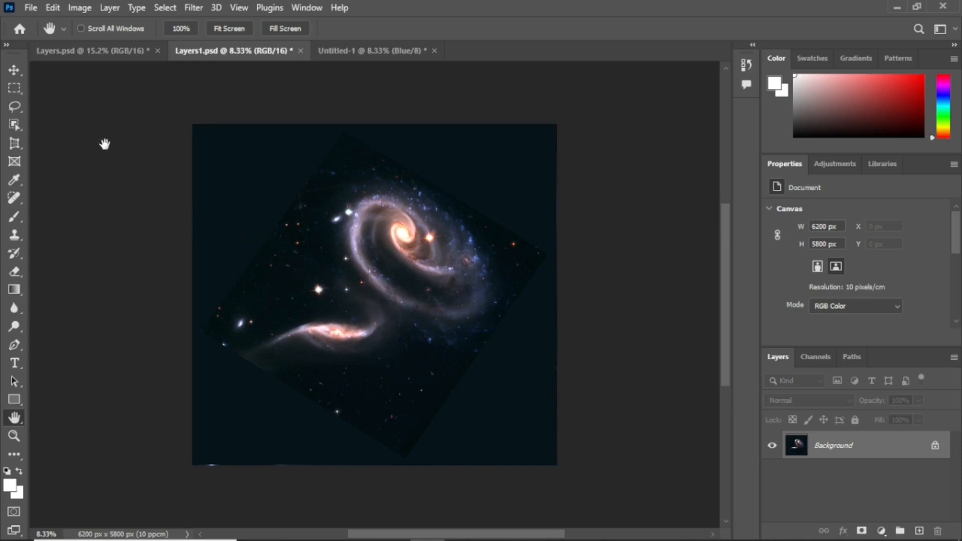
pyautogui.click(98, 53)
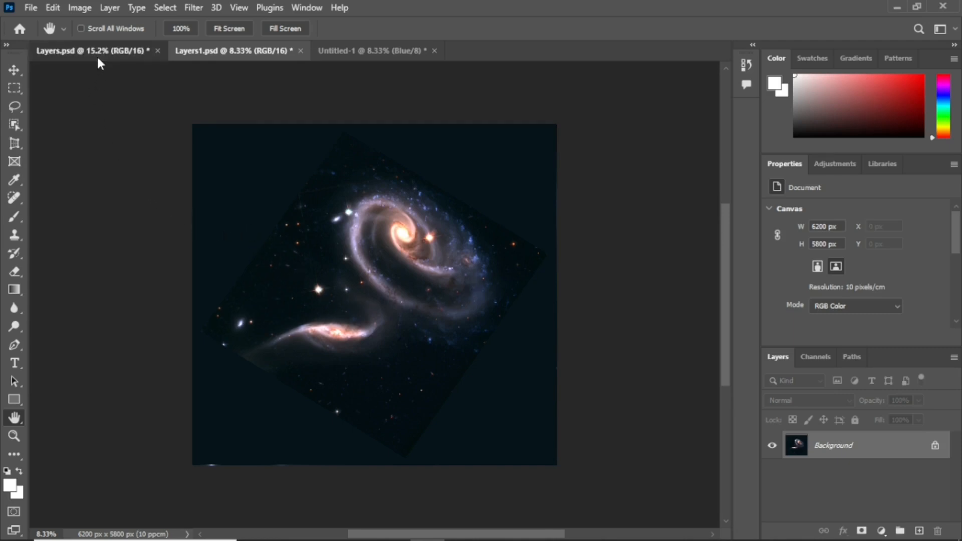
pyautogui.click(371, 53)
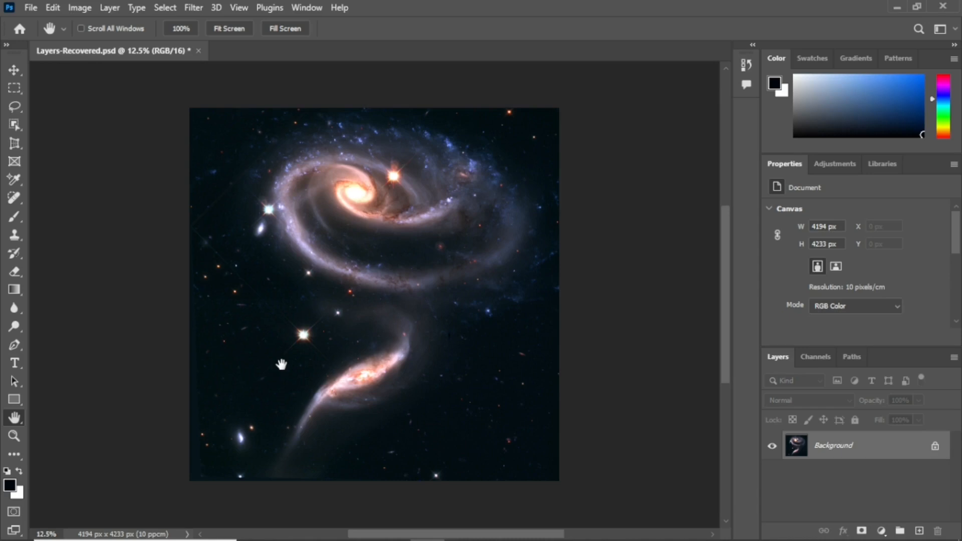
# - Switch to the Astrophotography presentation in PowerPoint, read the slide on what "Clean-Up" means, and return to Photoshop
pyautogui.moveTo(321, 539)
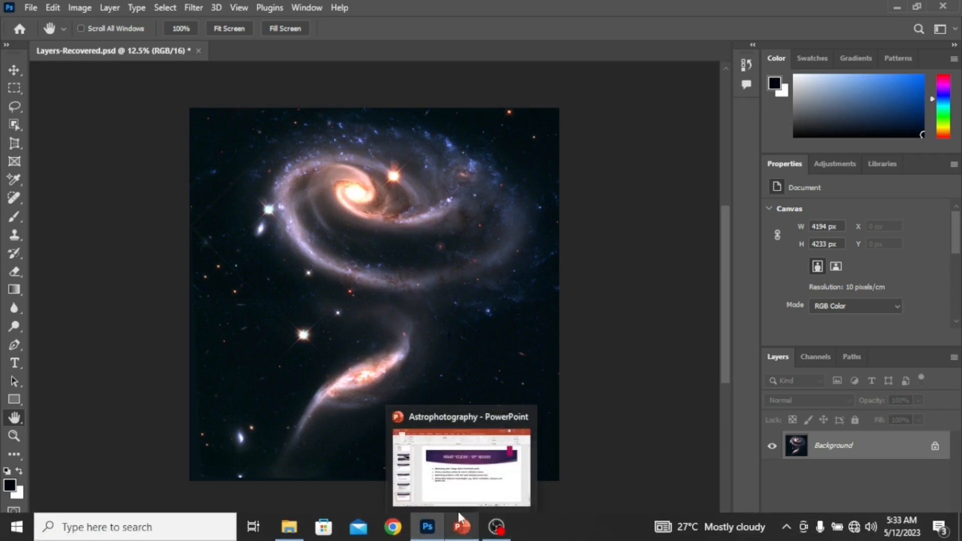
pyautogui.click(461, 526)
pyautogui.click(460, 489)
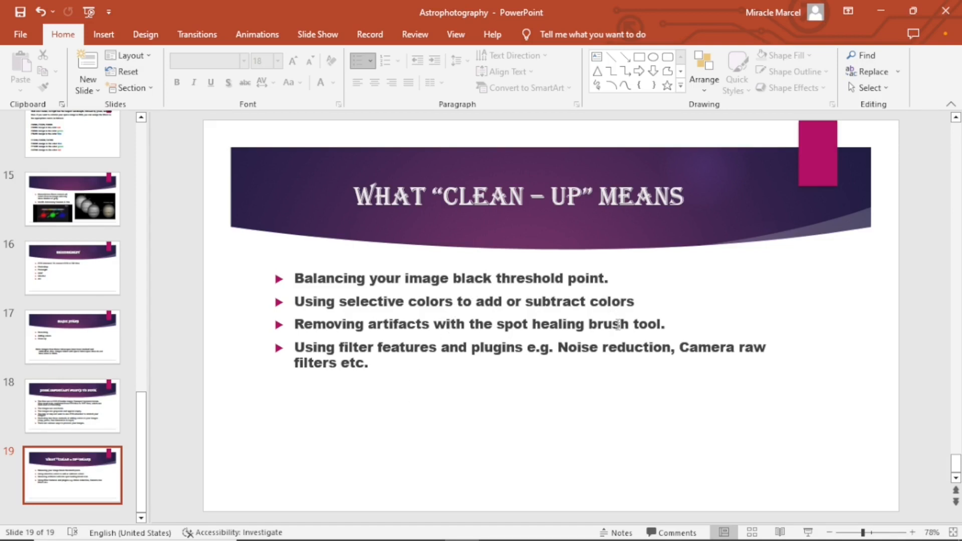
pyautogui.click(876, 7)
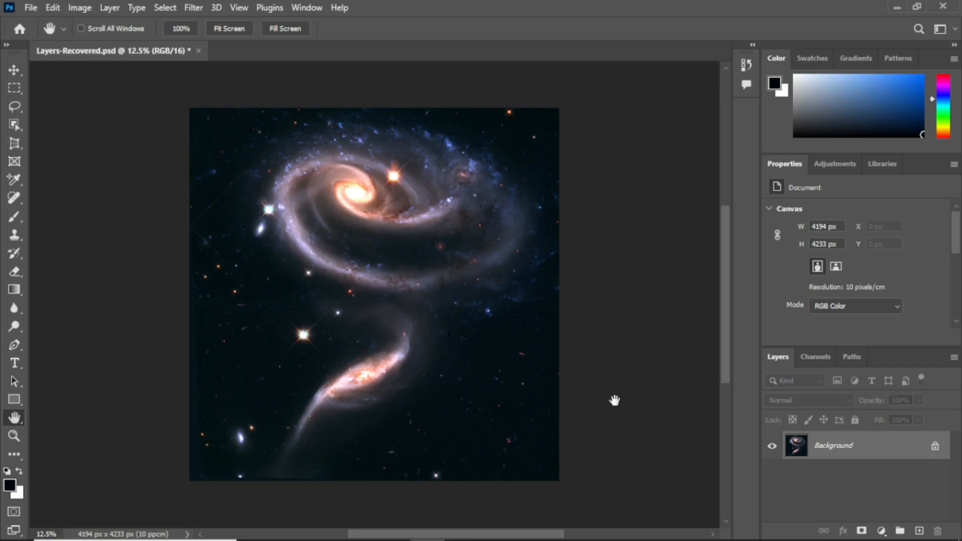
# - Duplicate the Background layer within the same document and hide the original Background layer
pyautogui.rightClick(856, 443)
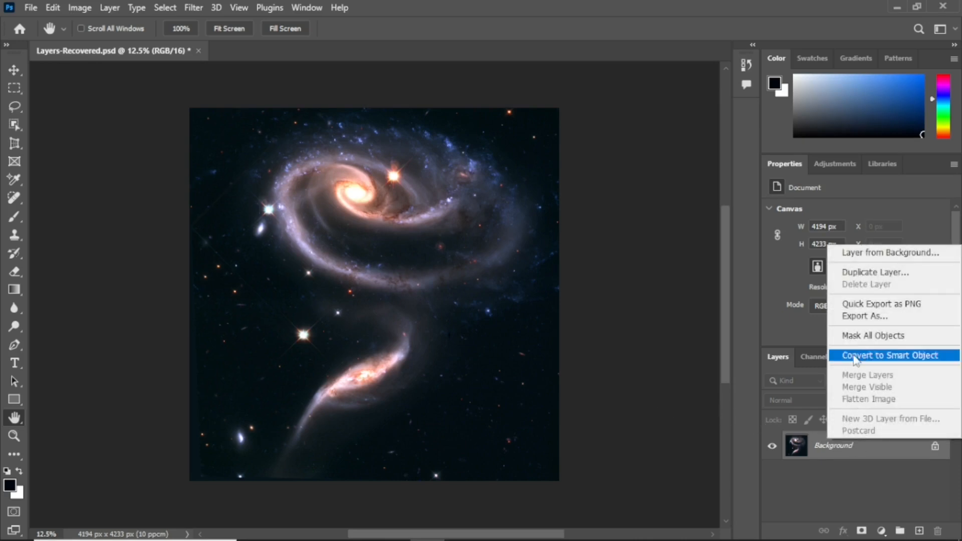
pyautogui.click(863, 272)
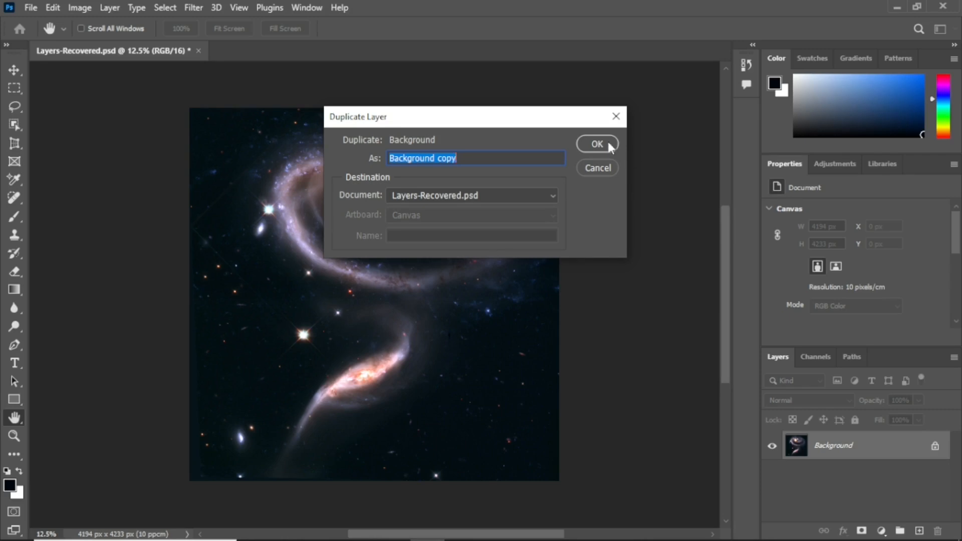
pyautogui.click(590, 145)
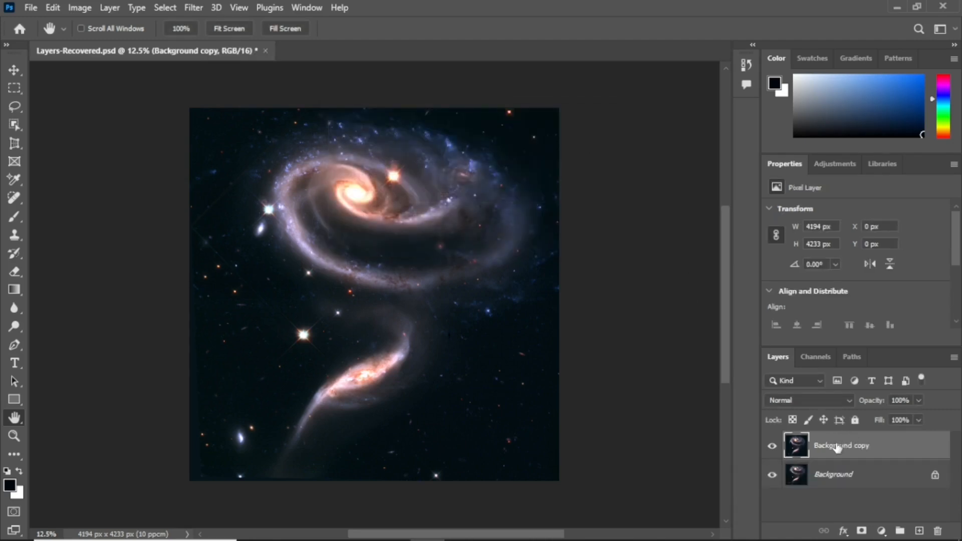
pyautogui.click(773, 475)
# - Apply a Curves adjustment to Background copy, sampling the dark sky for a curve point and setting it to input 17, output 8
pyautogui.click(81, 8)
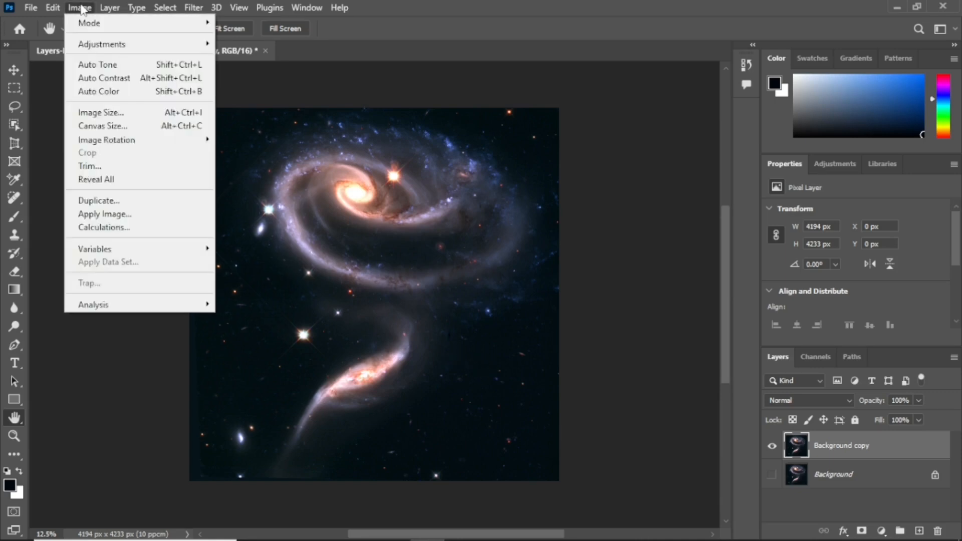
pyautogui.moveTo(139, 46)
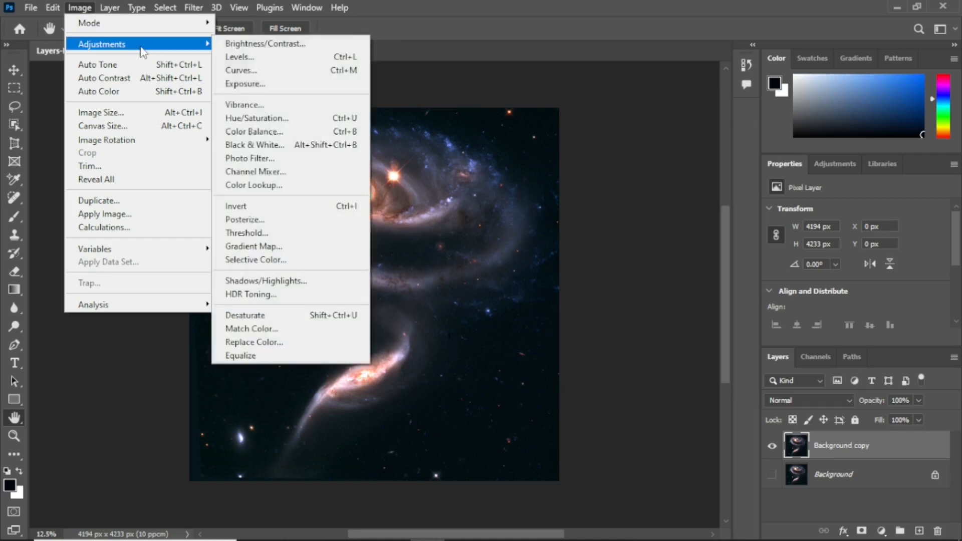
pyautogui.click(243, 71)
pyautogui.moveTo(511, 37); pyautogui.dragTo(628, 44)
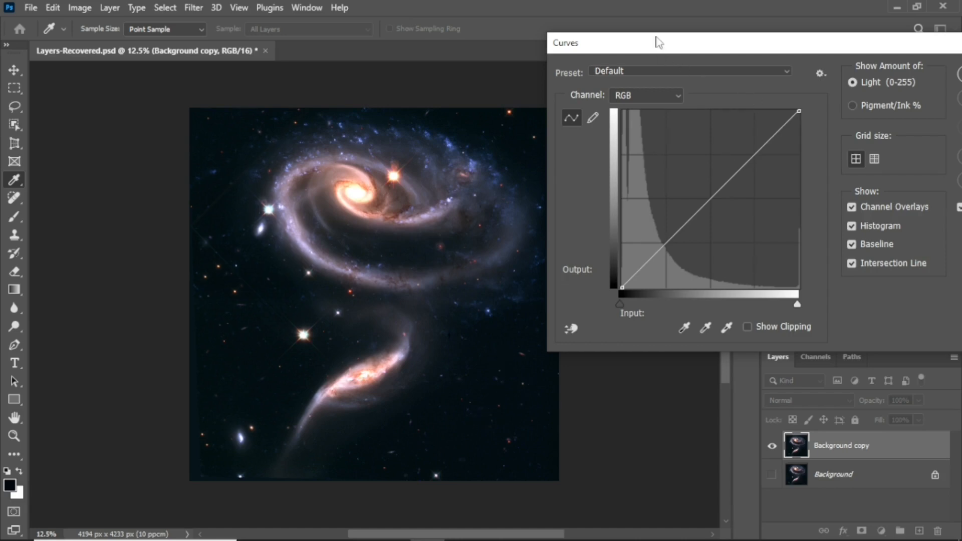
pyautogui.moveTo(655, 39); pyautogui.dragTo(711, 47)
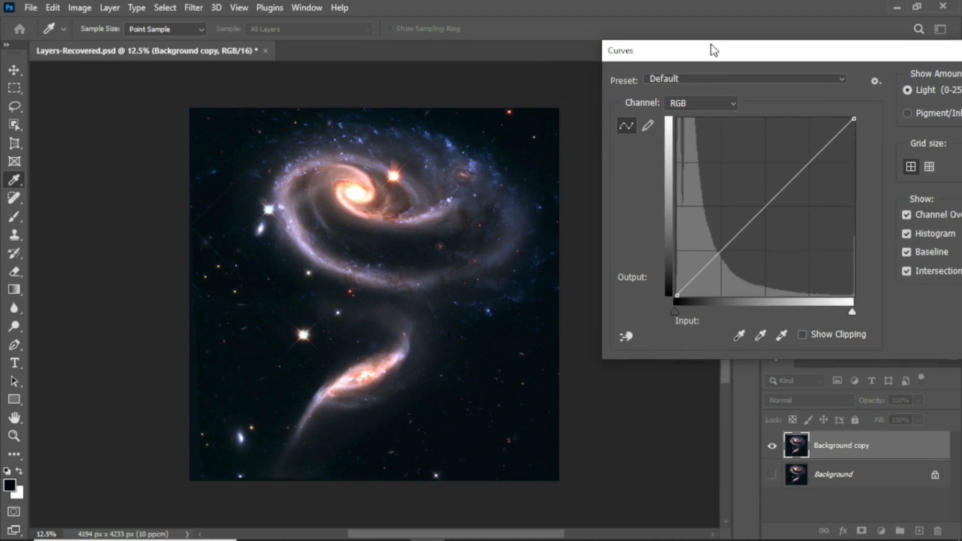
pyautogui.keyDown('ctrl'); pyautogui.click(533, 119); pyautogui.keyUp('ctrl')
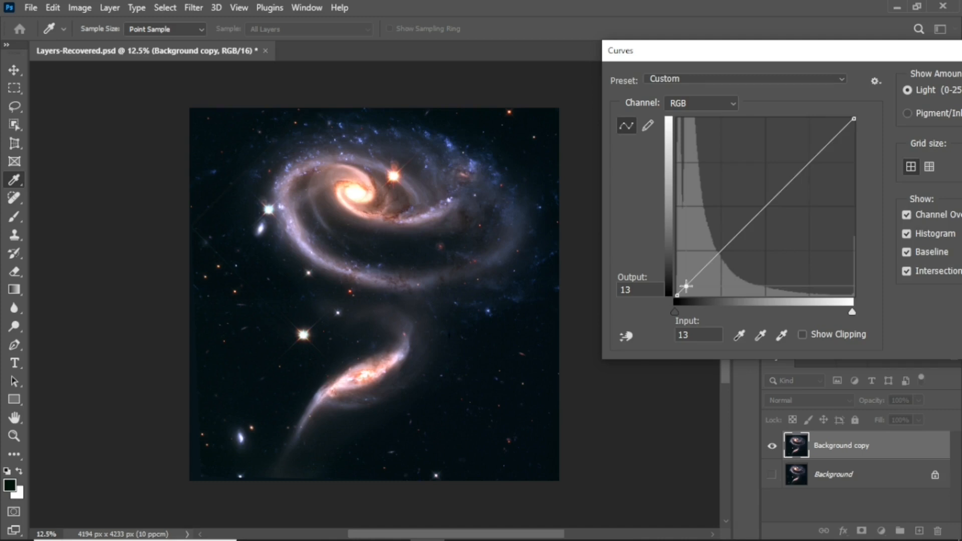
pyautogui.moveTo(687, 286); pyautogui.dragTo(688, 288)
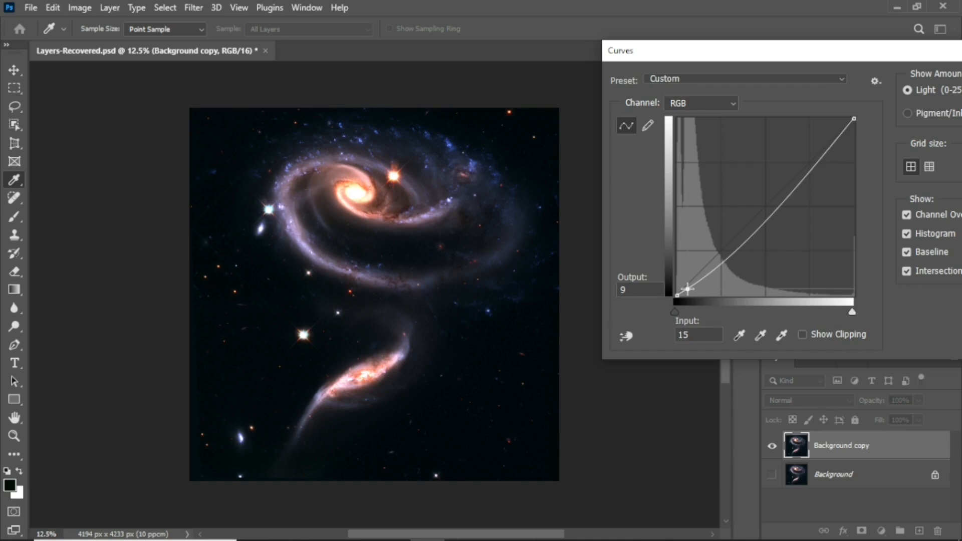
pyautogui.moveTo(687, 288); pyautogui.dragTo(690, 290)
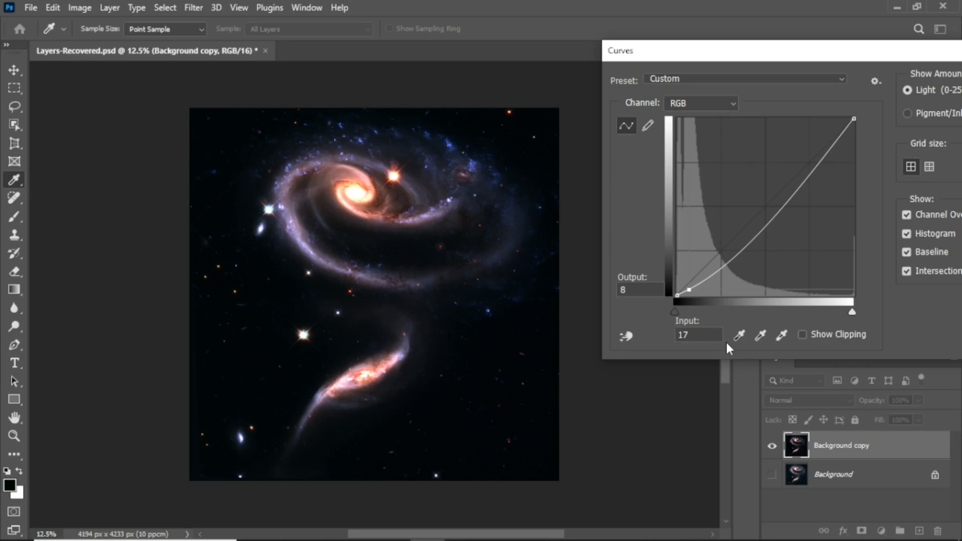
pyautogui.moveTo(826, 55); pyautogui.dragTo(626, 54)
pyautogui.click(843, 85)
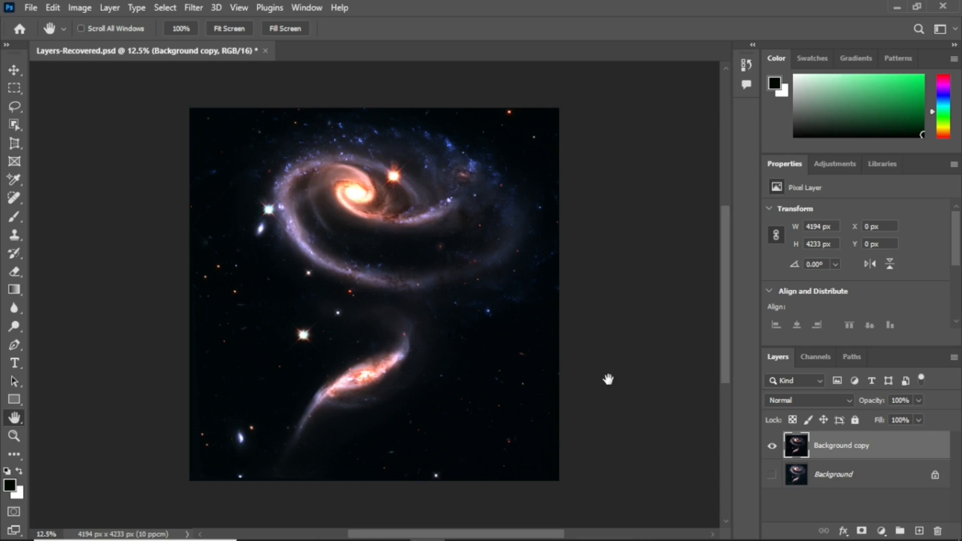
# - Duplicate the Background copy layer and add a Selective Color adjustment layer above the duplicate
pyautogui.rightClick(842, 448)
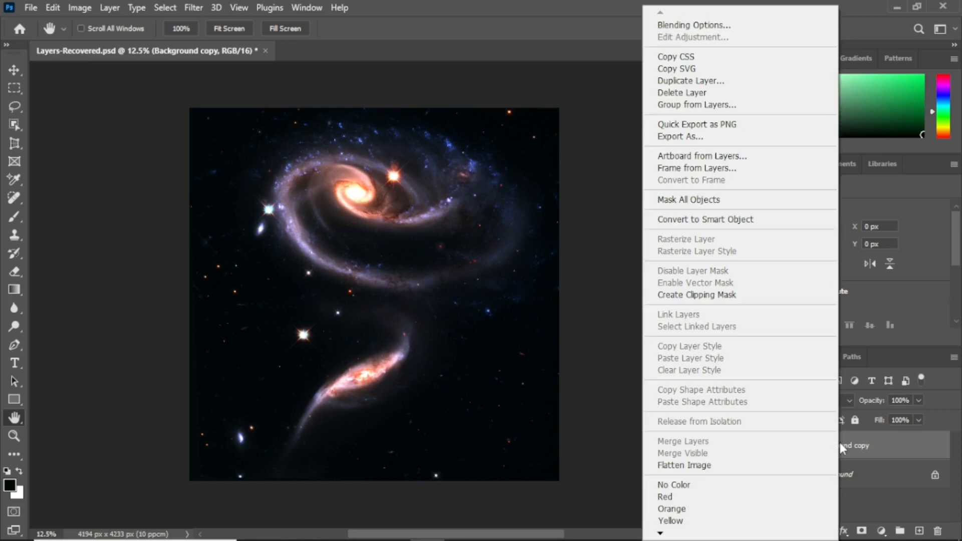
pyautogui.click(705, 81)
pyautogui.click(604, 147)
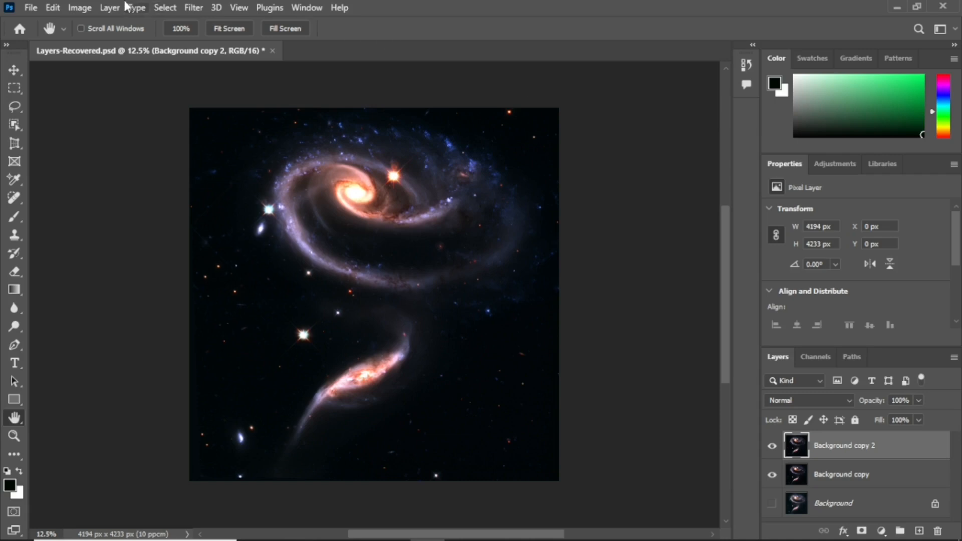
pyautogui.click(107, 12)
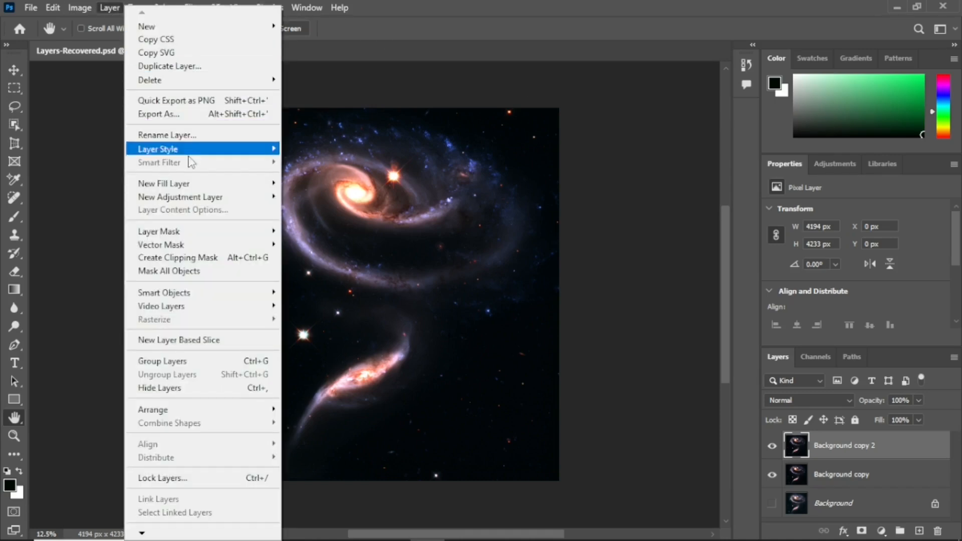
pyautogui.moveTo(226, 202)
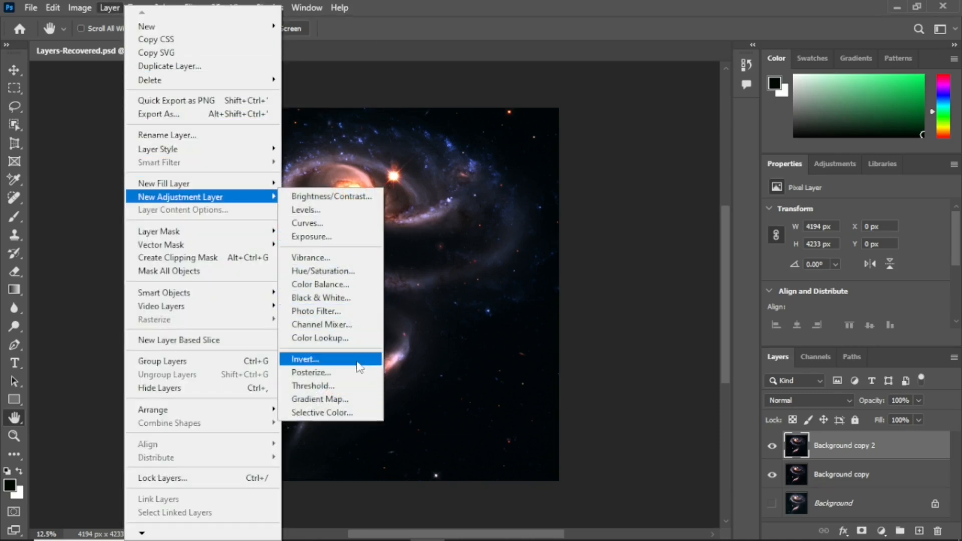
pyautogui.click(357, 415)
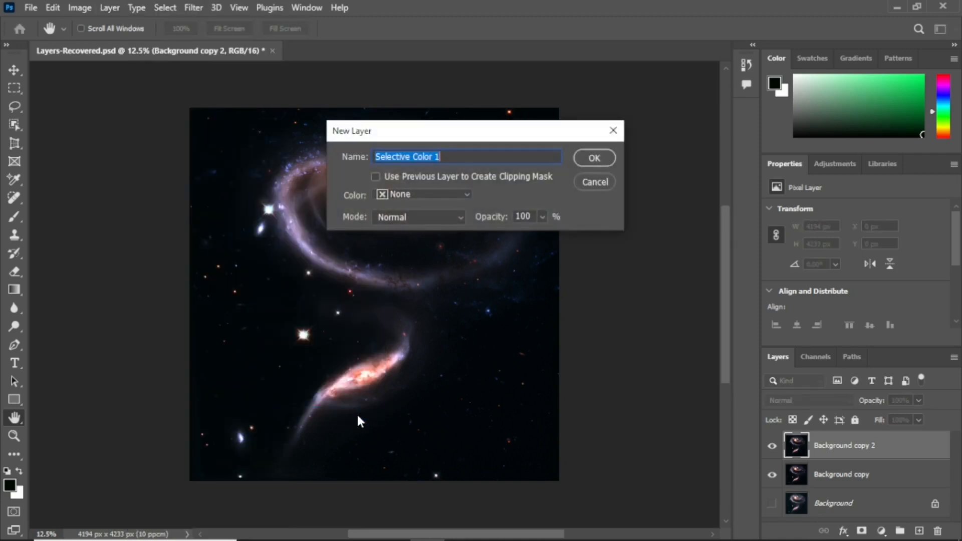
pyautogui.click(597, 158)
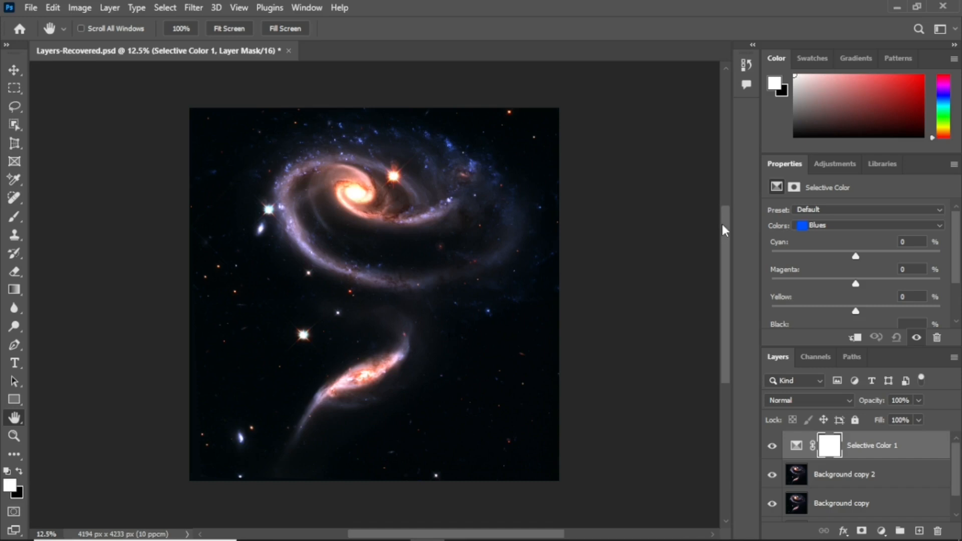
# - Lower the cyan amount of the Reds to its minimum in the Selective Color adjustment
pyautogui.click(939, 226)
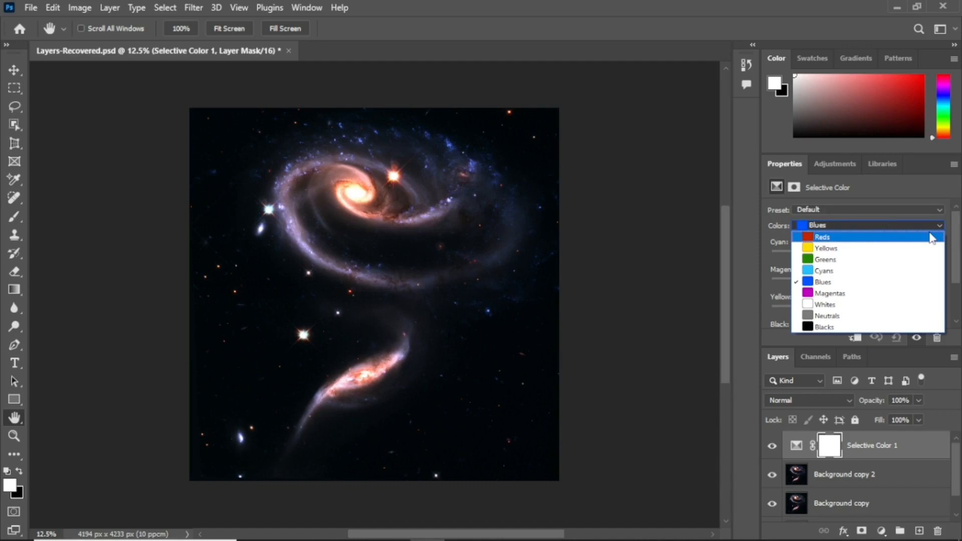
pyautogui.click(933, 237)
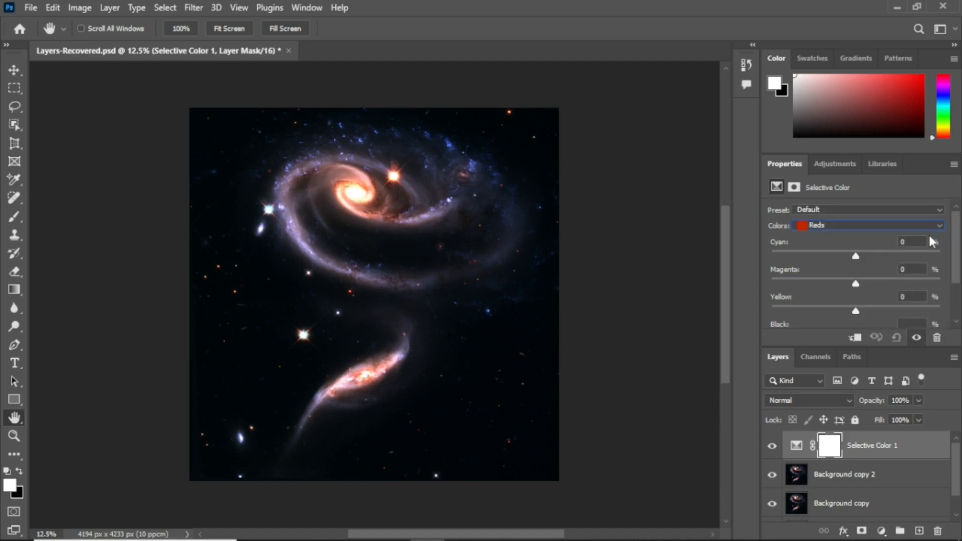
pyautogui.moveTo(856, 257); pyautogui.dragTo(808, 260)
pyautogui.moveTo(799, 260); pyautogui.dragTo(766, 248)
# - Try different cyan amounts for the Yellows and the Whites in the Selective Color adjustment
pyautogui.click(940, 225)
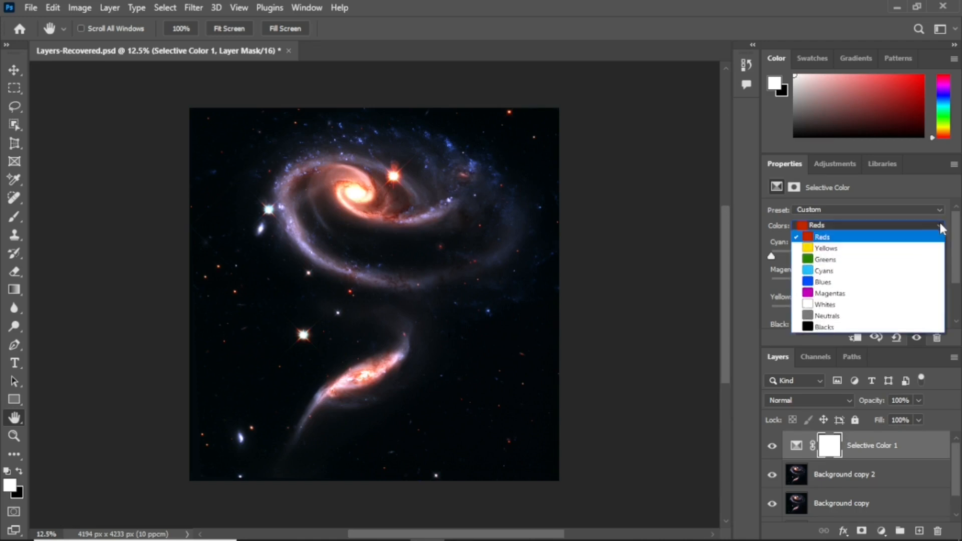
pyautogui.click(893, 249)
pyautogui.moveTo(855, 257)
pyautogui.mouseDown()
pyautogui.moveTo(740, 261)
pyautogui.moveTo(926, 263)
pyautogui.moveTo(726, 270)
pyautogui.moveTo(856, 270)
pyautogui.mouseUp()
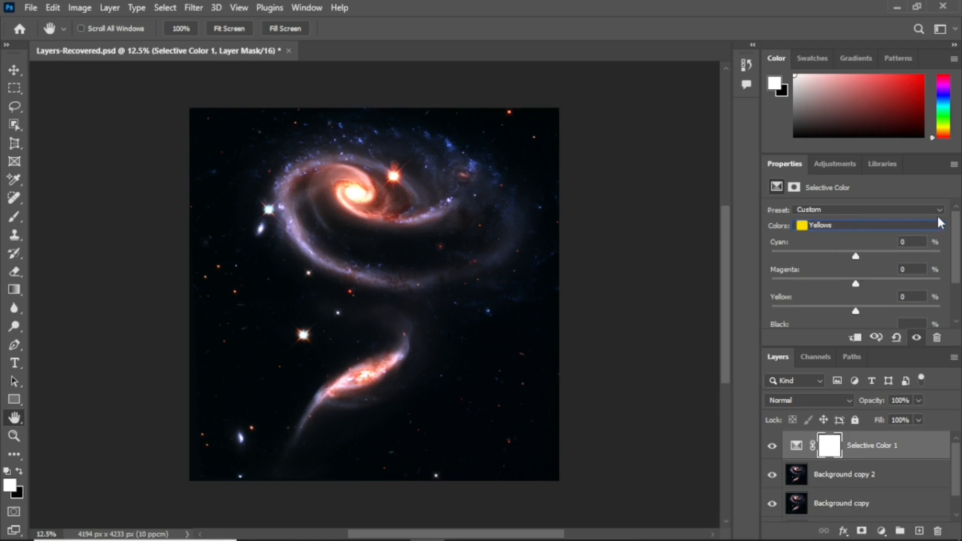
pyautogui.click(939, 229)
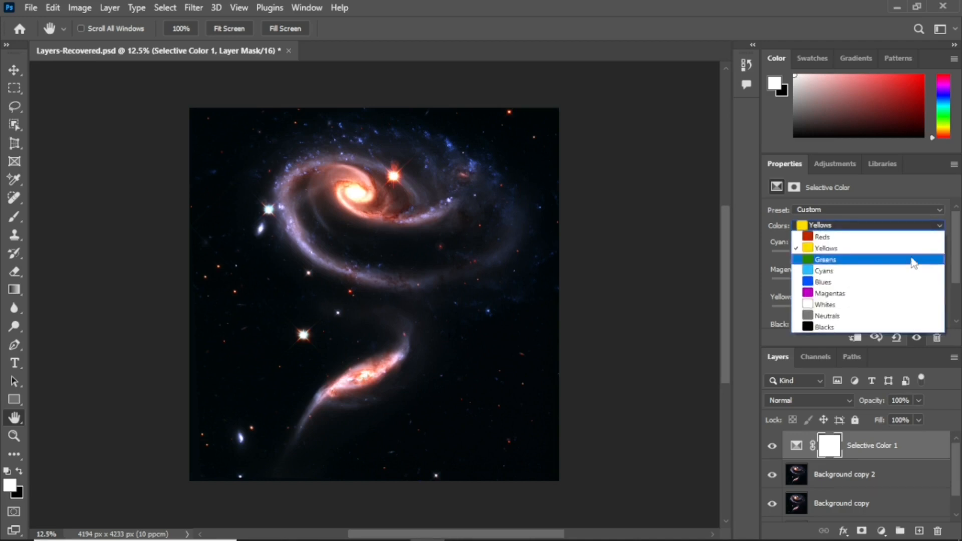
pyautogui.click(904, 306)
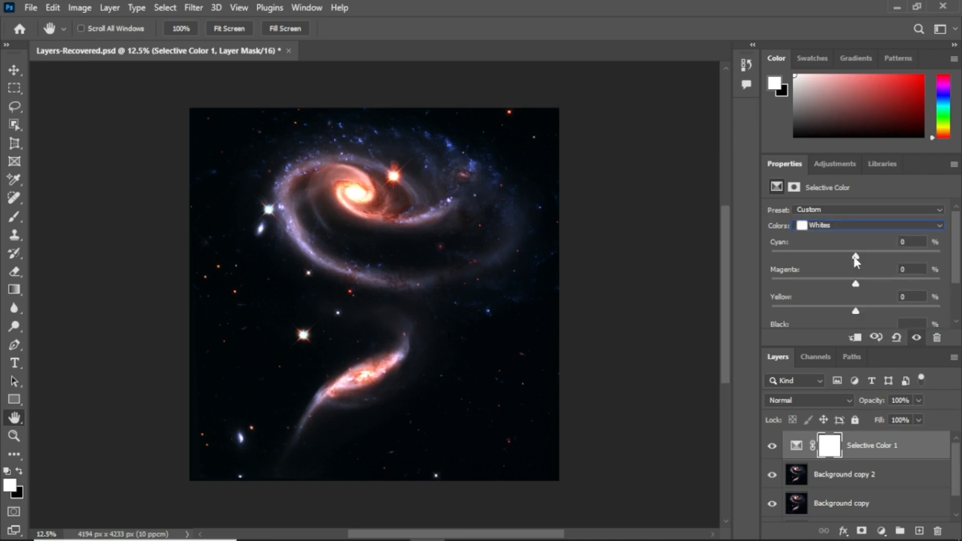
pyautogui.moveTo(856, 257)
pyautogui.mouseDown()
pyautogui.moveTo(919, 255)
pyautogui.moveTo(842, 257)
pyautogui.mouseUp()
pyautogui.moveTo(937, 261); pyautogui.dragTo(857, 259)
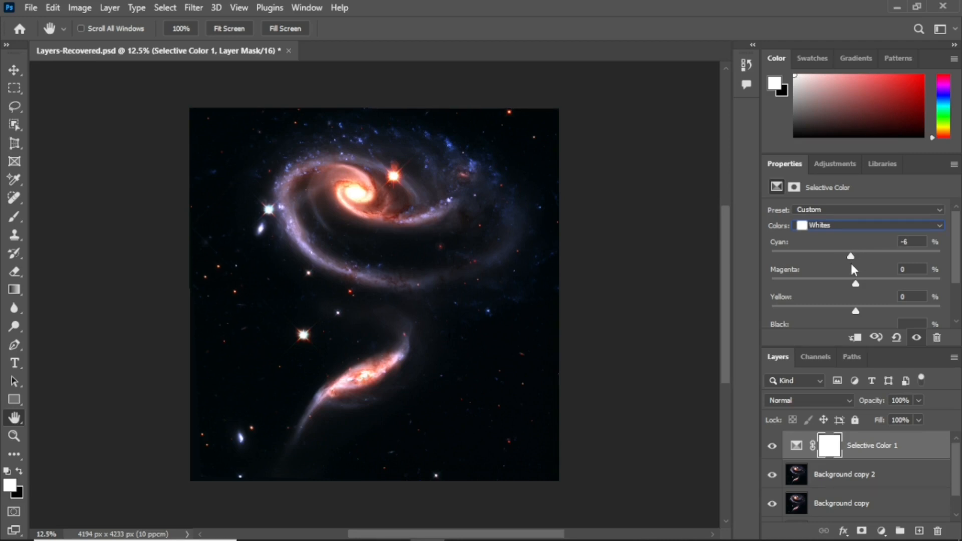
pyautogui.click(855, 265)
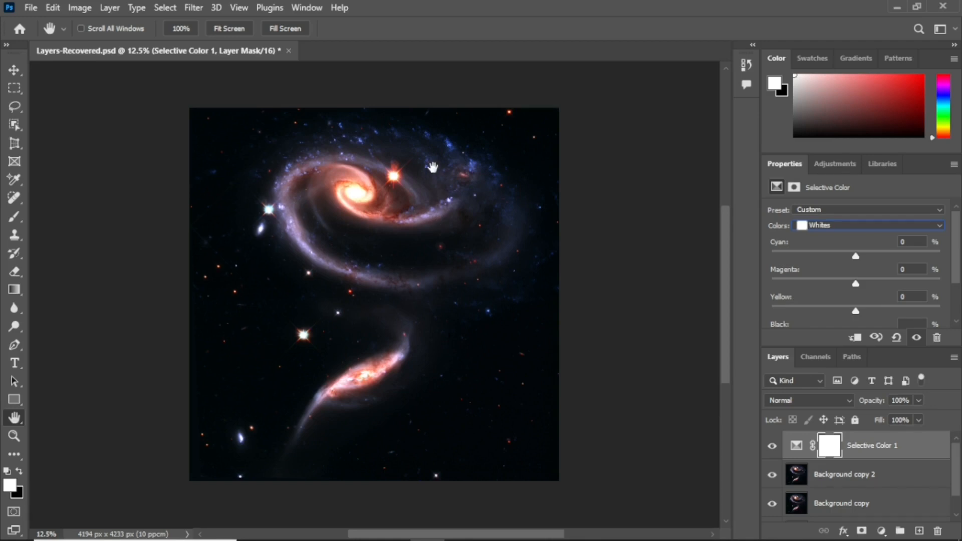
pyautogui.click(193, 9)
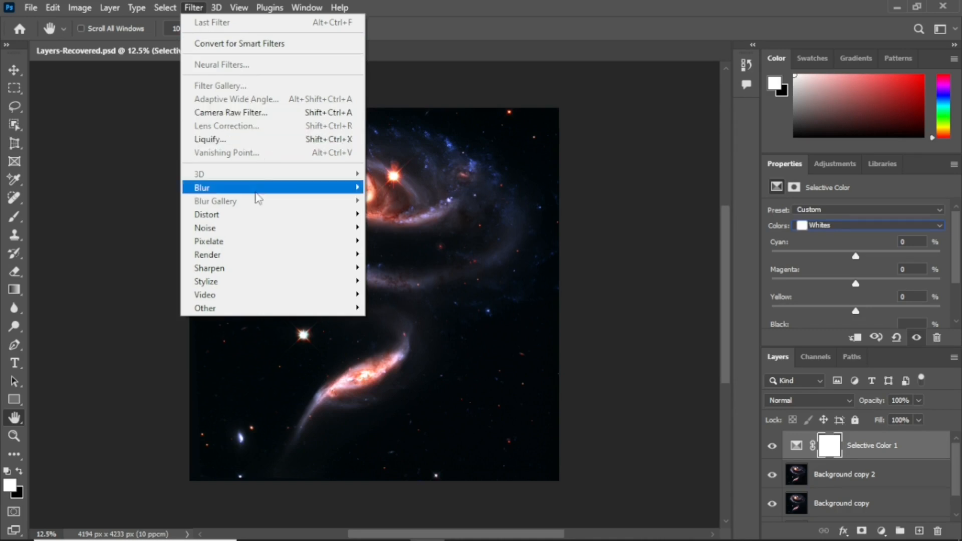
pyautogui.moveTo(301, 239)
pyautogui.moveTo(358, 217)
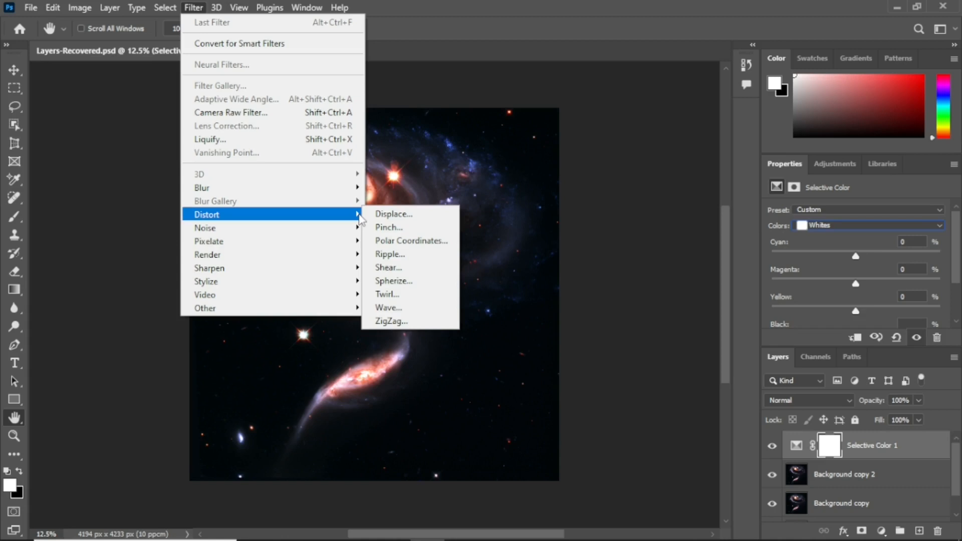
pyautogui.click(606, 166)
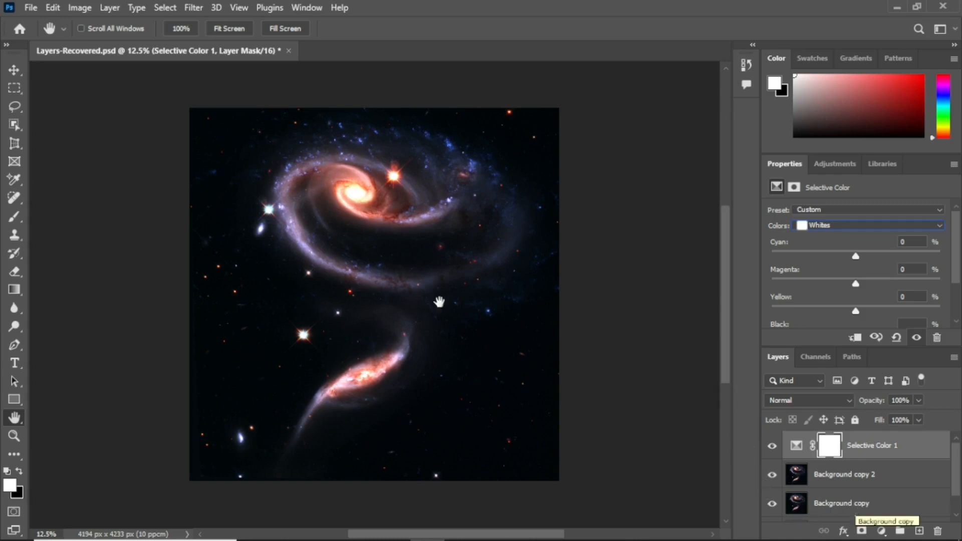
# - Flatten the image into a single Background layer, discarding the hidden layers
pyautogui.click(848, 505)
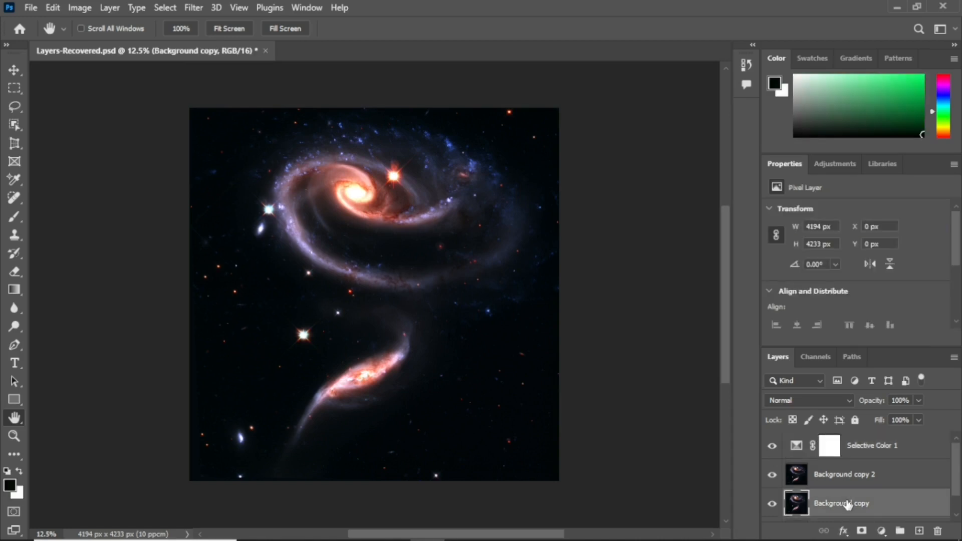
pyautogui.rightClick(849, 503)
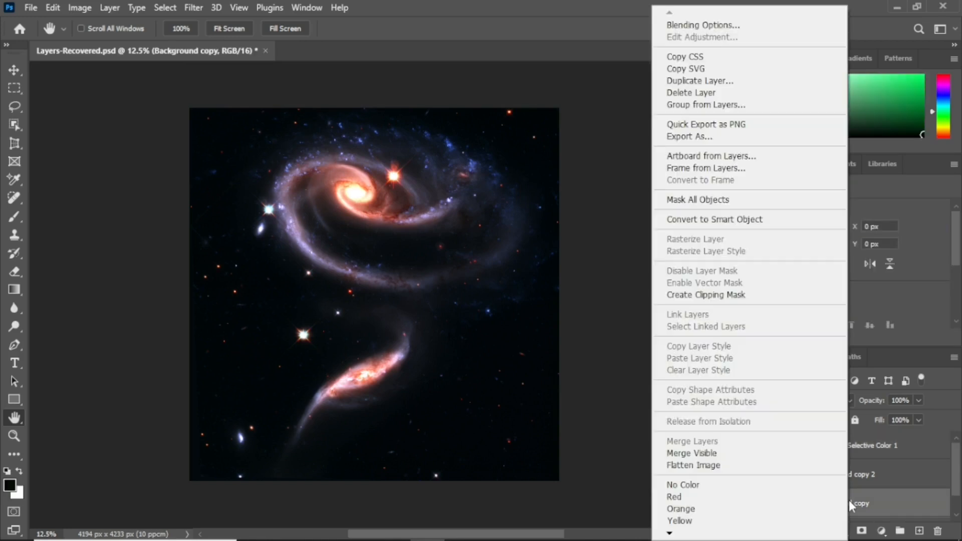
pyautogui.click(790, 465)
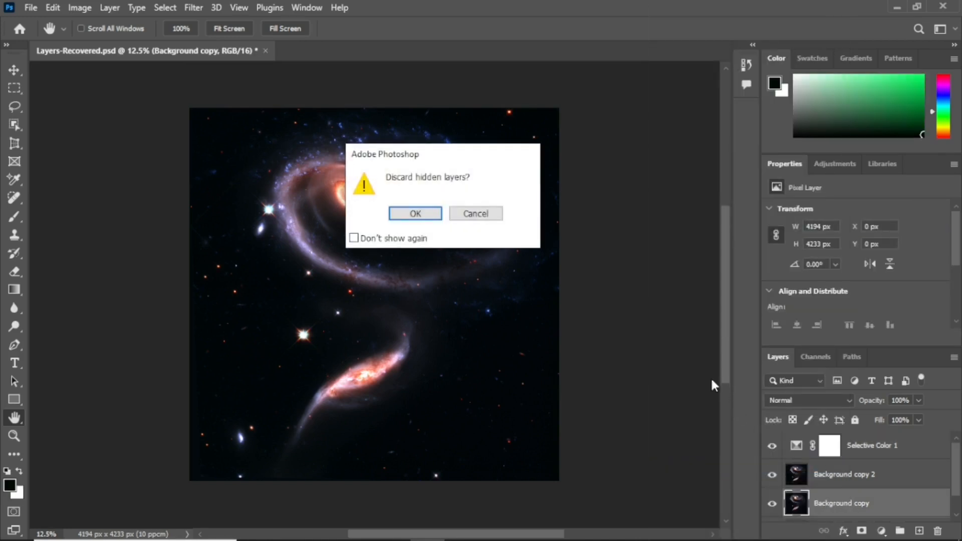
pyautogui.click(419, 214)
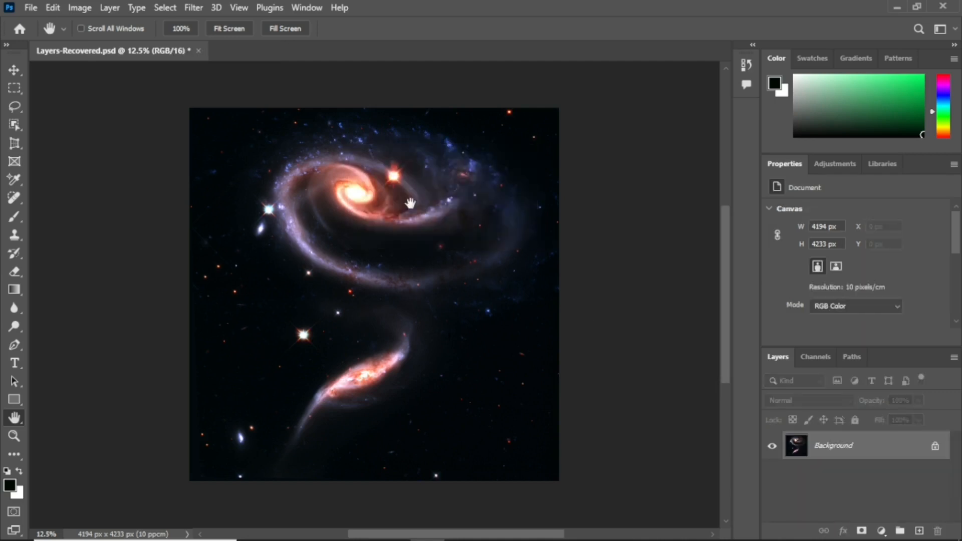
# - Save the flattened image in Downloads as a PNG named ARP 273, using the Large file size (Fastest saving) option
pyautogui.click(31, 8)
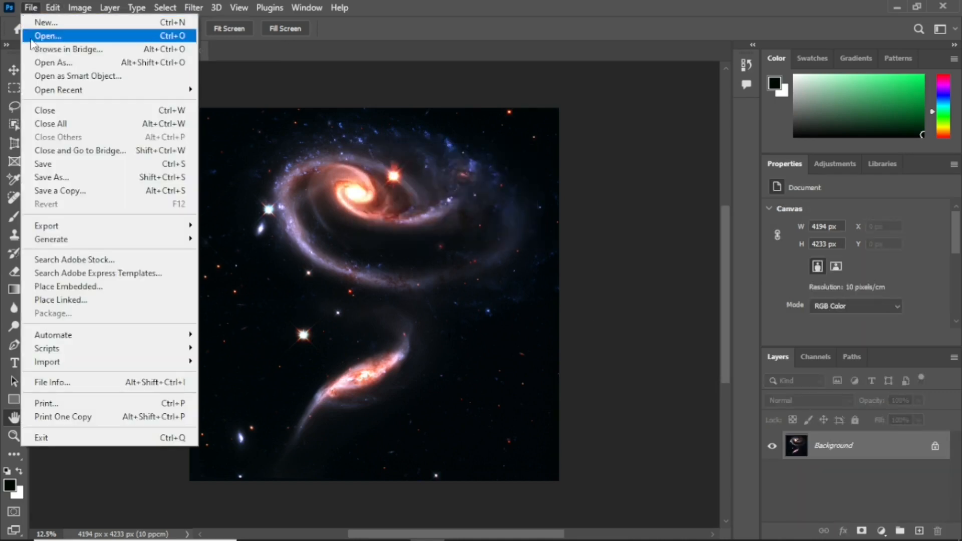
pyautogui.click(53, 177)
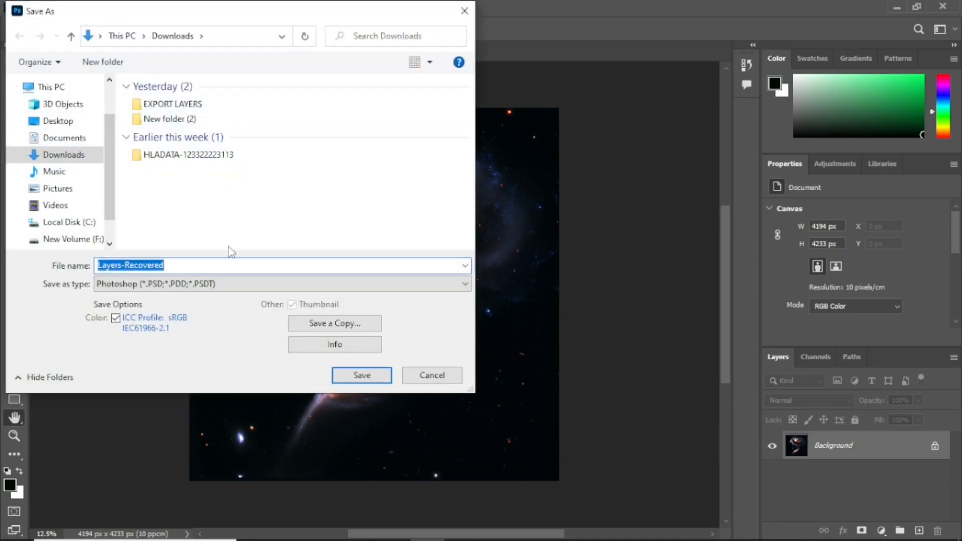
pyautogui.press('BackSpace')
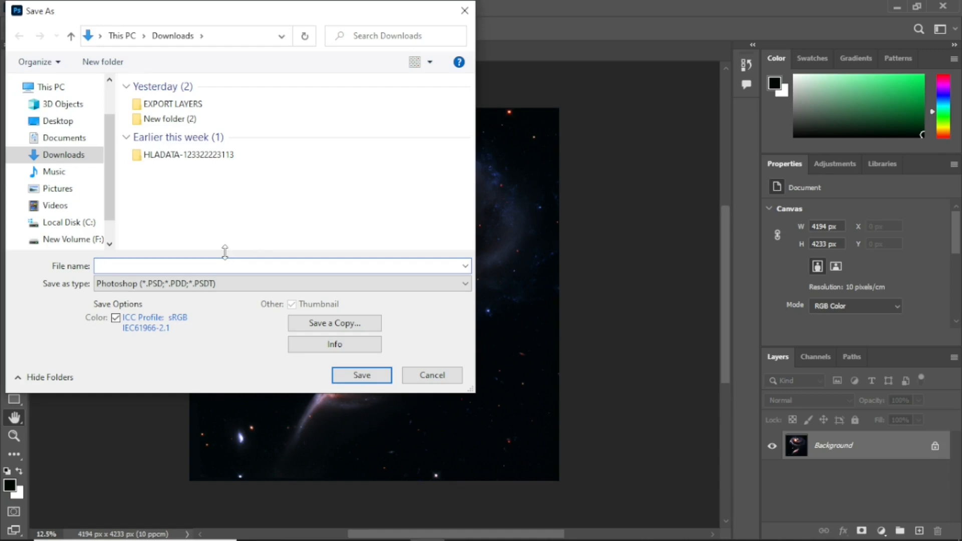
pyautogui.write('RP 273')
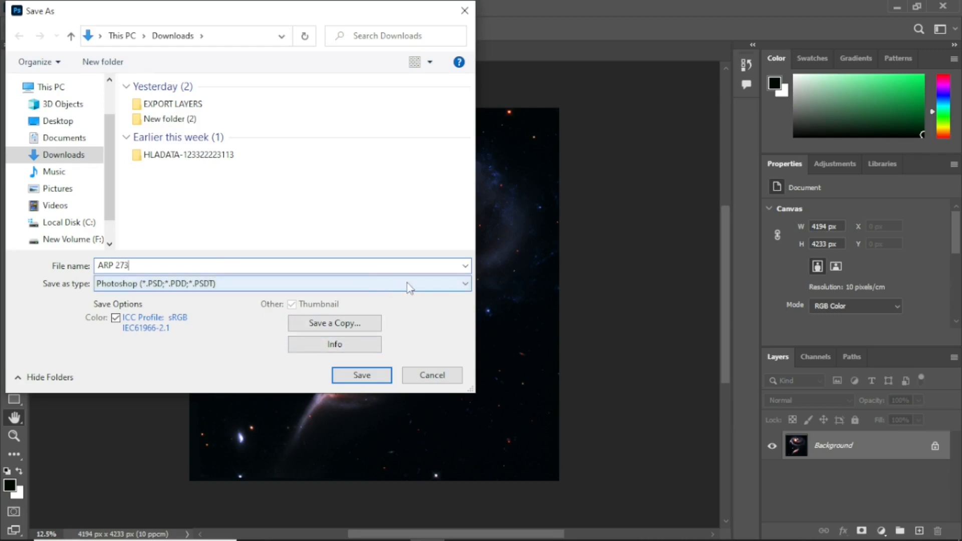
pyautogui.click(467, 285)
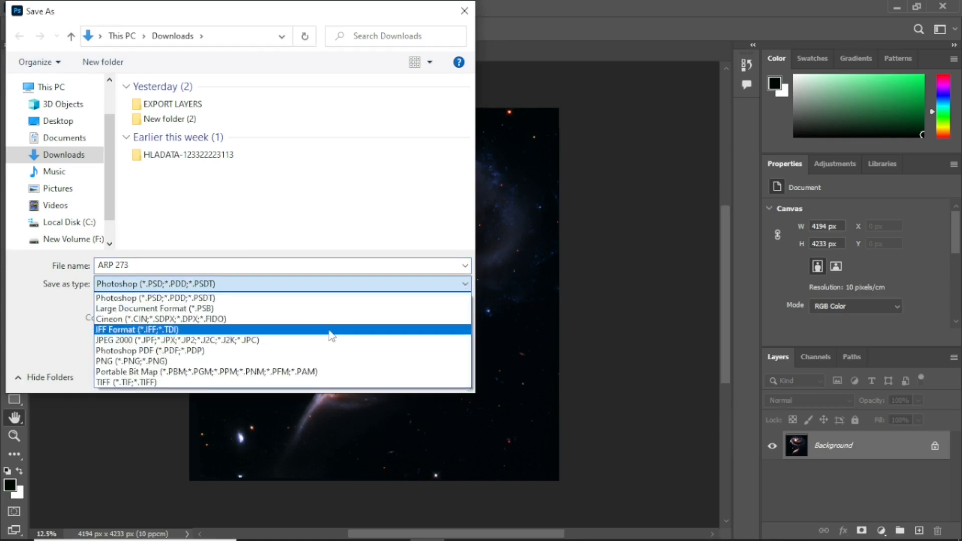
pyautogui.click(270, 362)
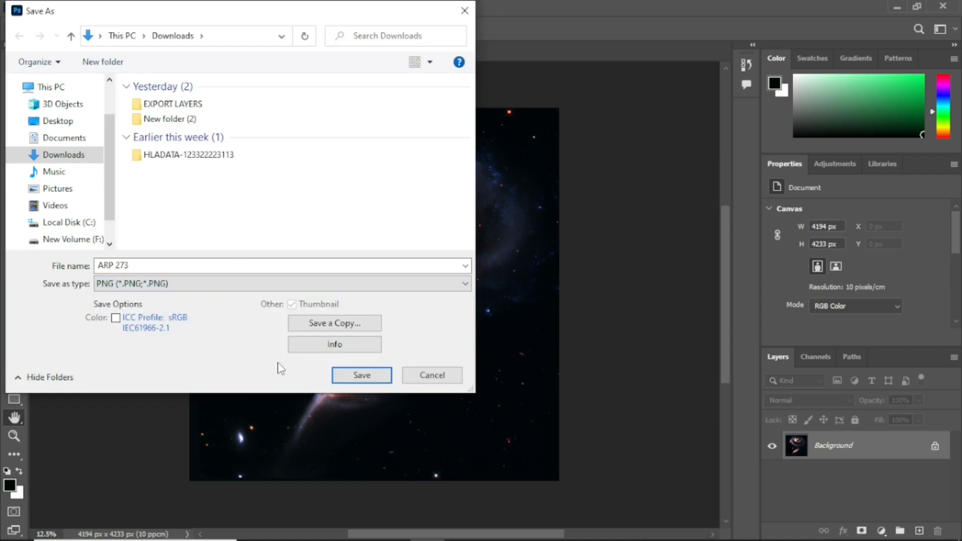
pyautogui.click(361, 377)
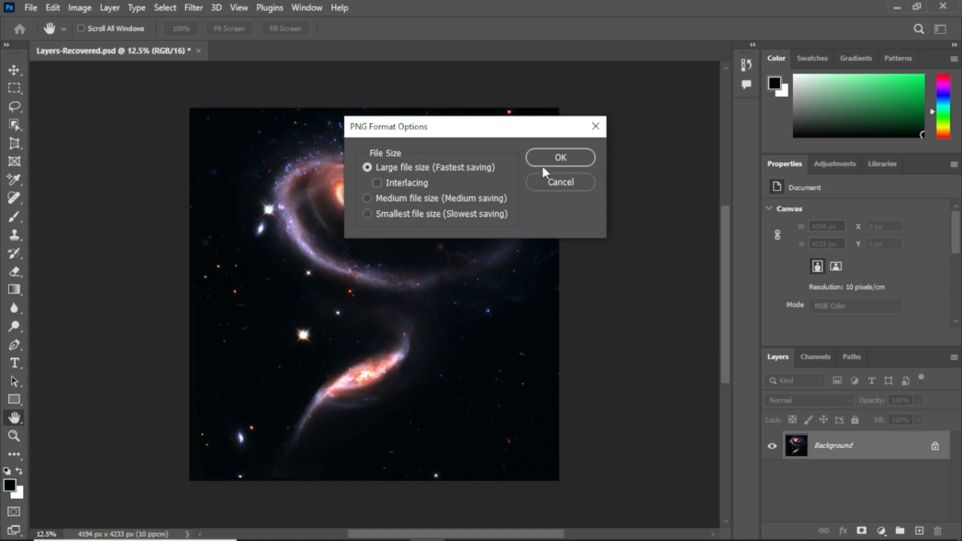
pyautogui.click(551, 156)
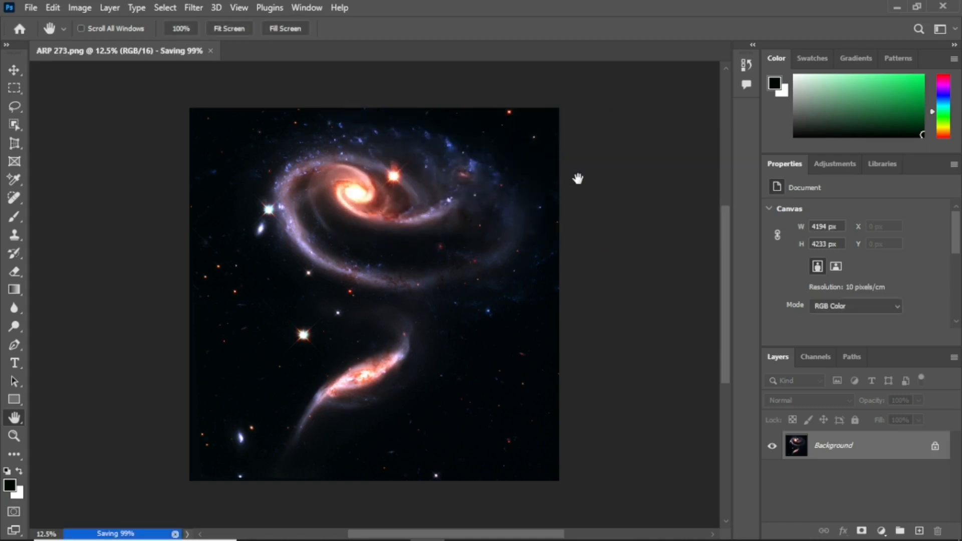